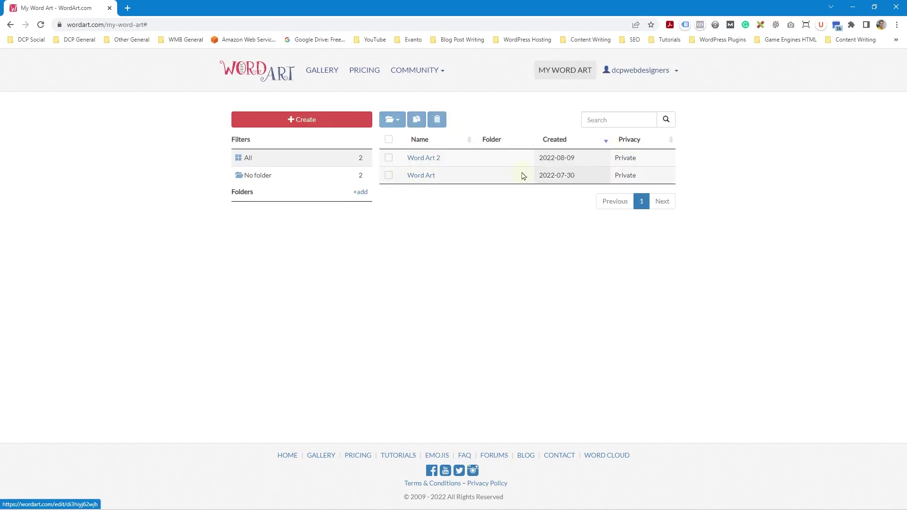
# Create a new word art and remove the default words Word, Cloud and Art from its word list.
pyautogui.click(307, 122)
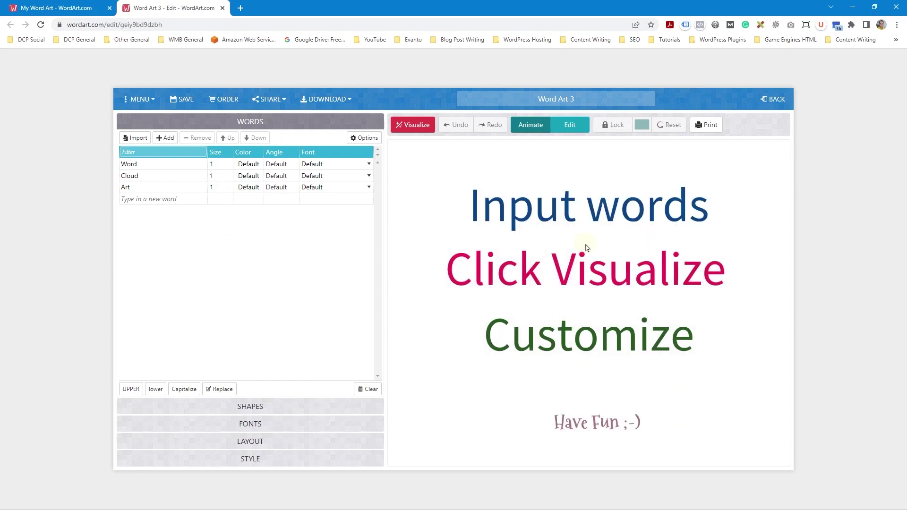
pyautogui.click(172, 152)
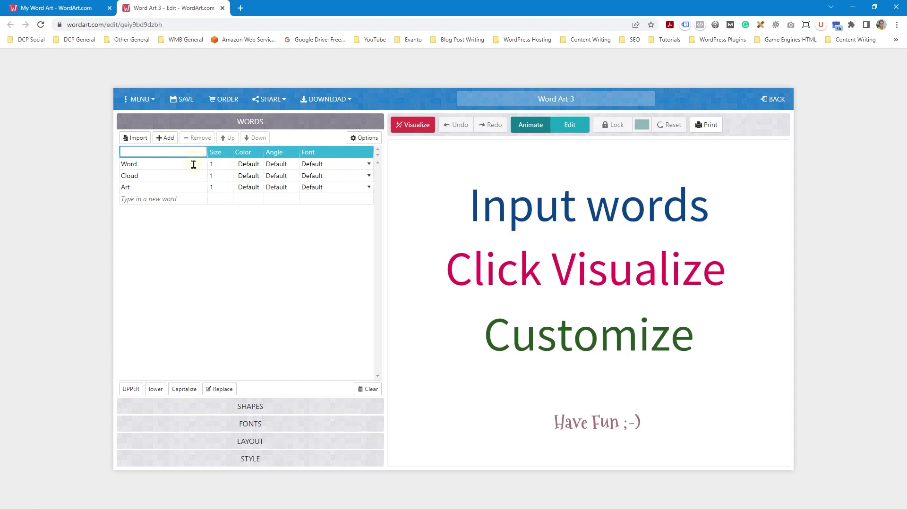
pyautogui.click(193, 165)
pyautogui.click(152, 151)
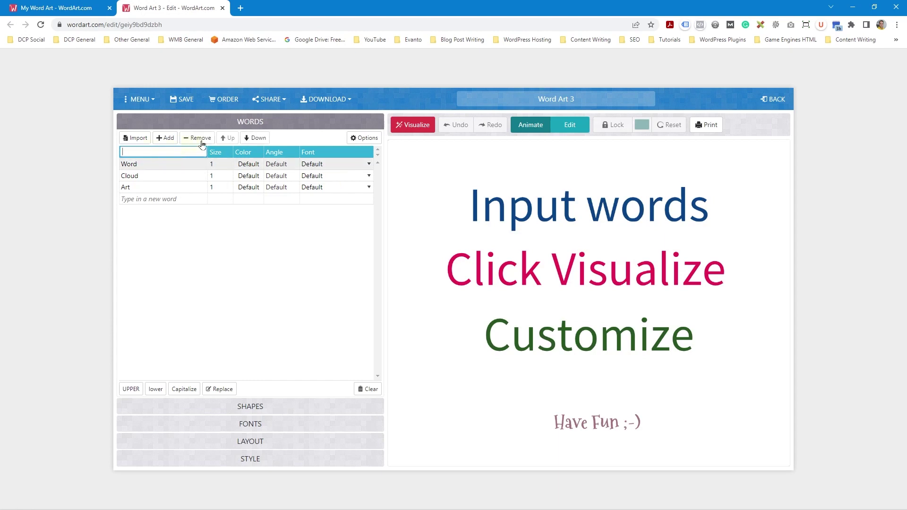
pyautogui.click(213, 263)
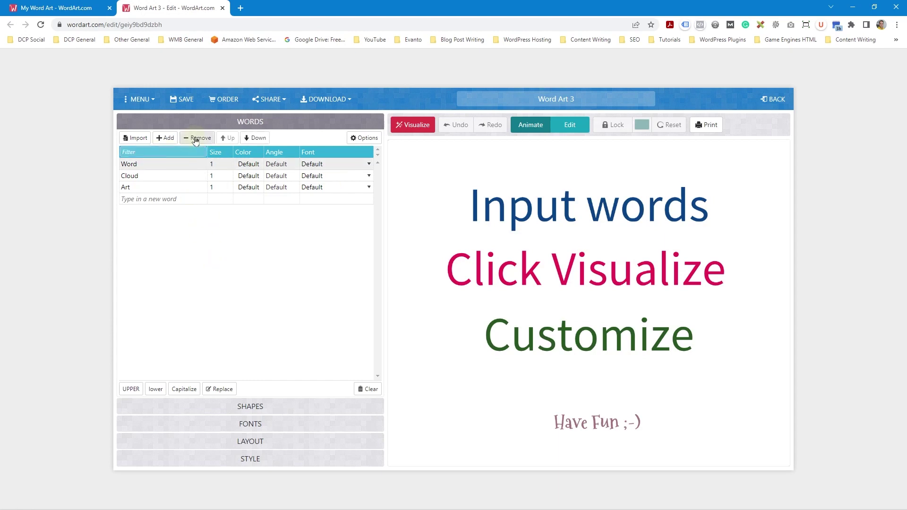
pyautogui.click(191, 139)
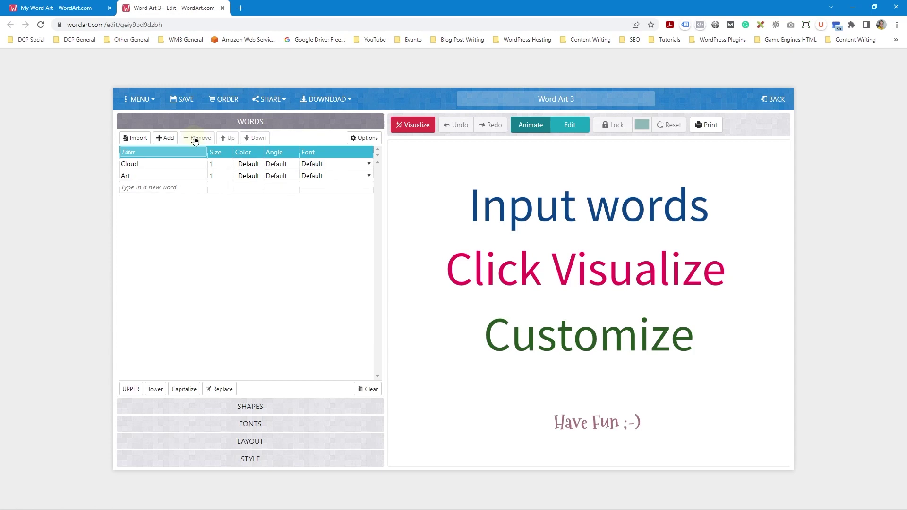
pyautogui.click(195, 140)
pyautogui.click(195, 141)
pyautogui.click(196, 140)
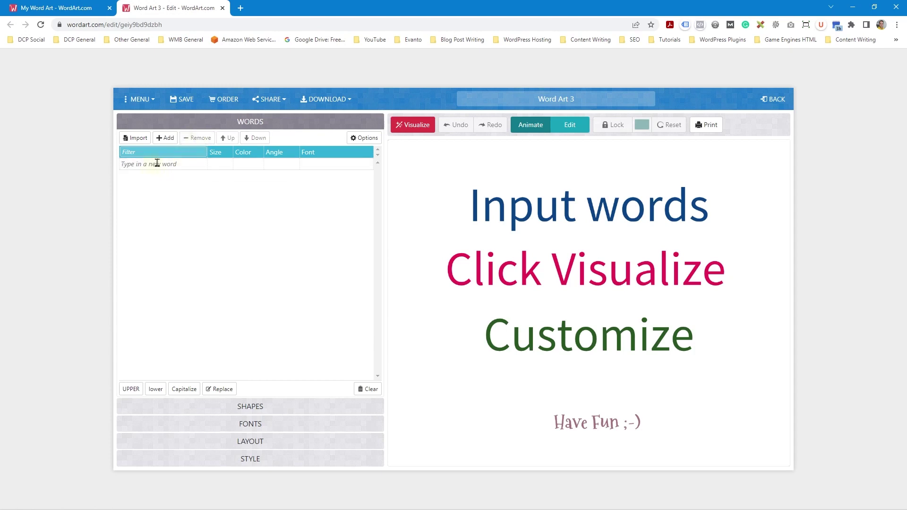
# Try to visualize the word art with an empty word list.
pyautogui.click(402, 127)
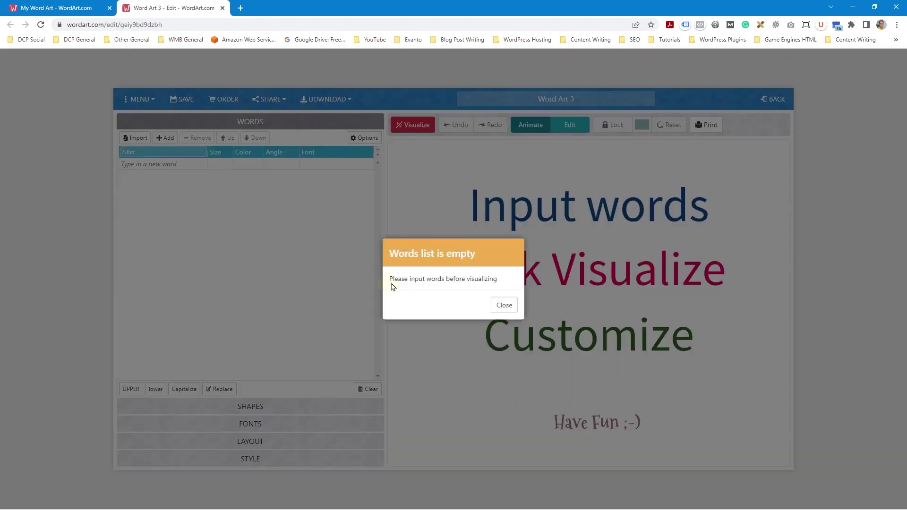
pyautogui.moveTo(391, 279); pyautogui.dragTo(497, 280)
pyautogui.click(509, 307)
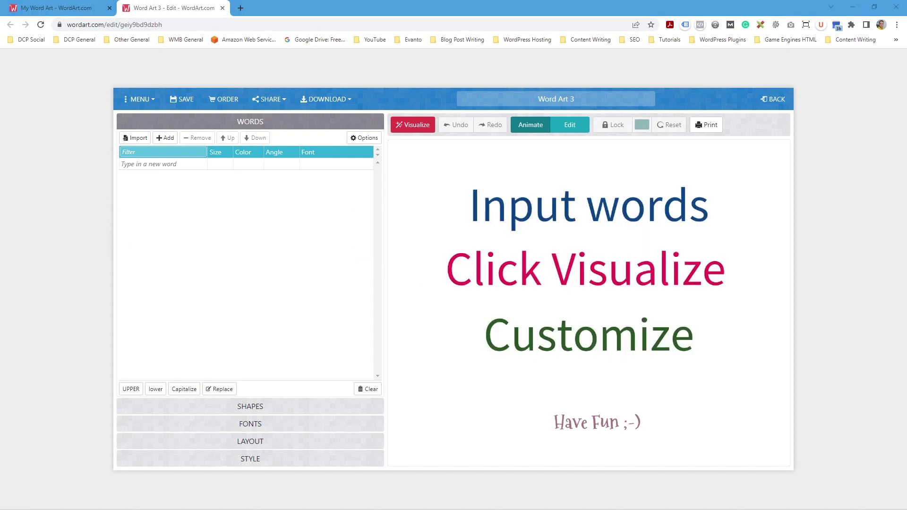
# Open dcpweb.co.uk in a new browser tab and copy the three introductory paragraphs below the Web Designers heading.
pyautogui.click(240, 8)
pyautogui.write('dcpweb.co.uk')
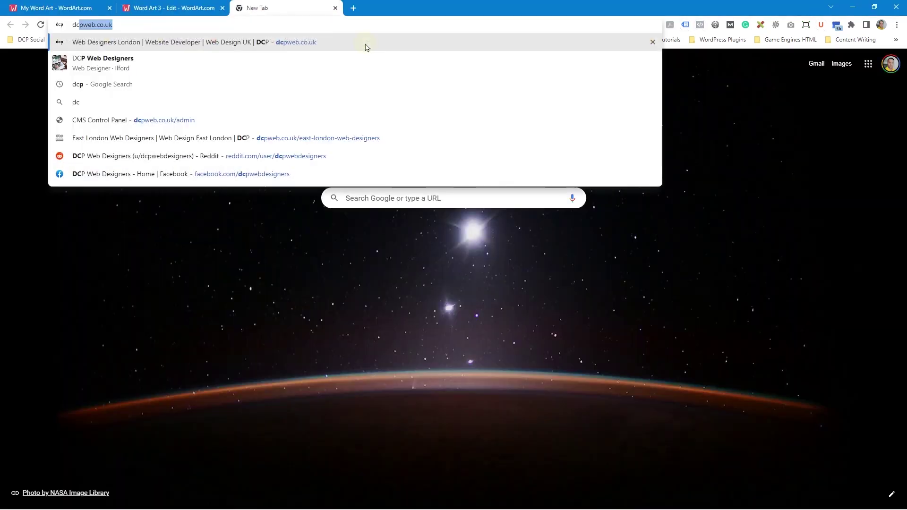
pyautogui.press('Return')
pyautogui.scroll(-5, 338, 222)
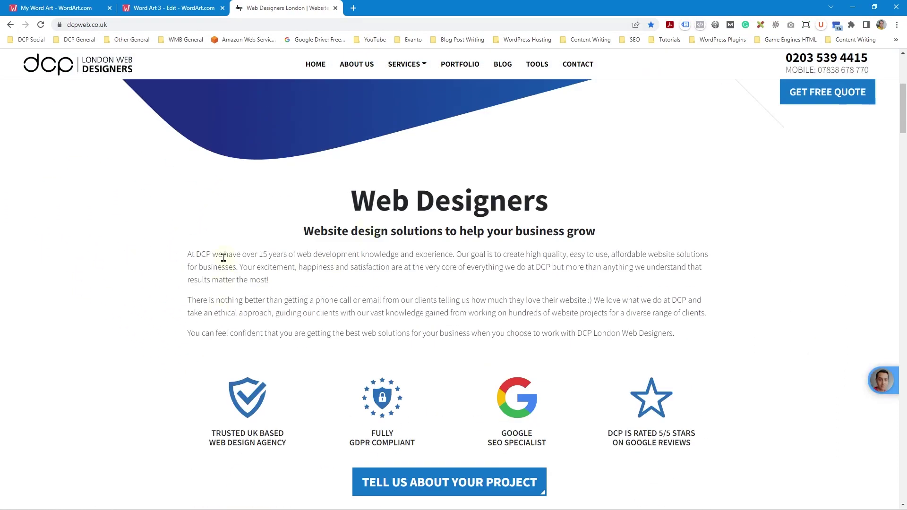
pyautogui.moveTo(190, 257); pyautogui.dragTo(670, 335)
pyautogui.rightClick(581, 266)
pyautogui.click(600, 270)
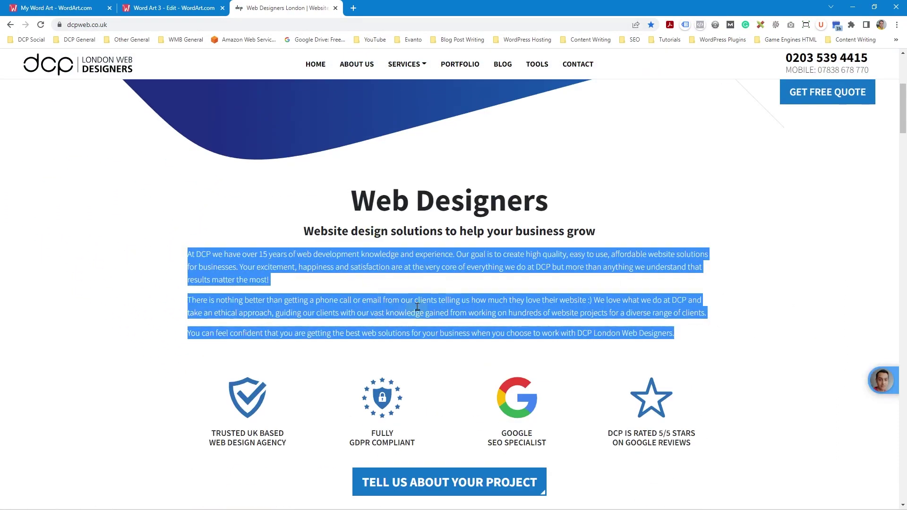
pyautogui.click(212, 181)
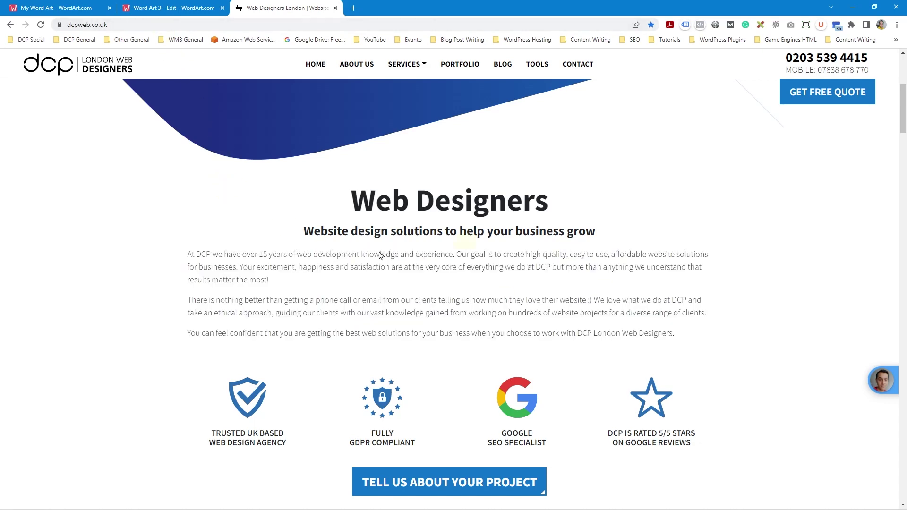
# Back in the word art, import words from the copied website paragraphs as text, removing common words and numbers and using stemming.
pyautogui.click(177, 10)
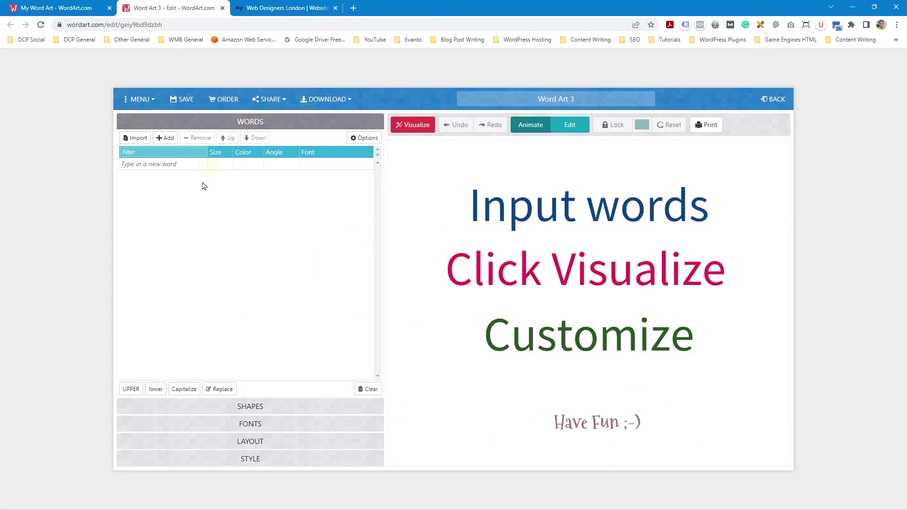
pyautogui.click(134, 140)
pyautogui.rightClick(415, 244)
pyautogui.click(422, 310)
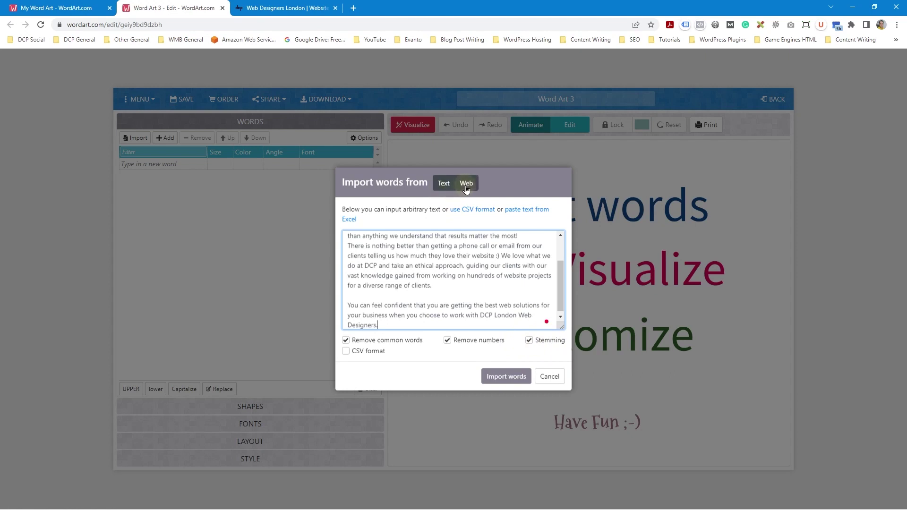
pyautogui.click(442, 266)
pyautogui.scroll(3, 444, 274)
pyautogui.scroll(-3, 444, 293)
pyautogui.click(464, 187)
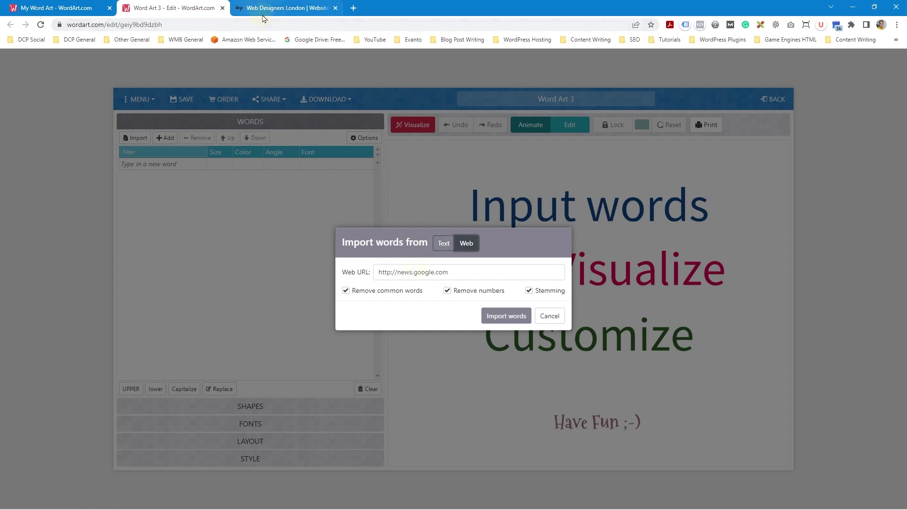
pyautogui.click(444, 245)
pyautogui.moveTo(395, 236); pyautogui.dragTo(438, 355)
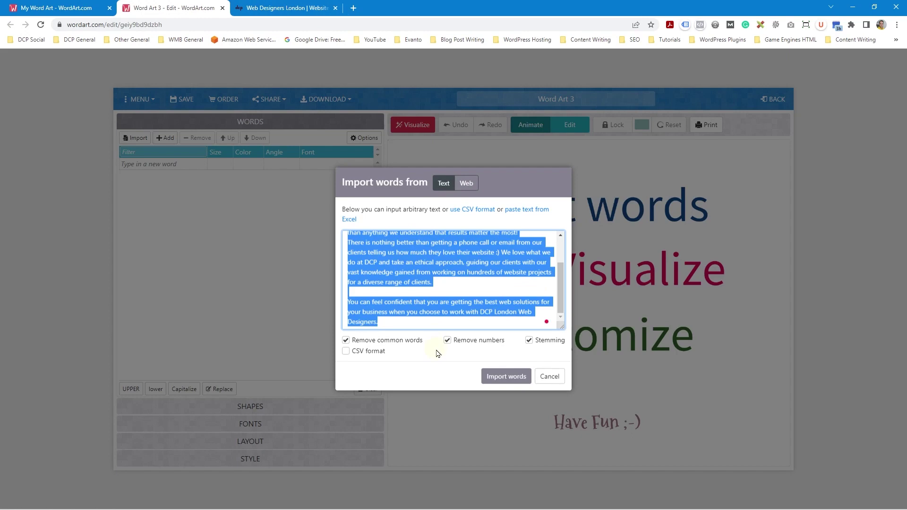
pyautogui.click(502, 382)
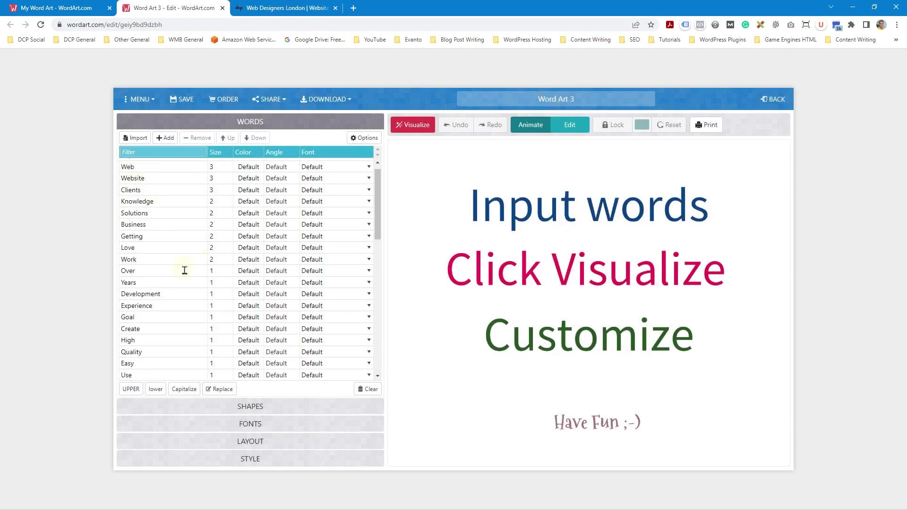
# Review the imported word list and visualize it as a word cloud.
pyautogui.scroll(-5, 184, 283)
pyautogui.scroll(5, 187, 298)
pyautogui.scroll(-5, 188, 298)
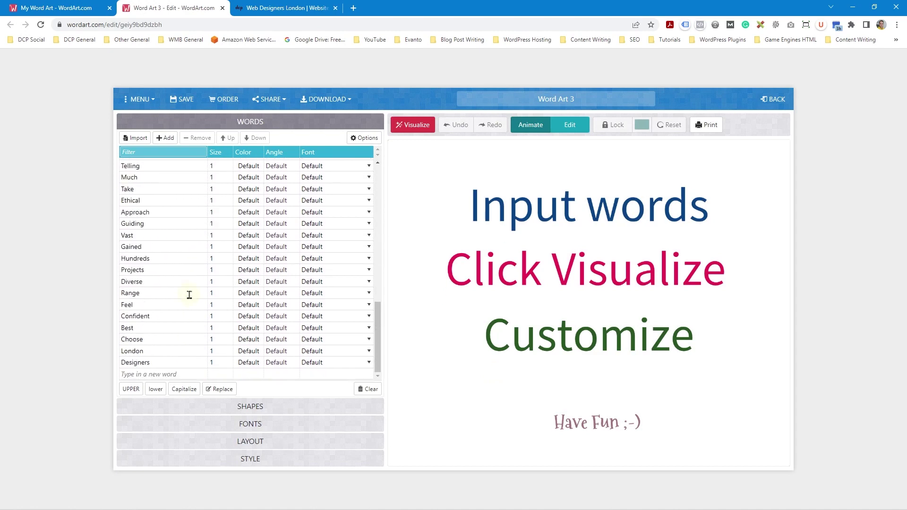
pyautogui.scroll(5, 189, 294)
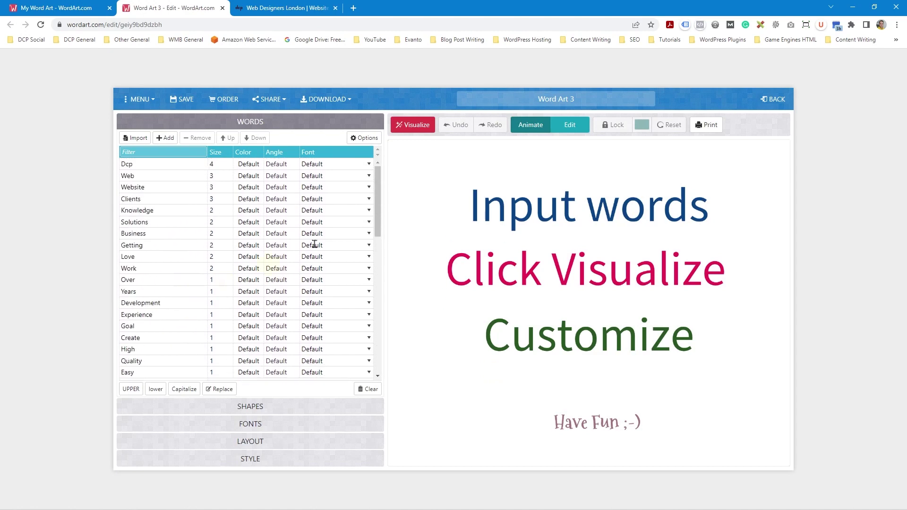
pyautogui.click(409, 126)
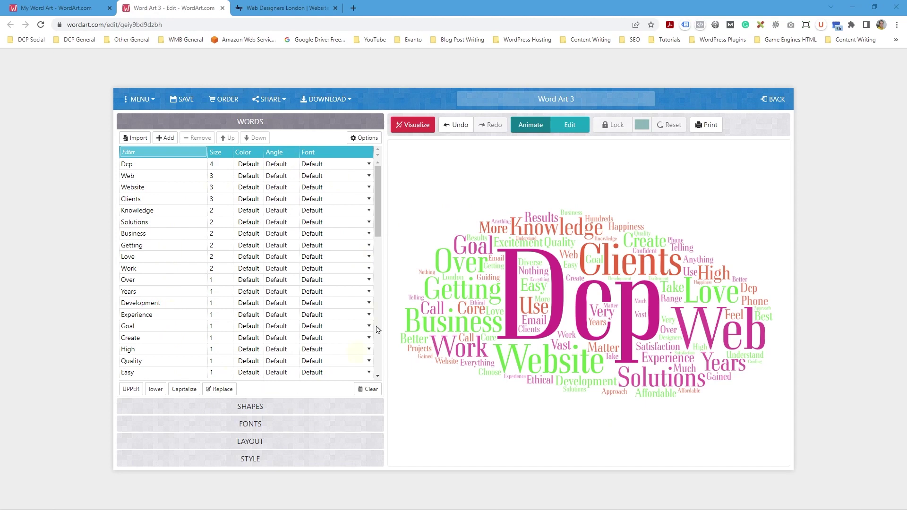
# Choose the black hooded ghost-mask figure from the Halloween shapes and visualize the words in it.
pyautogui.click(257, 410)
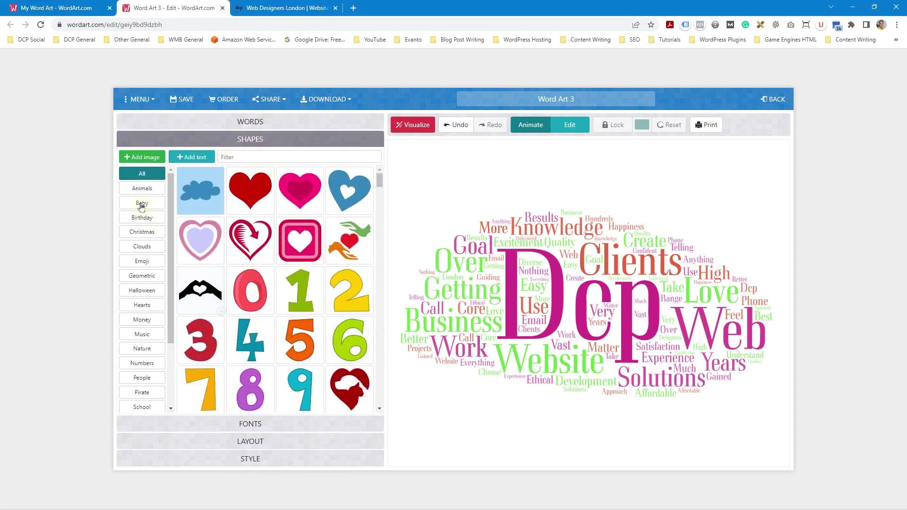
pyautogui.scroll(-3, 144, 303)
pyautogui.scroll(3, 142, 264)
pyautogui.click(142, 247)
pyautogui.click(141, 276)
pyautogui.click(142, 290)
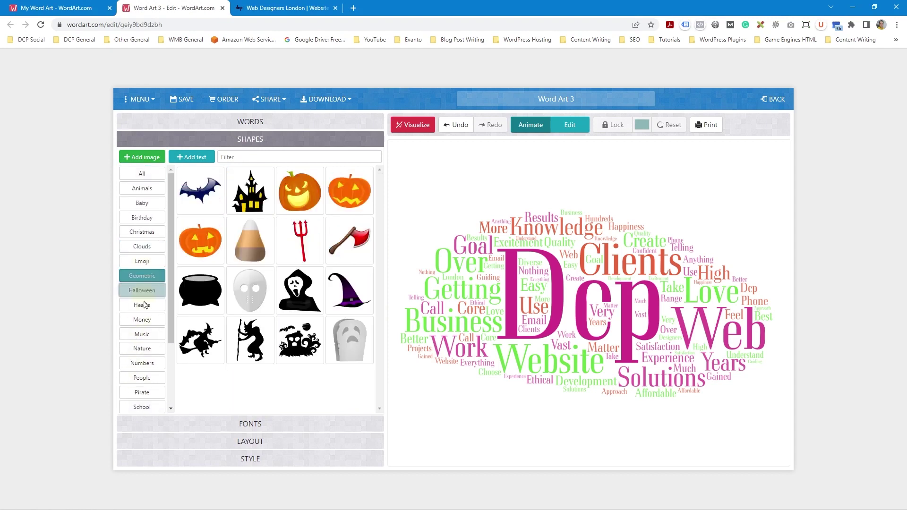
pyautogui.click(142, 303)
pyautogui.click(144, 291)
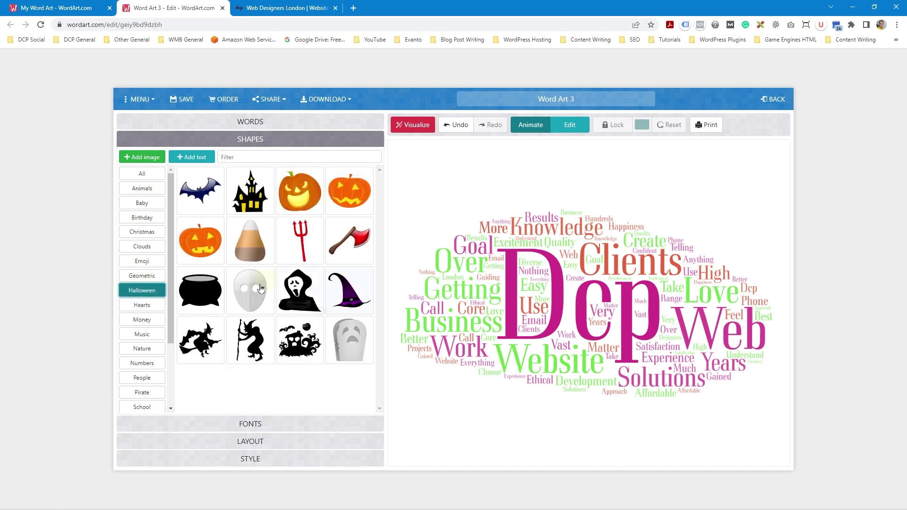
pyautogui.click(296, 292)
pyautogui.click(397, 126)
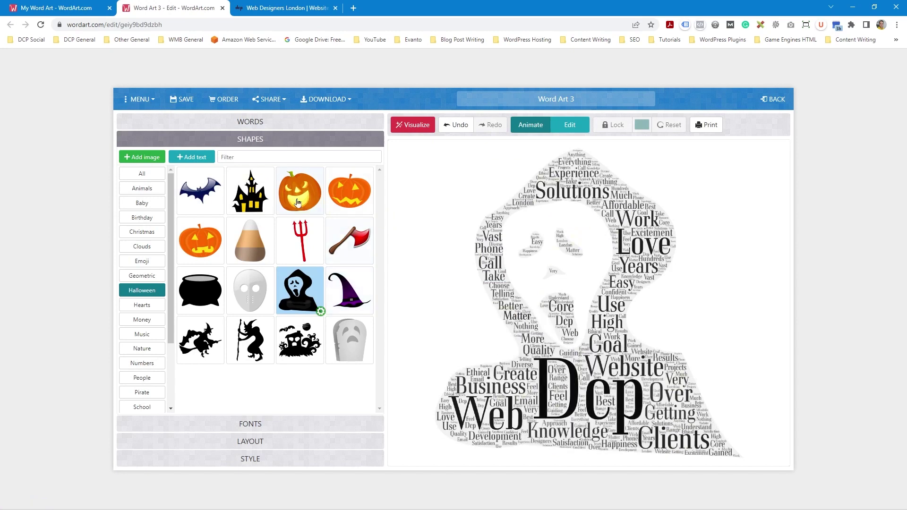
# Try the red and yellow skull from all shapes, and visualize the words in the black skull and crossbones shape.
pyautogui.click(140, 180)
pyautogui.scroll(-2, 300, 278)
pyautogui.scroll(-6, 300, 278)
pyautogui.scroll(-5, 300, 279)
pyautogui.scroll(2, 300, 279)
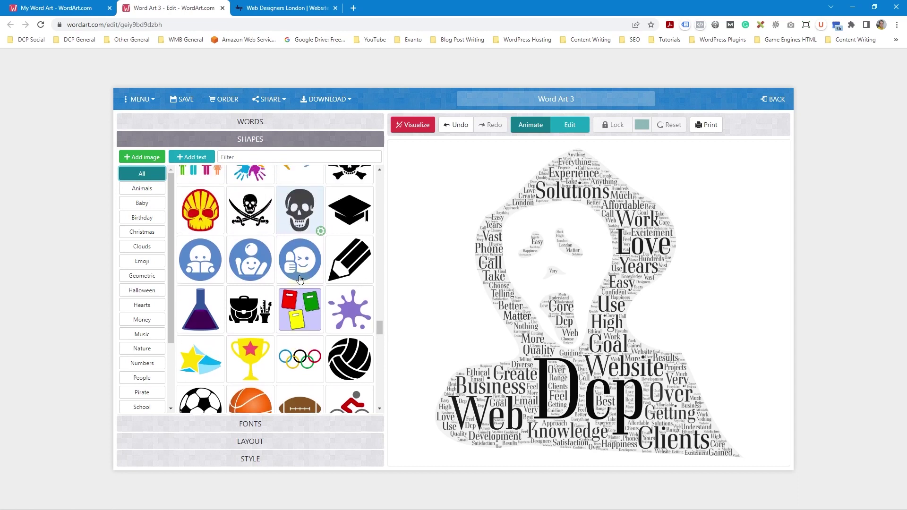
pyautogui.scroll(1, 299, 279)
pyautogui.click(200, 270)
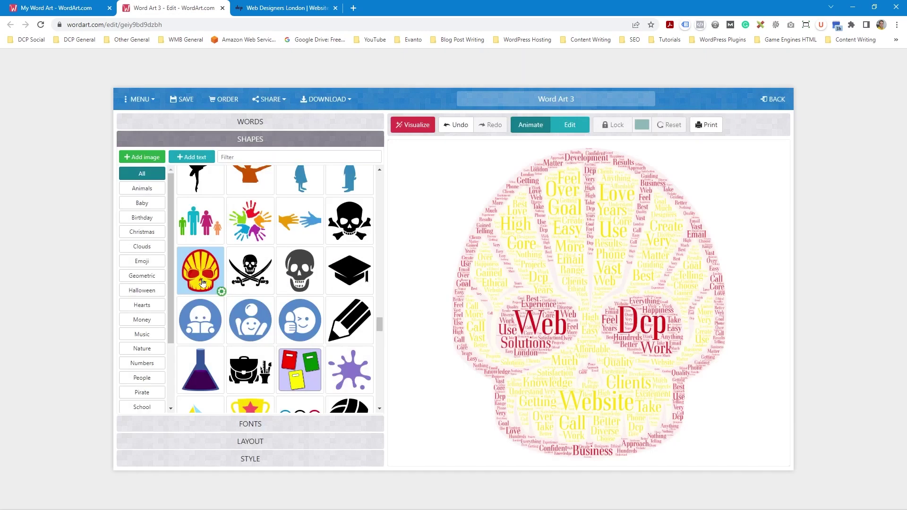
pyautogui.click(349, 220)
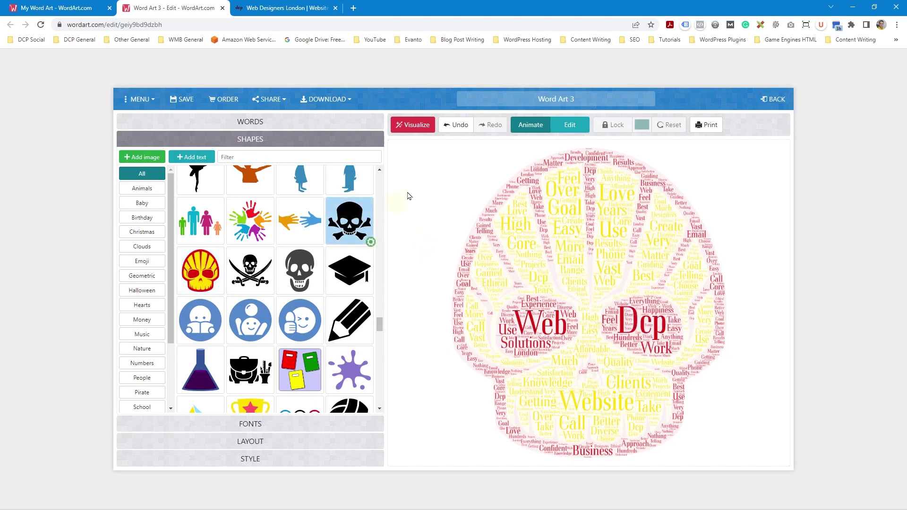
pyautogui.click(413, 124)
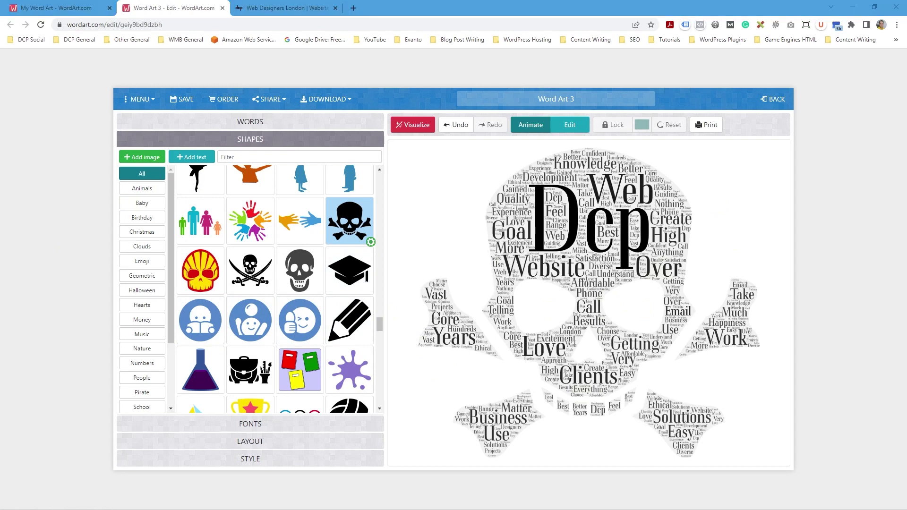
# Set the font to Bangers and regenerate the skull and crossbones word cloud.
pyautogui.click(259, 428)
pyautogui.scroll(3, 264, 363)
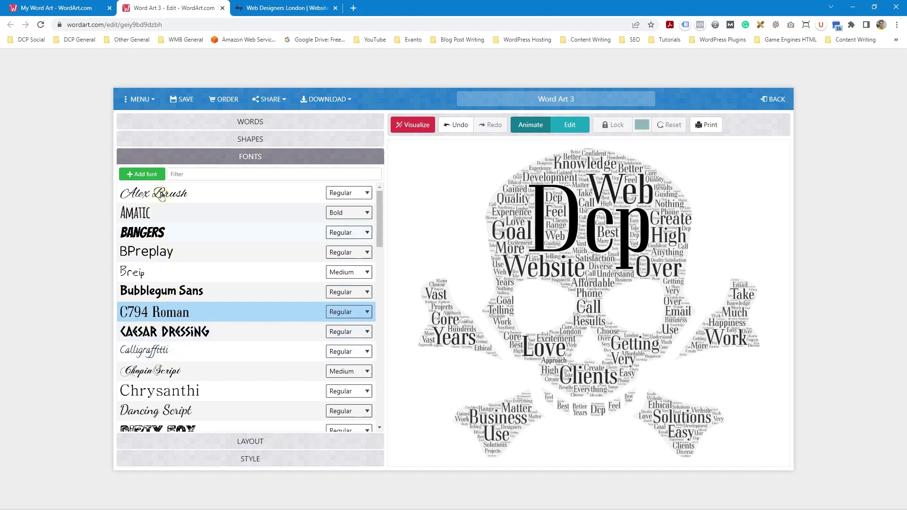
pyautogui.click(146, 232)
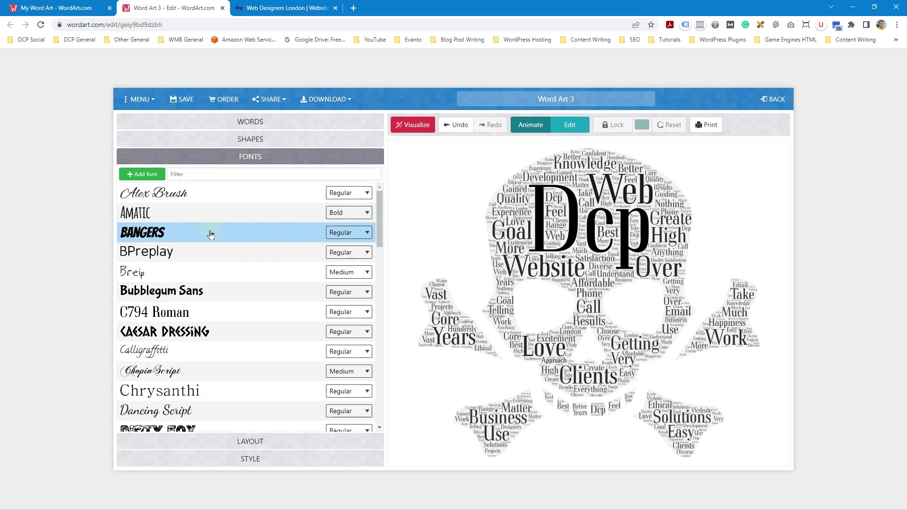
pyautogui.click(422, 126)
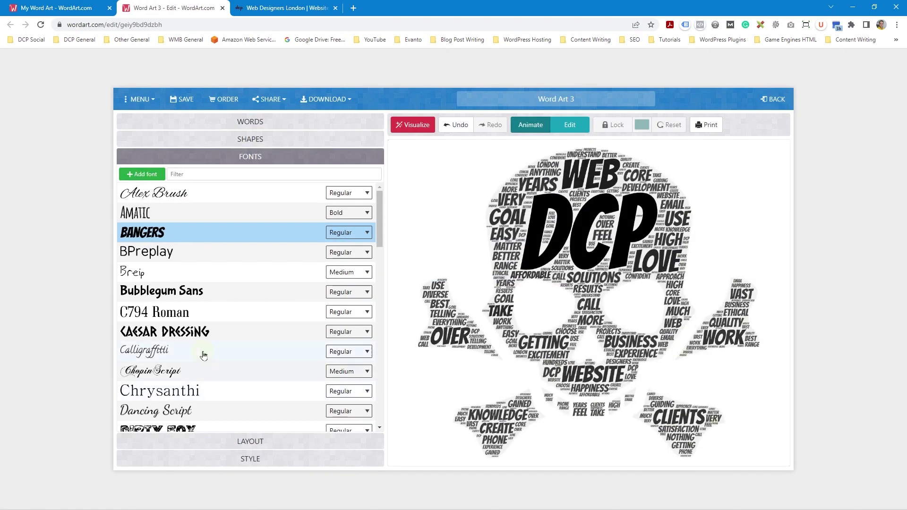
# Look through the available fonts and check the option for adding a custom font file, without adding one.
pyautogui.scroll(-7, 203, 356)
pyautogui.scroll(-6, 203, 356)
pyautogui.scroll(3, 165, 260)
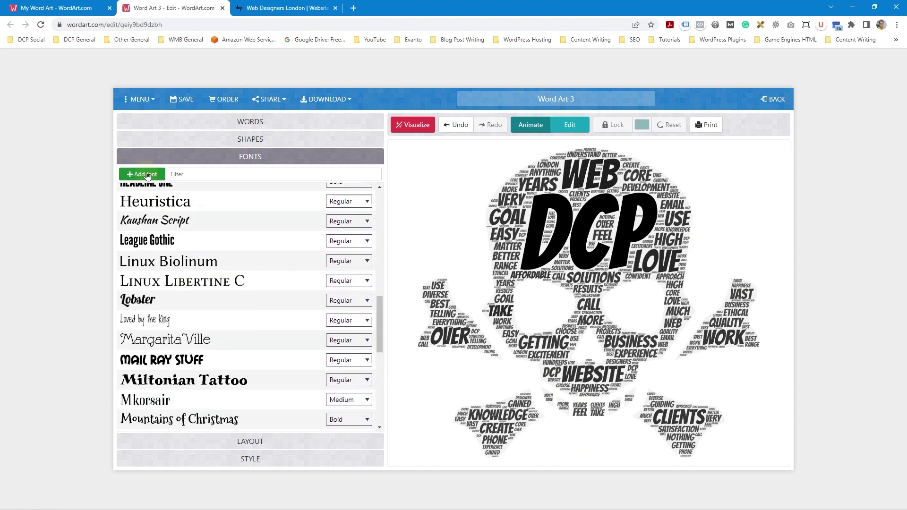
pyautogui.click(148, 175)
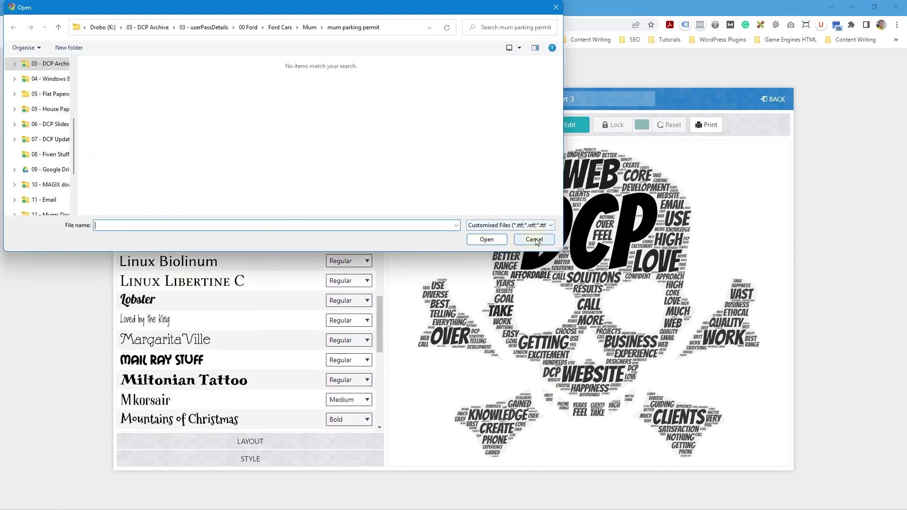
pyautogui.click(531, 237)
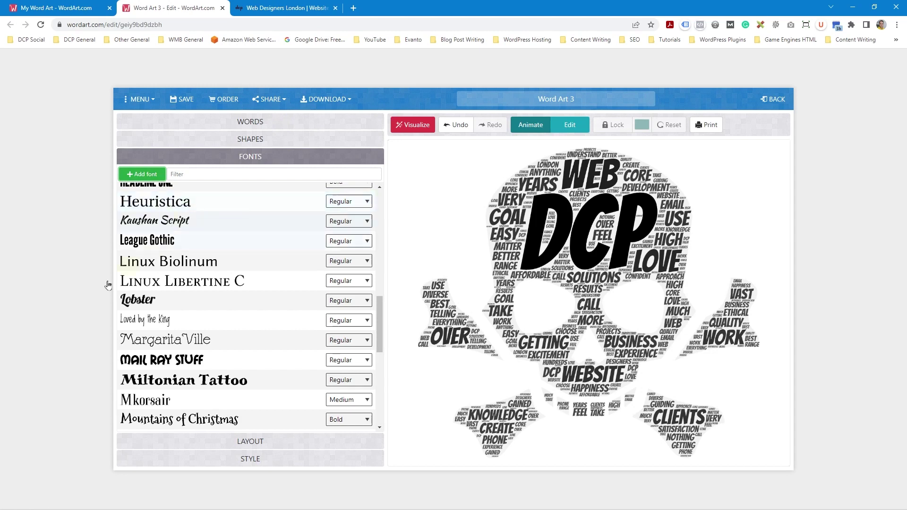
pyautogui.scroll(-6, 215, 348)
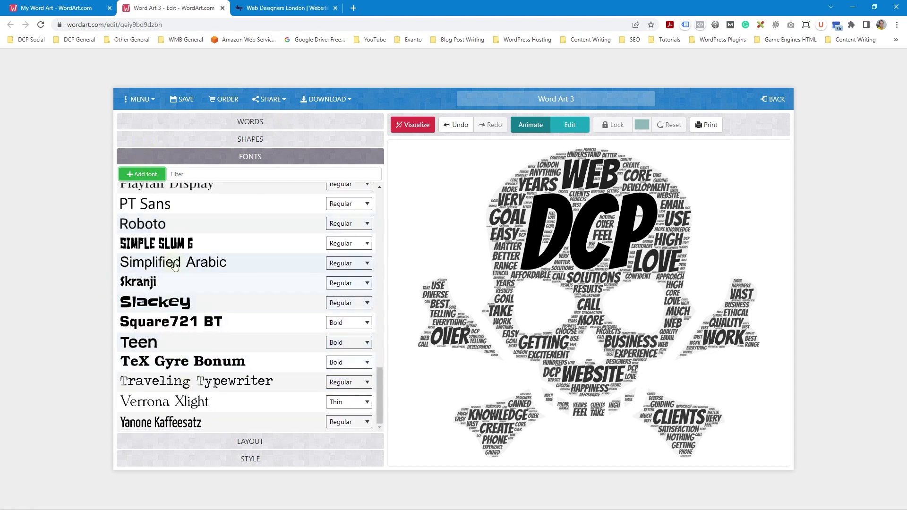
# Check the style options of several listed fonts, choose Roboto in Regular style, and visualize the word cloud.
pyautogui.click(193, 263)
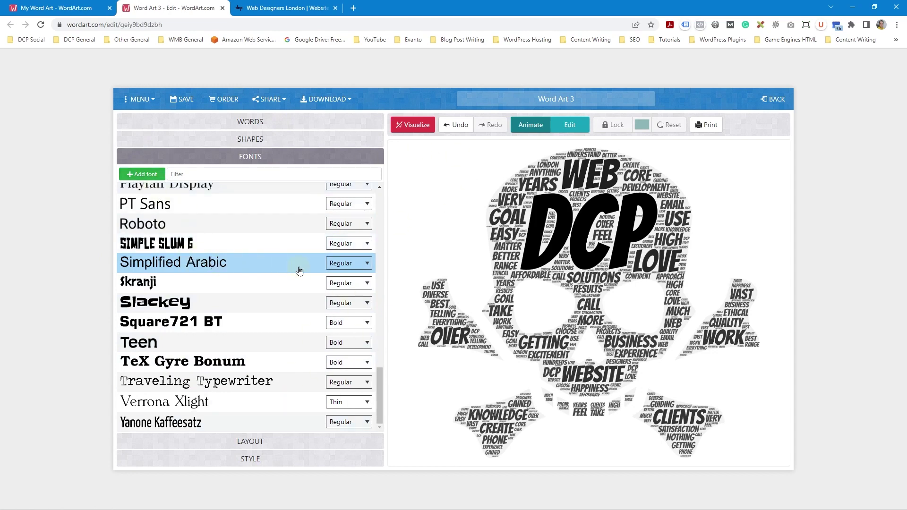
pyautogui.click(346, 265)
pyautogui.click(340, 274)
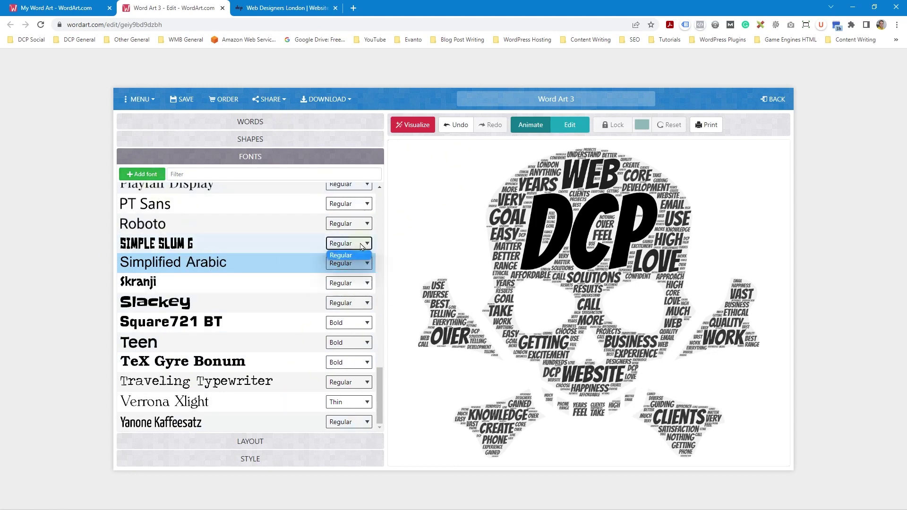
pyautogui.click(361, 242)
pyautogui.click(357, 223)
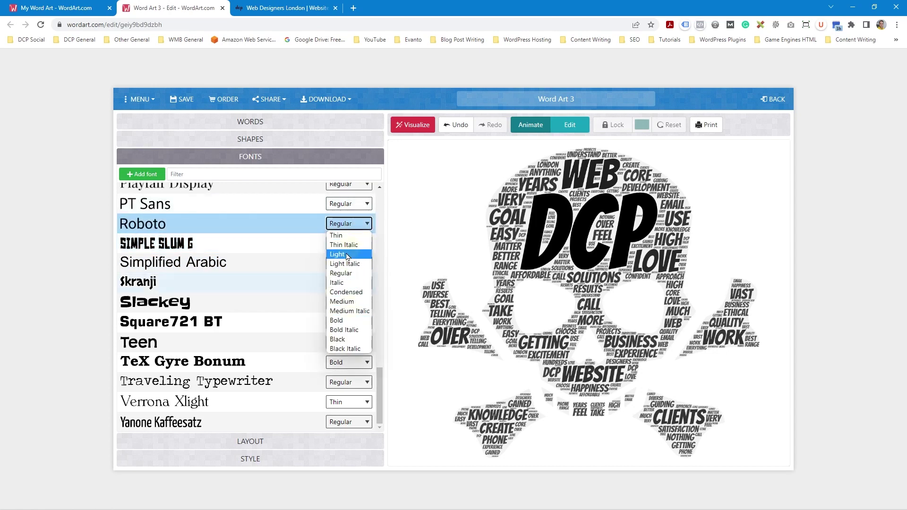
pyautogui.click(213, 229)
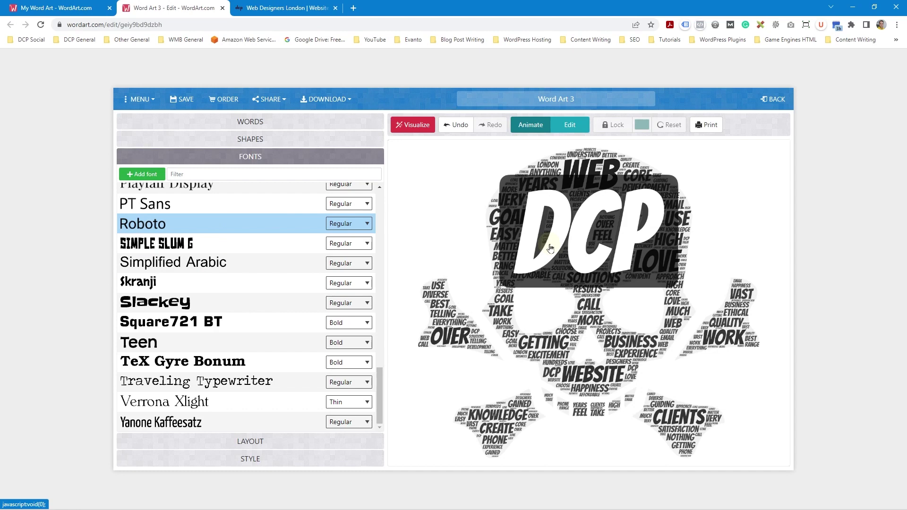
pyautogui.click(415, 124)
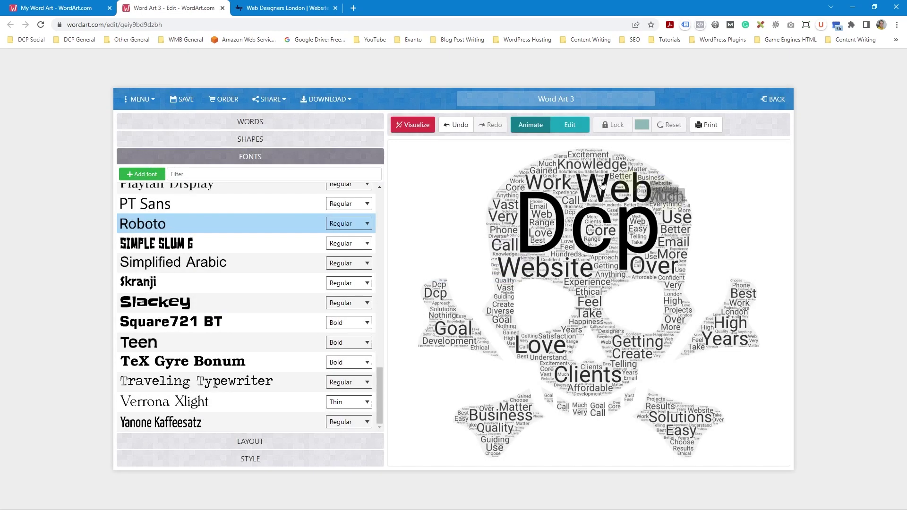
# Set the Roboto font style to Black and regenerate the skull word cloud.
pyautogui.click(367, 223)
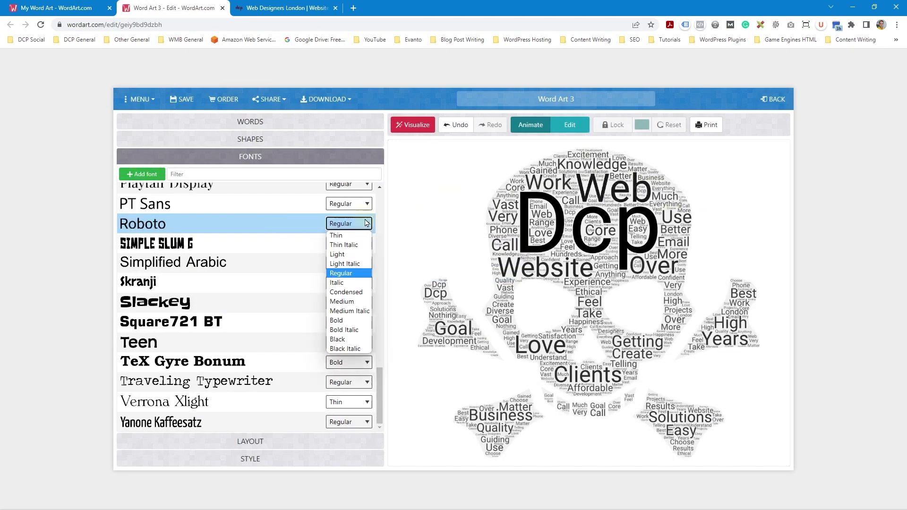
pyautogui.click(354, 340)
pyautogui.click(409, 127)
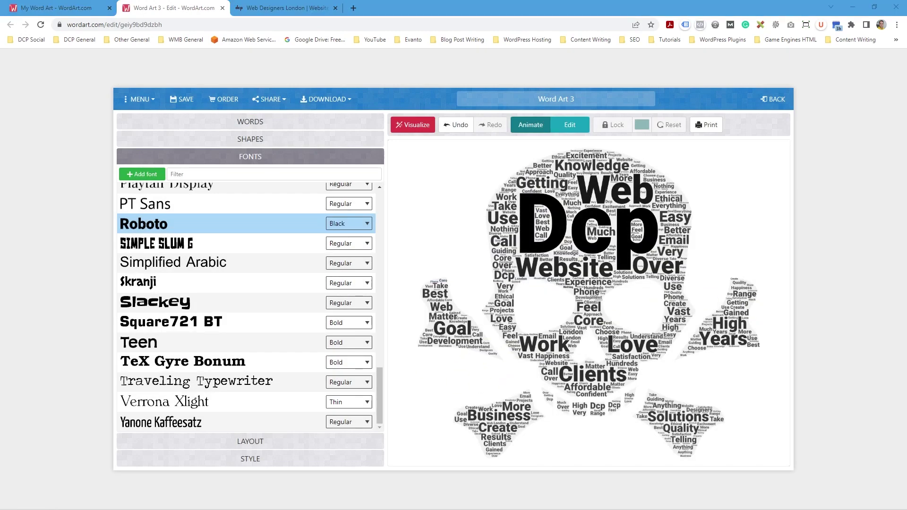
# Try the Vertical word layout on the skull cloud, and return to the visualized Horizontal layout.
pyautogui.click(241, 443)
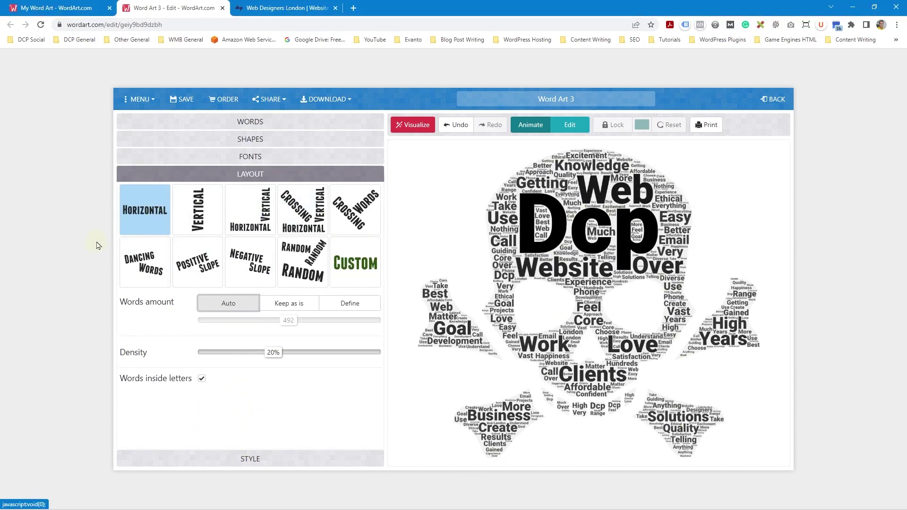
pyautogui.click(190, 217)
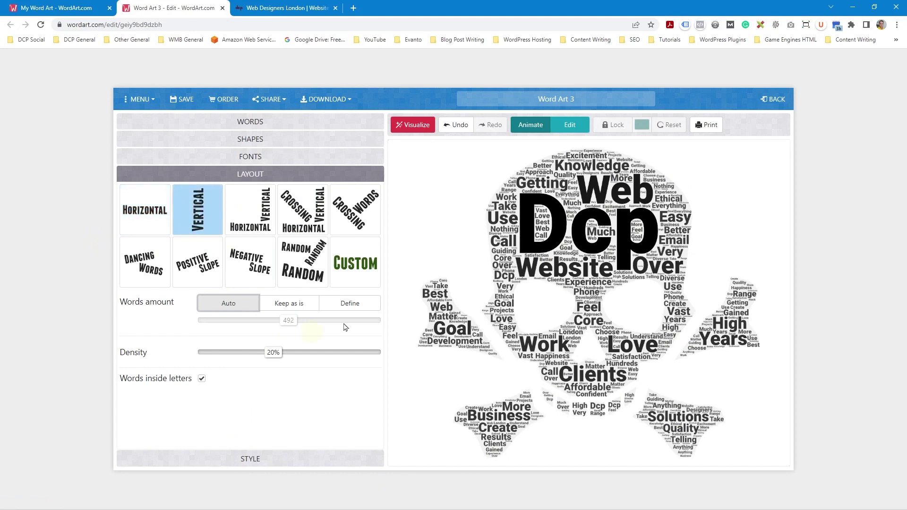
pyautogui.click(415, 125)
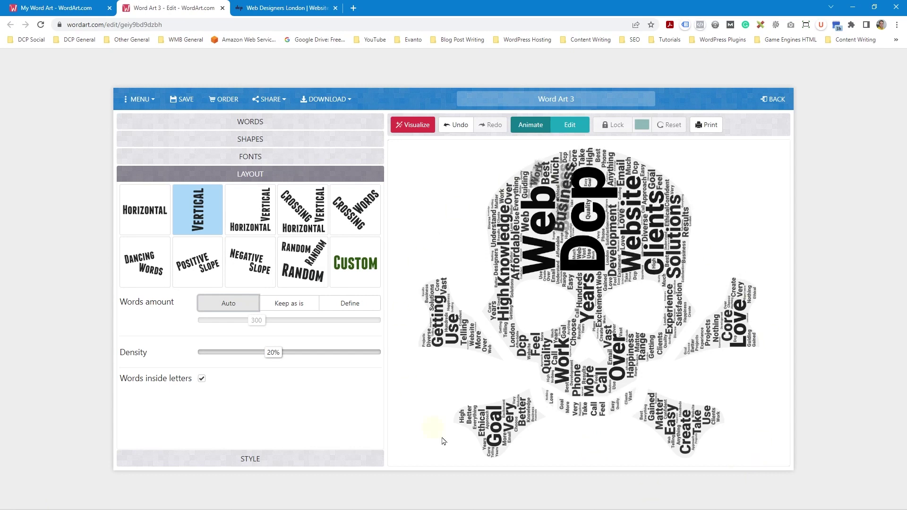
pyautogui.click(137, 213)
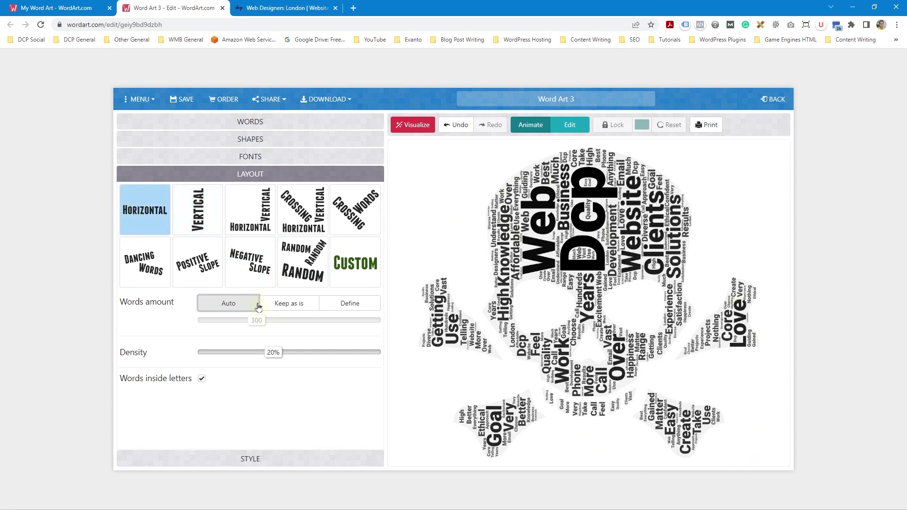
pyautogui.click(409, 128)
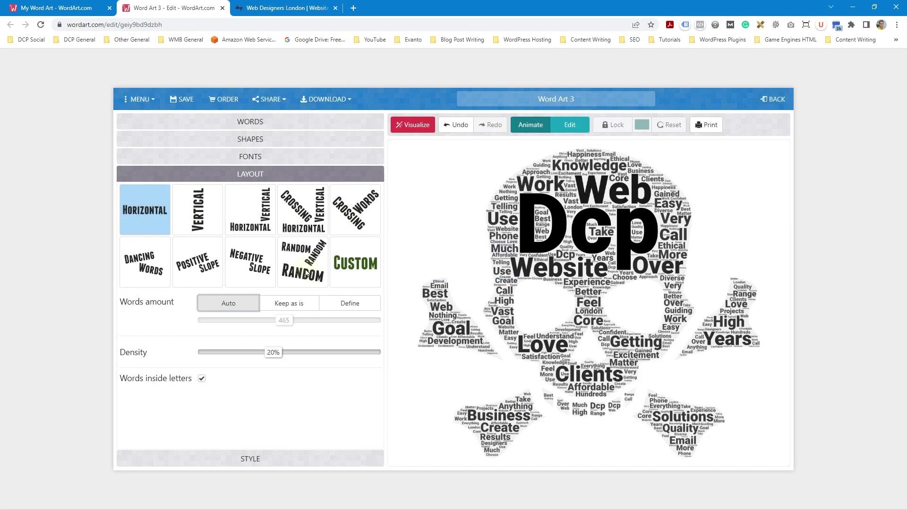
# Try the mixed crossing, vertical and horizontal layout on the cloud, and restore the visualized Horizontal layout.
pyautogui.click(303, 270)
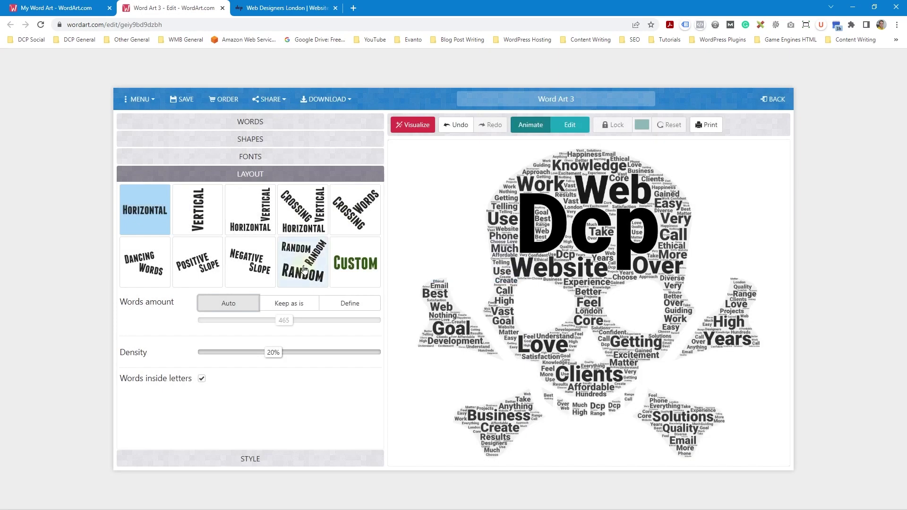
pyautogui.click(303, 210)
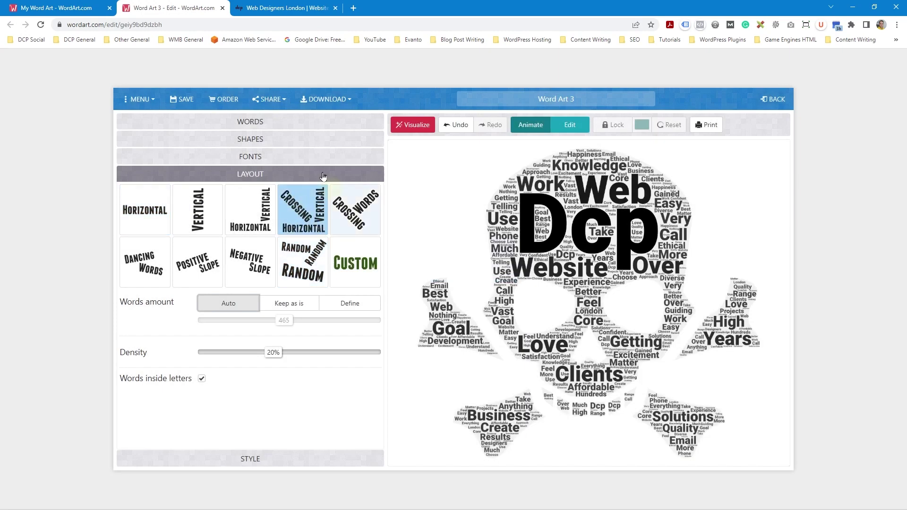
pyautogui.click(406, 124)
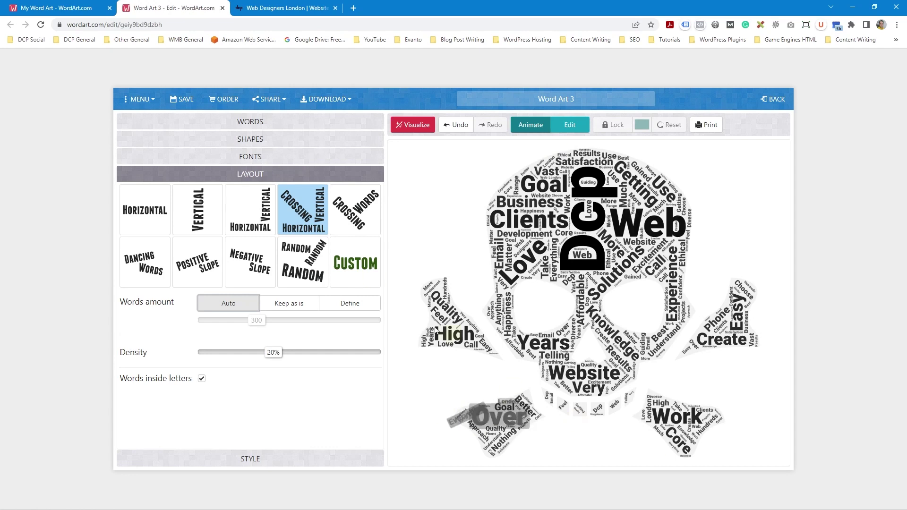
pyautogui.click(132, 222)
pyautogui.click(414, 131)
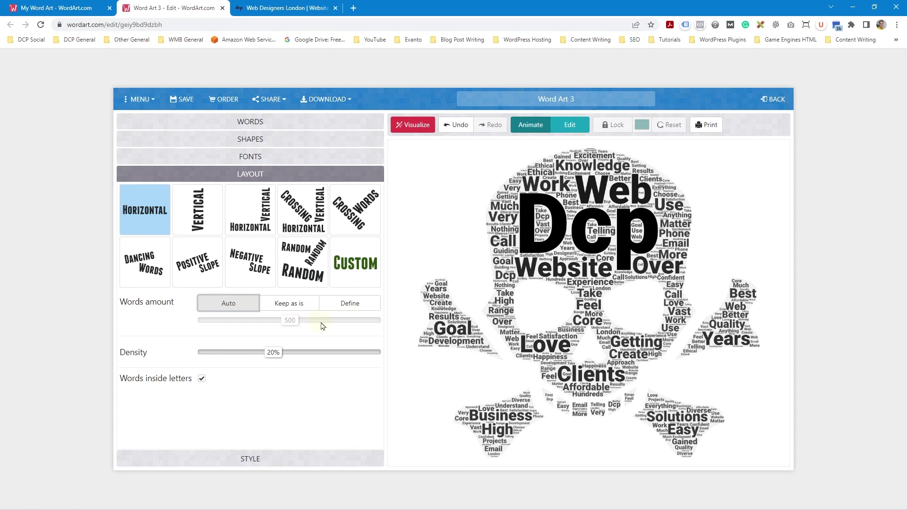
# Define the words amount as 999 and visualize the skull cloud.
pyautogui.click(340, 306)
pyautogui.moveTo(288, 321); pyautogui.dragTo(389, 325)
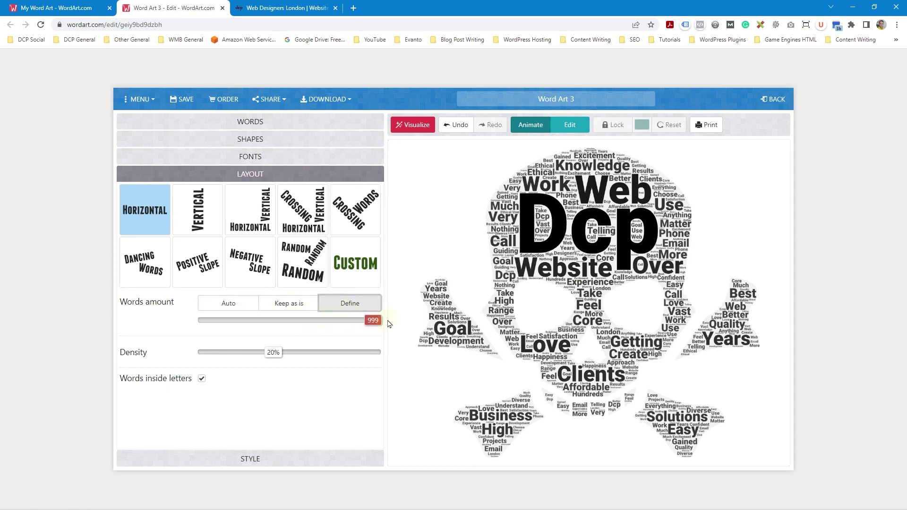
pyautogui.click(419, 124)
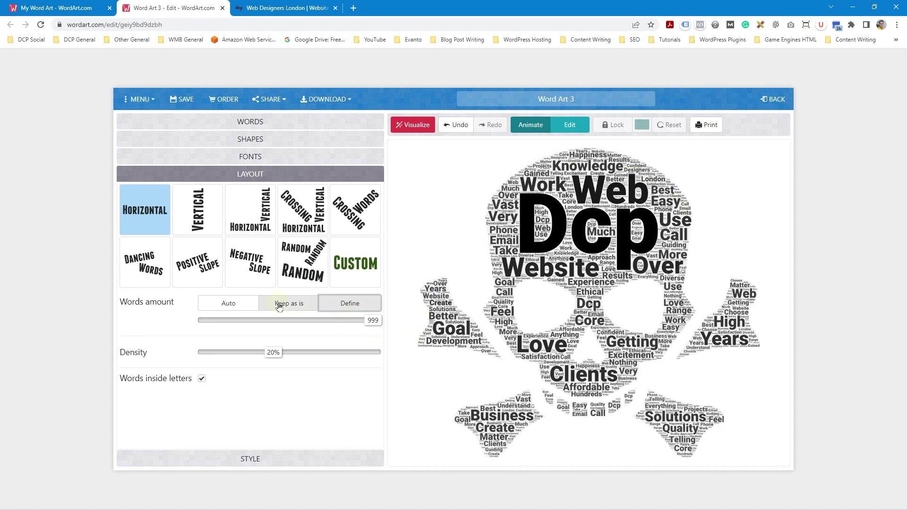
# Try the Keep as is and Define words amount options, return the amount to Auto, and regenerate the cloud.
pyautogui.click(227, 304)
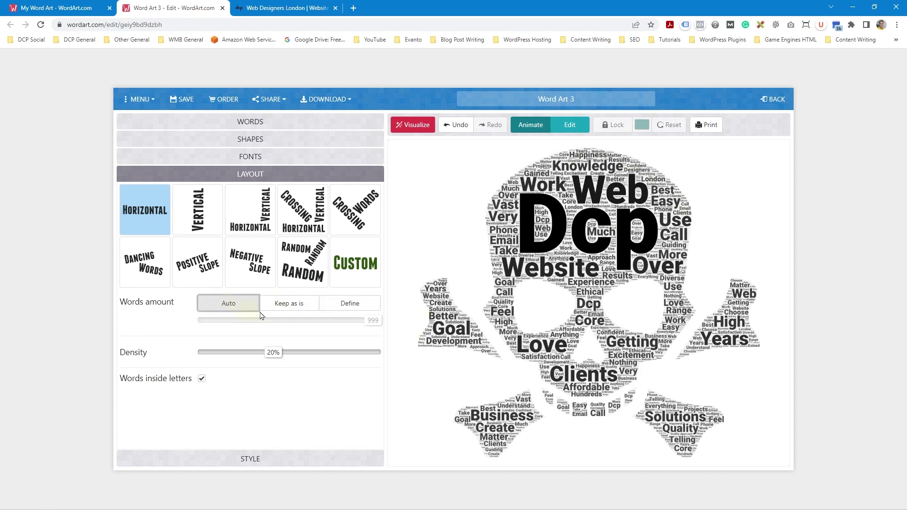
pyautogui.click(285, 307)
pyautogui.click(292, 324)
pyautogui.click(361, 308)
pyautogui.moveTo(359, 321); pyautogui.dragTo(284, 326)
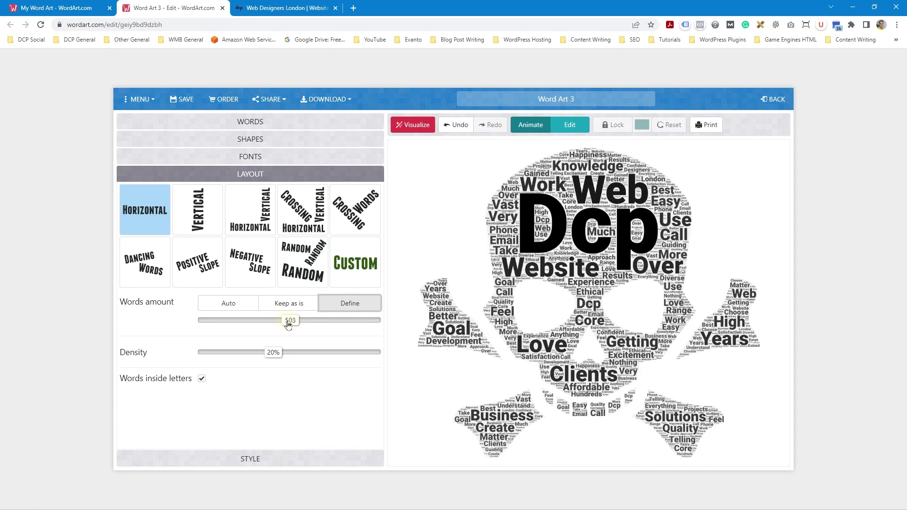
pyautogui.click(229, 307)
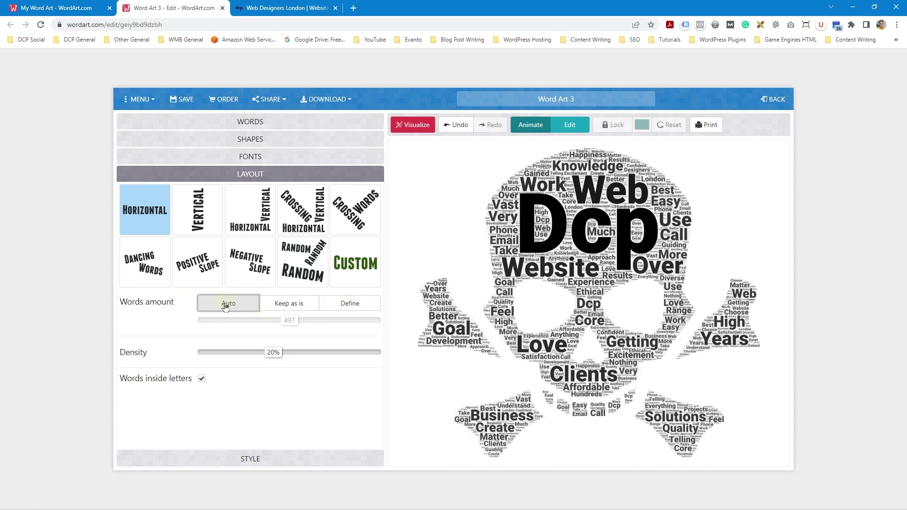
pyautogui.click(399, 135)
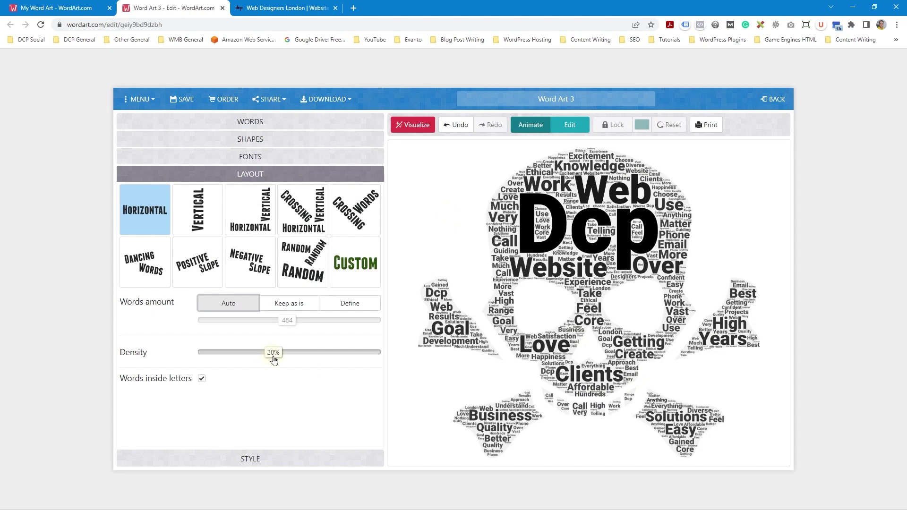
# Visualize the cloud at 50% density, and regenerate it with the density back at 20%.
pyautogui.moveTo(273, 360); pyautogui.dragTo(371, 362)
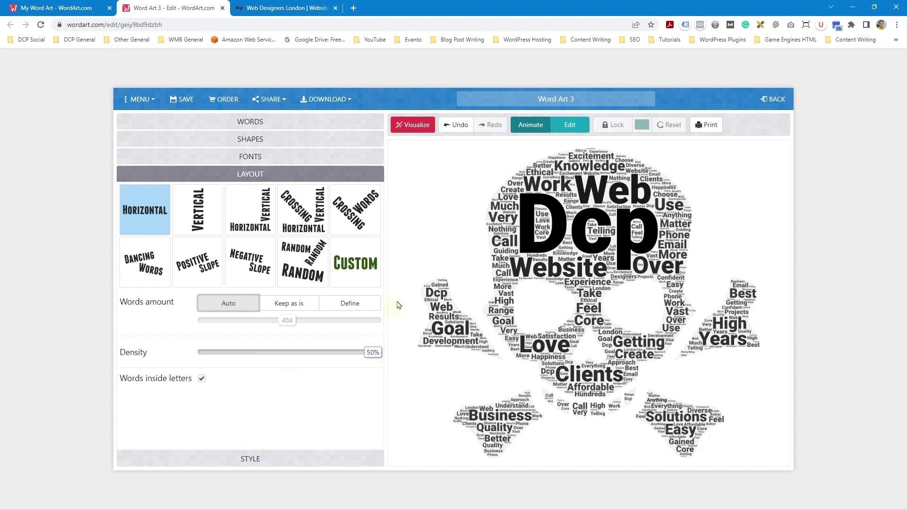
pyautogui.click(417, 125)
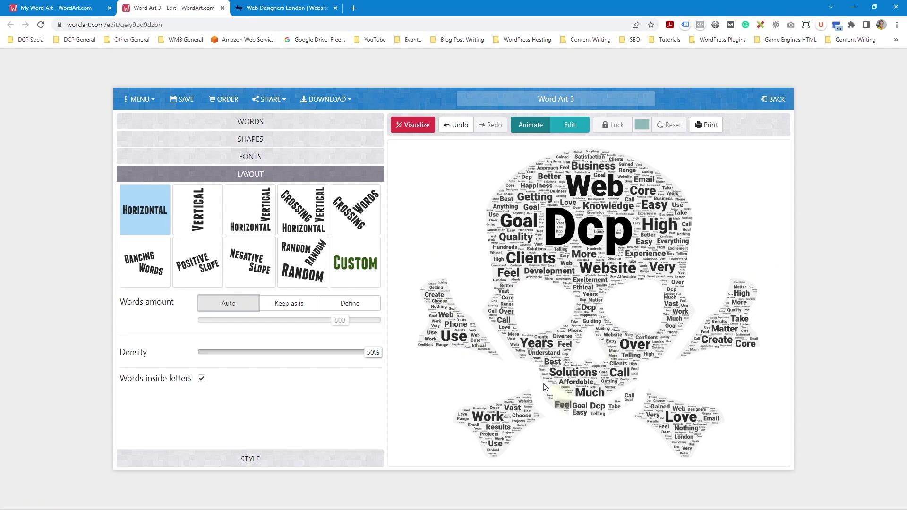
pyautogui.moveTo(373, 353); pyautogui.dragTo(264, 353)
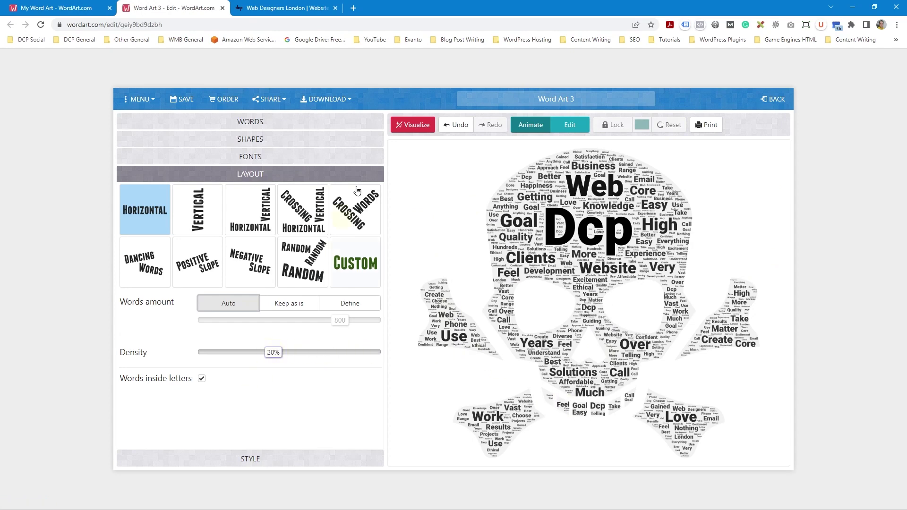
pyautogui.click(413, 125)
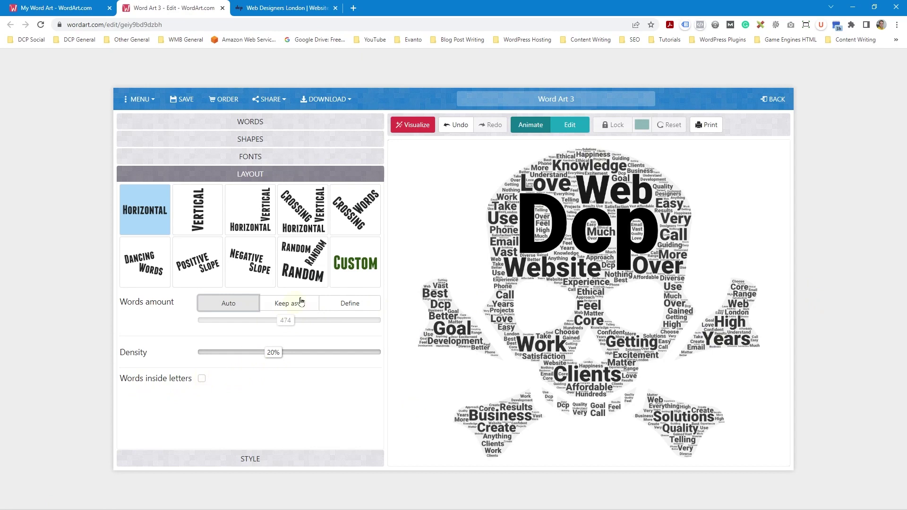
# Preview the cloud without words inside letters, re-enable that option, and visualize the cloud at 40% density.
pyautogui.click(410, 129)
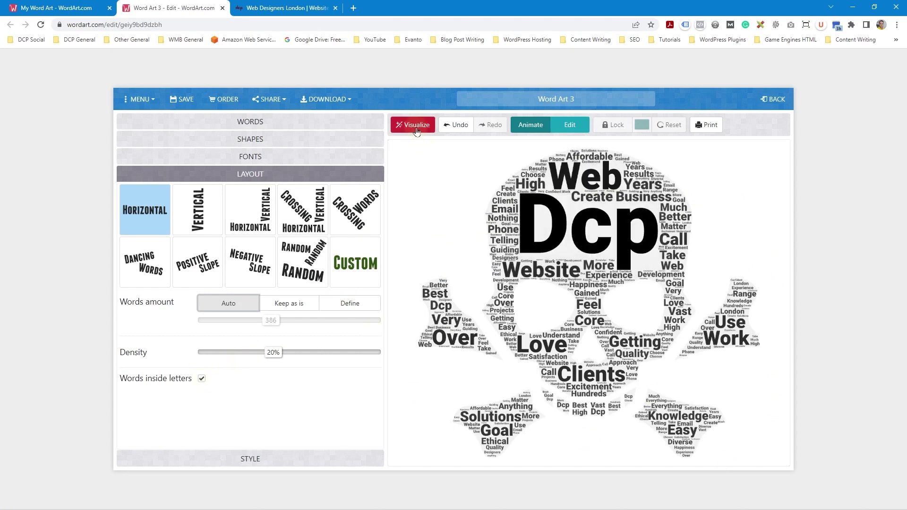
pyautogui.moveTo(270, 358); pyautogui.dragTo(332, 360)
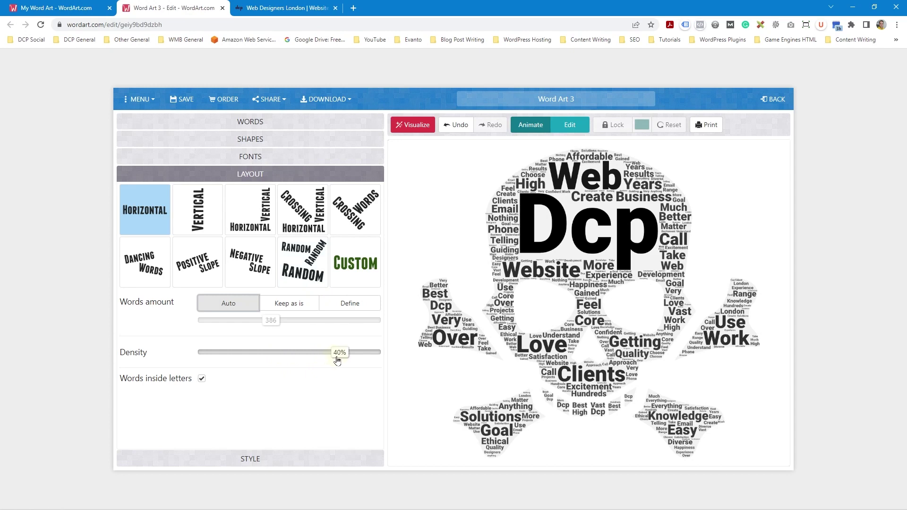
pyautogui.click(414, 125)
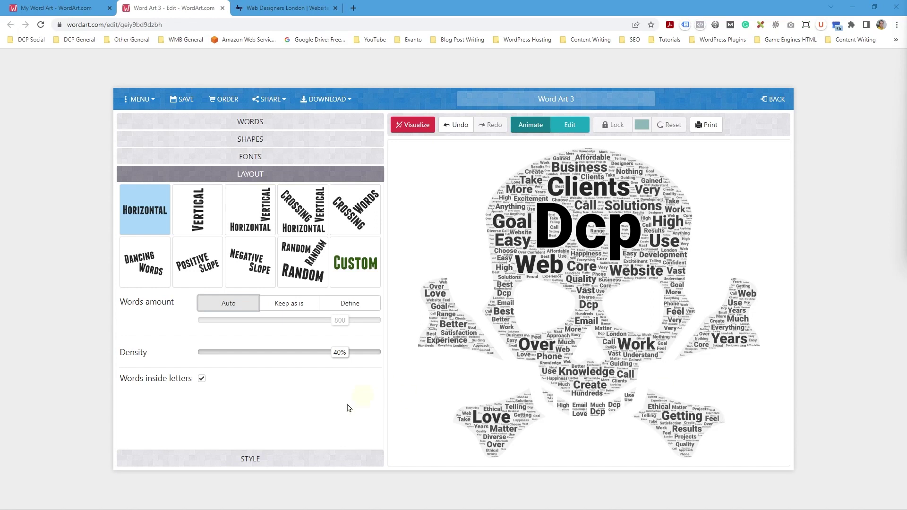
# Check the shape-based word colors in the style settings, and demonstrate them by visualizing the orange and blue hands shape.
pyautogui.click(268, 462)
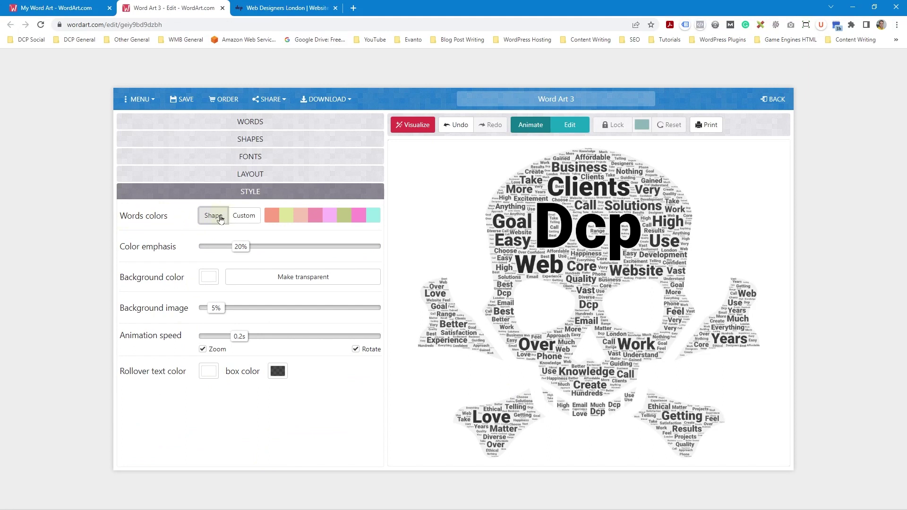
pyautogui.click(260, 140)
pyautogui.scroll(-1, 261, 293)
pyautogui.scroll(1, 260, 303)
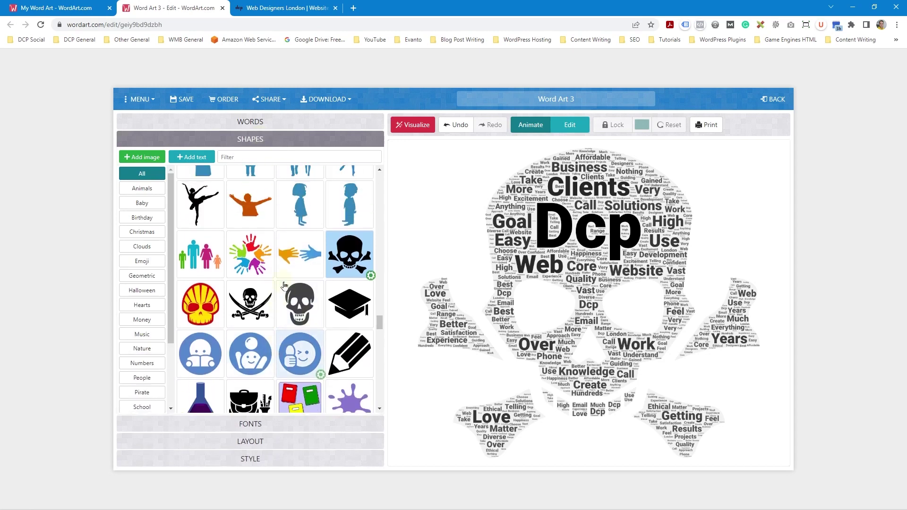
pyautogui.click(301, 258)
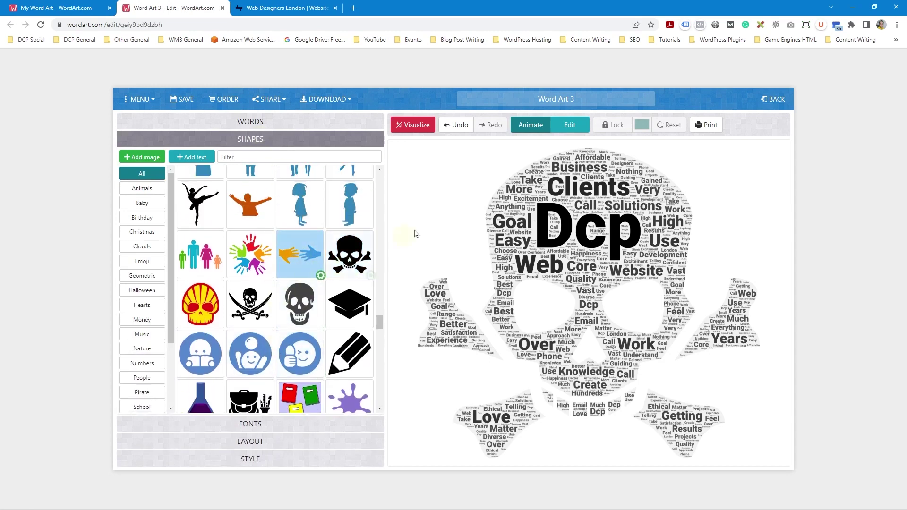
pyautogui.click(415, 126)
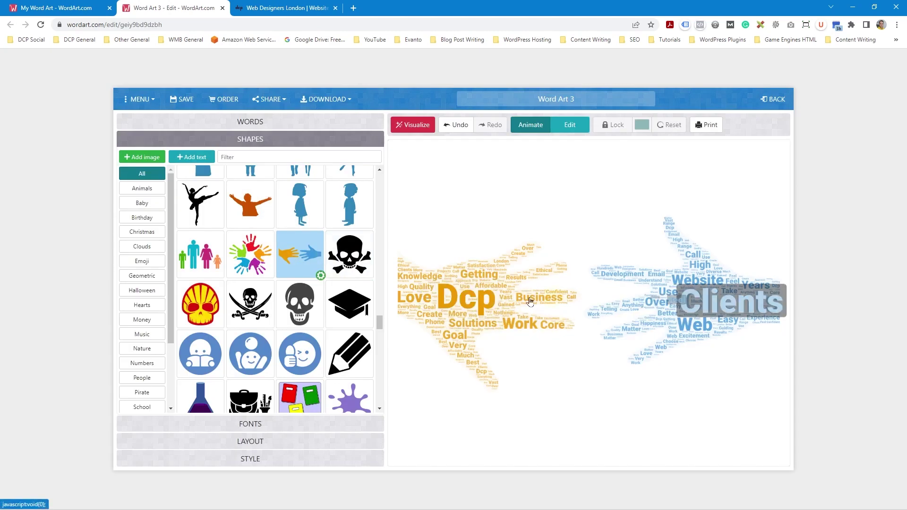
# Visualize the words in the black skull and crossbones shape again and open the style settings.
pyautogui.click(349, 259)
pyautogui.click(412, 126)
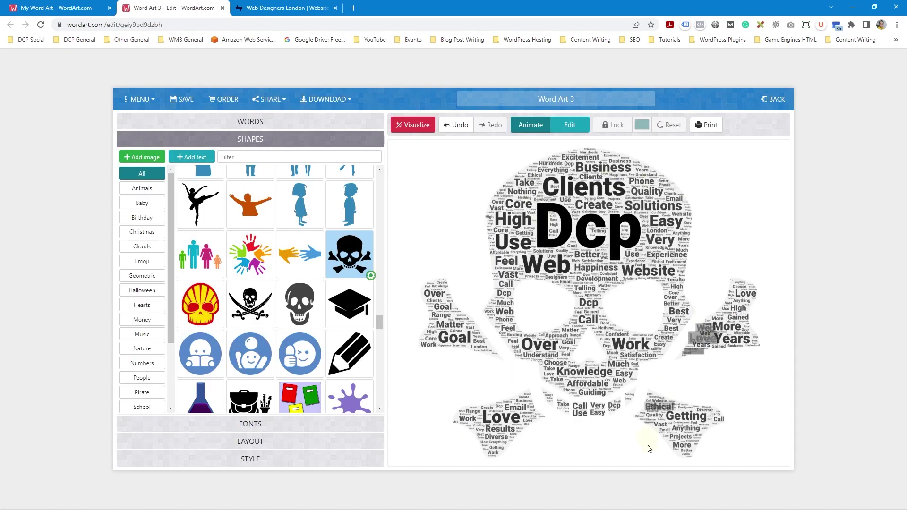
pyautogui.click(259, 459)
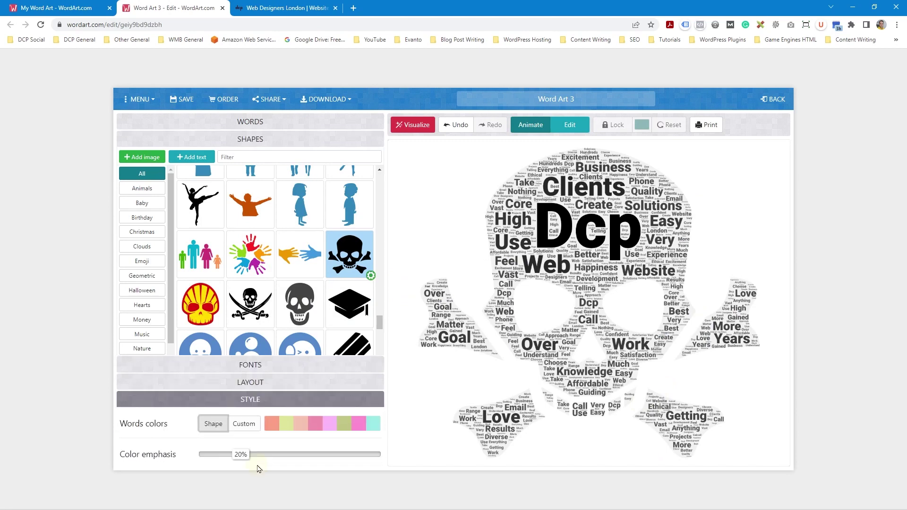
# Switch the words colors to custom and remove every color from the palette.
pyautogui.click(244, 215)
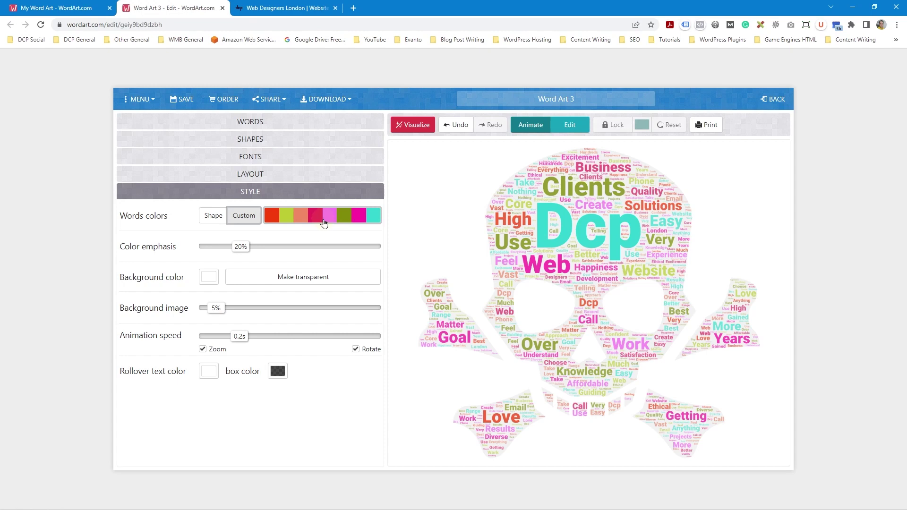
pyautogui.click(300, 217)
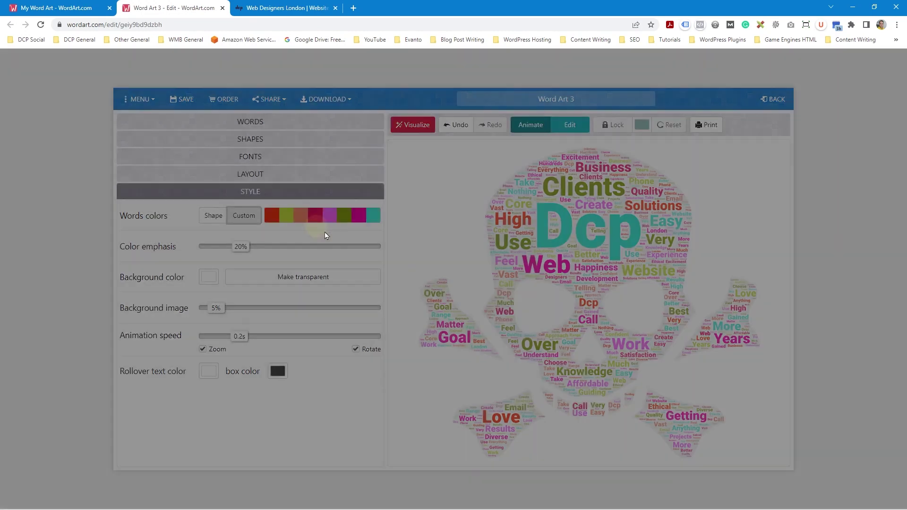
pyautogui.click(394, 343)
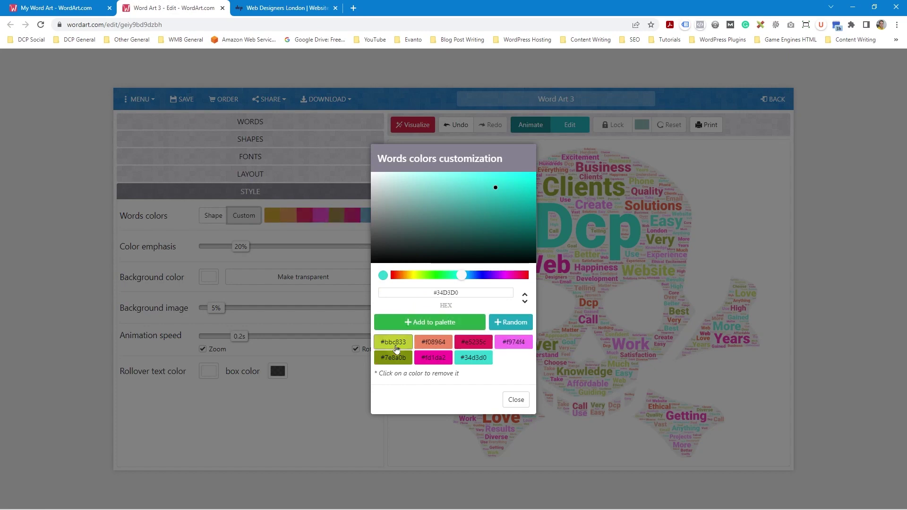
pyautogui.click(396, 344)
pyautogui.click(396, 343)
pyautogui.click(396, 343)
pyautogui.click(395, 344)
pyautogui.click(396, 344)
pyautogui.click(396, 344)
pyautogui.click(396, 344)
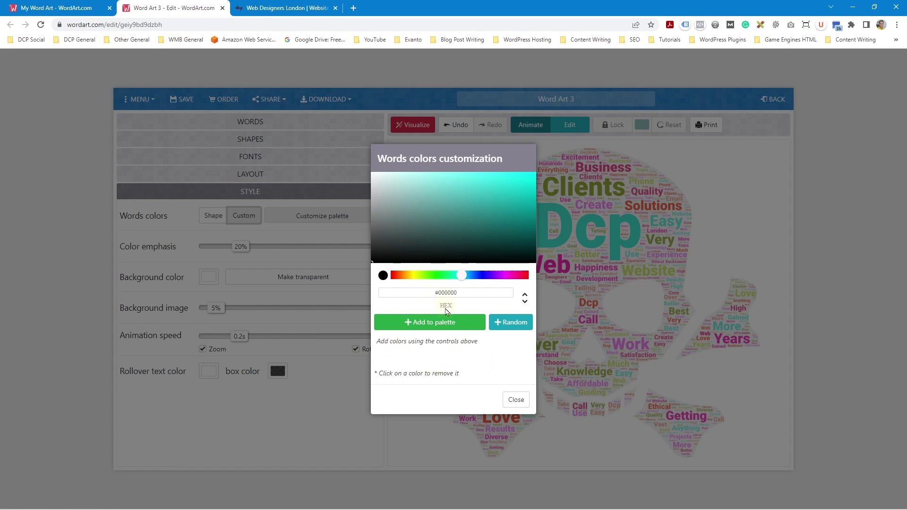
# Check the RGB entry mode for the palette color and return to HEX entry.
pyautogui.moveTo(437, 297); pyautogui.dragTo(463, 292)
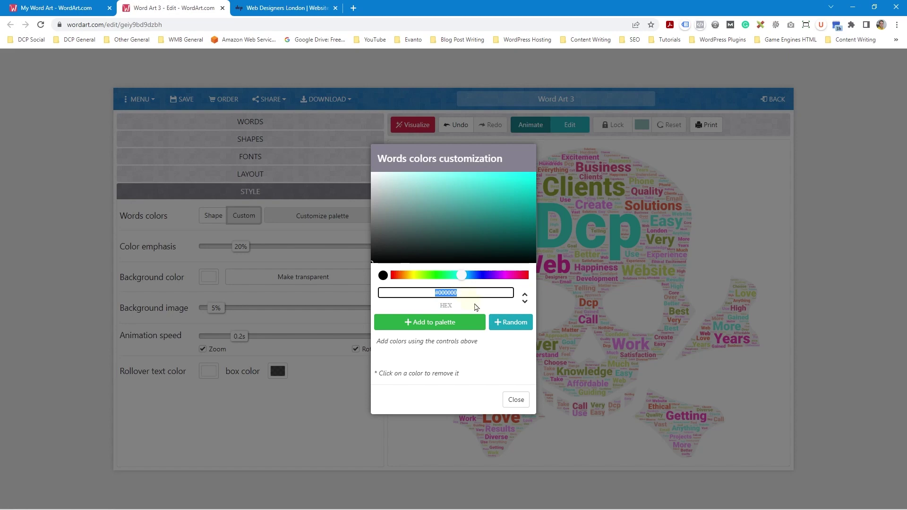
pyautogui.click(523, 301)
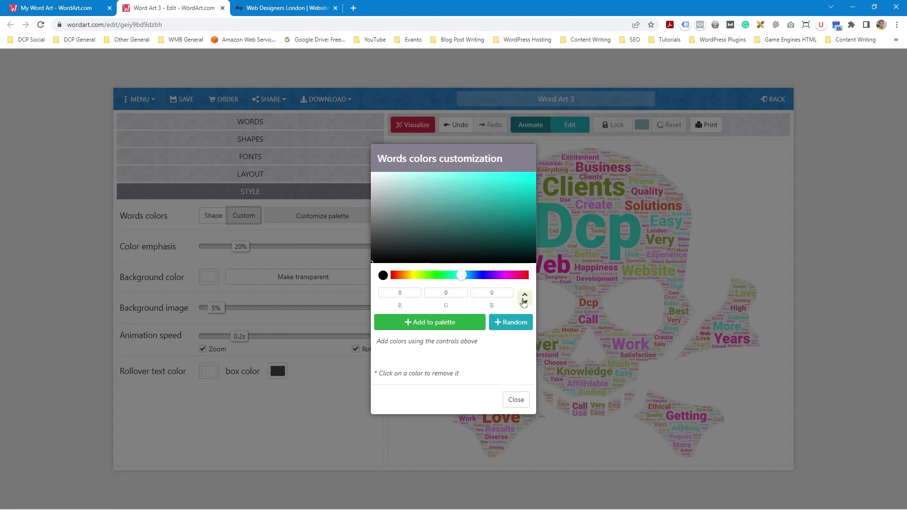
pyautogui.click(524, 300)
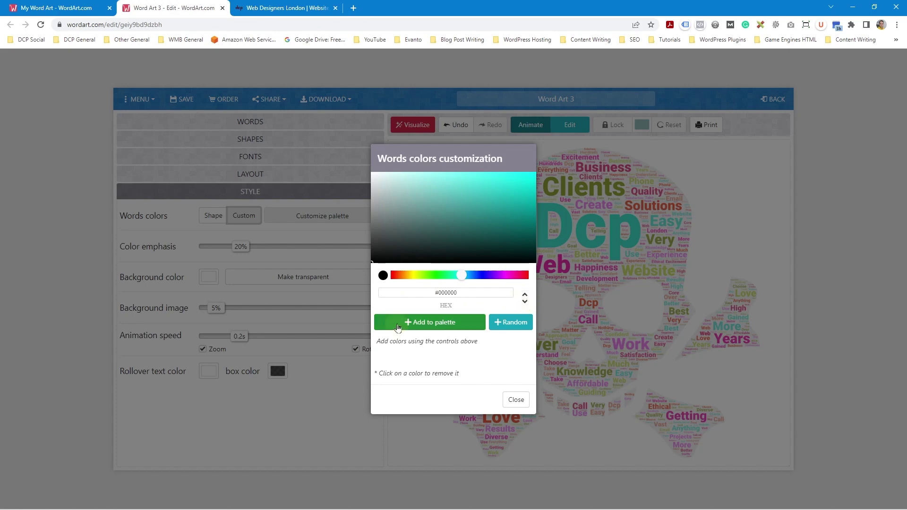
# Fill the empty words palette with eight random colors and close the color customization.
pyautogui.click(518, 328)
pyautogui.click(517, 327)
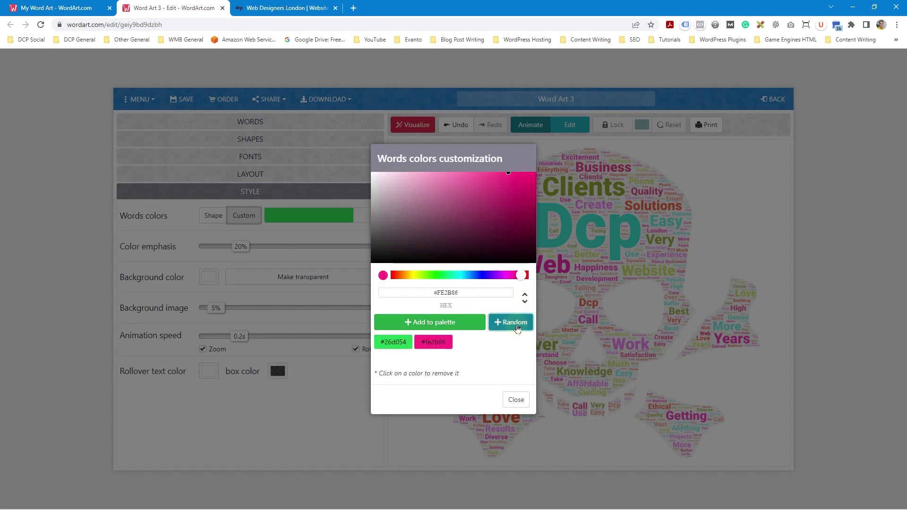
pyautogui.click(517, 328)
pyautogui.click(517, 328)
pyautogui.click(517, 328)
pyautogui.click(517, 328)
pyautogui.click(518, 328)
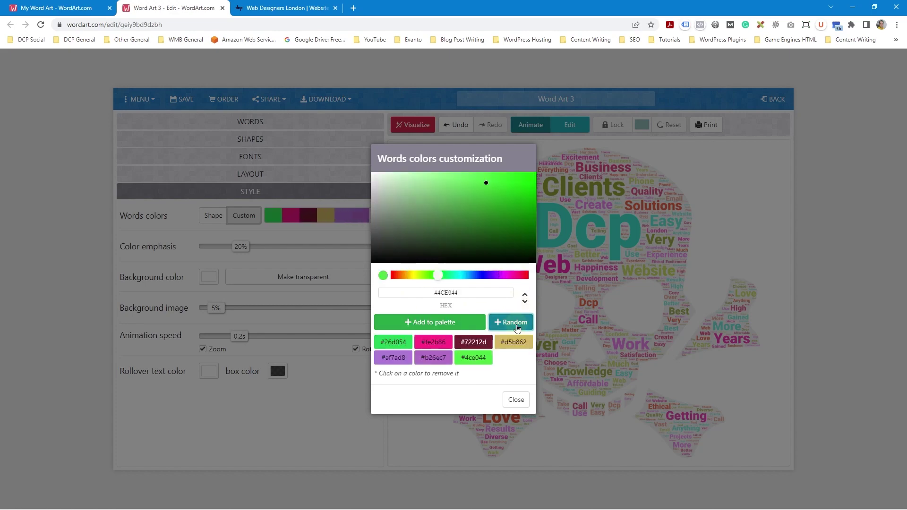
pyautogui.click(517, 327)
pyautogui.click(516, 400)
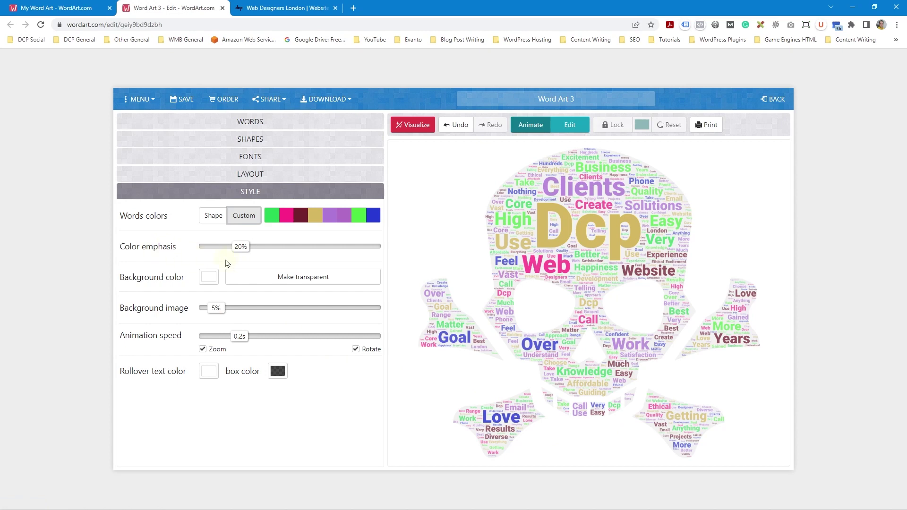
# Visualize the cloud with the word "Website" at size 30, and set the color emphasis to 100%.
pyautogui.click(239, 122)
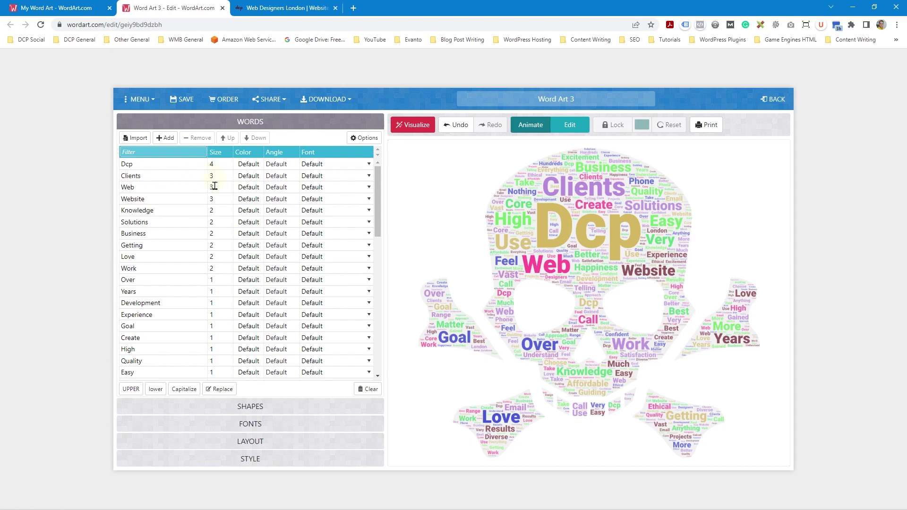
pyautogui.click(230, 200)
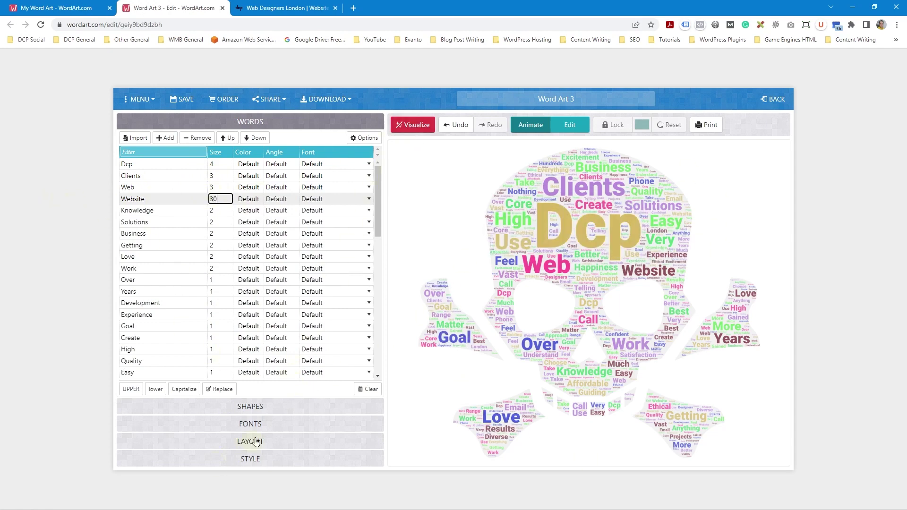
pyautogui.click(274, 391)
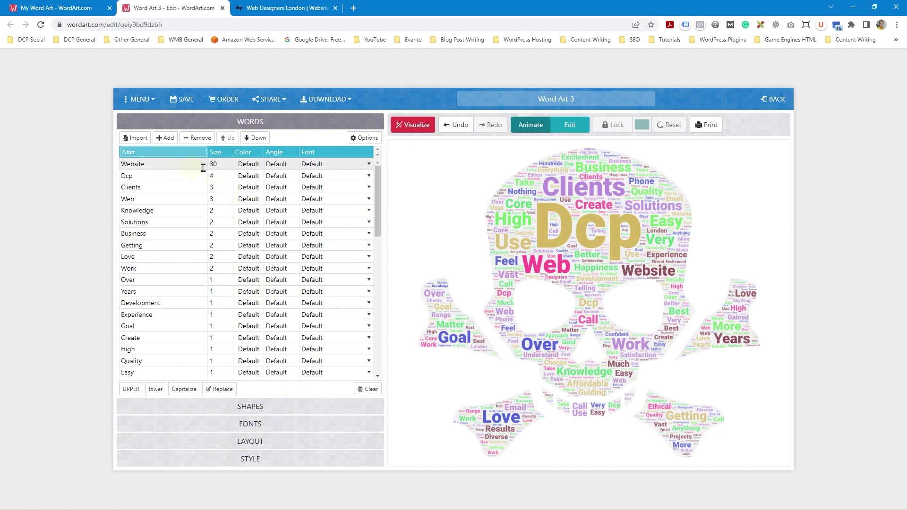
pyautogui.click(409, 125)
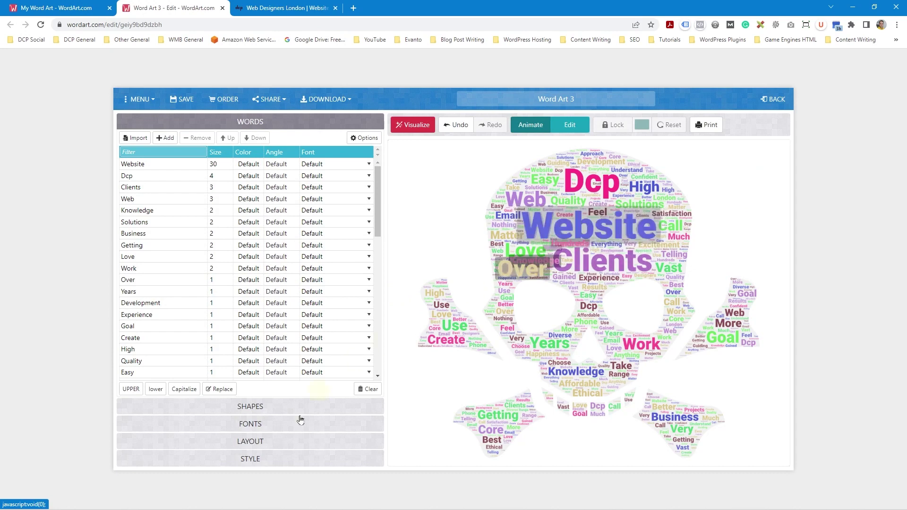
pyautogui.click(234, 459)
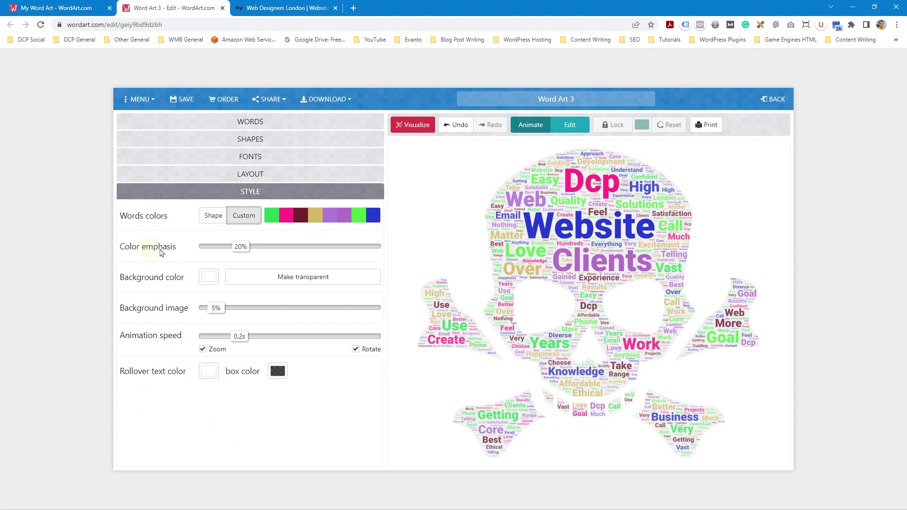
pyautogui.moveTo(246, 250); pyautogui.dragTo(379, 246)
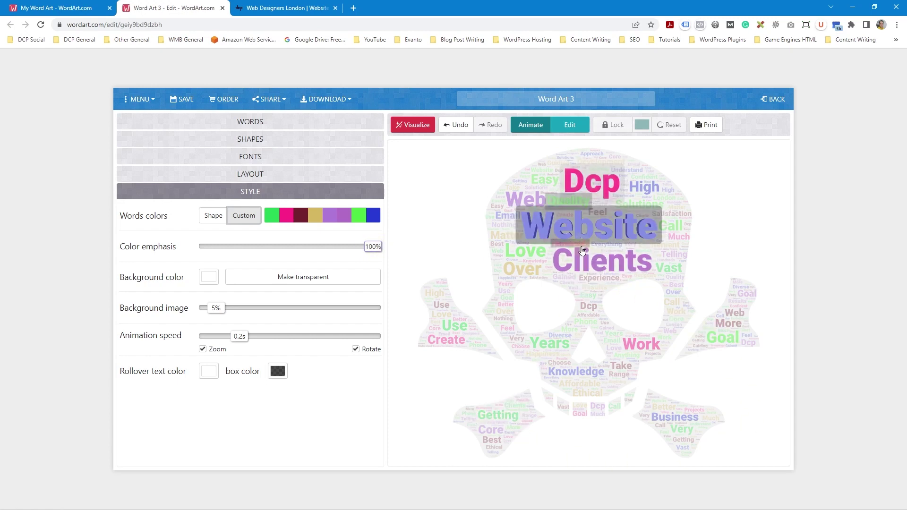
# Visualize the cloud with the word "Website" at size 3, and set the color emphasis to 20%.
pyautogui.click(226, 122)
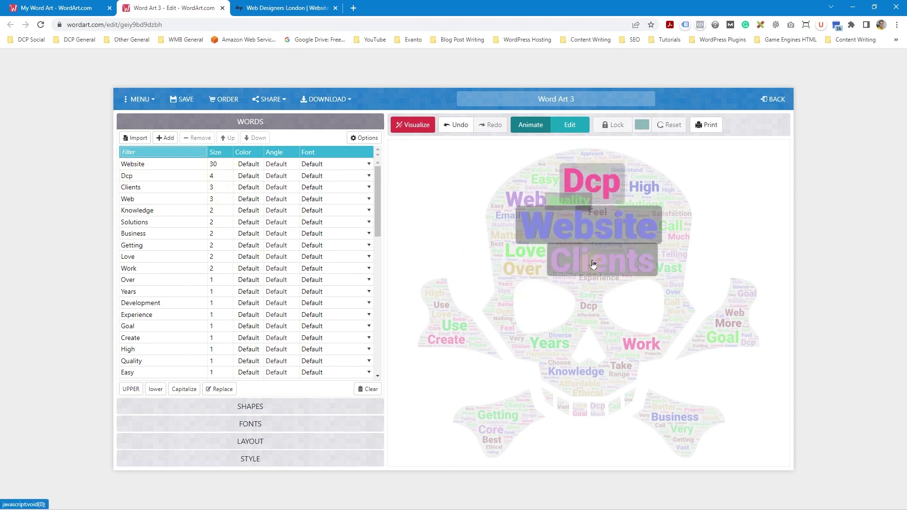
pyautogui.click(217, 165)
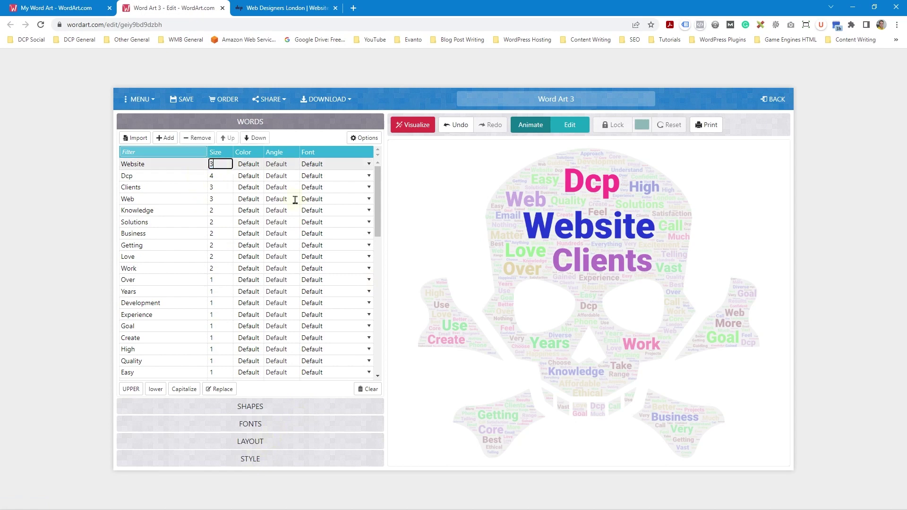
pyautogui.click(415, 127)
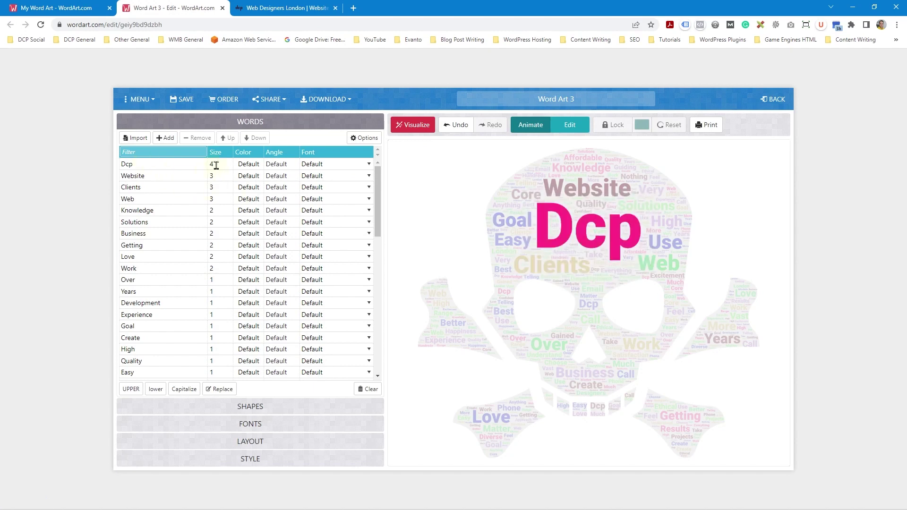
pyautogui.click(237, 461)
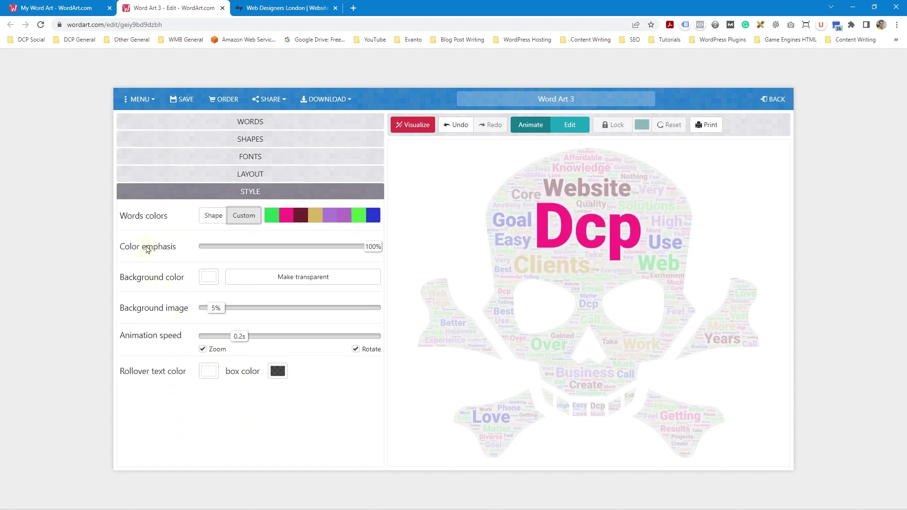
pyautogui.moveTo(373, 254); pyautogui.dragTo(239, 254)
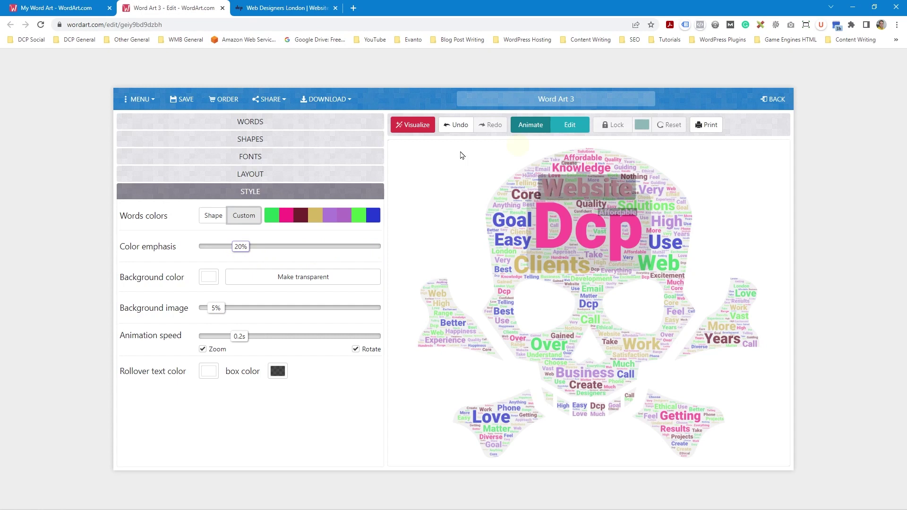
# Apply a red background color to the word cloud.
pyautogui.click(209, 278)
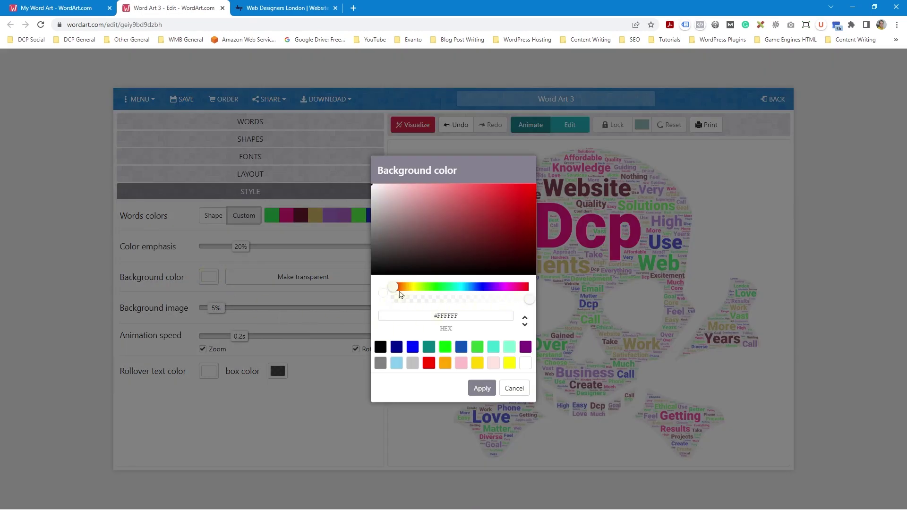
pyautogui.click(530, 207)
pyautogui.moveTo(516, 204); pyautogui.dragTo(522, 195)
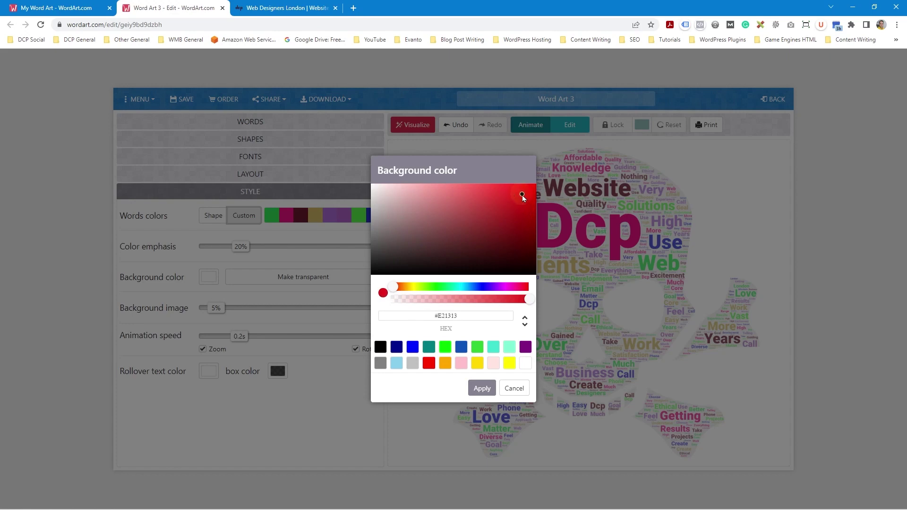
pyautogui.click(482, 389)
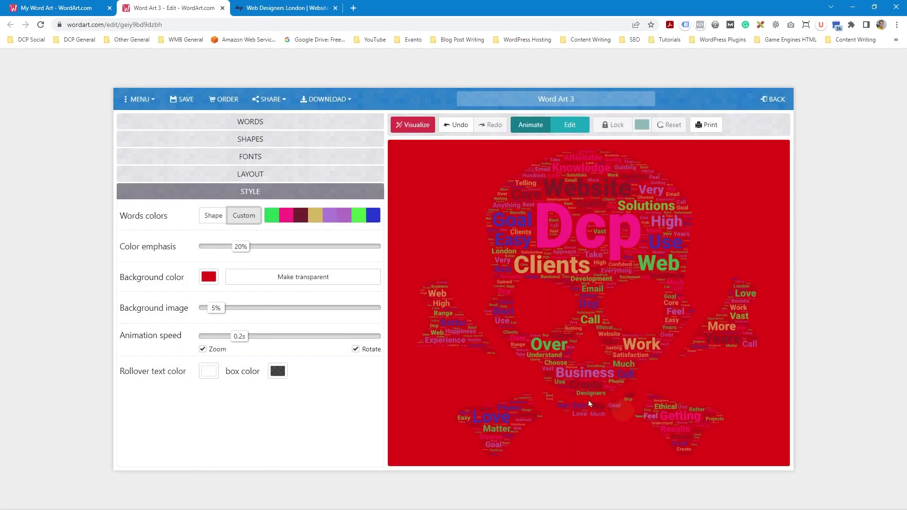
# Change the word cloud's background color to black, #000000.
pyautogui.click(209, 277)
pyautogui.moveTo(427, 248); pyautogui.dragTo(361, 319)
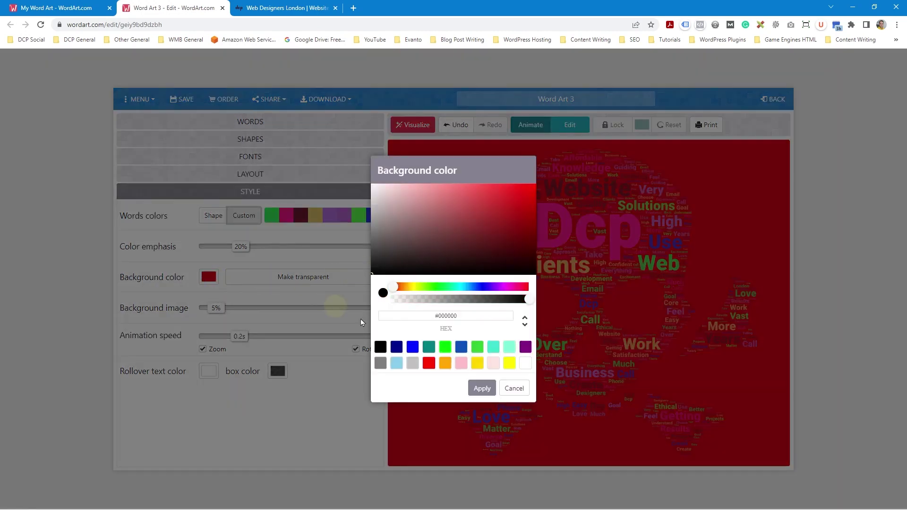
pyautogui.click(483, 389)
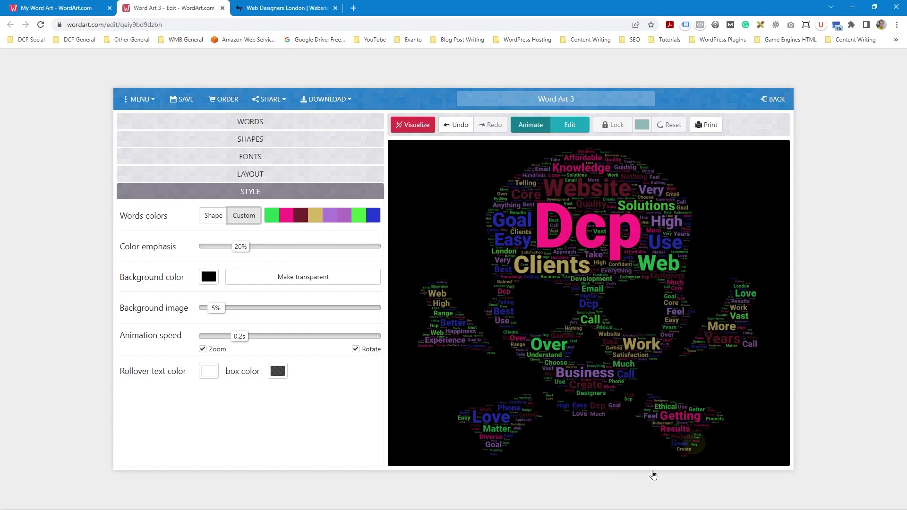
# Preview the word cloud with a transparent background, and restore the solid background color.
pyautogui.click(318, 285)
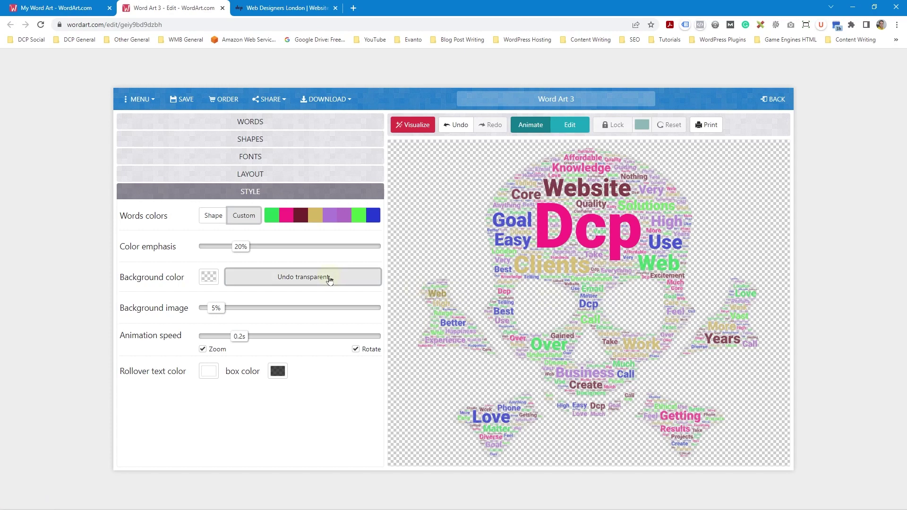
pyautogui.click(205, 280)
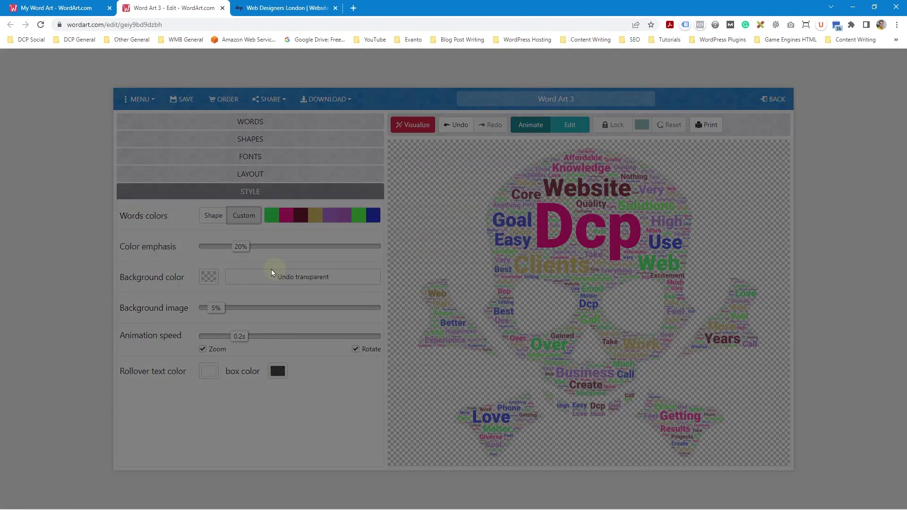
pyautogui.click(512, 393)
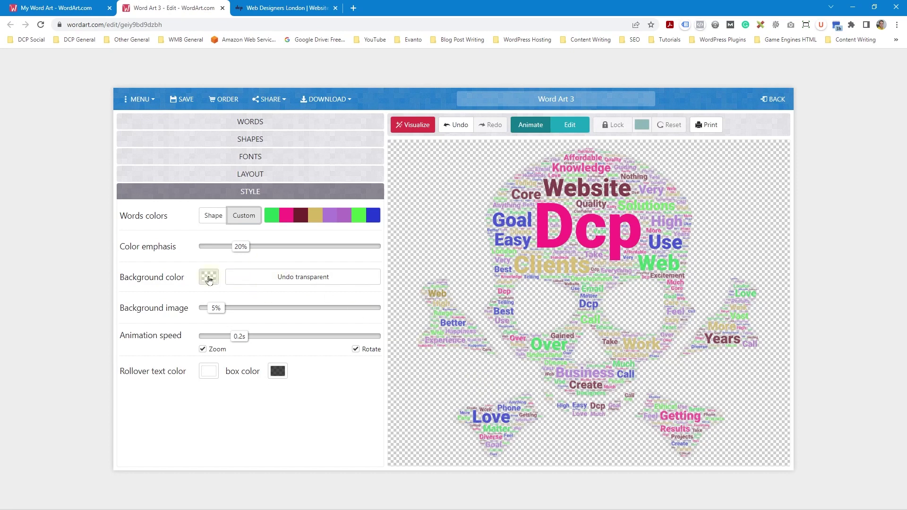
pyautogui.click(279, 283)
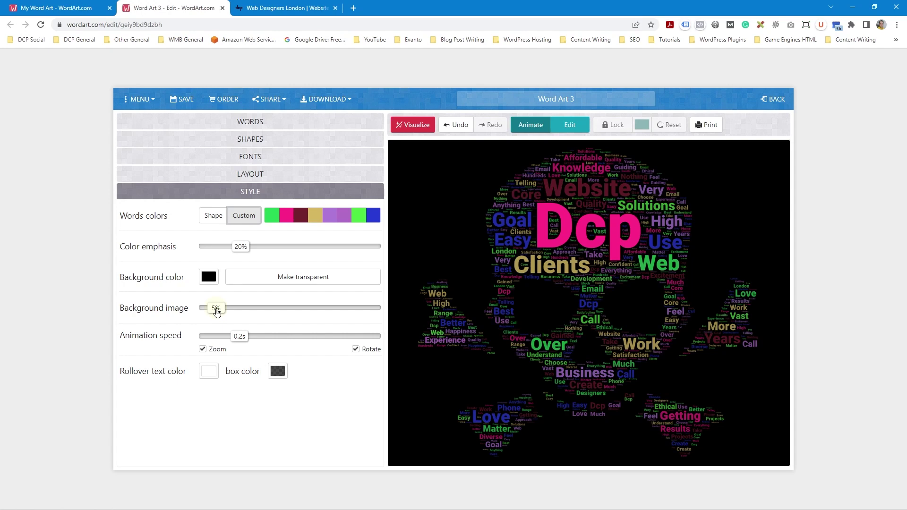
# Set the background image to 87% and the background color to white, #FFFFFF.
pyautogui.moveTo(216, 312); pyautogui.dragTo(352, 313)
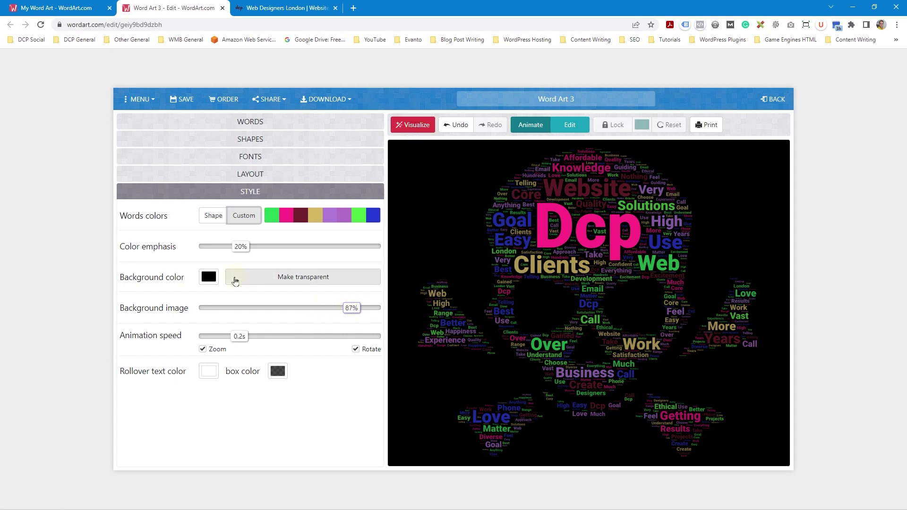
pyautogui.click(208, 277)
pyautogui.moveTo(425, 243); pyautogui.dragTo(364, 174)
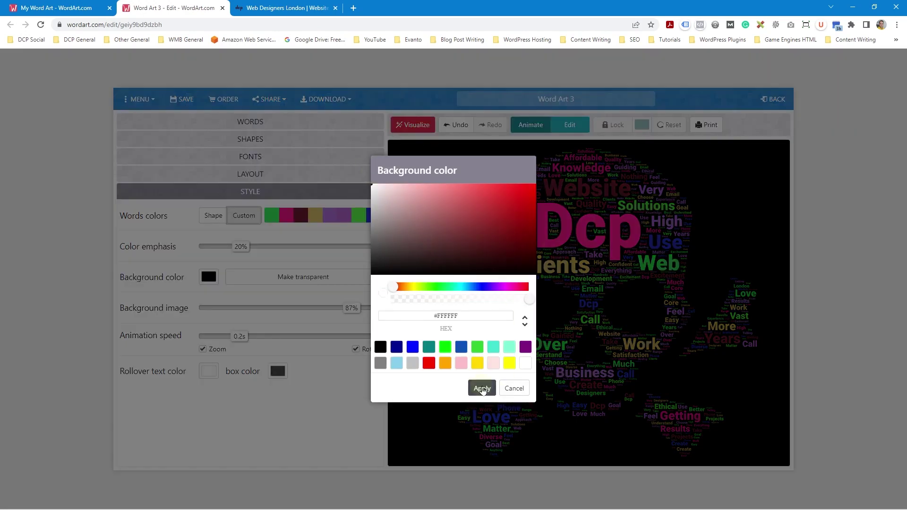
pyautogui.click(481, 388)
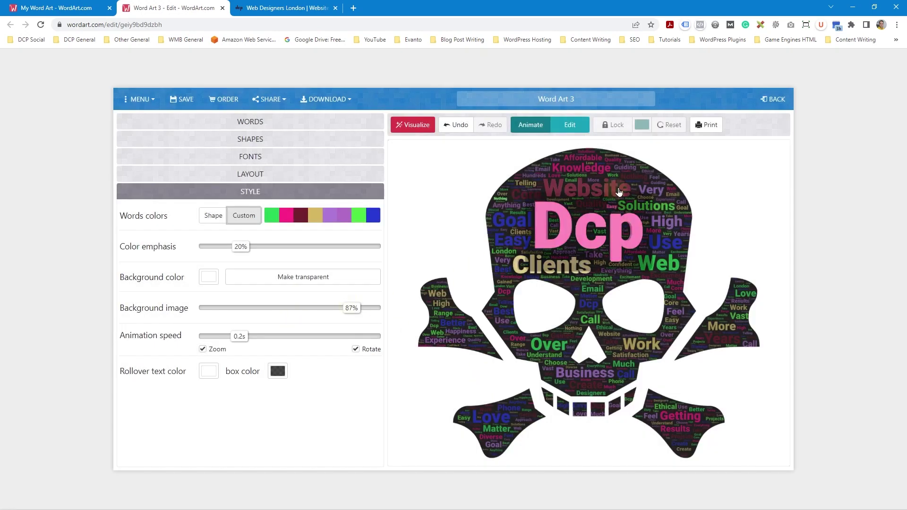
# Reduce the background image to 78% and open the shape gallery.
pyautogui.moveTo(348, 310)
pyautogui.mouseDown()
pyautogui.moveTo(228, 310)
pyautogui.moveTo(378, 313)
pyautogui.moveTo(338, 312)
pyautogui.mouseUp()
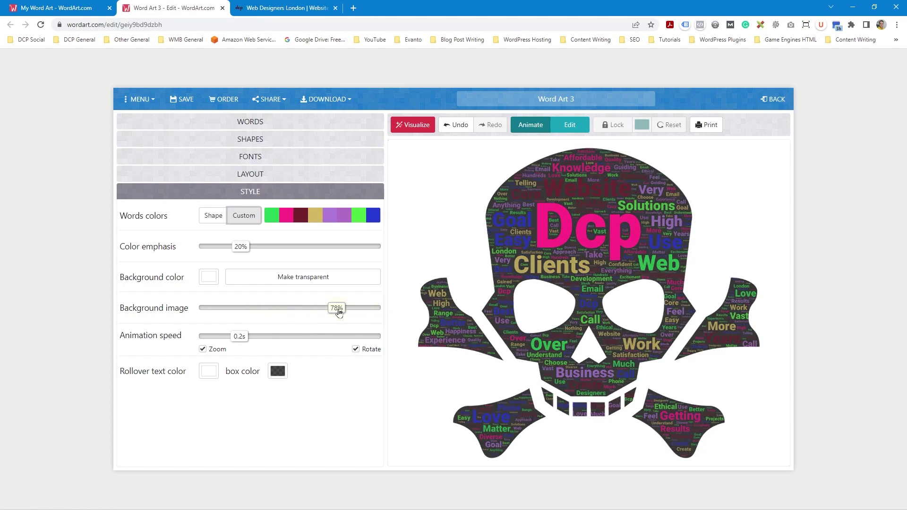
pyautogui.click(252, 140)
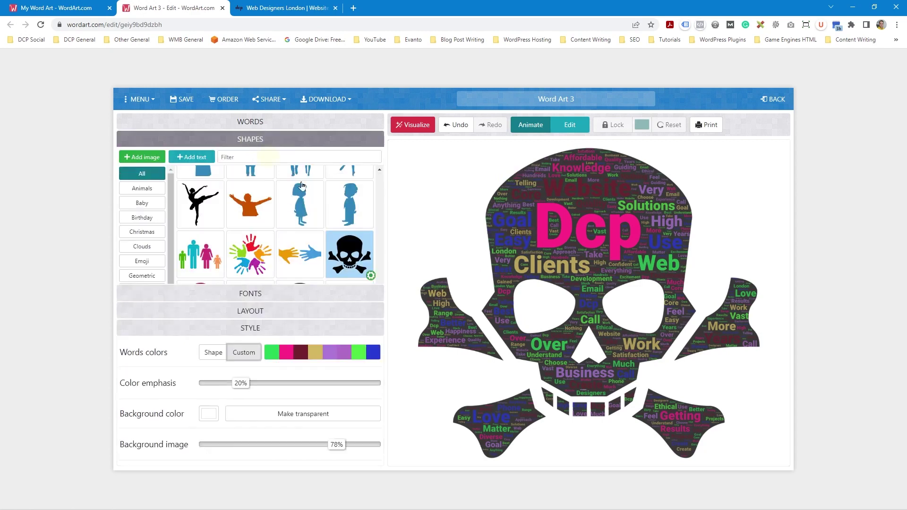
# Set the background image to 100% in the style settings.
pyautogui.scroll(-1, 356, 263)
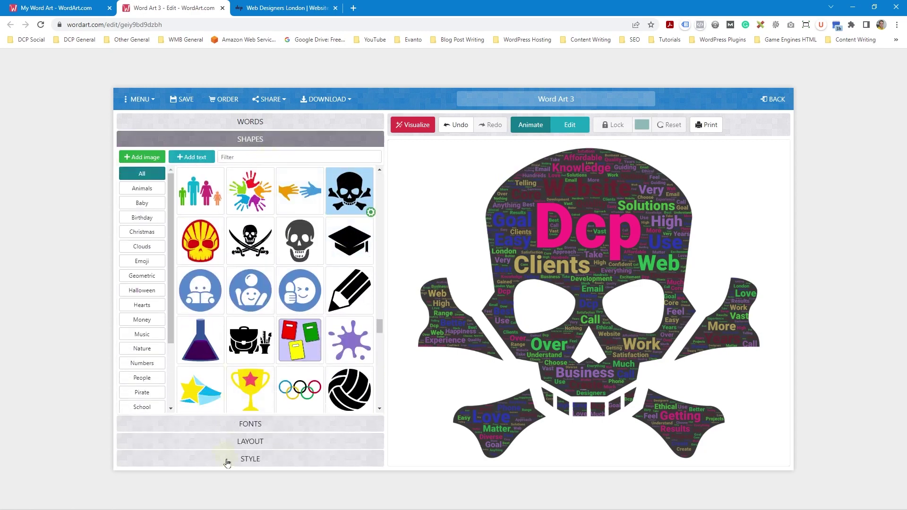
pyautogui.click(249, 458)
pyautogui.moveTo(339, 310); pyautogui.dragTo(378, 310)
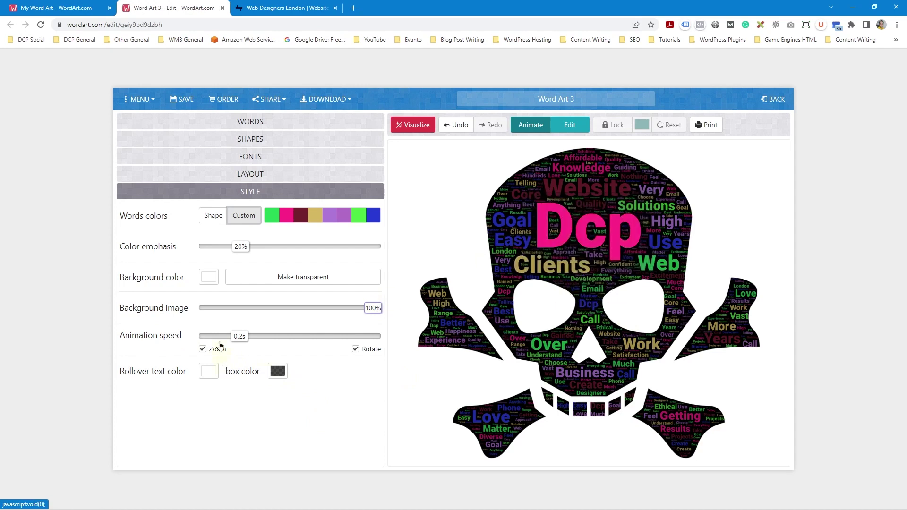
# Try animation speeds of 1s, 0.03s, 0.24s and 0.49s on the word cloud, and restore the speed to 0.2s.
pyautogui.moveTo(240, 337); pyautogui.dragTo(376, 336)
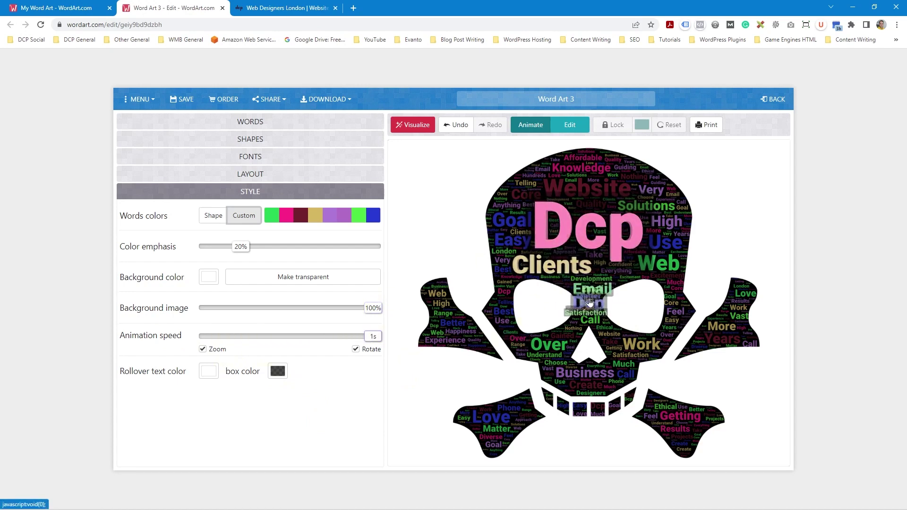
pyautogui.moveTo(376, 315); pyautogui.dragTo(400, 293)
pyautogui.moveTo(368, 338); pyautogui.dragTo(211, 349)
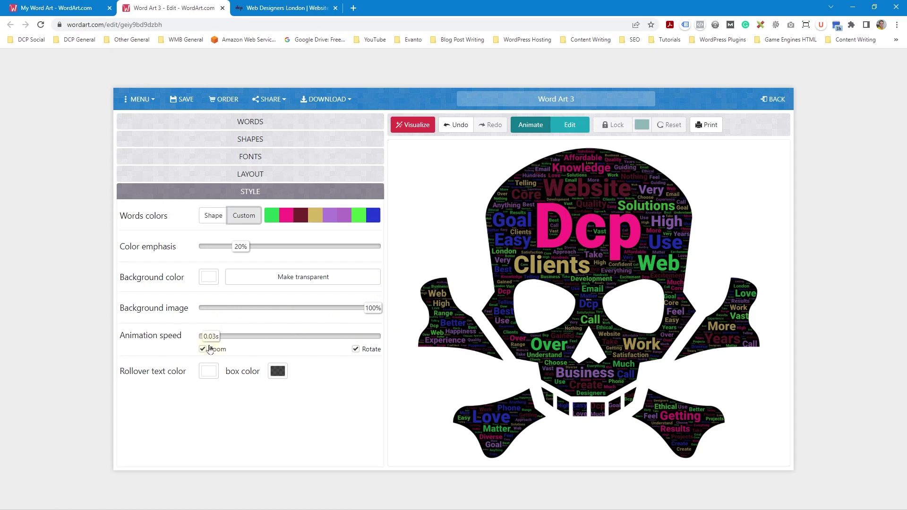
pyautogui.moveTo(202, 336); pyautogui.dragTo(246, 336)
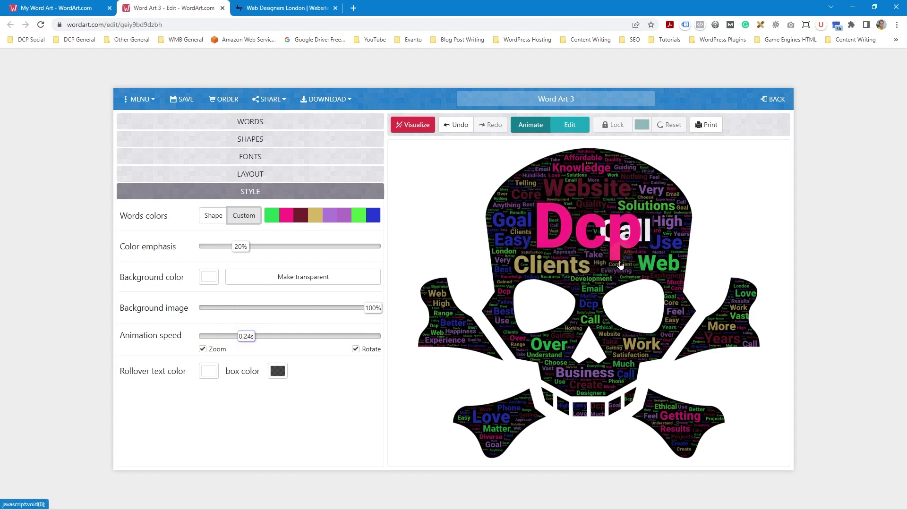
pyautogui.moveTo(249, 337); pyautogui.dragTo(290, 339)
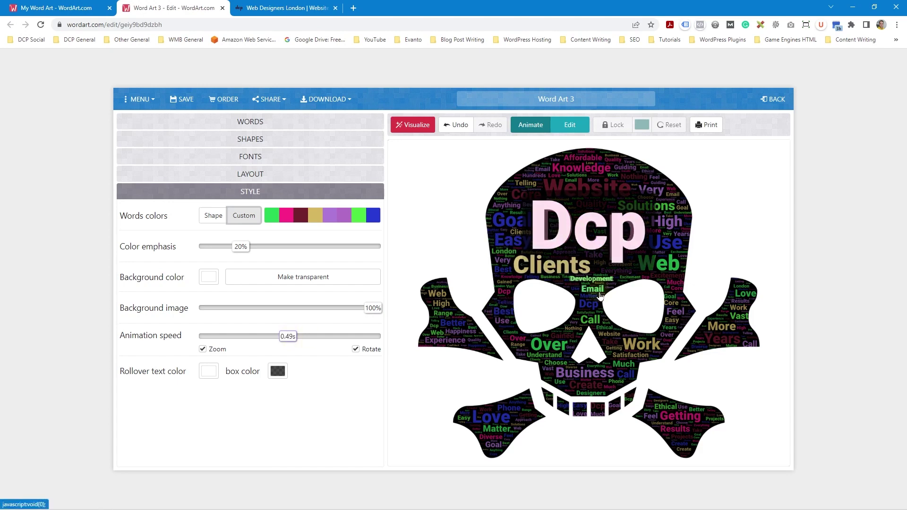
pyautogui.moveTo(287, 336); pyautogui.dragTo(237, 349)
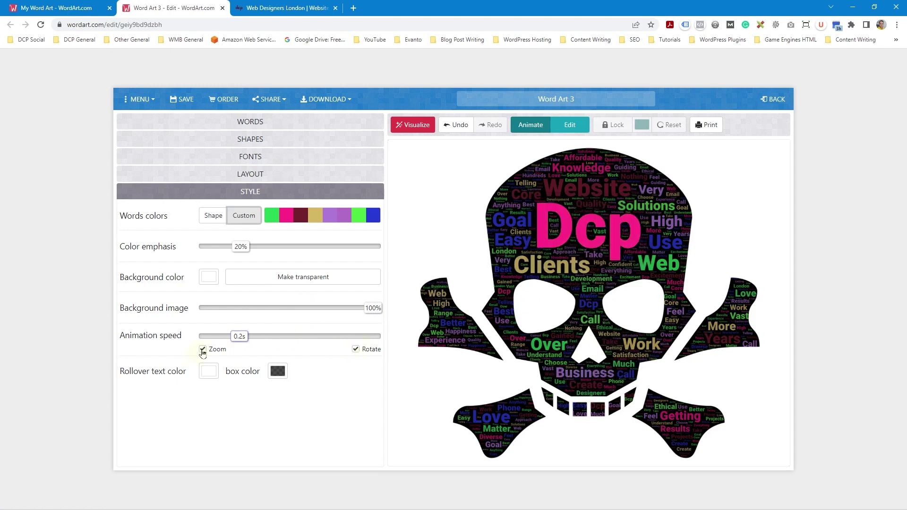
# Apply the Random layout and regenerate the word cloud.
pyautogui.click(246, 176)
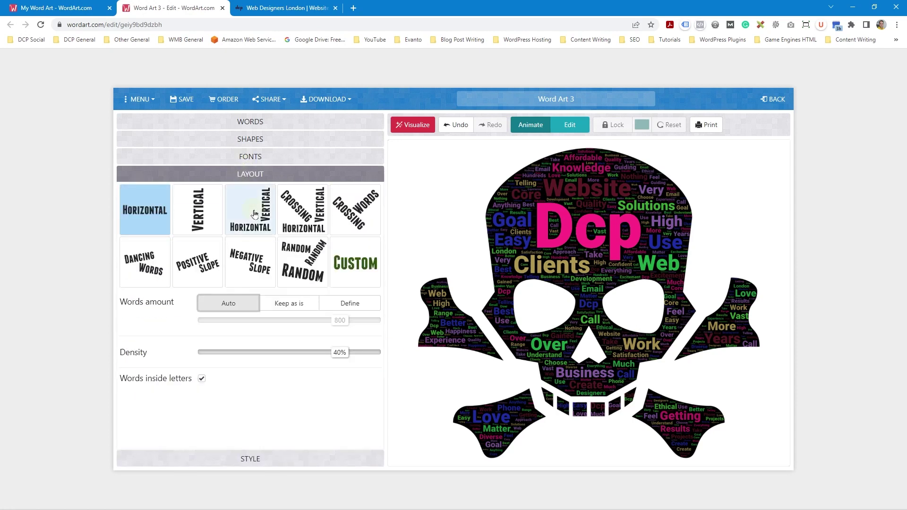
pyautogui.click(302, 263)
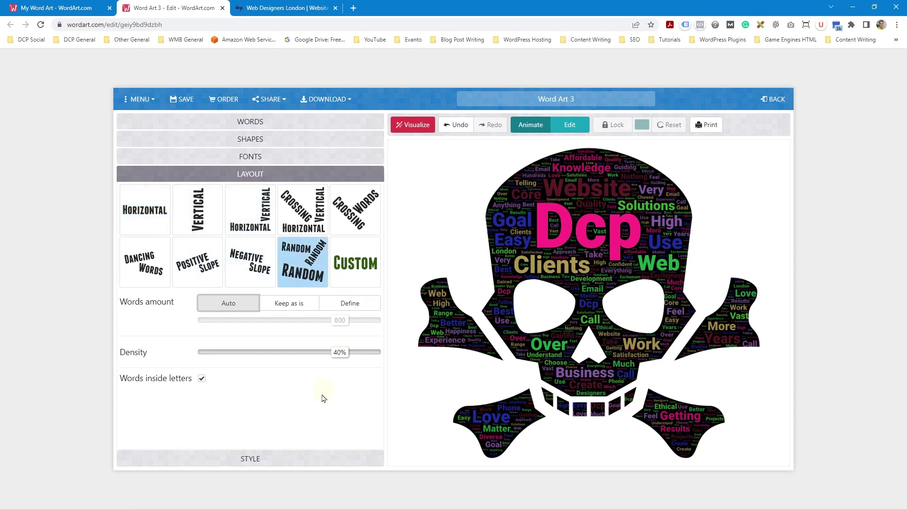
pyautogui.click(407, 126)
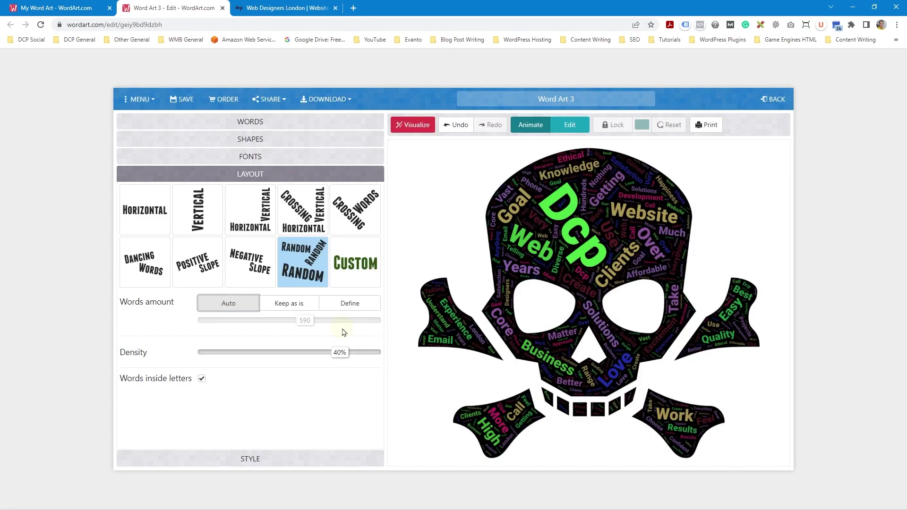
# Preview the rollover animation without rotation, turn rotation back on, and inspect the rollover box color without changing it.
pyautogui.click(247, 459)
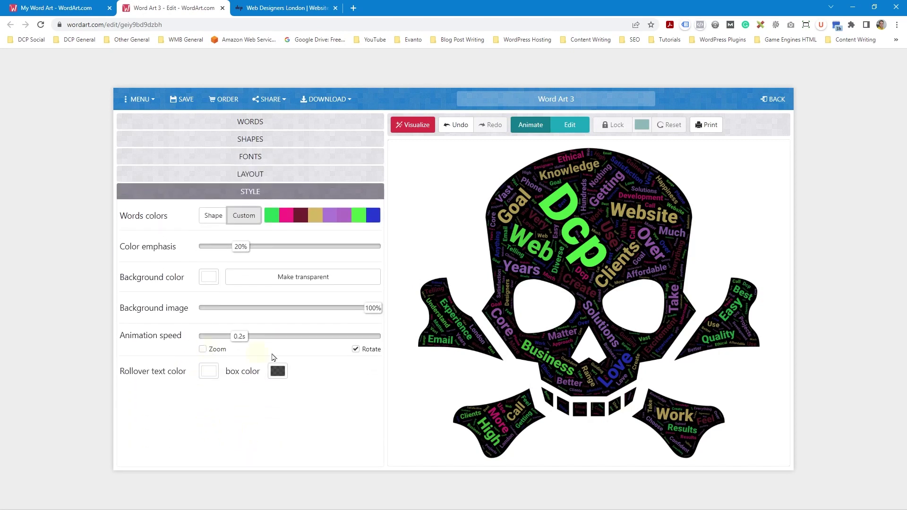
pyautogui.click(356, 351)
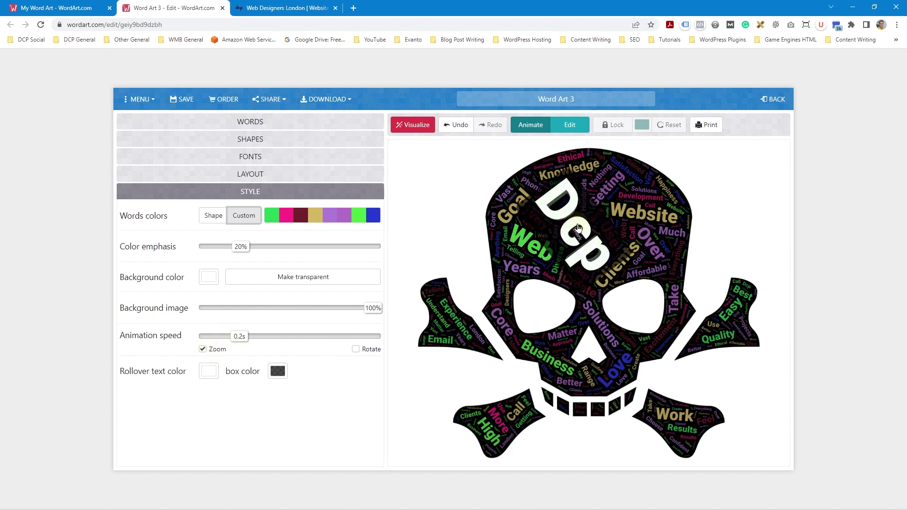
pyautogui.click(356, 350)
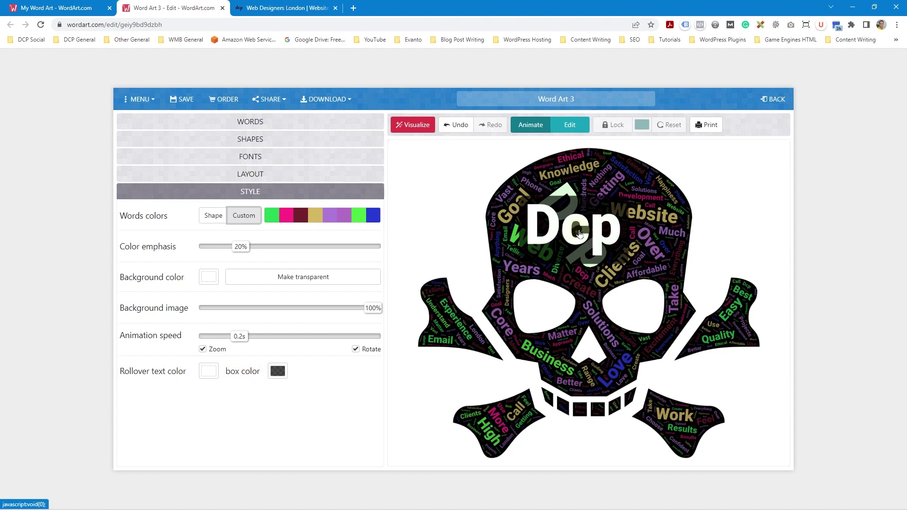
pyautogui.click(277, 370)
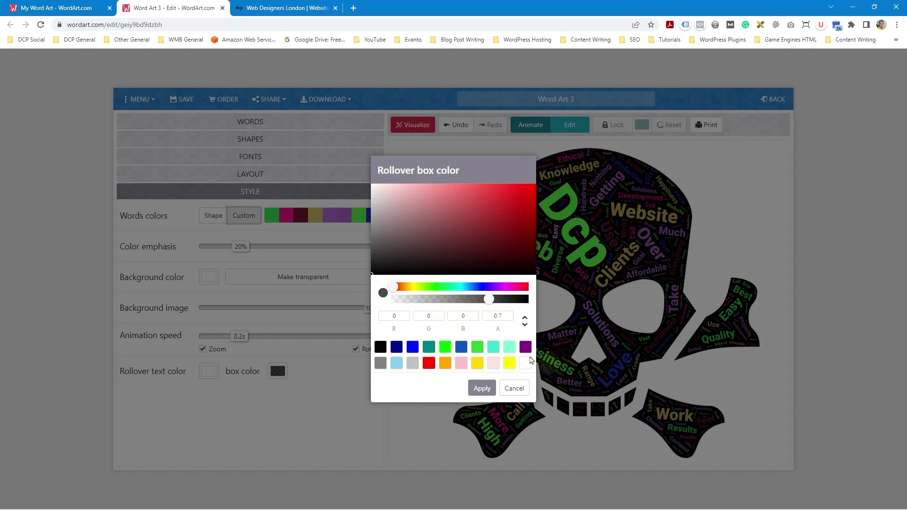
pyautogui.click(512, 389)
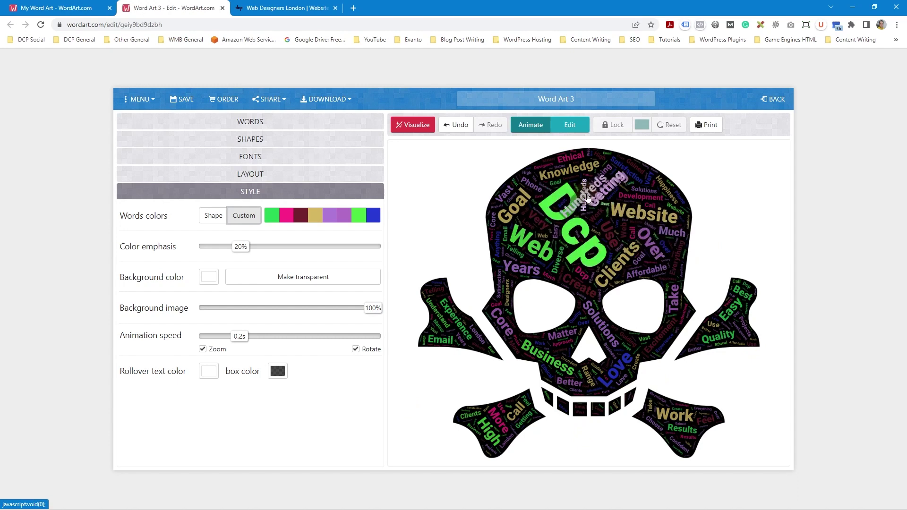
# Try the Bangers and Headline One fonts, regenerating the word cloud with each.
pyautogui.click(254, 158)
pyautogui.scroll(-5, 251, 332)
pyautogui.scroll(-8, 251, 332)
pyautogui.scroll(4, 251, 329)
pyautogui.scroll(6, 252, 328)
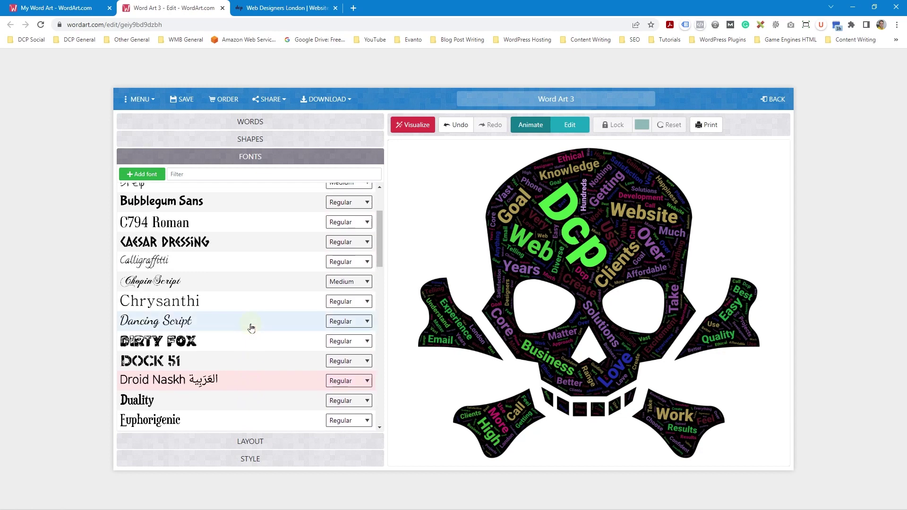
pyautogui.scroll(2, 251, 328)
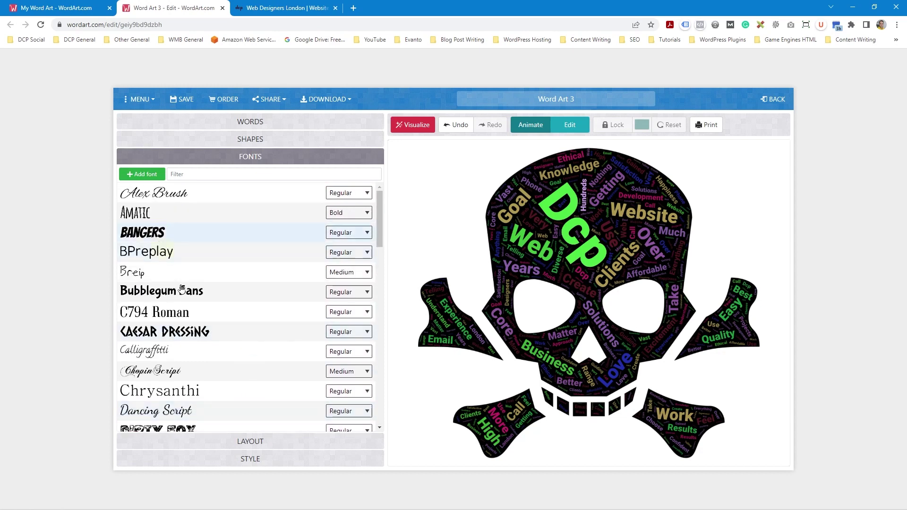
pyautogui.click(185, 236)
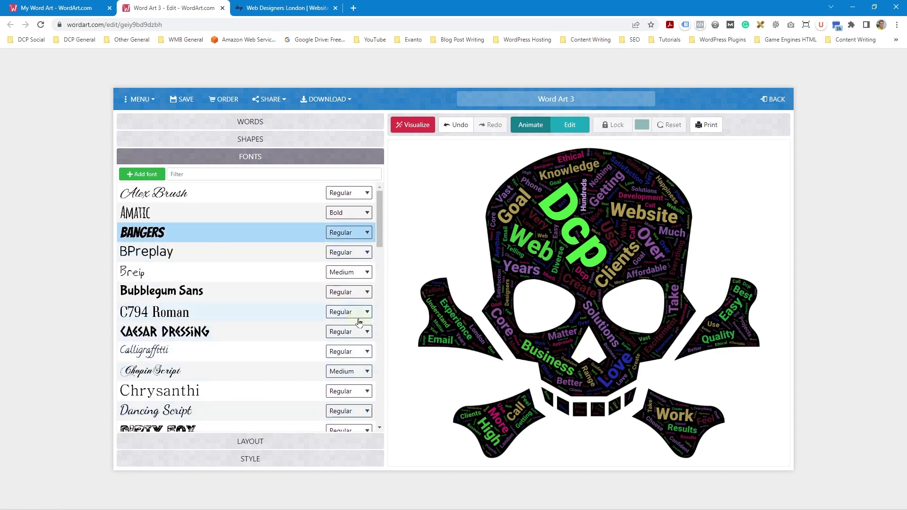
pyautogui.click(411, 126)
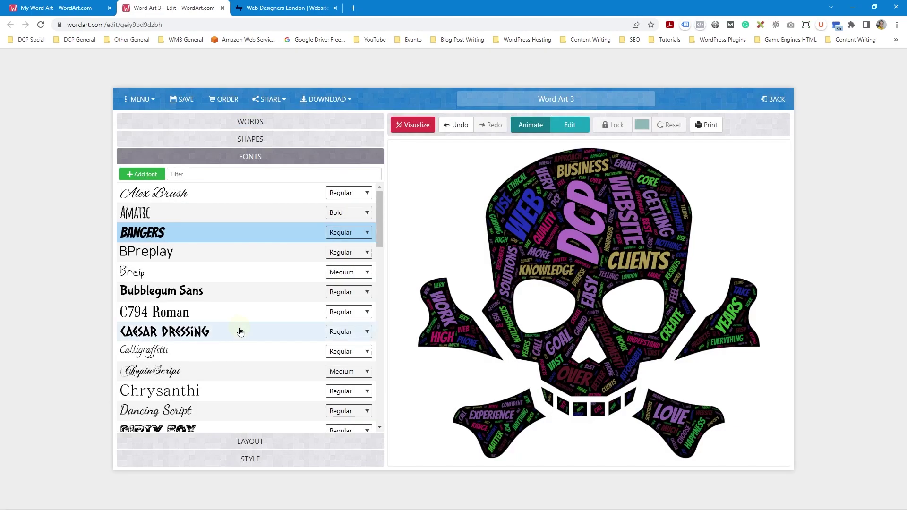
pyautogui.scroll(-8, 240, 330)
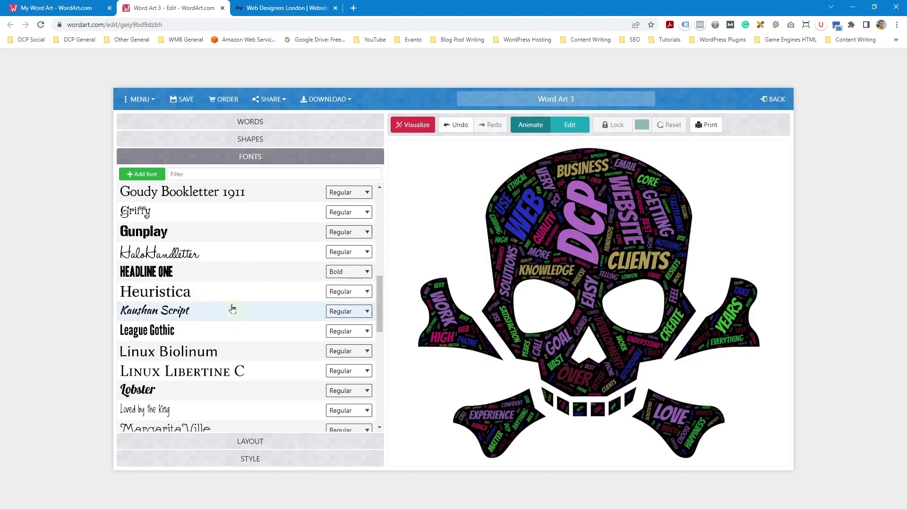
pyautogui.click(258, 273)
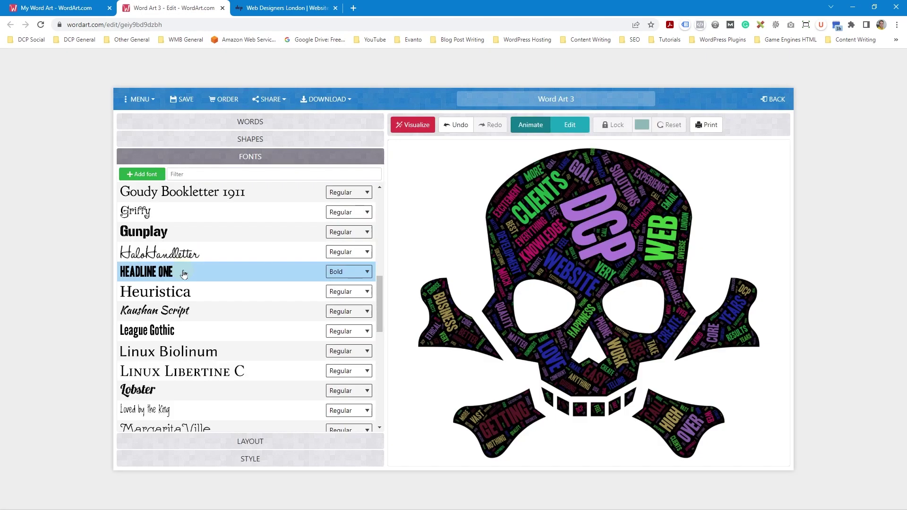
# Apply the Gunplay font in Regular style and regenerate the word cloud.
pyautogui.scroll(-5, 231, 347)
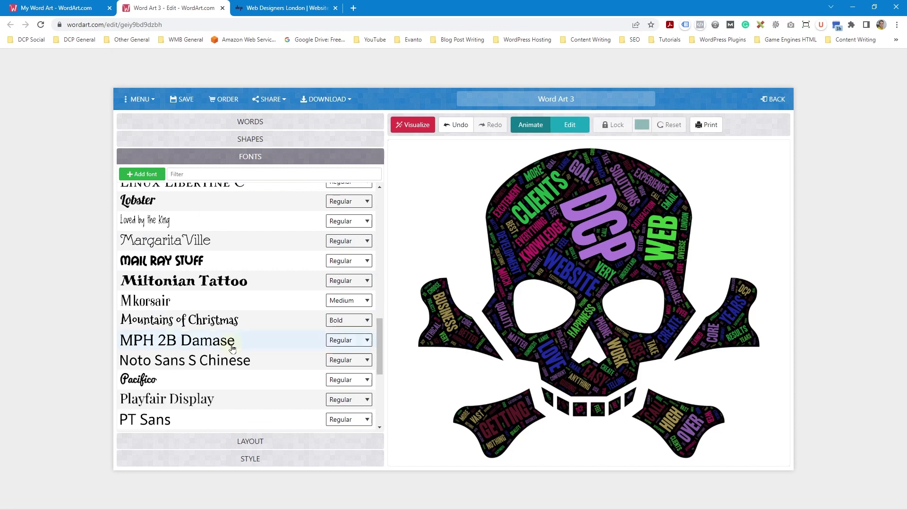
pyautogui.scroll(-4, 232, 349)
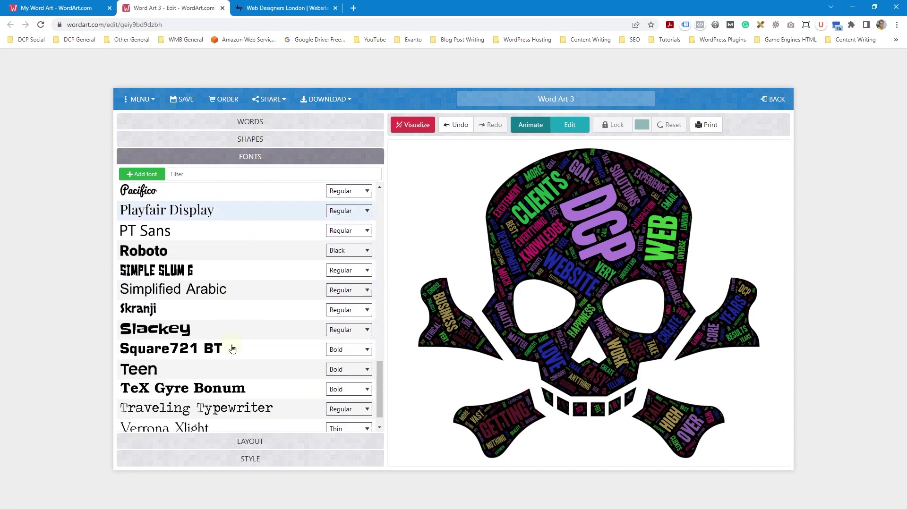
pyautogui.scroll(-1, 234, 334)
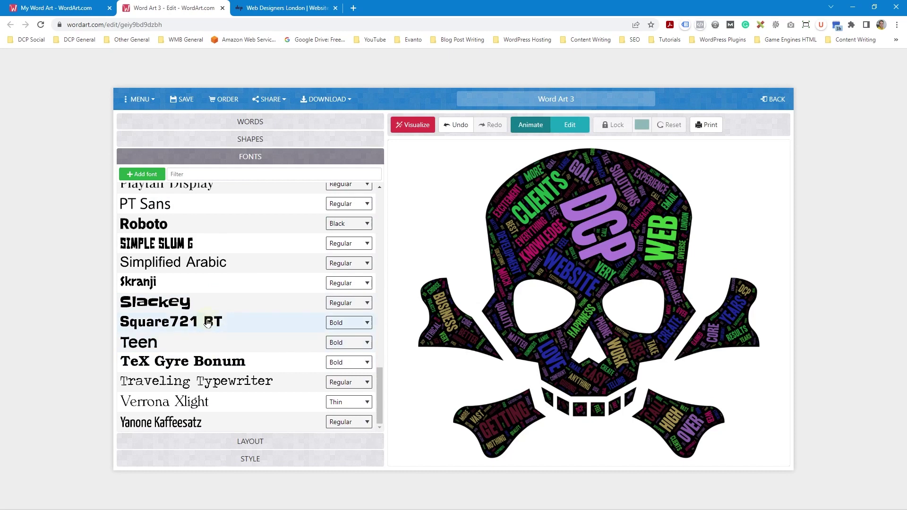
pyautogui.scroll(20, 207, 323)
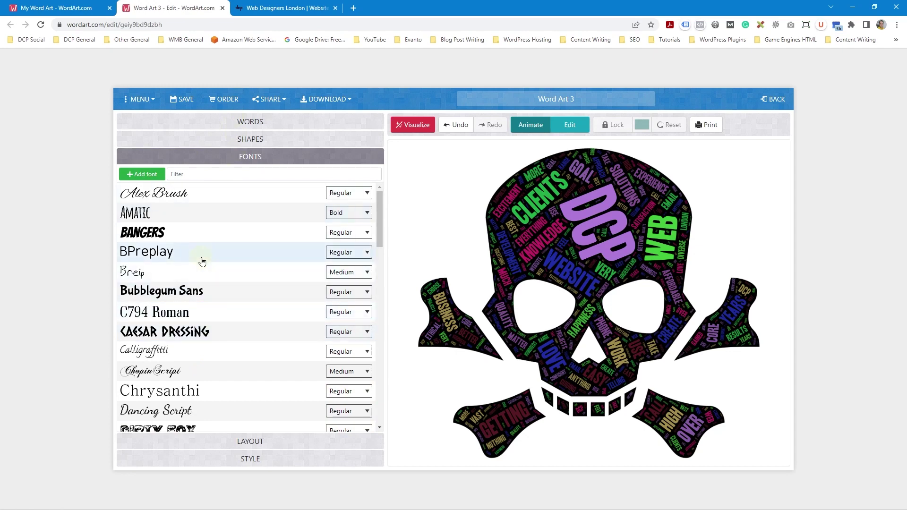
pyautogui.scroll(-4, 222, 350)
pyautogui.scroll(-3, 225, 360)
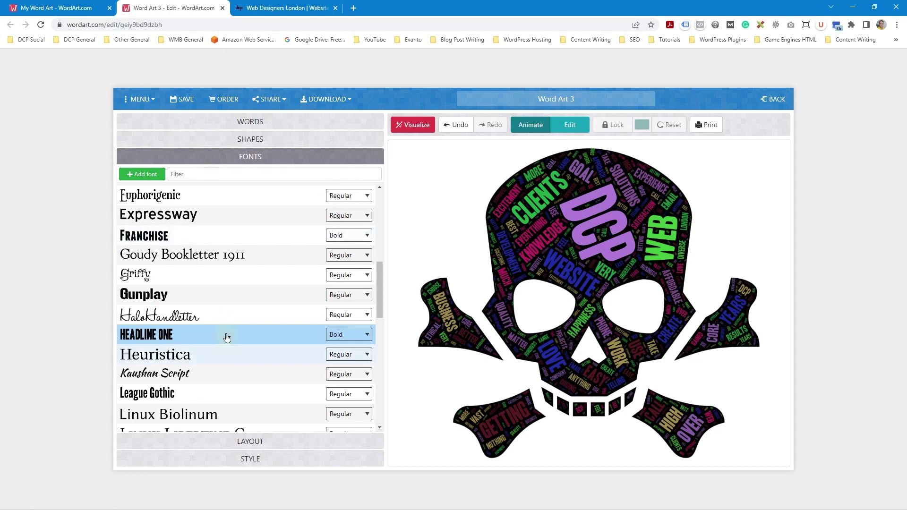
pyautogui.click(230, 292)
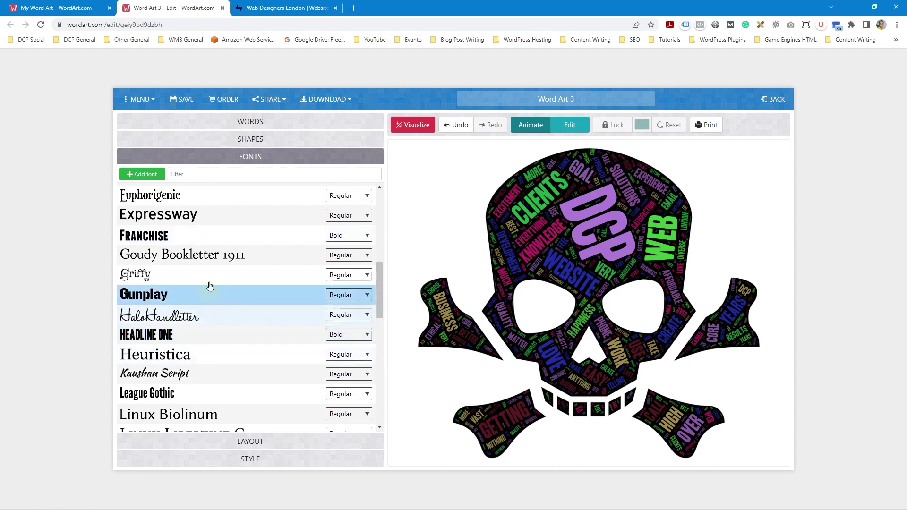
pyautogui.click(415, 124)
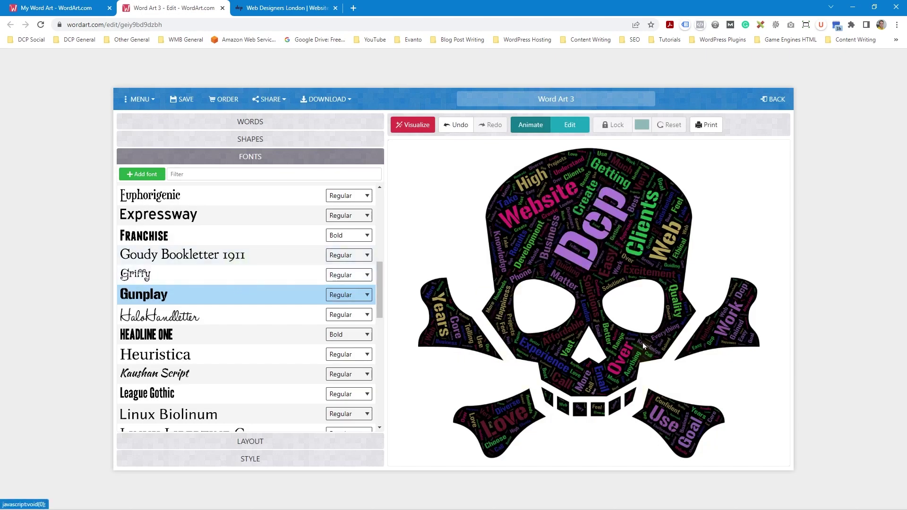
pyautogui.scroll(-1, 208, 338)
pyautogui.scroll(-5, 208, 333)
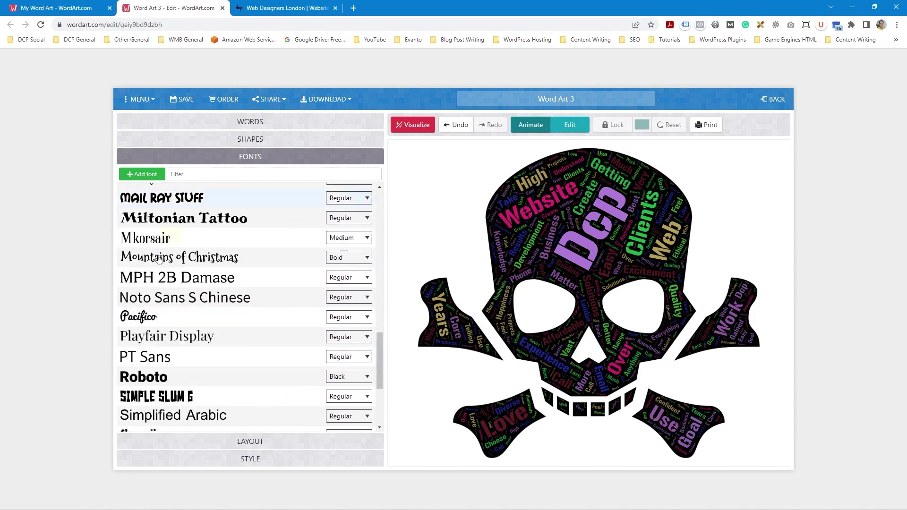
pyautogui.scroll(10, 218, 307)
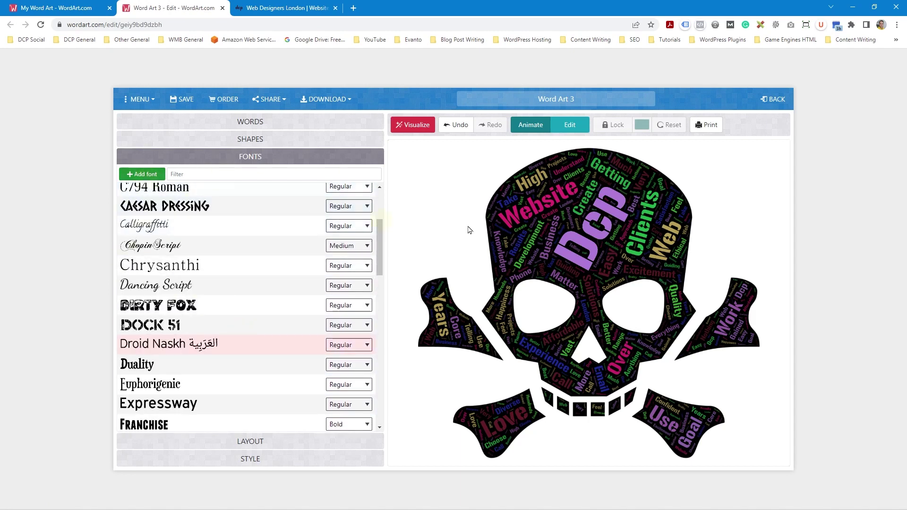
pyautogui.scroll(-2, 236, 381)
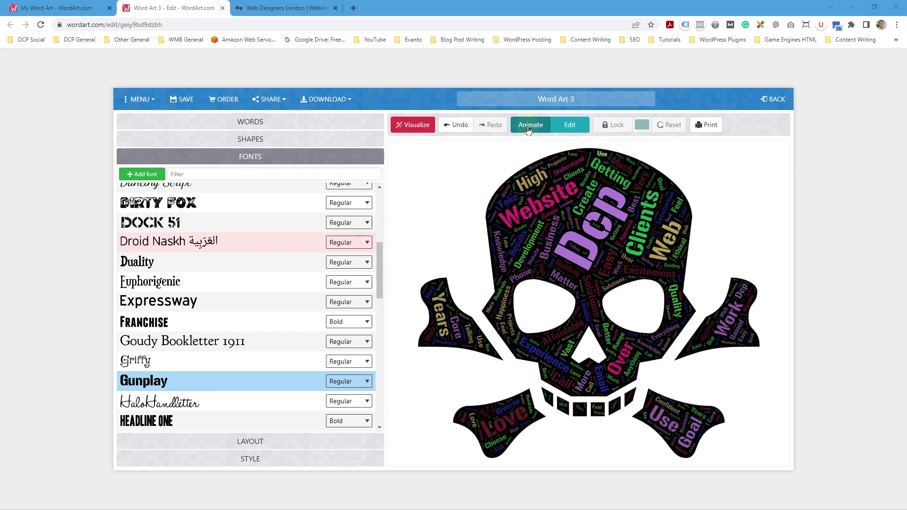
# Switch to editing individual words, rotate the large word "Dcp" to nearly horizontal, shrink it, and move it outside the skull, right of the cranium.
pyautogui.click(571, 125)
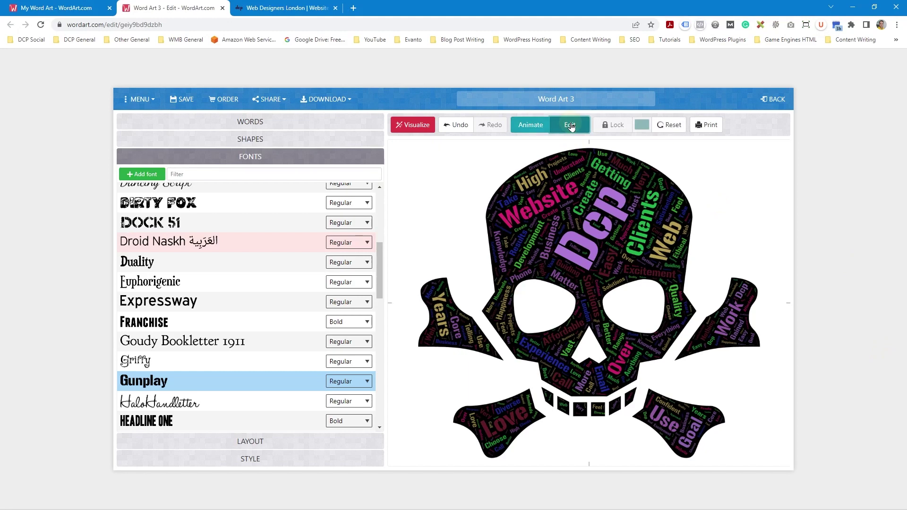
pyautogui.click(596, 216)
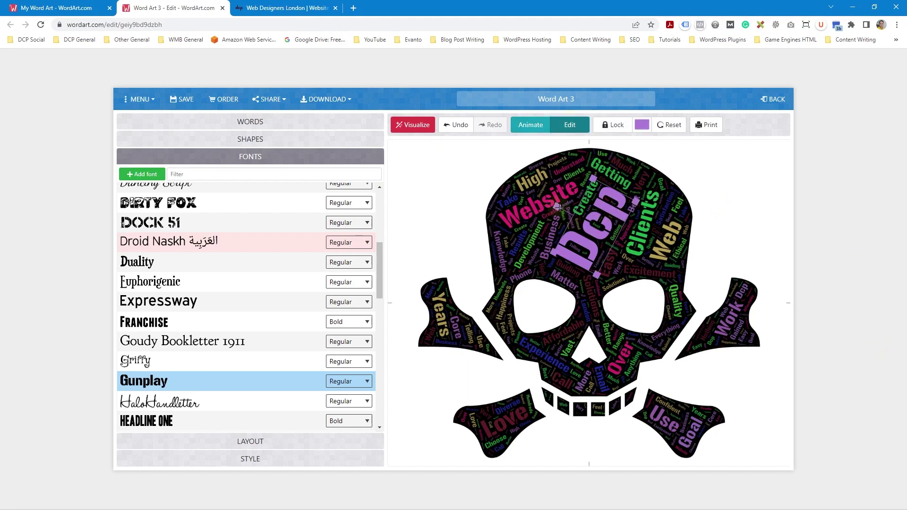
pyautogui.moveTo(558, 205)
pyautogui.mouseDown()
pyautogui.moveTo(574, 178)
pyautogui.moveTo(564, 196)
pyautogui.mouseUp()
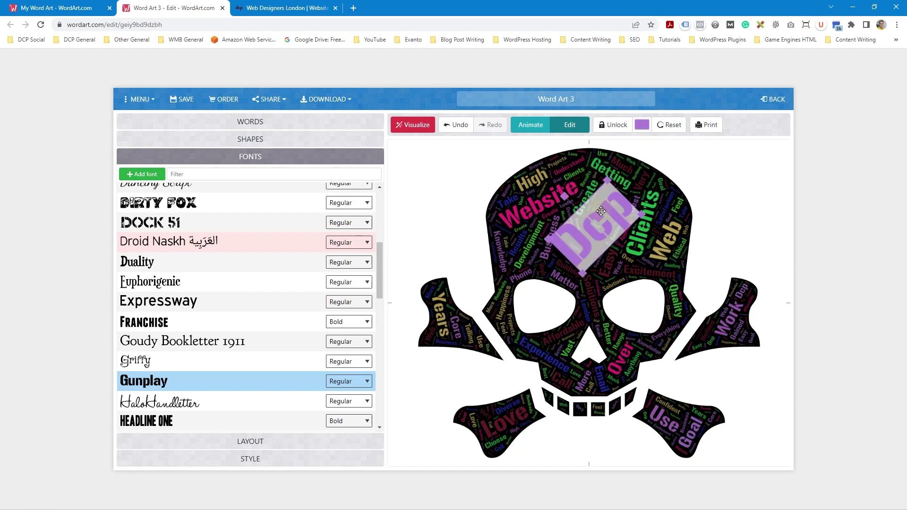
pyautogui.moveTo(607, 179); pyautogui.dragTo(592, 196)
pyautogui.moveTo(592, 229); pyautogui.dragTo(730, 225)
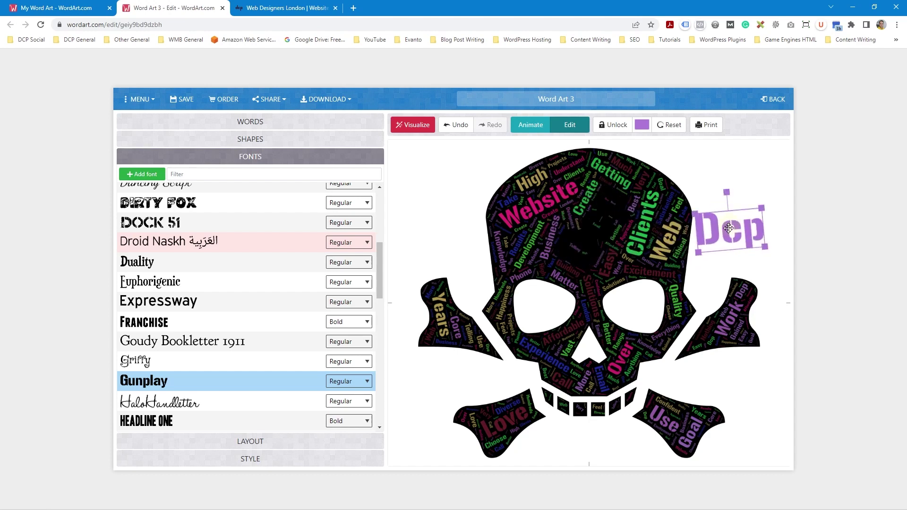
# Reset the moved word "Dcp" to its original placement in the skull and recolor it bright red.
pyautogui.click(669, 130)
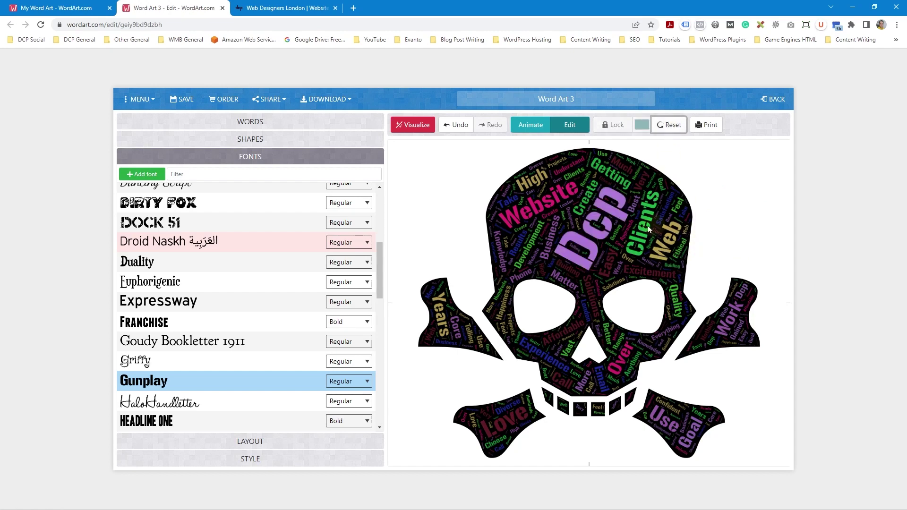
pyautogui.click(612, 212)
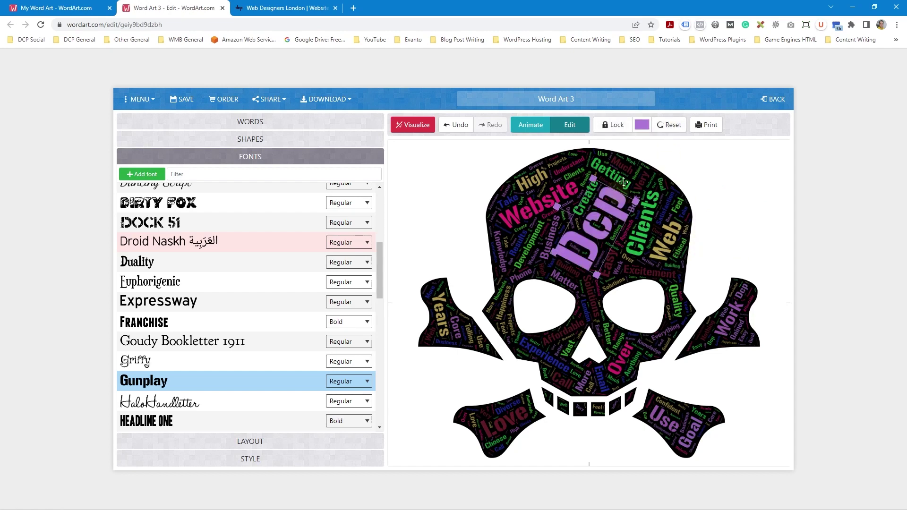
pyautogui.click(642, 125)
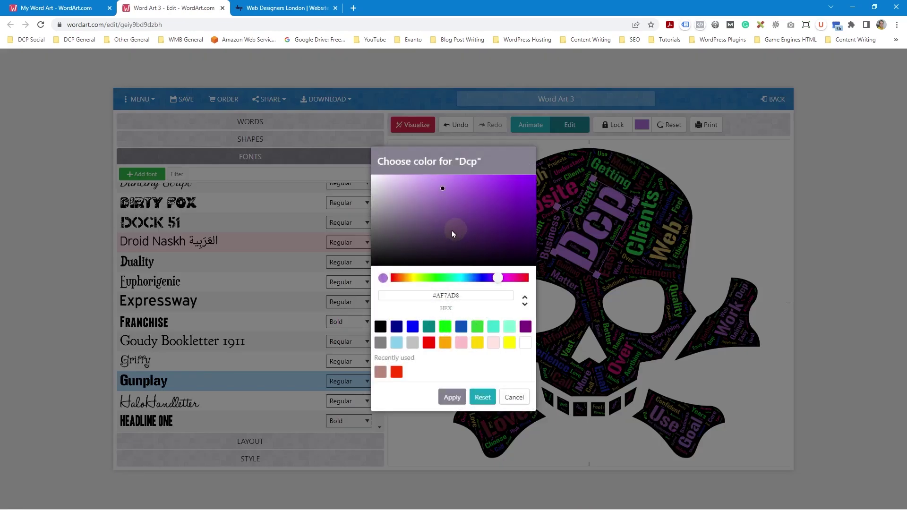
pyautogui.moveTo(498, 277); pyautogui.dragTo(530, 278)
pyautogui.click(507, 206)
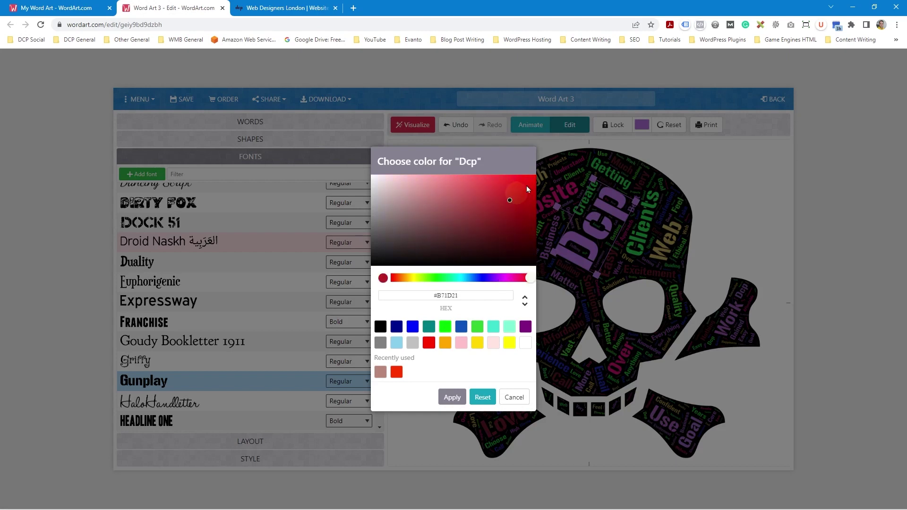
pyautogui.click(452, 397)
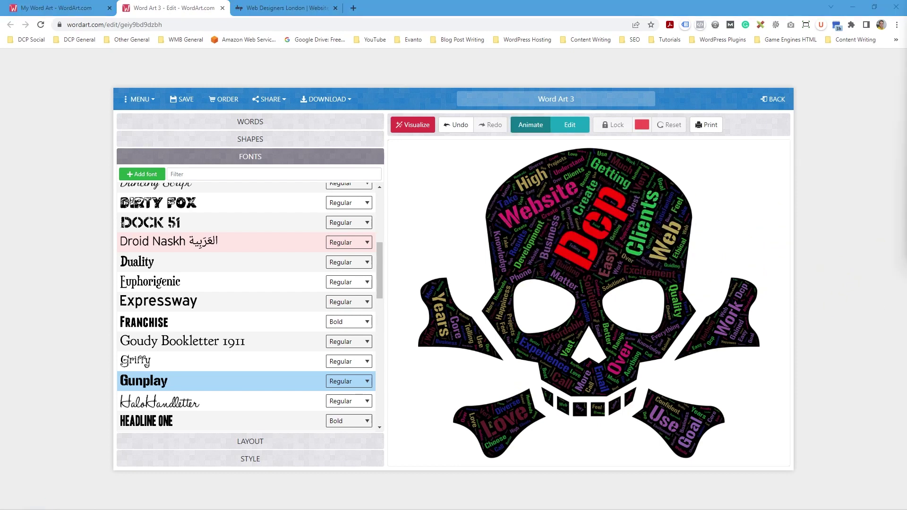
# Examine the font choices for the word "Dcp" and look through the full word list.
pyautogui.click(188, 123)
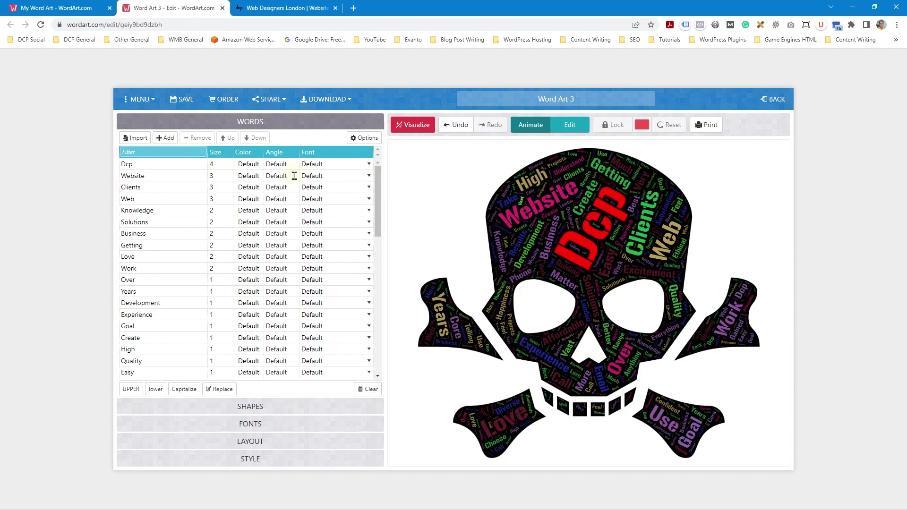
pyautogui.click(342, 165)
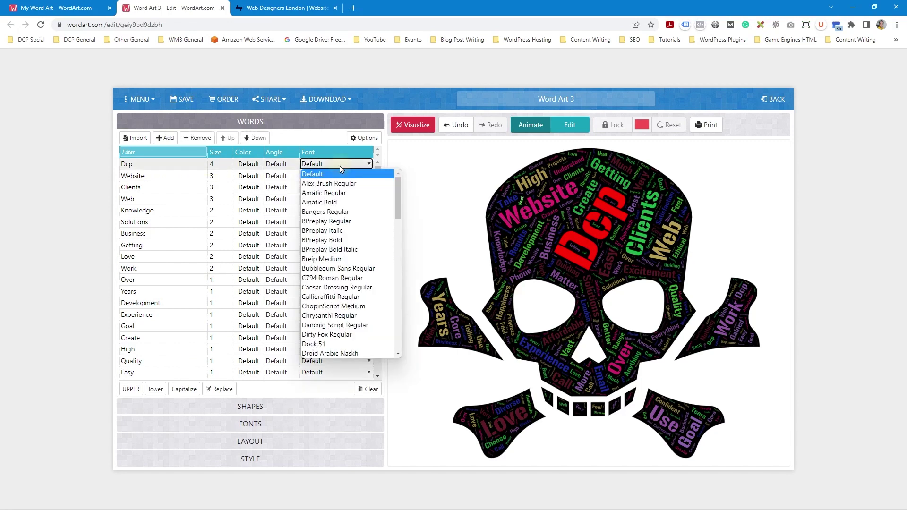
pyautogui.click(341, 167)
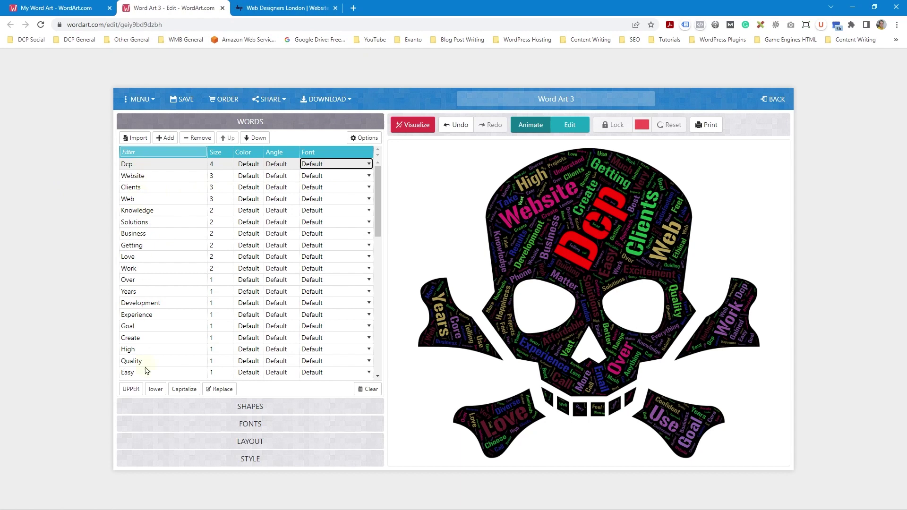
pyautogui.scroll(-10, 146, 346)
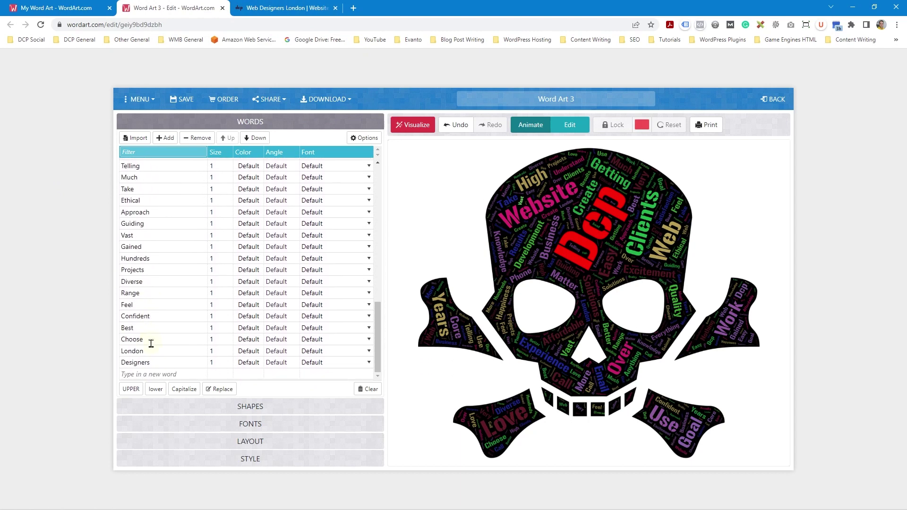
pyautogui.scroll(10, 151, 343)
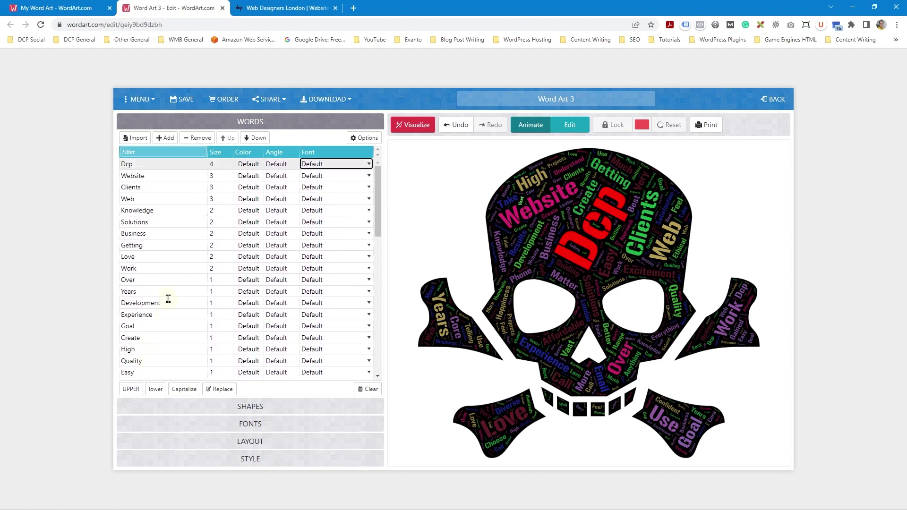
# Switch to the dcpweb.co.uk page and copy the three paragraphs under "Website design solutions to help your business grow".
pyautogui.click(283, 8)
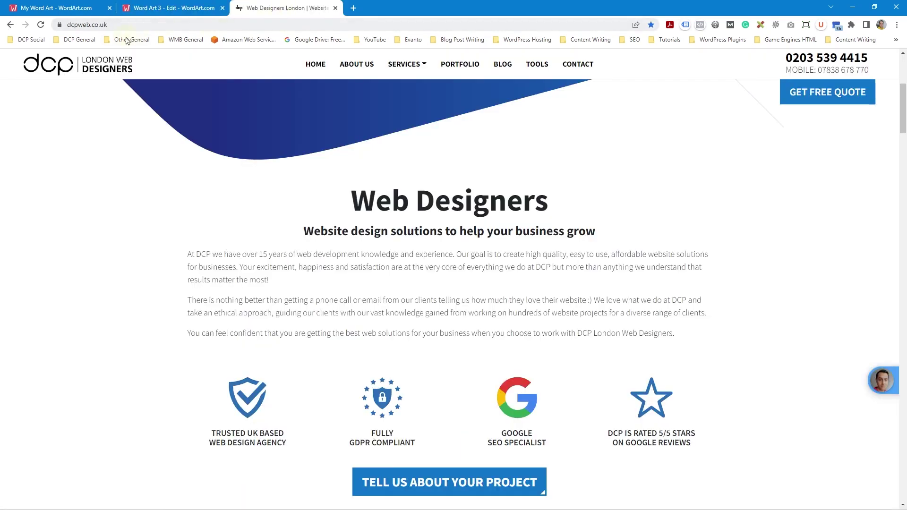
pyautogui.moveTo(176, 257); pyautogui.dragTo(681, 332)
pyautogui.hotkey('ctrl', 'c')
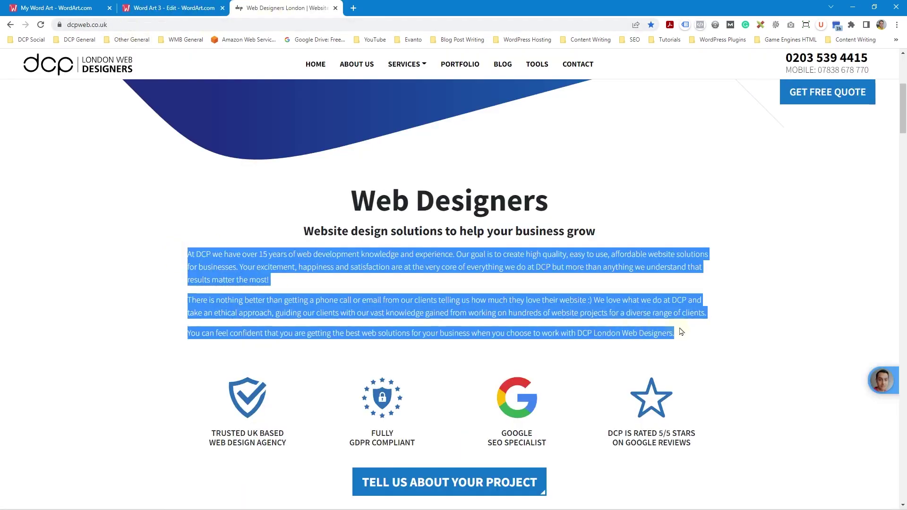
pyautogui.click(150, 7)
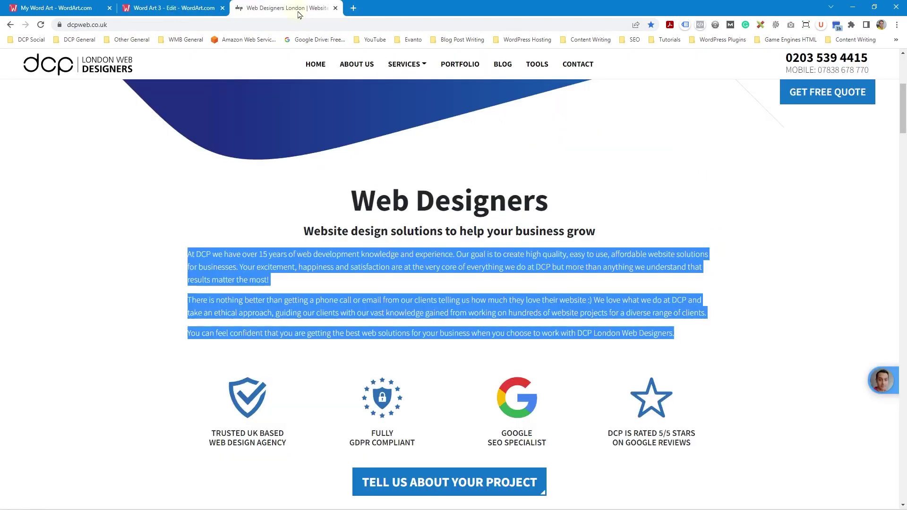
pyautogui.click(293, 8)
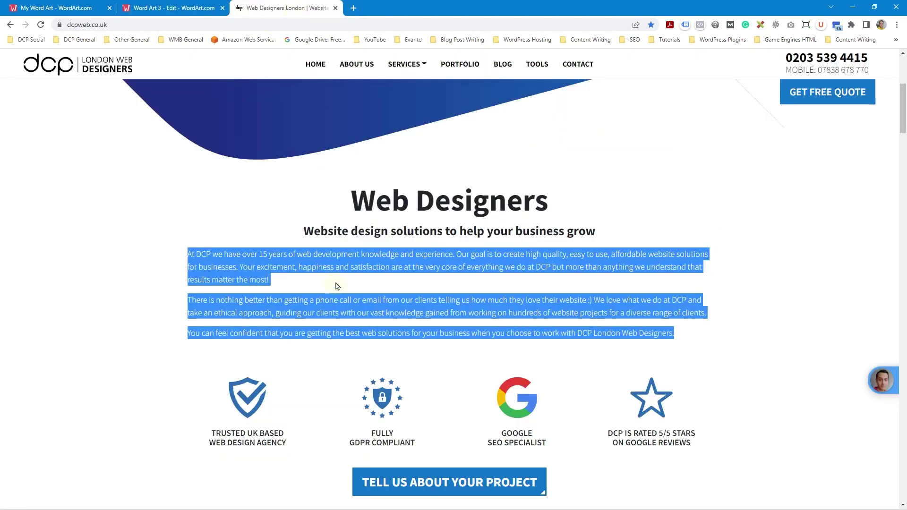
# Search Google for "uppercase to lowercase" in a new browser tab and open the Convert Case website.
pyautogui.click(353, 8)
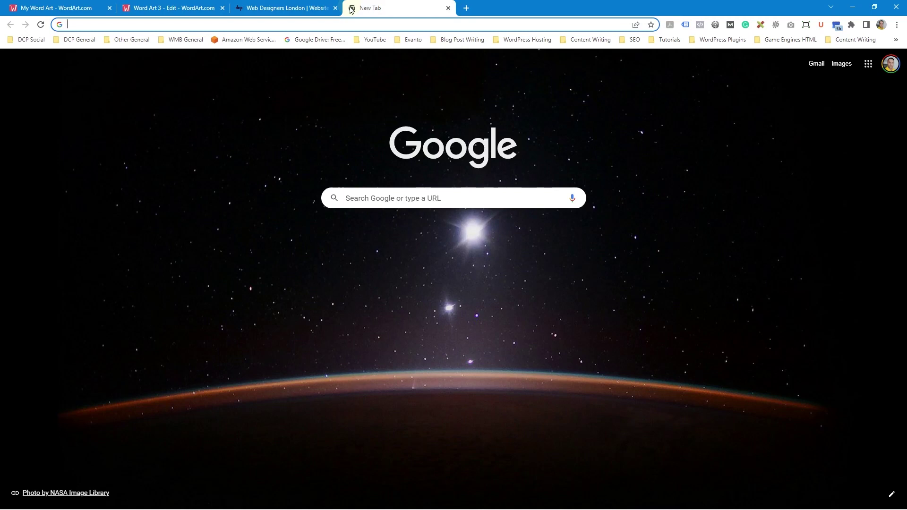
pyautogui.write('uppe')
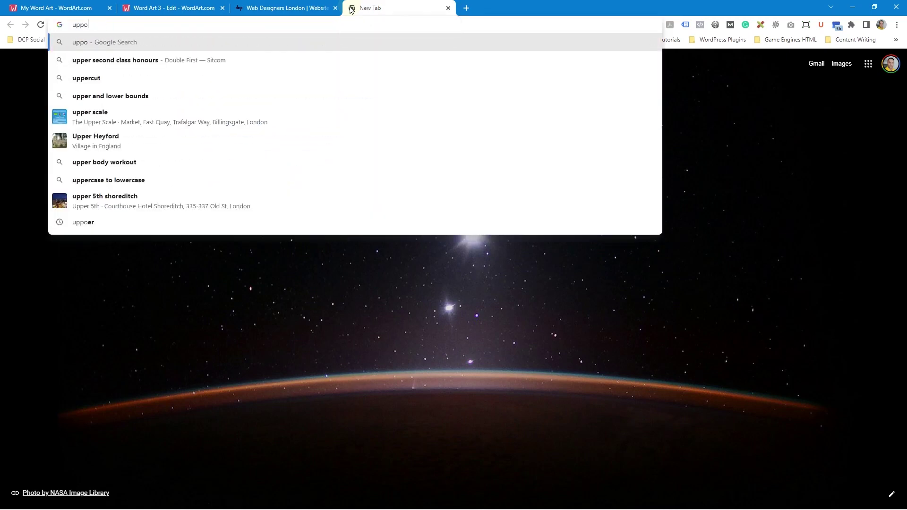
pyautogui.press('BackSpace')
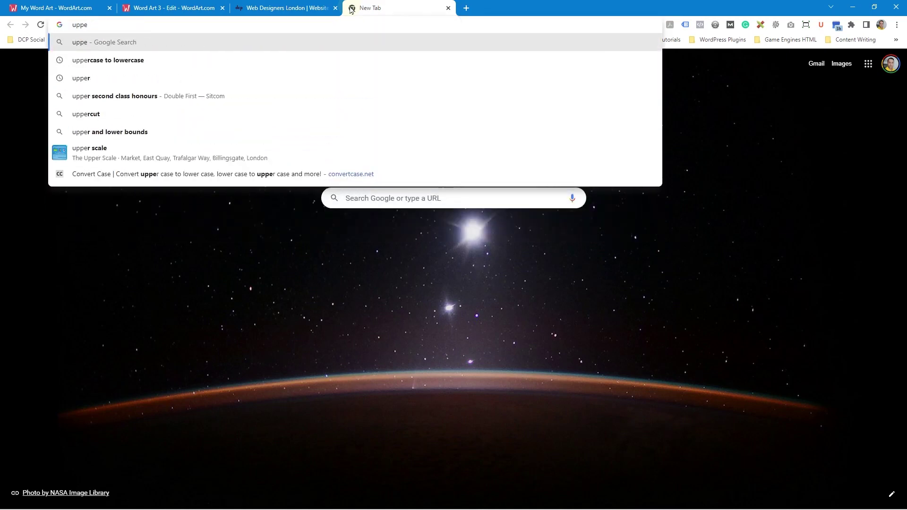
pyautogui.press('Down')
pyautogui.press('Return')
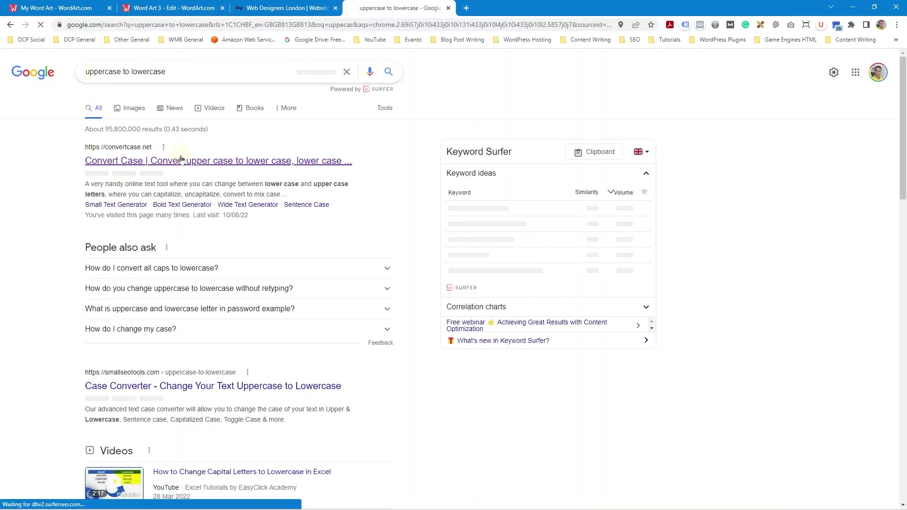
pyautogui.click(156, 162)
# Paste the copied paragraphs into the text converter, convert them to UPPER CASE, and select all the converted text.
pyautogui.hotkey('ctrl', 'v')
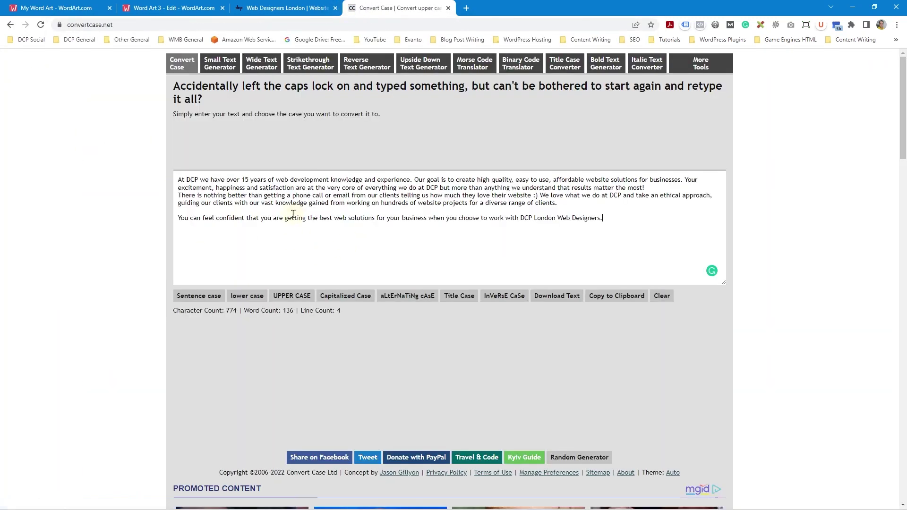
pyautogui.click(299, 295)
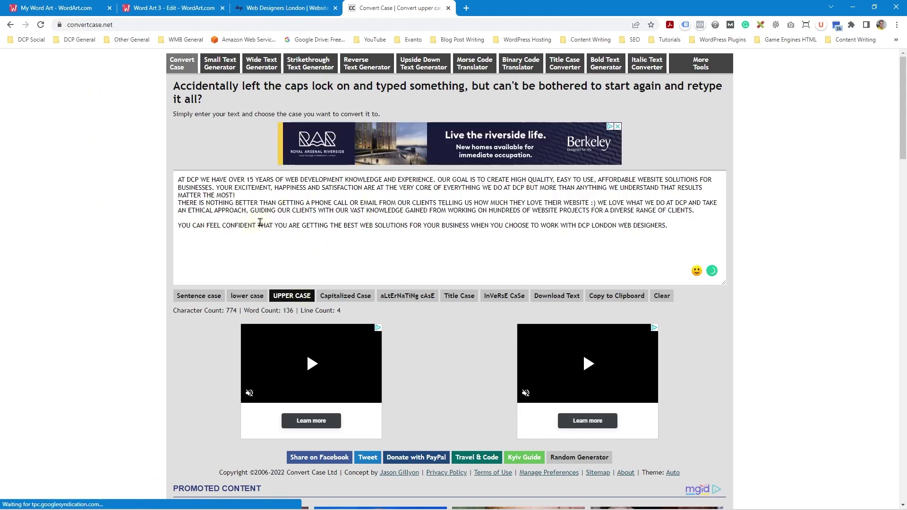
pyautogui.click(259, 222)
pyautogui.hotkey('ctrl', 'a')
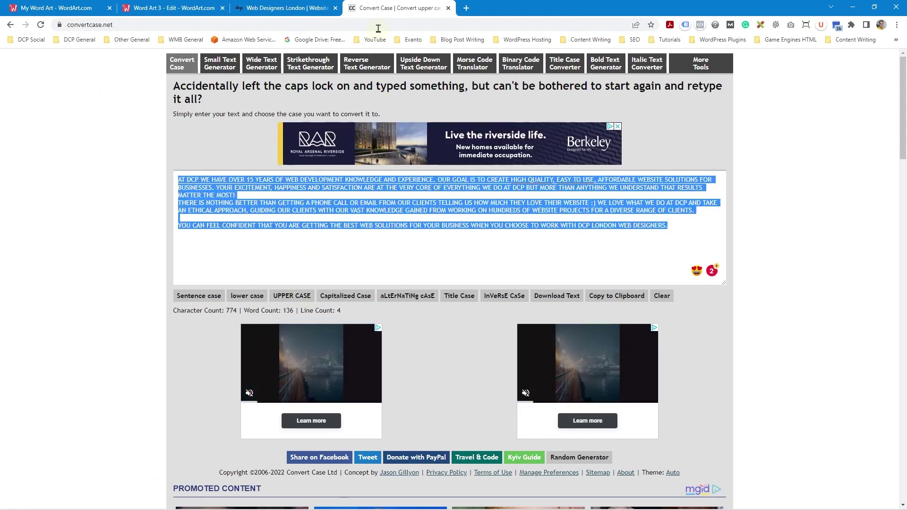
# Switch back to the Word Art 3 editor, try the C794 Roman Regular font for the word "Dcp", and regenerate the cloud.
pyautogui.click(170, 8)
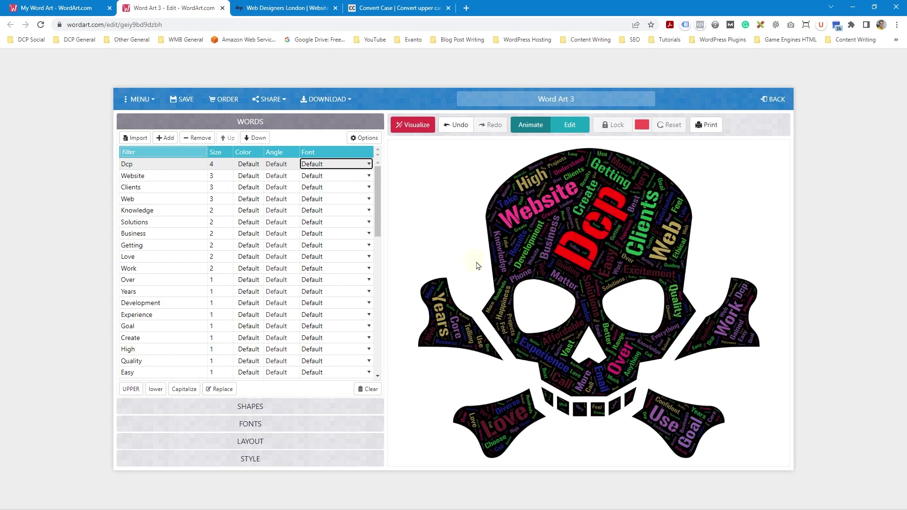
pyautogui.click(334, 165)
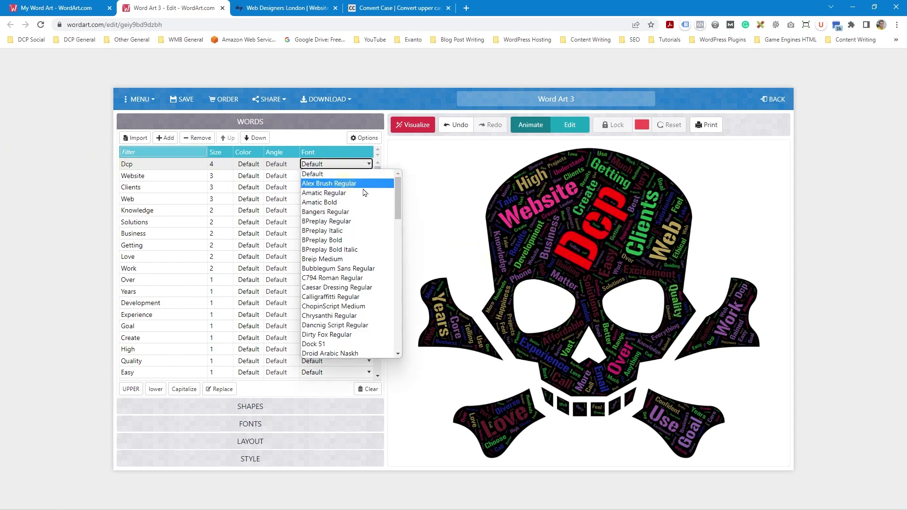
pyautogui.click(344, 278)
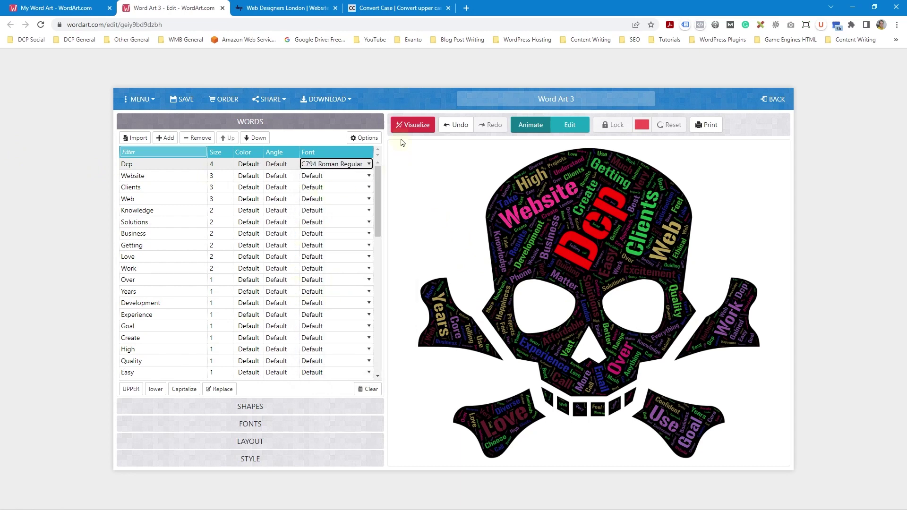
pyautogui.click(410, 125)
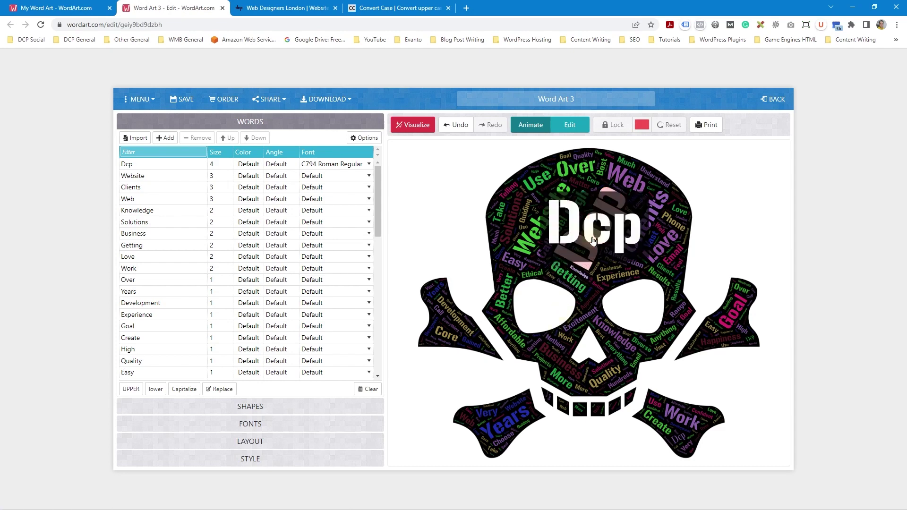
# Try the Slackey Regular font for the word "Dcp" and regenerate the word cloud.
pyautogui.click(342, 165)
pyautogui.scroll(-5, 344, 260)
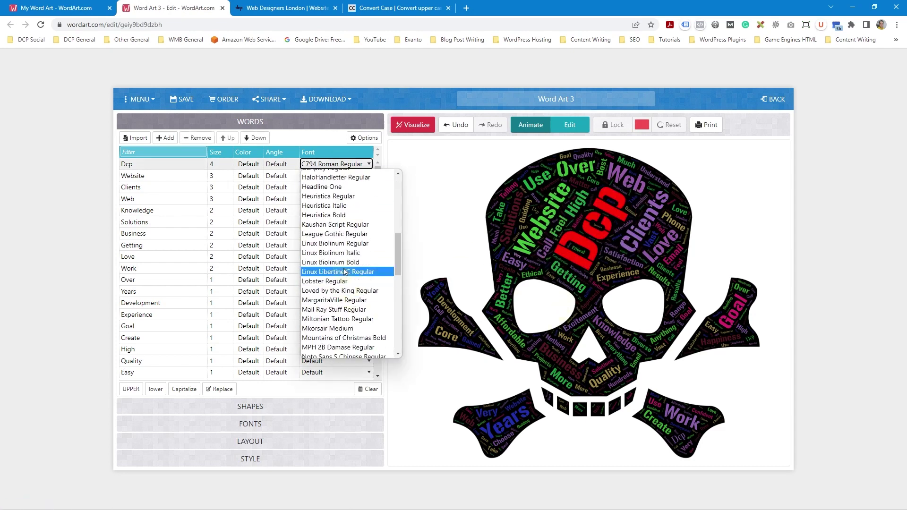
pyautogui.scroll(-10, 344, 222)
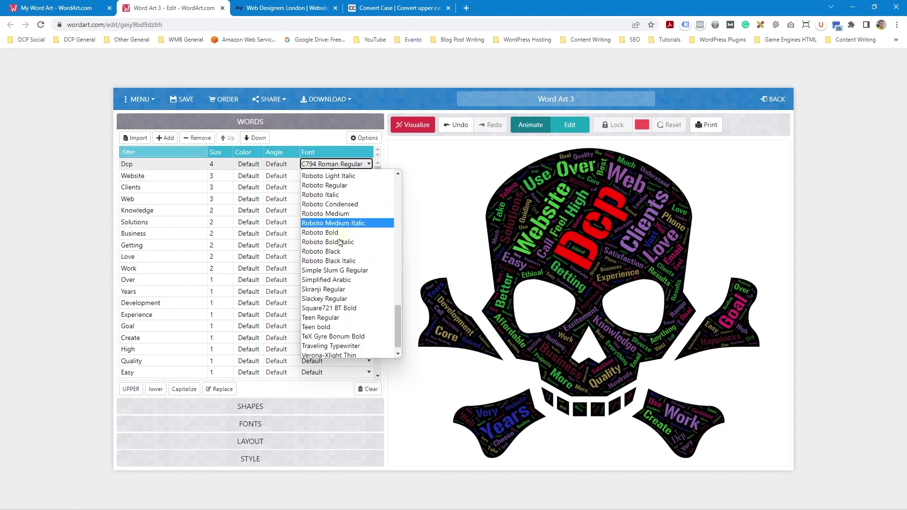
pyautogui.click(343, 291)
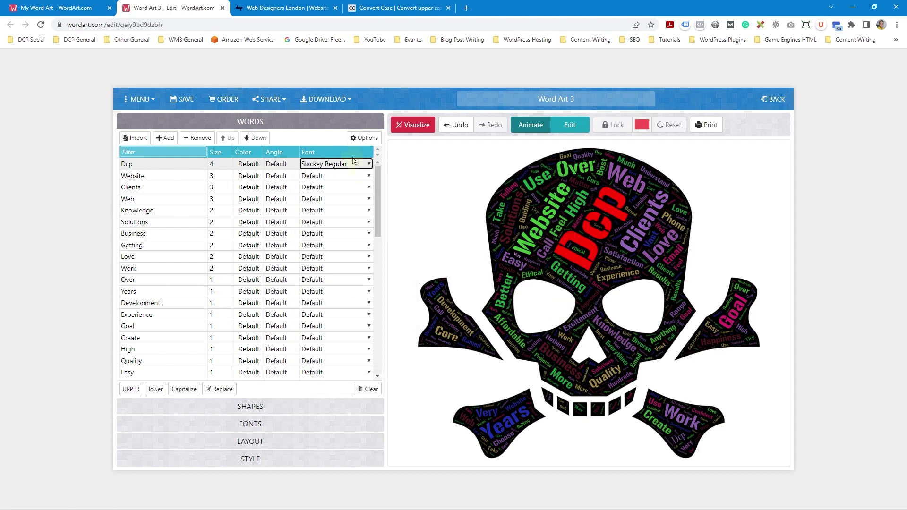
pyautogui.click(410, 126)
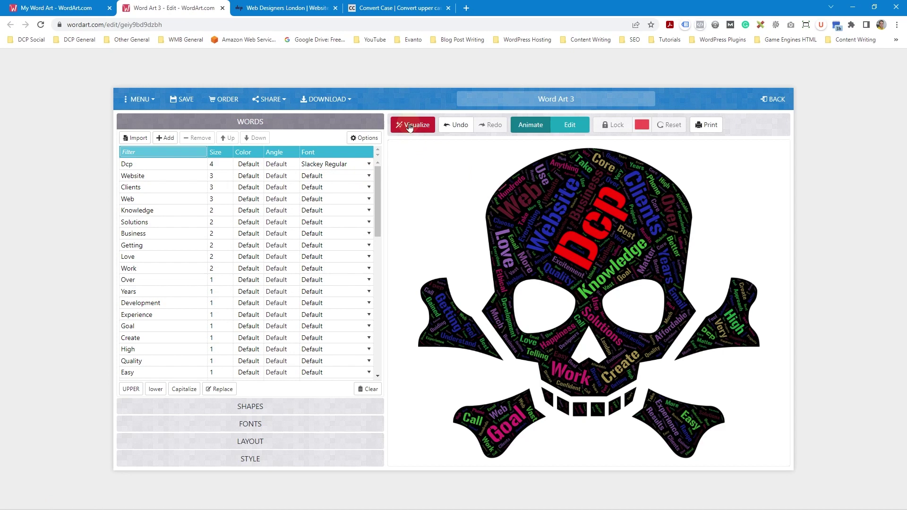
# Set the font of the word "Dcp" to Roboto Thin and regenerate the word cloud.
pyautogui.click(338, 168)
pyautogui.scroll(6, 337, 298)
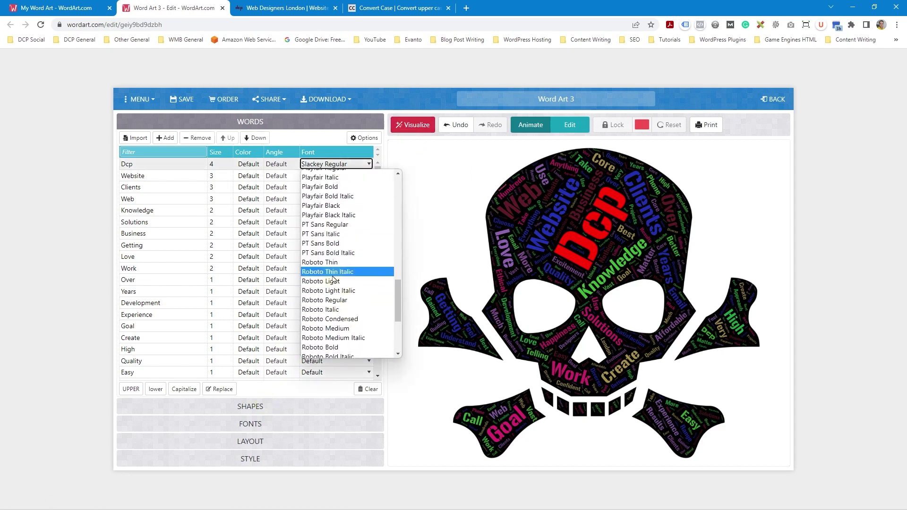
pyautogui.click(333, 262)
pyautogui.click(411, 124)
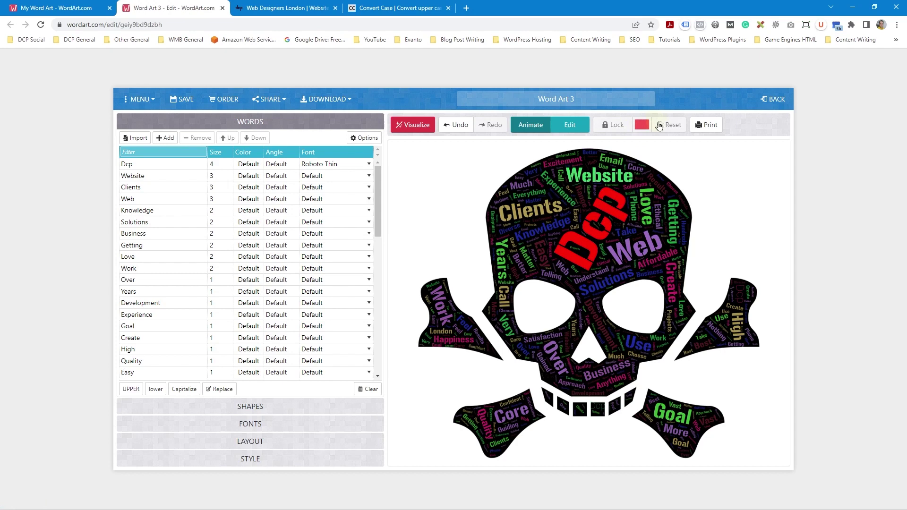
# Reset the locked word "Dcp" in Edit mode, then return to Animate mode and regenerate the word cloud.
pyautogui.click(569, 126)
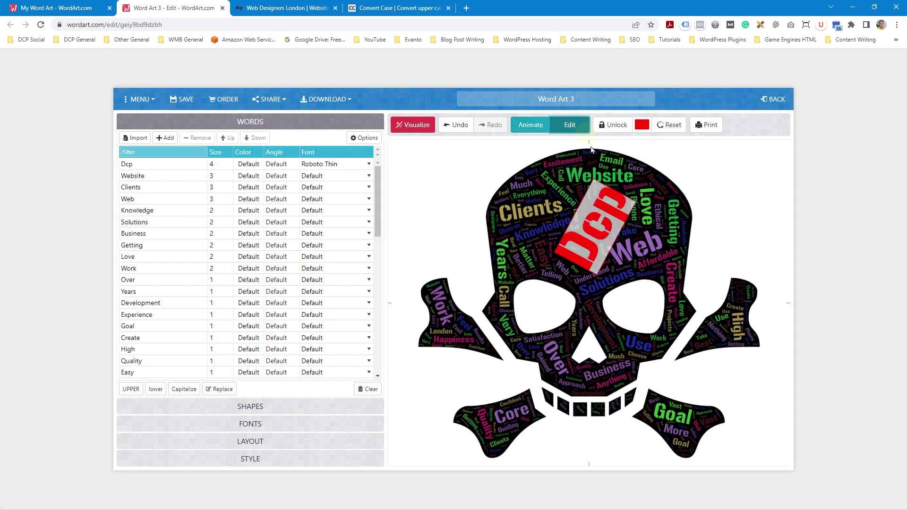
pyautogui.click(668, 127)
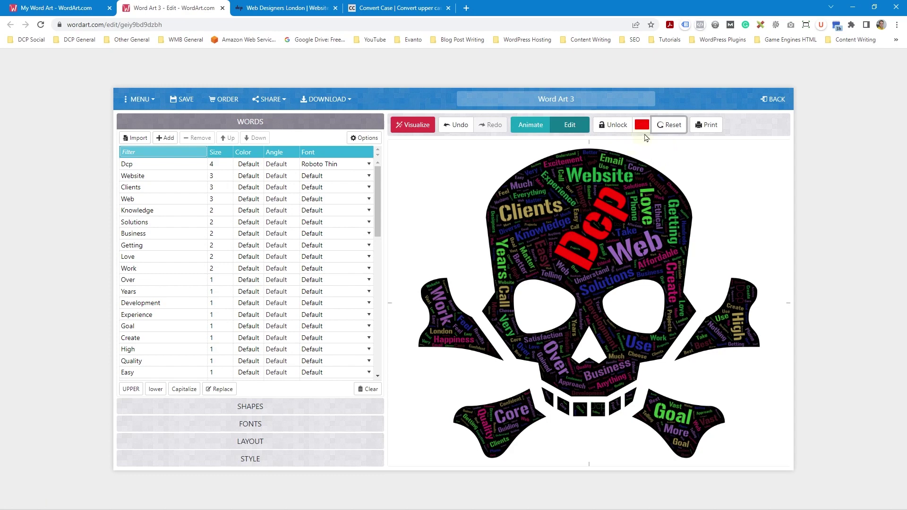
pyautogui.click(669, 126)
pyautogui.click(662, 126)
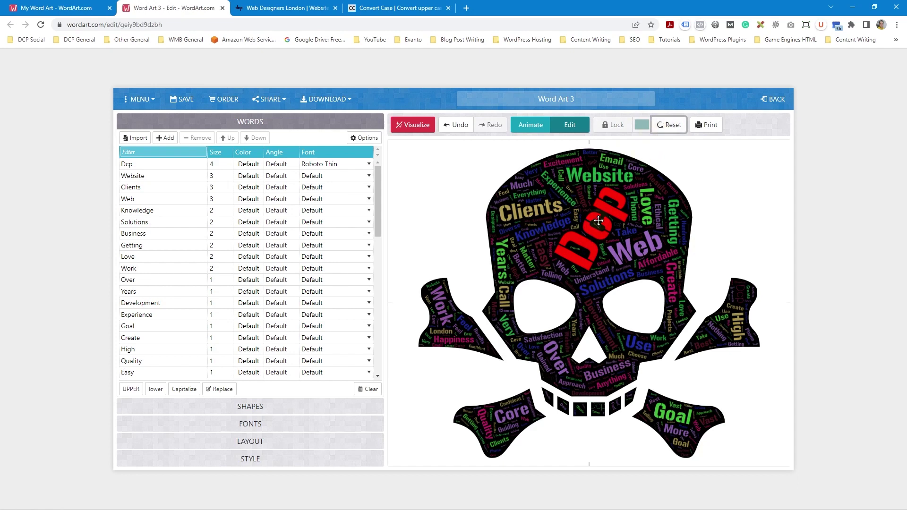
pyautogui.click(617, 129)
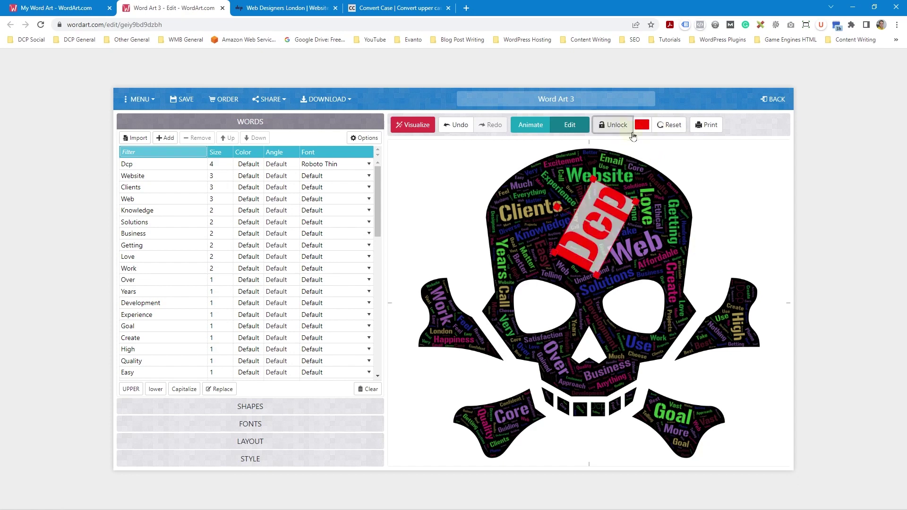
pyautogui.click(670, 127)
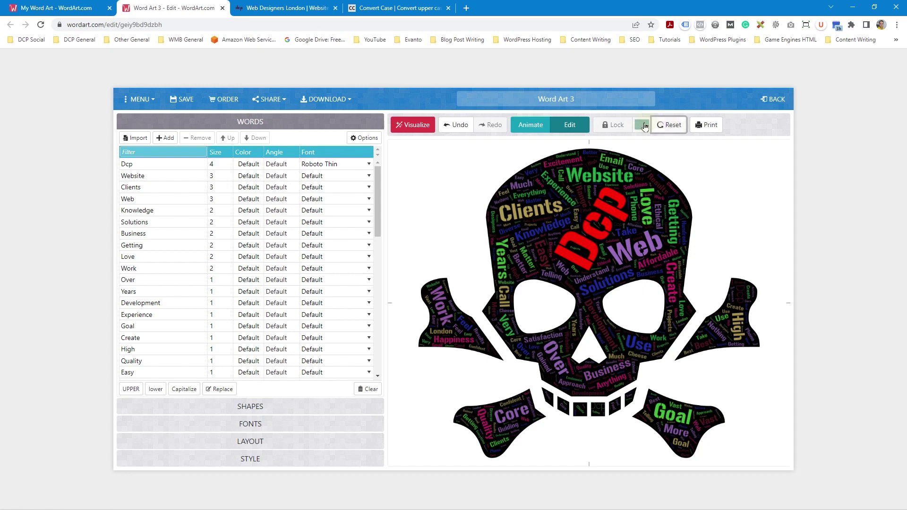
pyautogui.click(530, 125)
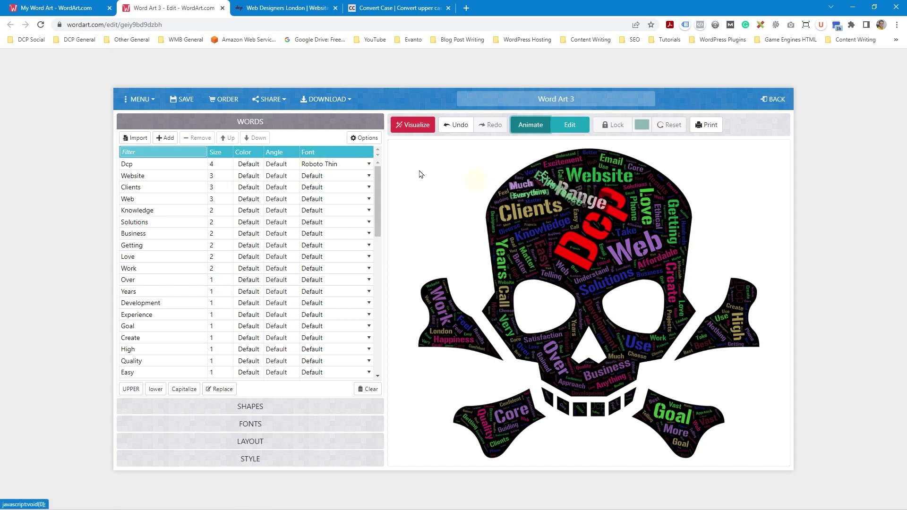
pyautogui.click(410, 126)
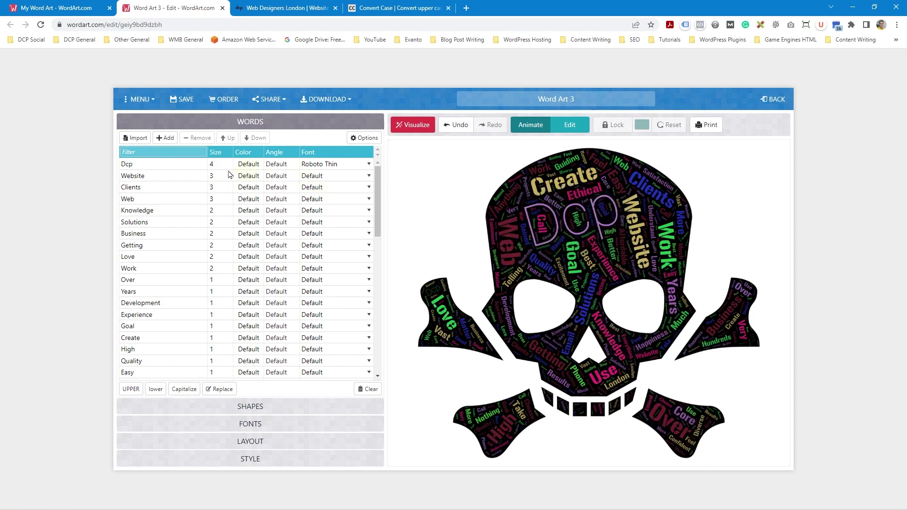
pyautogui.click(316, 166)
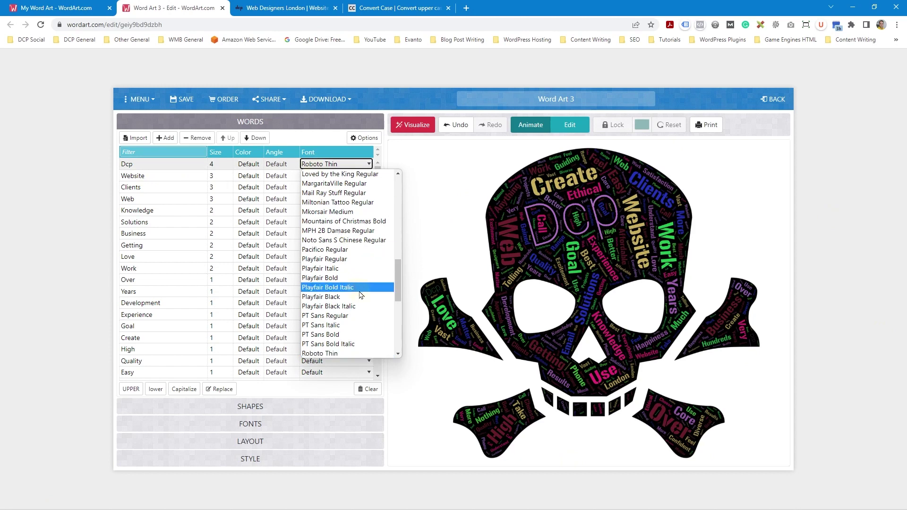
pyautogui.click(350, 242)
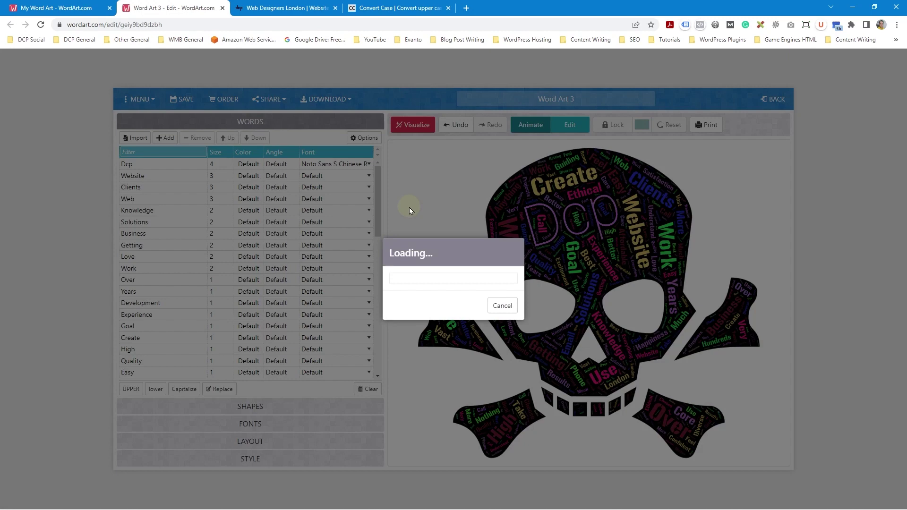
pyautogui.click(496, 307)
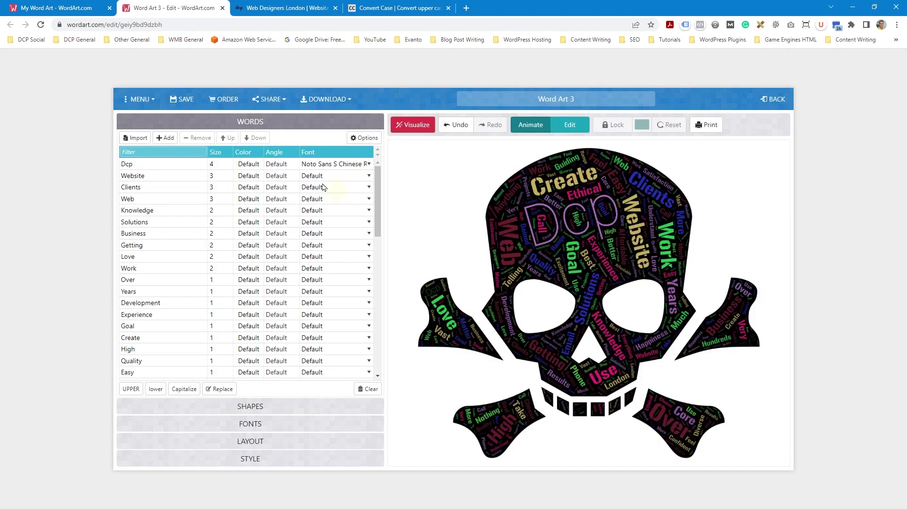
# Try the Alex Brush Regular font for the word "Dcp" and regenerate the word cloud.
pyautogui.click(334, 164)
pyautogui.scroll(-1, 344, 302)
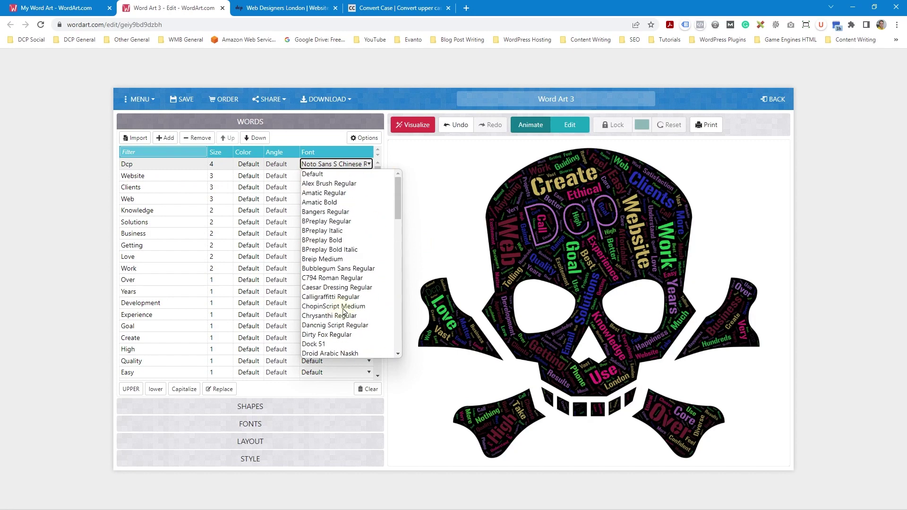
pyautogui.scroll(15, 345, 312)
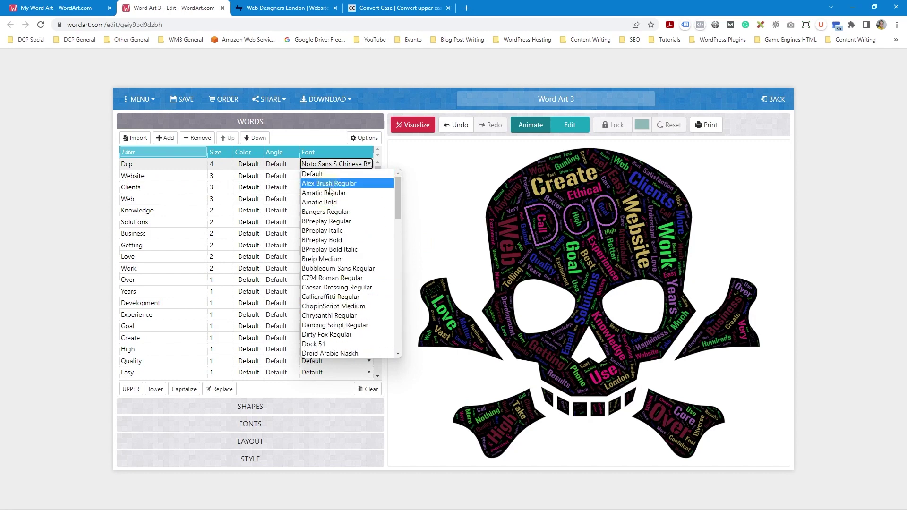
pyautogui.click(326, 184)
pyautogui.click(401, 127)
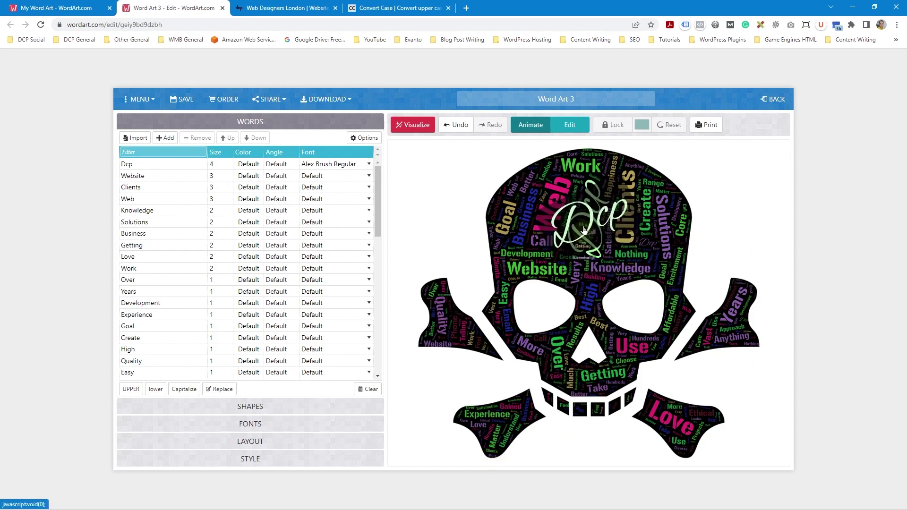
# Set the font of the word "Dcp" back to Default and regenerate the word cloud.
pyautogui.click(344, 164)
pyautogui.click(333, 174)
pyautogui.click(411, 125)
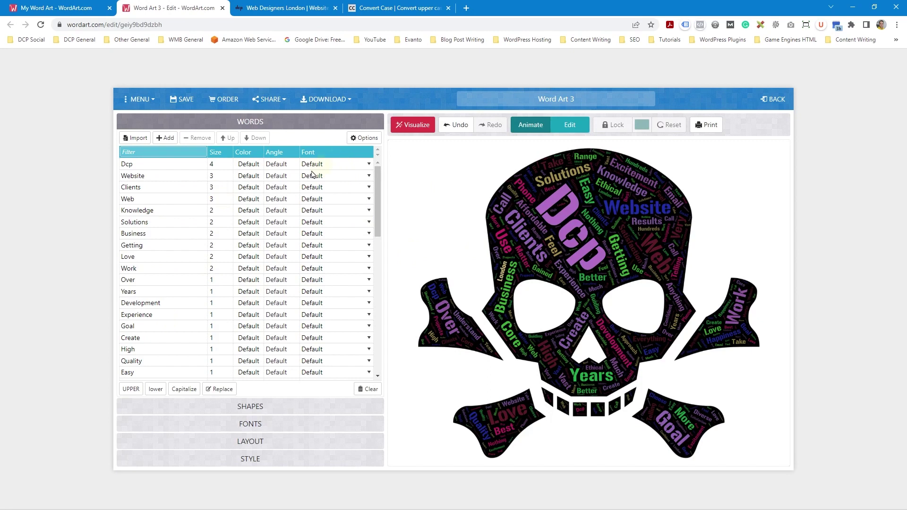
# Set the Repeat option to None in the words options and regenerate the cloud without repeated words.
pyautogui.scroll(-15, 156, 308)
pyautogui.scroll(10, 160, 305)
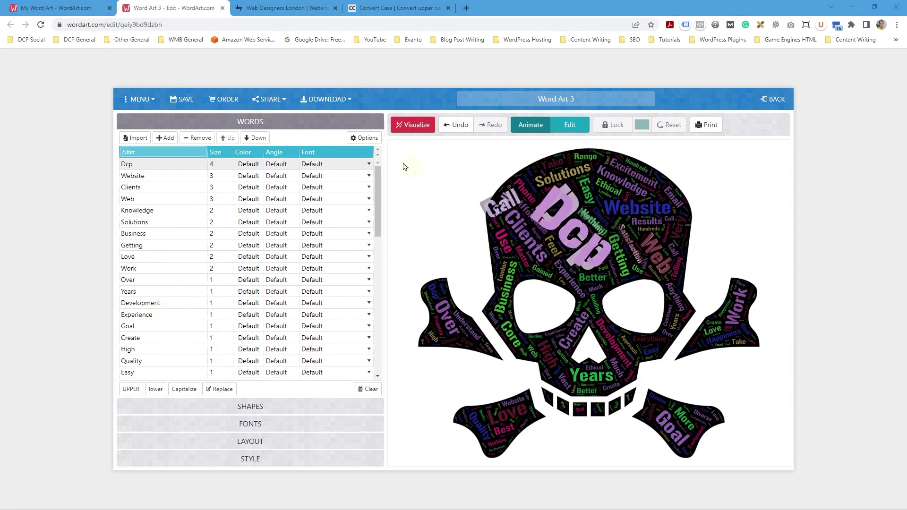
pyautogui.click(362, 140)
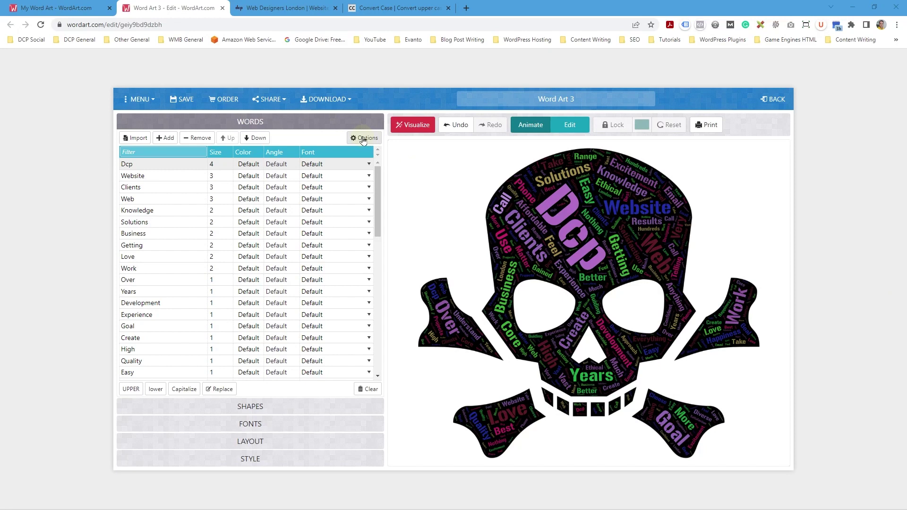
pyautogui.click(363, 139)
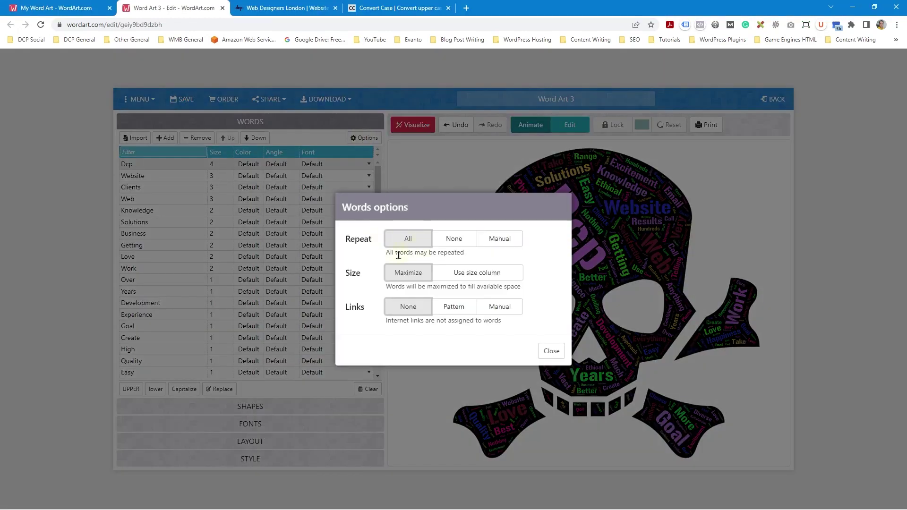
pyautogui.click(454, 239)
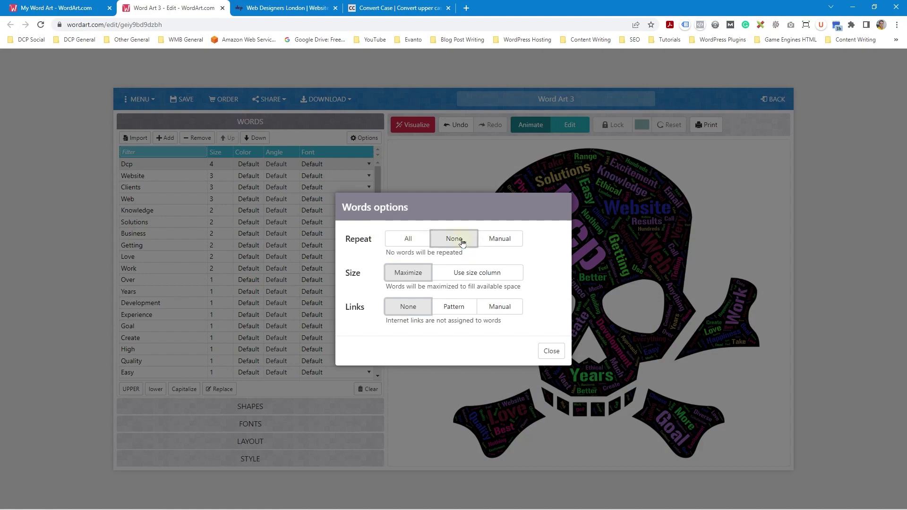
pyautogui.click(551, 350)
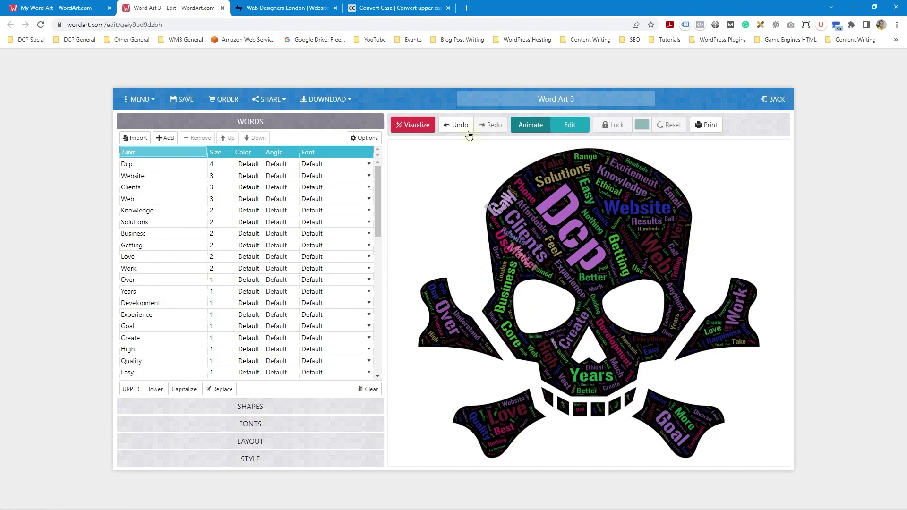
pyautogui.click(424, 125)
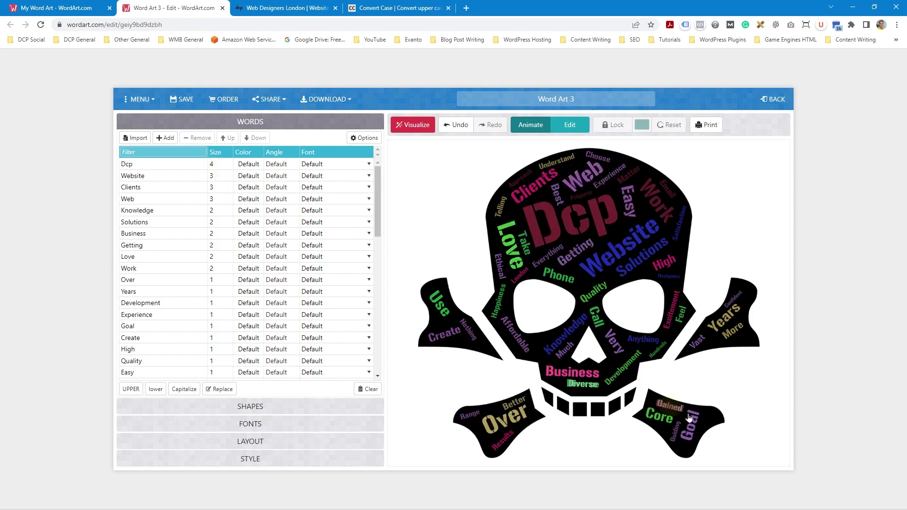
pyautogui.scroll(-10, 188, 265)
pyautogui.scroll(10, 186, 268)
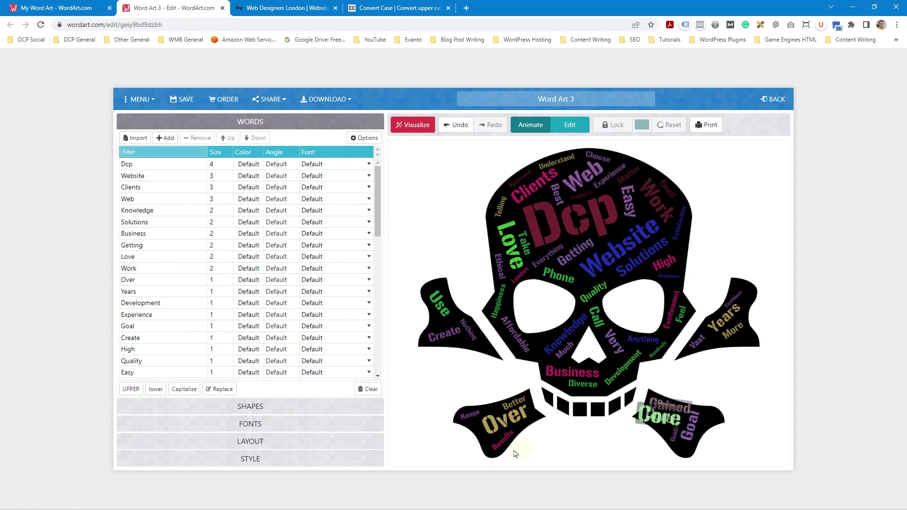
# Switch the Repeat option to Manual in the words options and regenerate the word cloud.
pyautogui.click(365, 138)
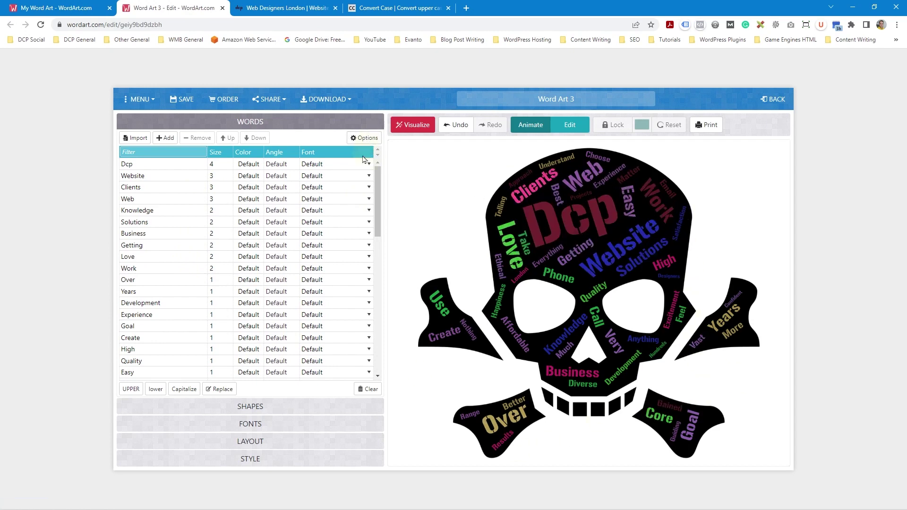
pyautogui.click(412, 239)
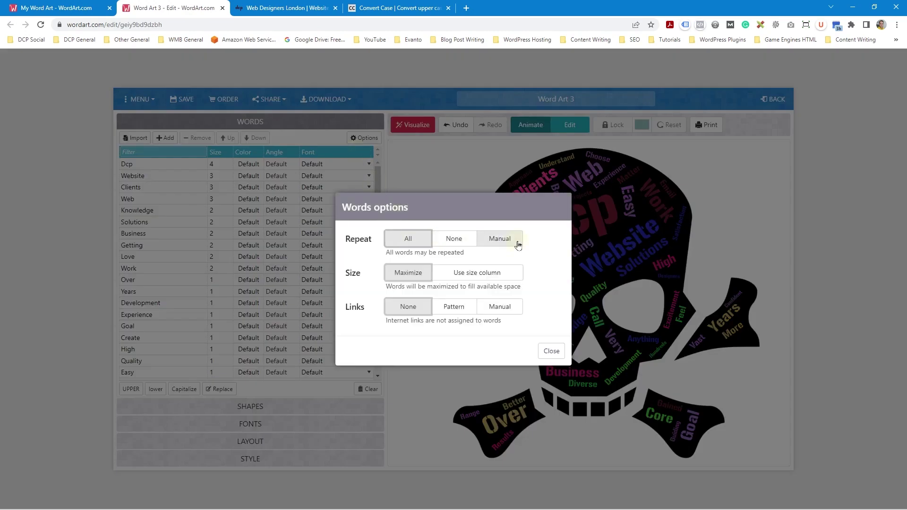
pyautogui.click(513, 243)
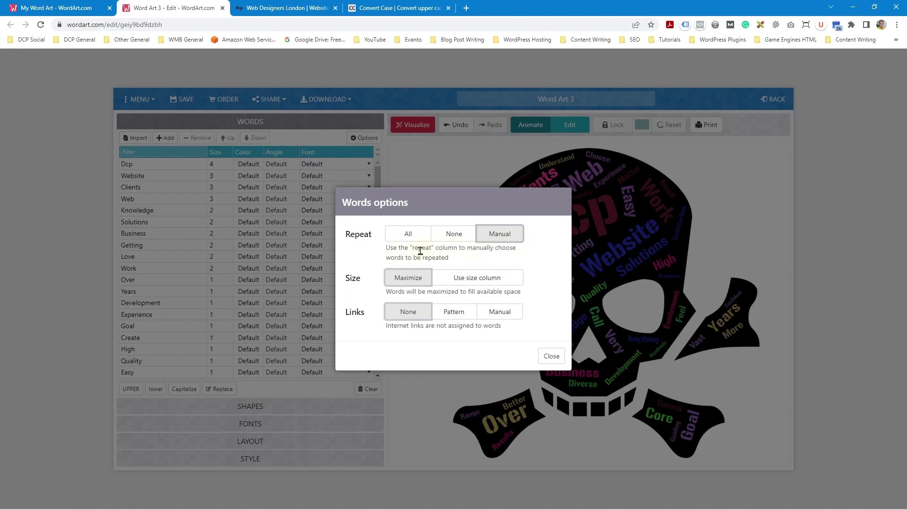
pyautogui.moveTo(412, 249); pyautogui.dragTo(449, 259)
pyautogui.click(552, 355)
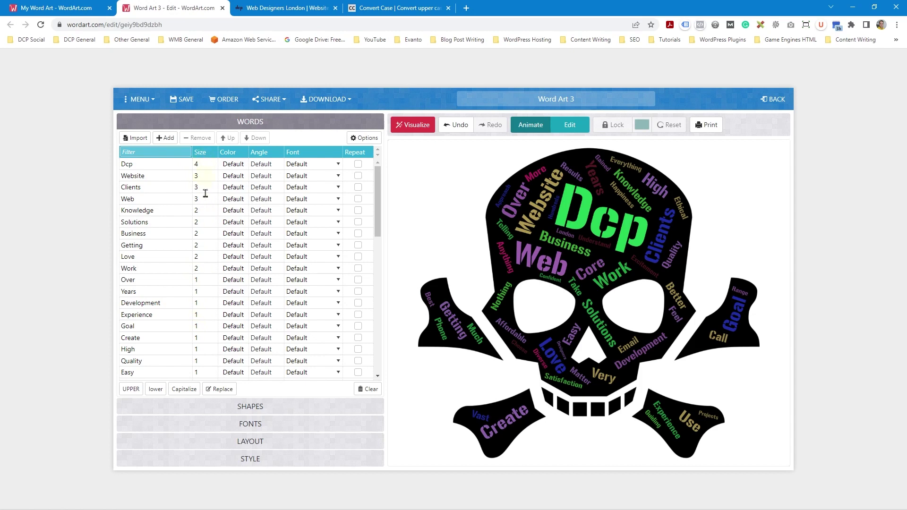
pyautogui.scroll(-10, 203, 318)
pyautogui.scroll(10, 208, 236)
# Set the size of the word "Dcp" to 40 and regenerate the word cloud.
pyautogui.click(207, 164)
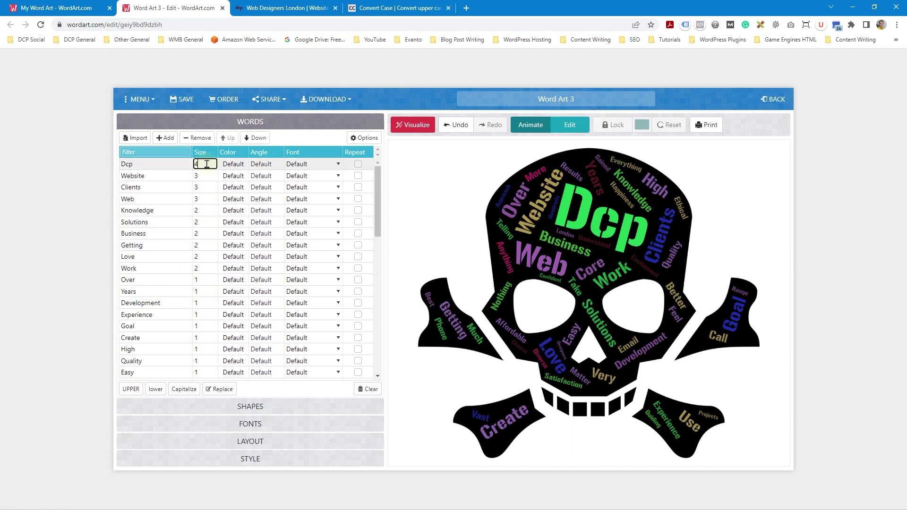
pyautogui.moveTo(207, 164); pyautogui.dragTo(184, 163)
pyautogui.click(54, 178)
pyautogui.click(412, 124)
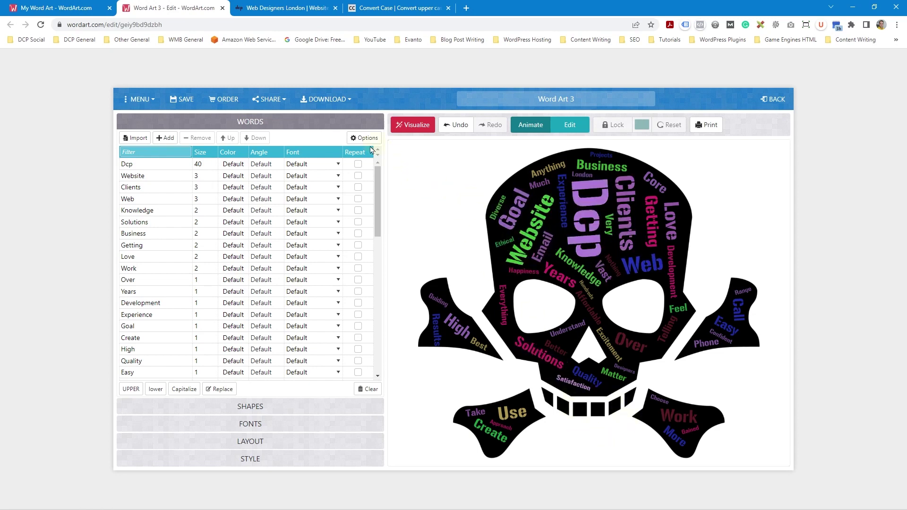
# Set the size of the word "Dcp" to 4 and regenerate the word cloud.
pyautogui.click(204, 164)
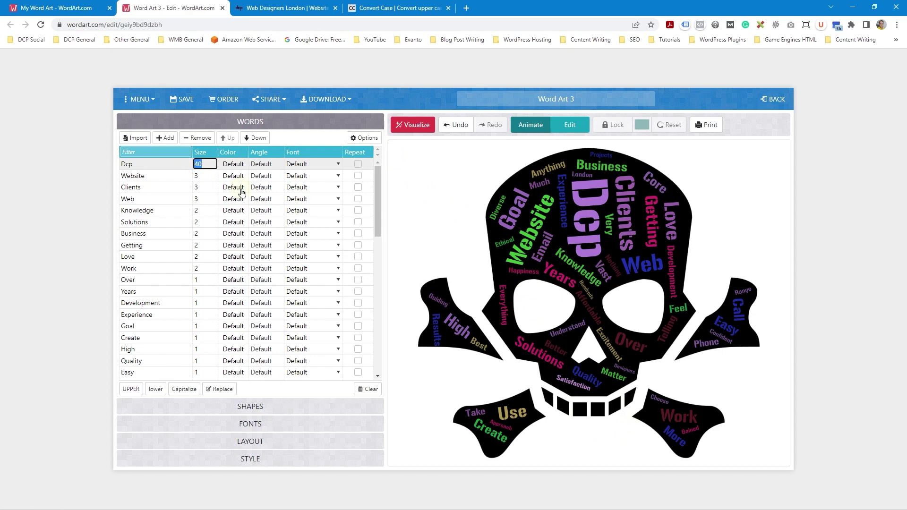
pyautogui.write('4')
pyautogui.click(407, 131)
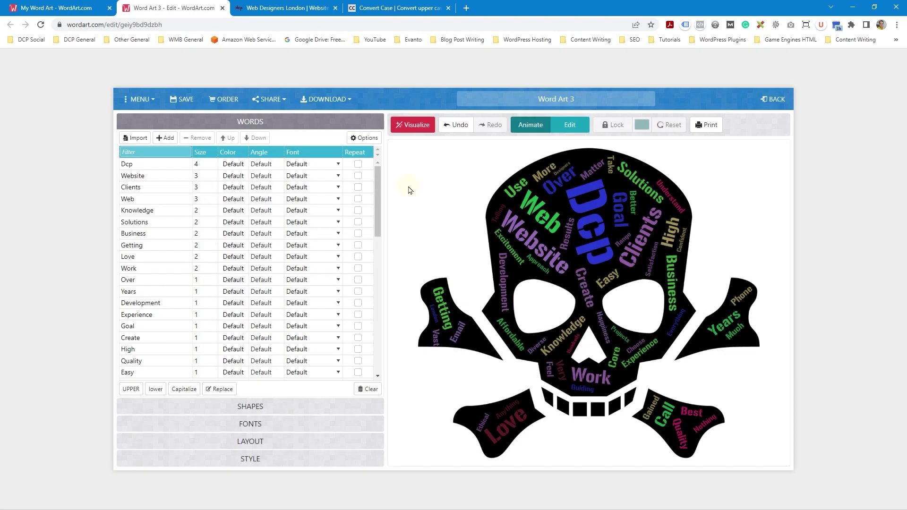
# Enable repetition for the words "Dcp", "Website" and "Clients" and regenerate the word cloud.
pyautogui.click(368, 138)
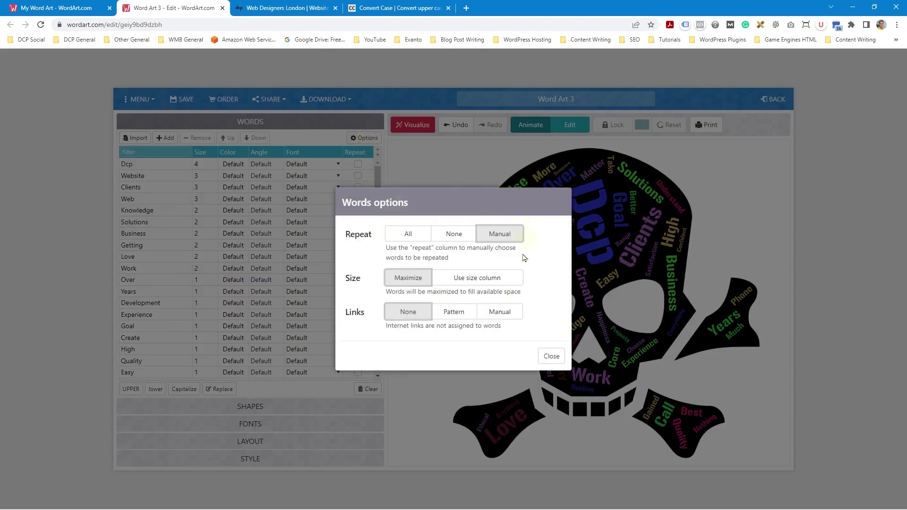
pyautogui.click(551, 357)
pyautogui.click(358, 164)
pyautogui.click(358, 176)
pyautogui.click(358, 187)
pyautogui.click(422, 129)
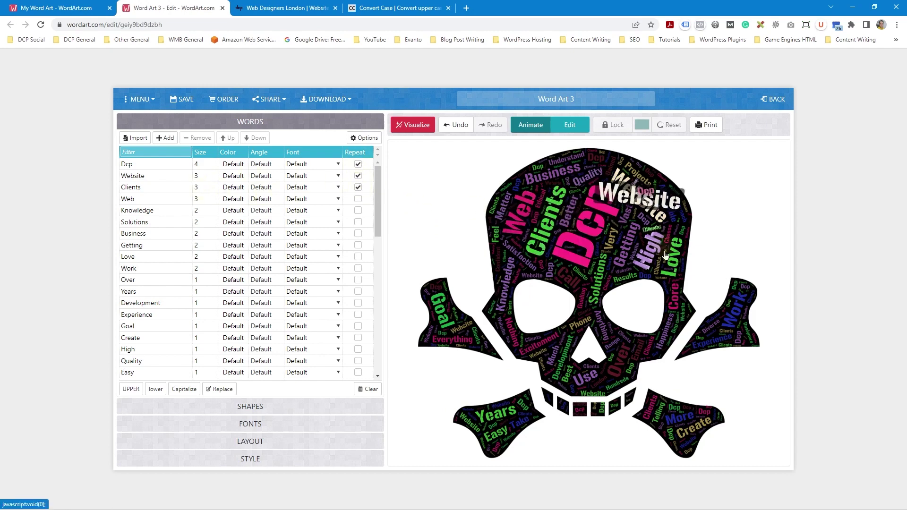
# Disable the individual repeat marks on the words and set the Repeat option to All in the words options.
pyautogui.click(358, 164)
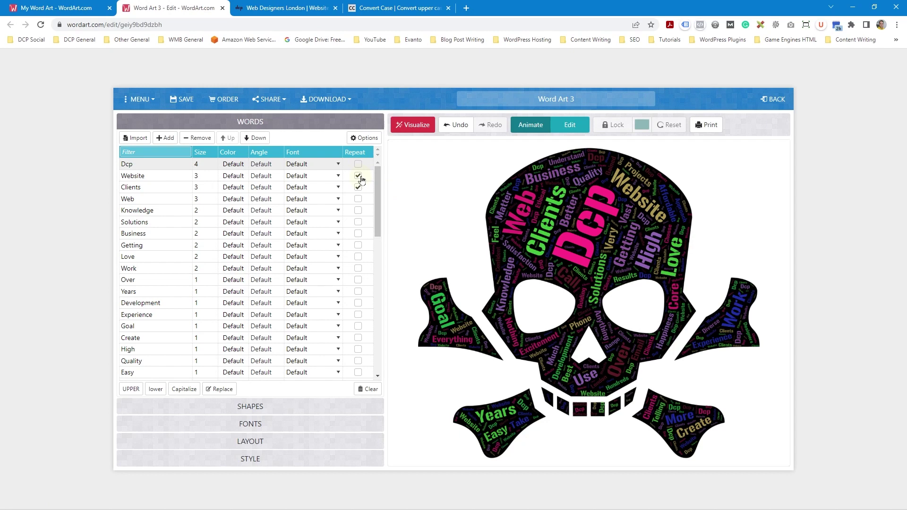
pyautogui.click(358, 176)
pyautogui.click(365, 138)
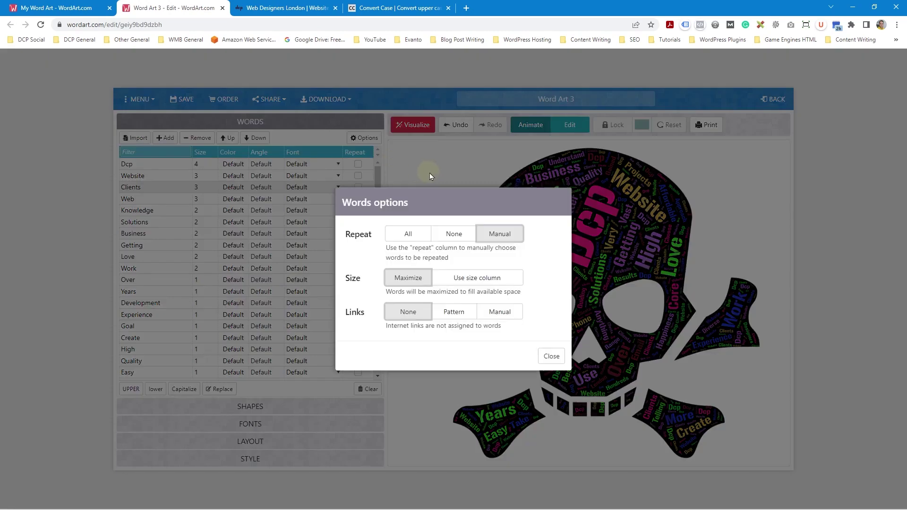
pyautogui.click(402, 239)
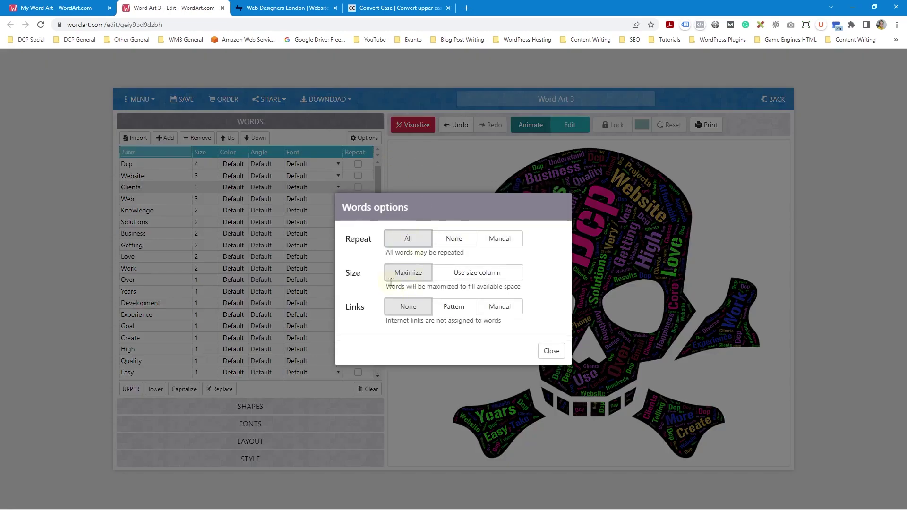
pyautogui.moveTo(395, 290); pyautogui.dragTo(522, 295)
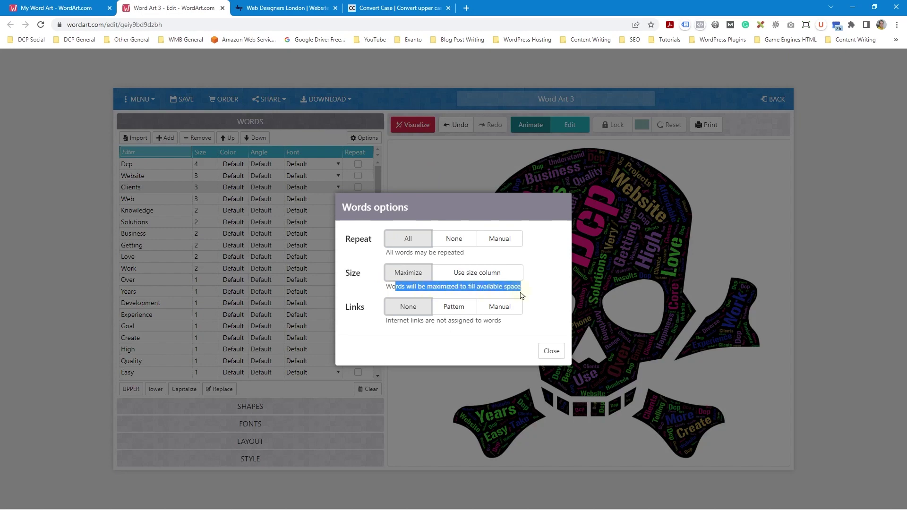
# Set the Size option to Use size column in the words options and regenerate the word cloud.
pyautogui.click(489, 278)
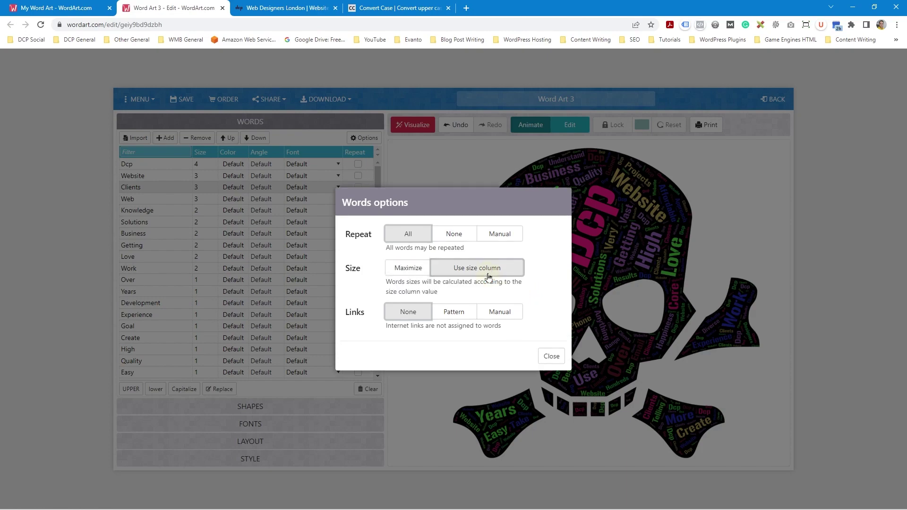
pyautogui.click(552, 357)
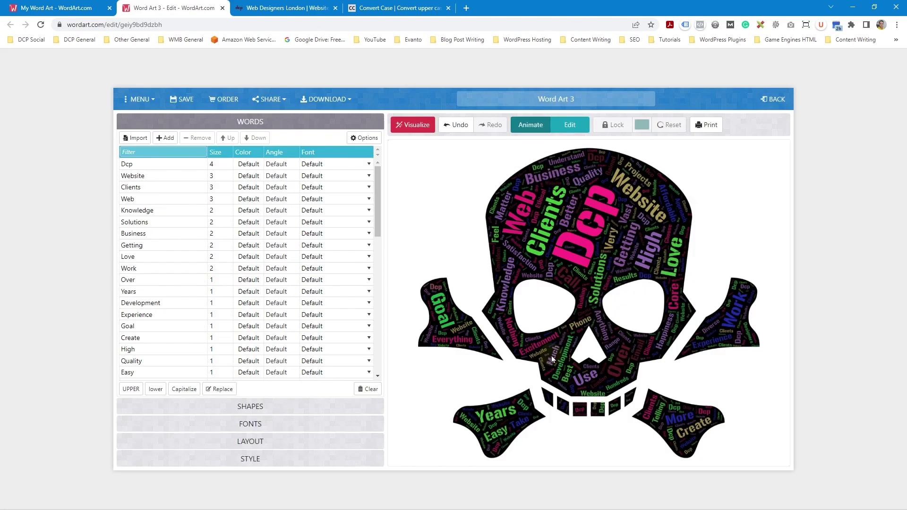
pyautogui.click(413, 127)
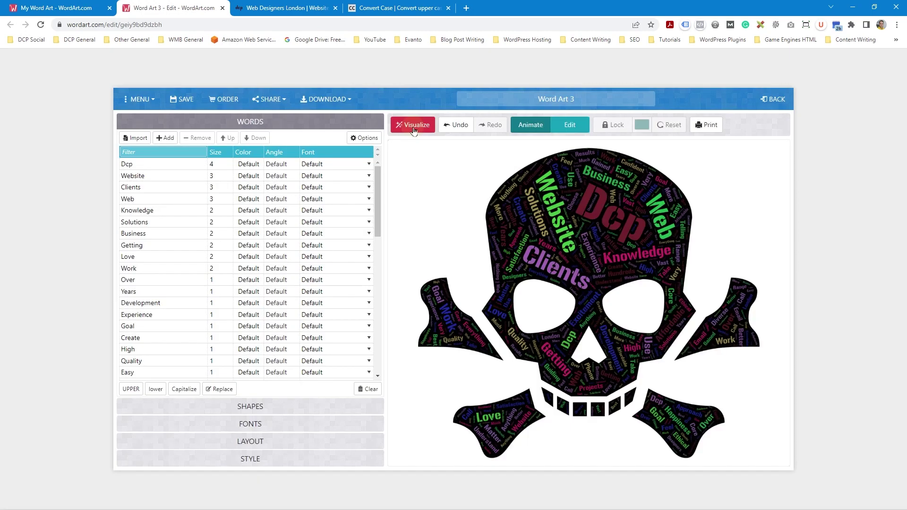
# Set the size of the word "Dcp" to 40 and regenerate the word cloud.
pyautogui.click(216, 165)
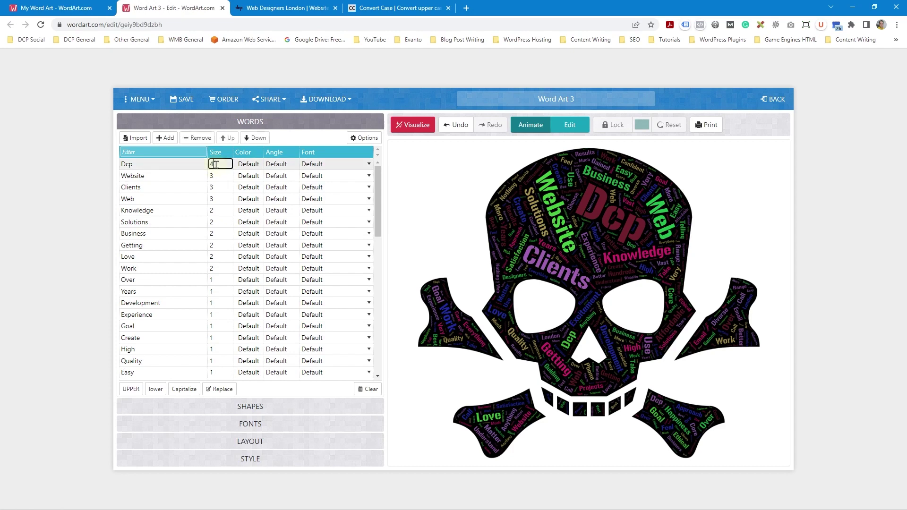
pyautogui.click(89, 195)
pyautogui.click(412, 124)
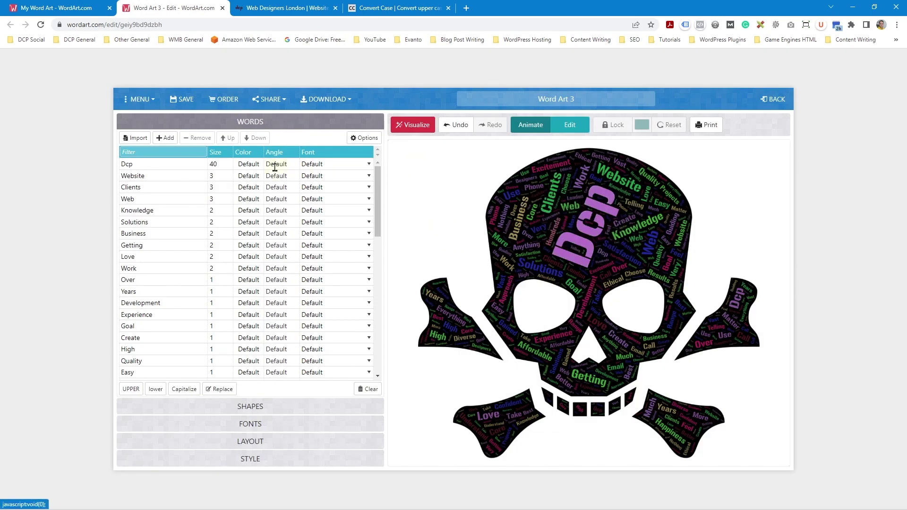
# Review the description of the Use size column setting in the words options.
pyautogui.click(365, 138)
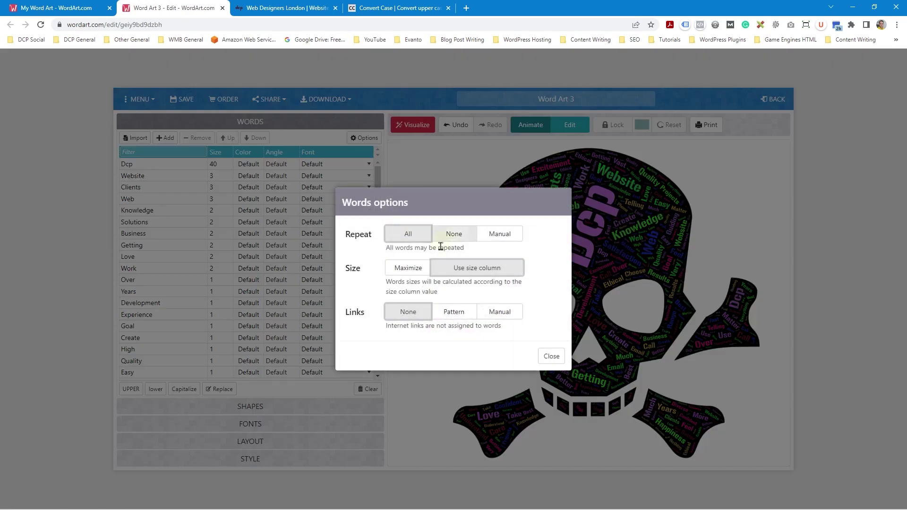
pyautogui.moveTo(391, 282); pyautogui.dragTo(436, 292)
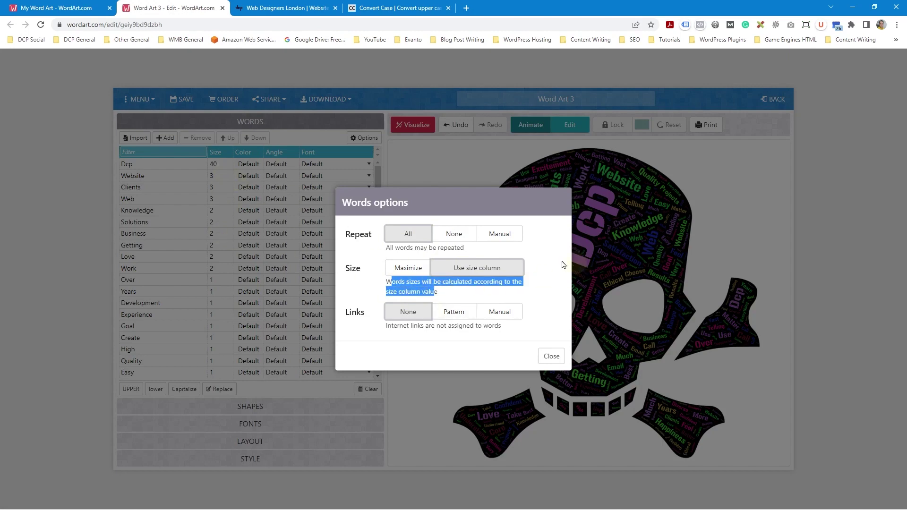
pyautogui.click(551, 357)
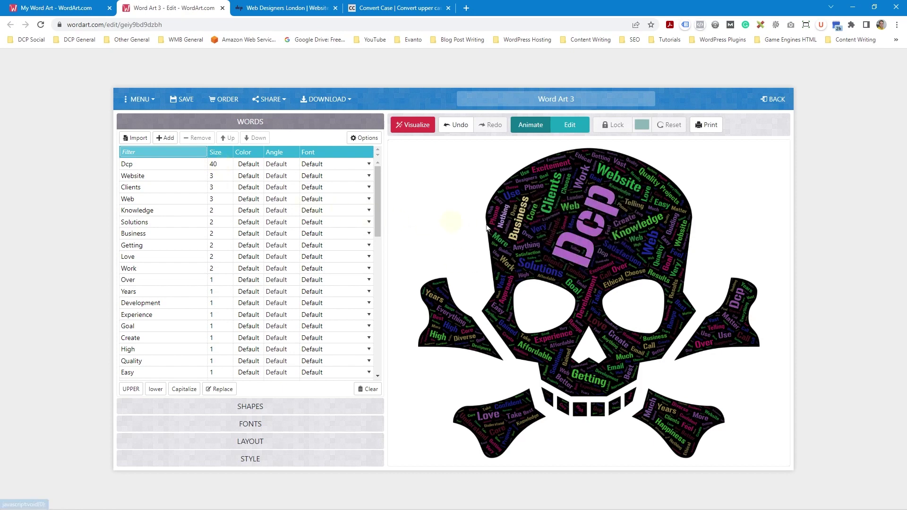
# Set the size of the word "Dcp" to 1 and regenerate the word cloud.
pyautogui.click(221, 164)
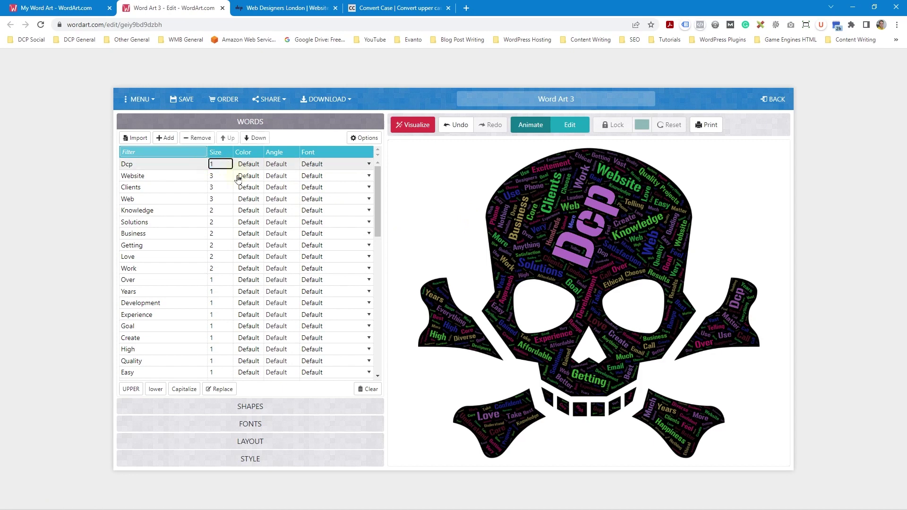
pyautogui.click(72, 187)
pyautogui.click(410, 125)
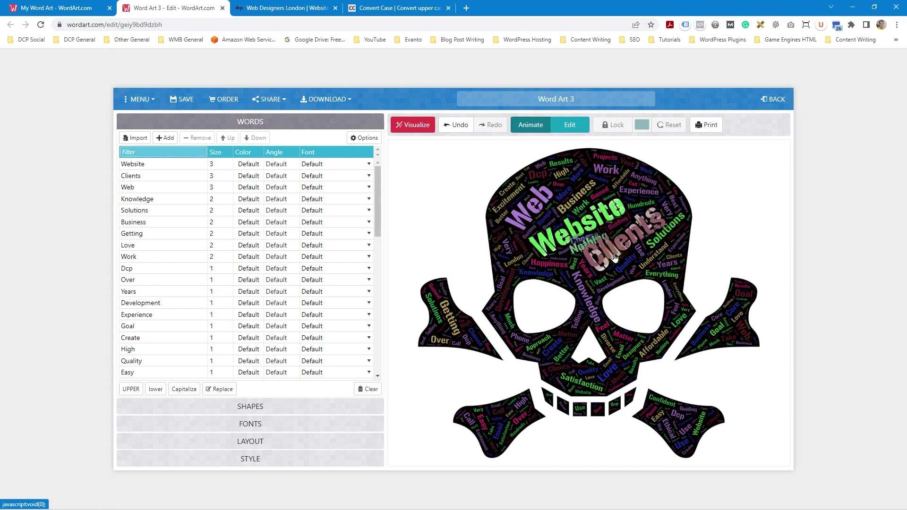
# Set the size of the word "Dcp" to 3 and the sizes of "Clients" and "Website" to 1.
pyautogui.click(230, 265)
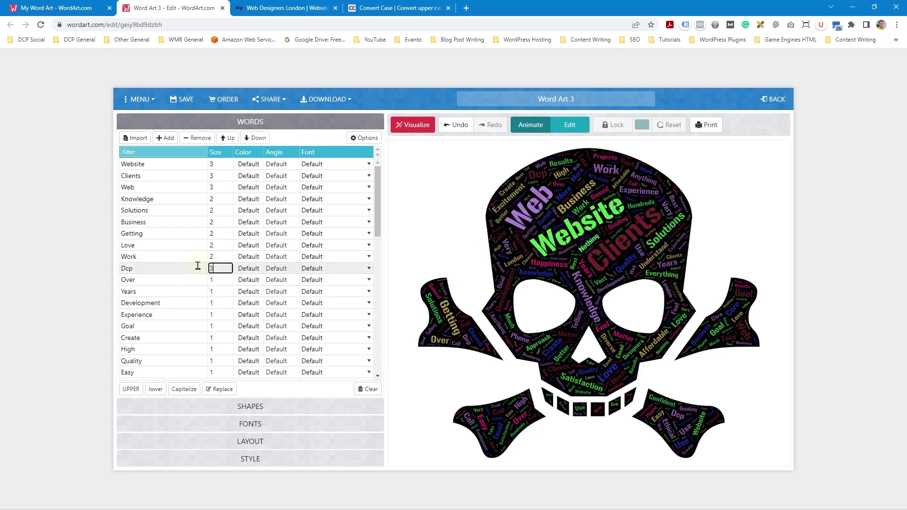
pyautogui.write('3')
pyautogui.click(64, 208)
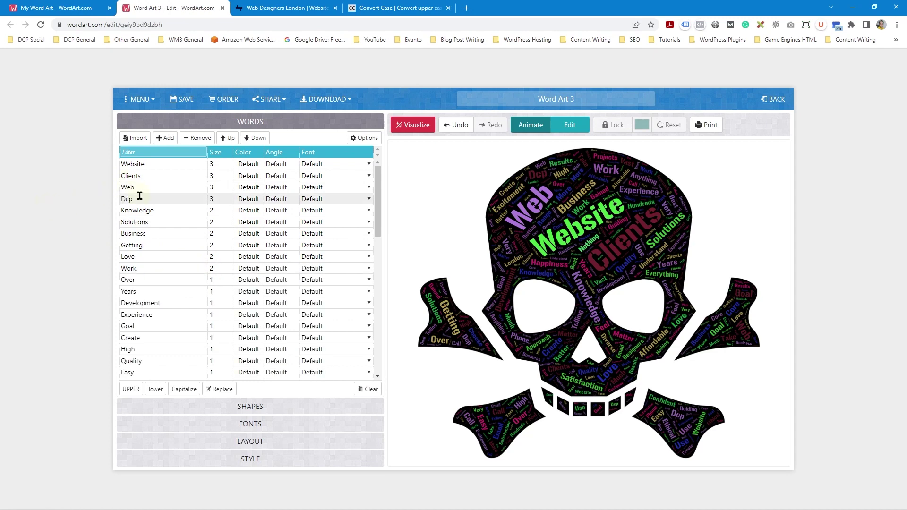
pyautogui.click(216, 176)
pyautogui.write('1')
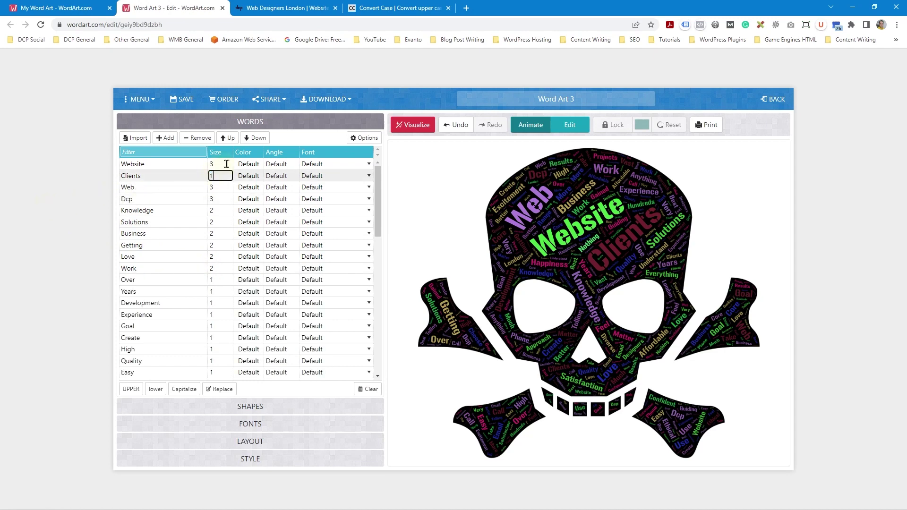
pyautogui.click(226, 164)
pyautogui.write('1')
pyautogui.click(46, 214)
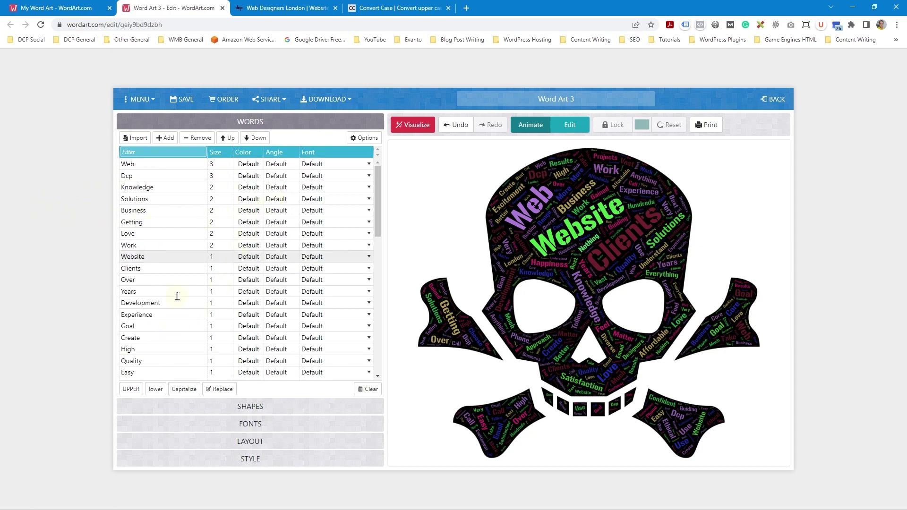
# Add the word "Designers" to the list with size 3 and regenerate the word cloud.
pyautogui.scroll(-10, 177, 296)
pyautogui.scroll(10, 179, 292)
pyautogui.scroll(3, 180, 290)
pyautogui.click(163, 139)
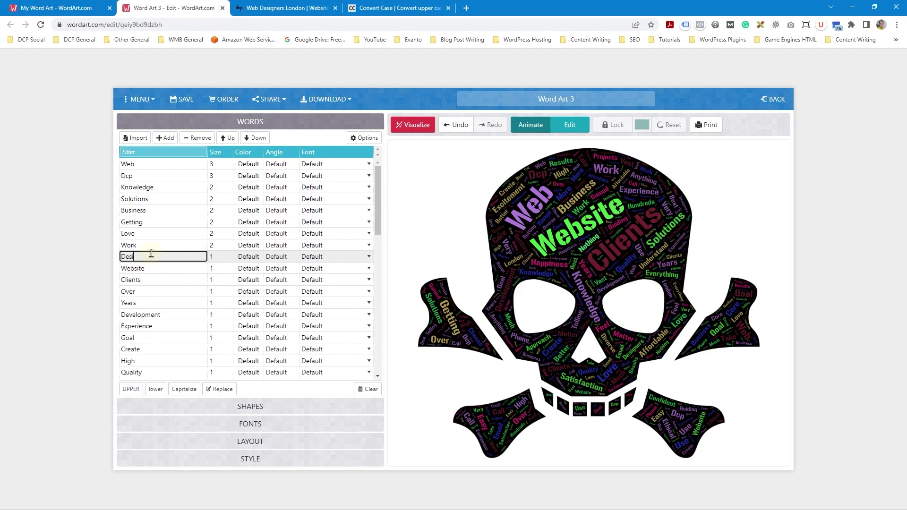
pyautogui.click(71, 259)
pyautogui.click(218, 256)
pyautogui.write('3')
pyautogui.click(26, 246)
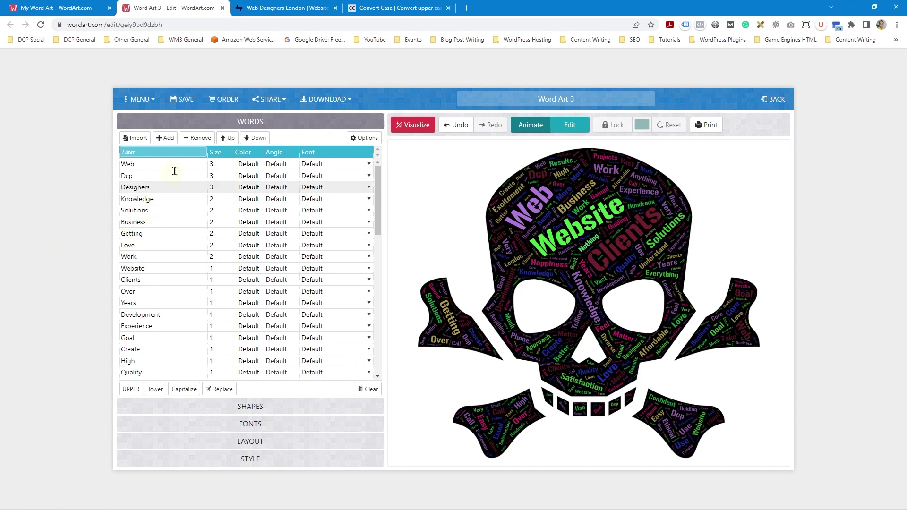
pyautogui.click(416, 125)
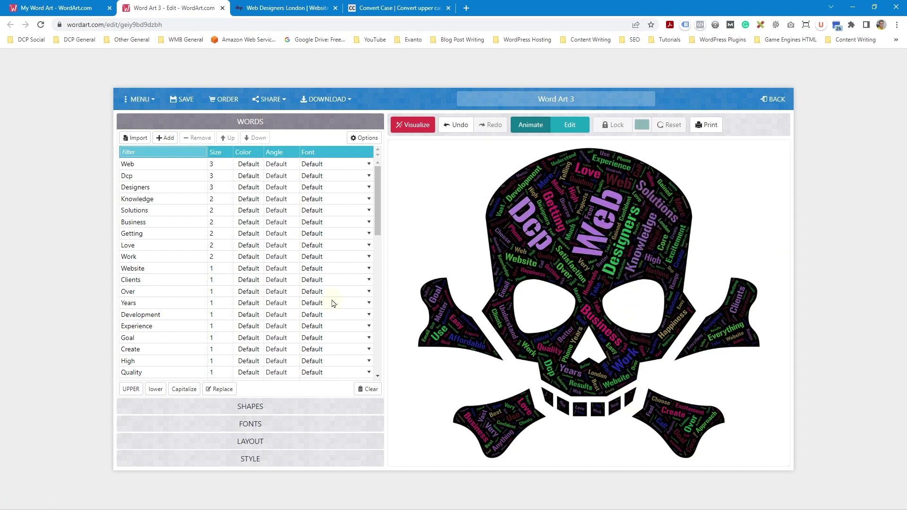
# Set the sizes of the words "Web", "Dcp" and "Designers" to 10 and regenerate the word cloud.
pyautogui.click(220, 164)
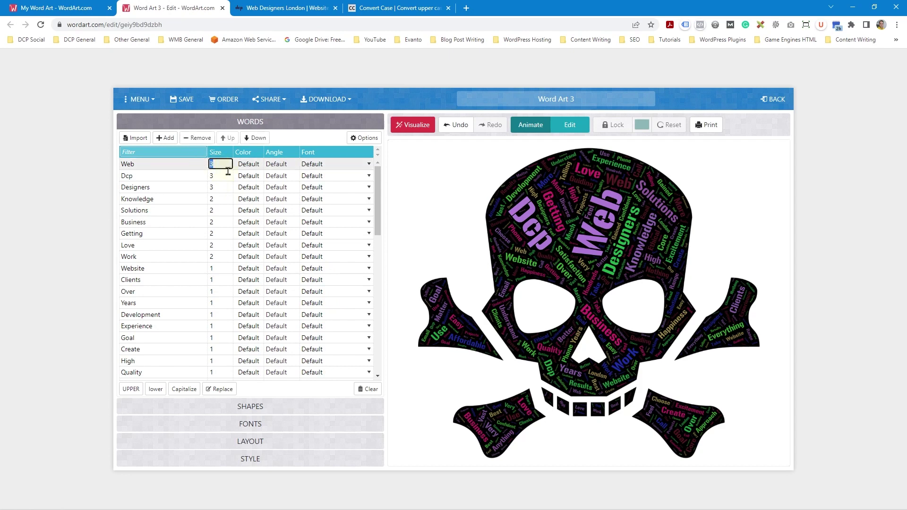
pyautogui.write('10')
pyautogui.press('Return')
pyautogui.write('10')
pyautogui.press('Return')
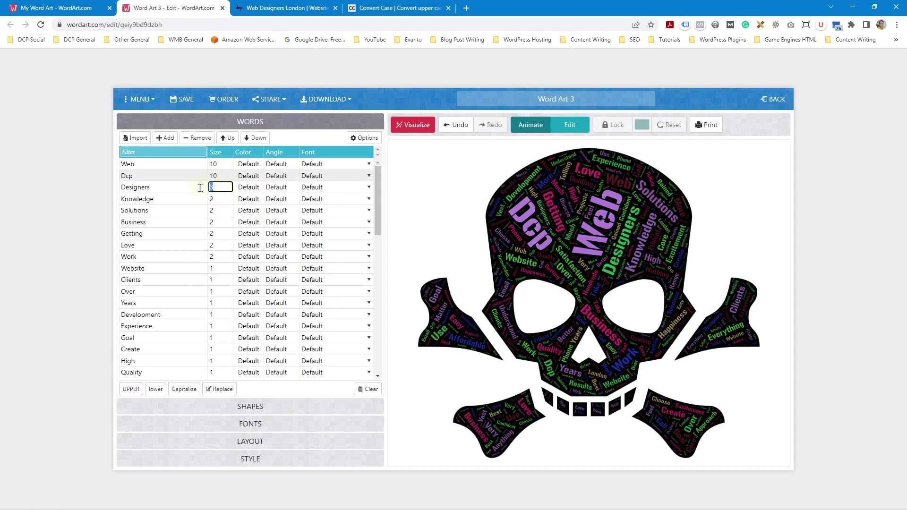
pyautogui.write('10')
pyautogui.click(412, 125)
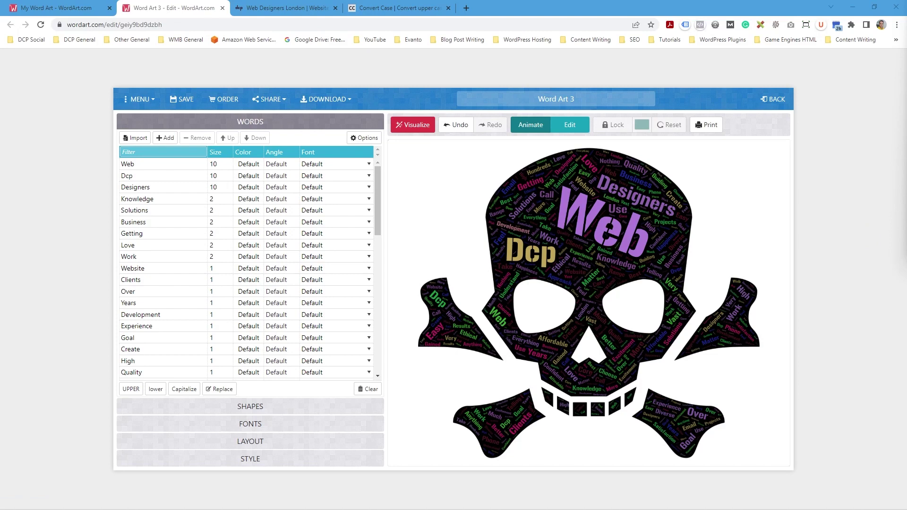
# Set the Size option to Maximize in the words options and regenerate the word cloud.
pyautogui.click(364, 137)
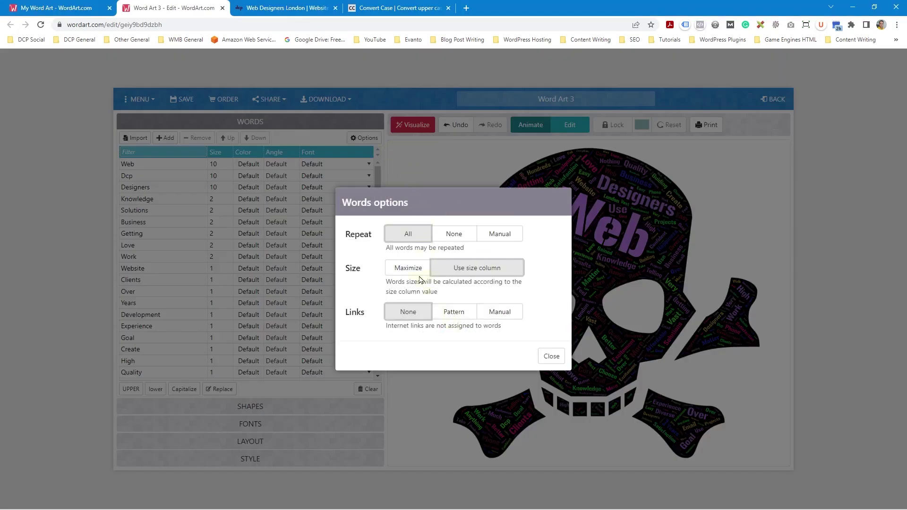
pyautogui.click(410, 273)
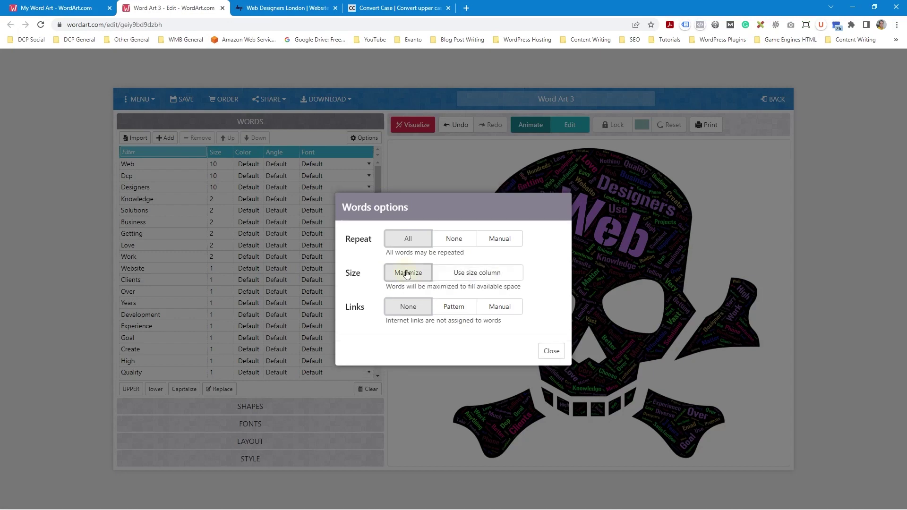
pyautogui.click(552, 352)
pyautogui.click(413, 126)
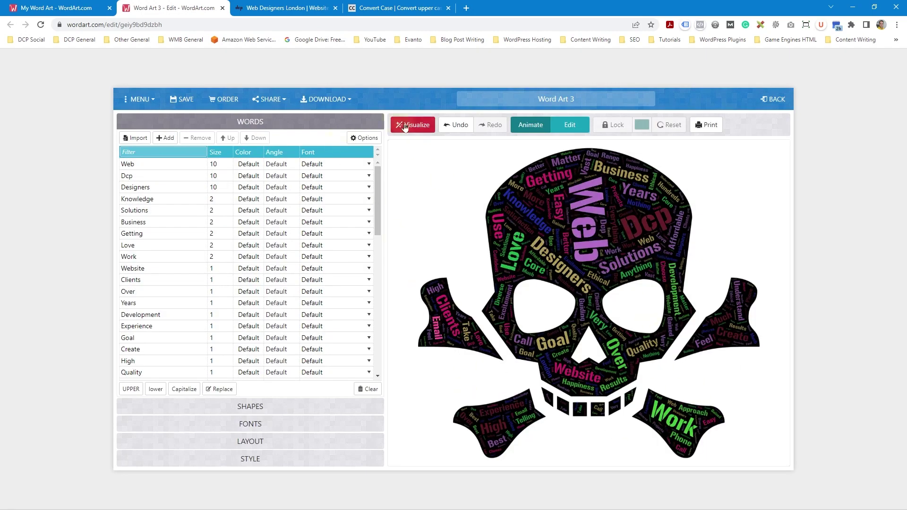
# Try the Pattern setting for Links, then set Links to Manual with links opening in a new window.
pyautogui.click(373, 138)
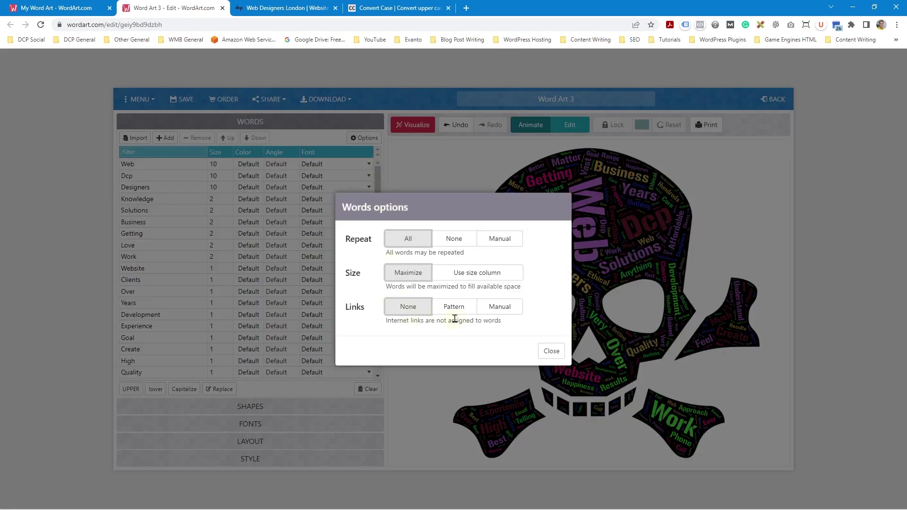
pyautogui.click(453, 308)
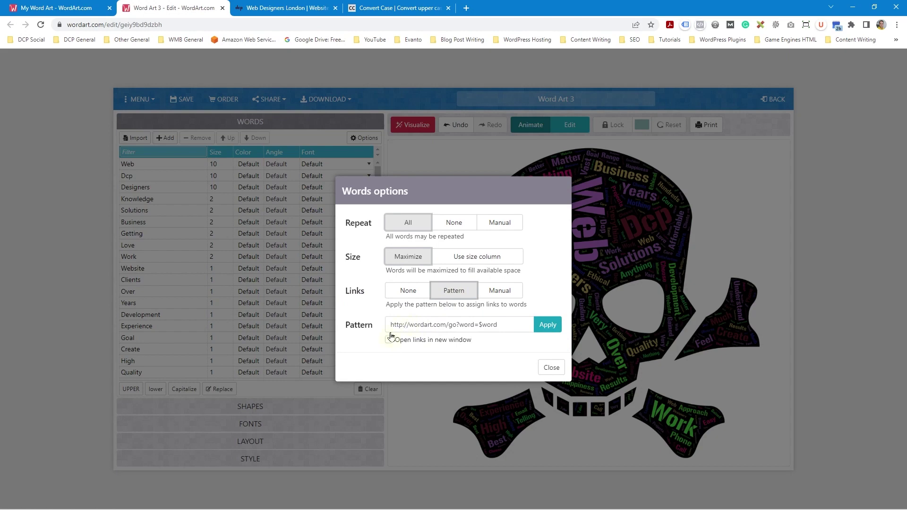
pyautogui.moveTo(388, 308); pyautogui.dragTo(536, 311)
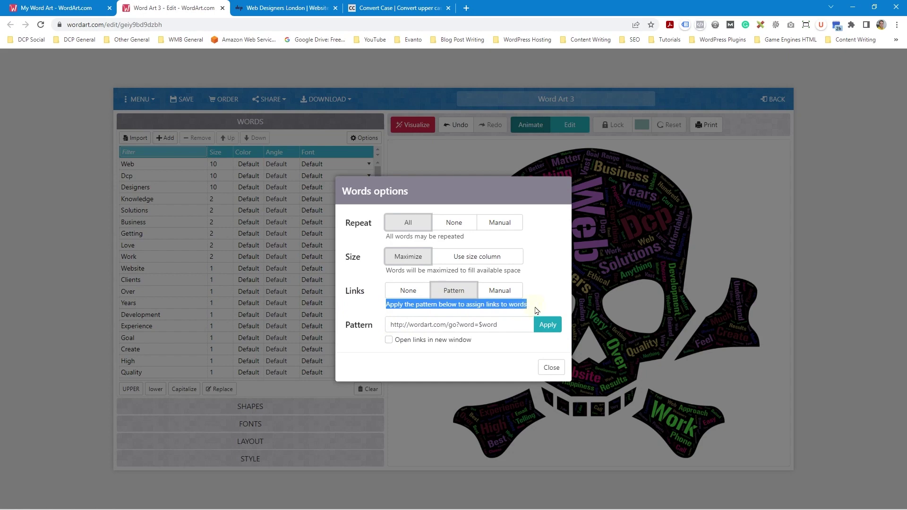
pyautogui.click(500, 291)
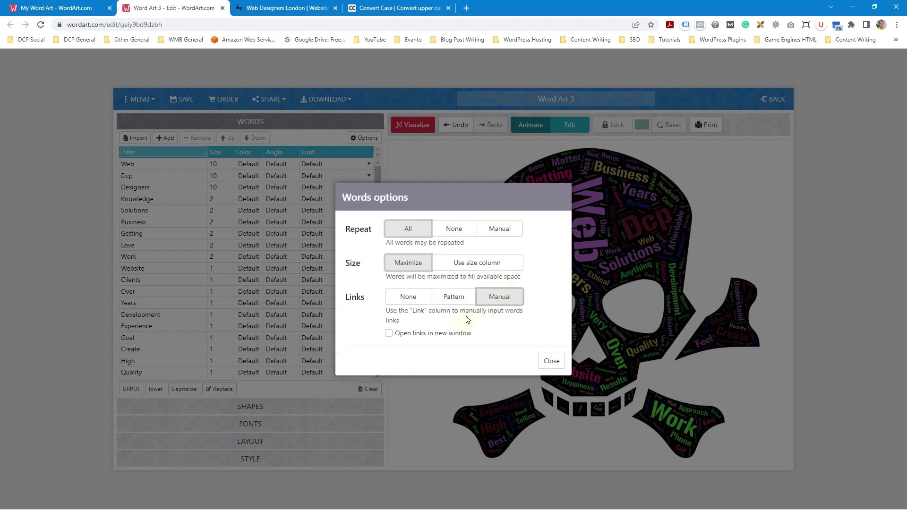
pyautogui.click(390, 334)
pyautogui.click(551, 361)
# Copy the dcpweb.co.uk website address from its browser tab for use as the link of the word "Web".
pyautogui.click(336, 165)
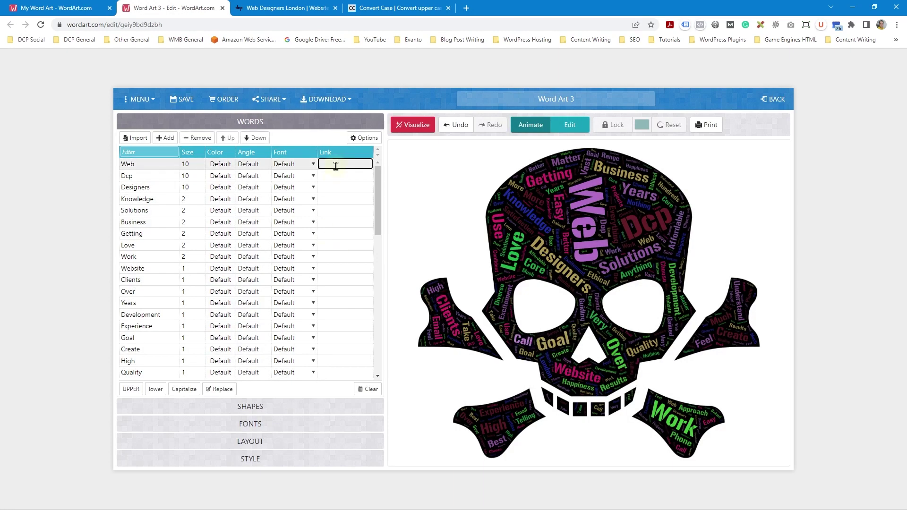
pyautogui.click(289, 7)
pyautogui.click(144, 24)
pyautogui.hotkey('ctrl', 'c')
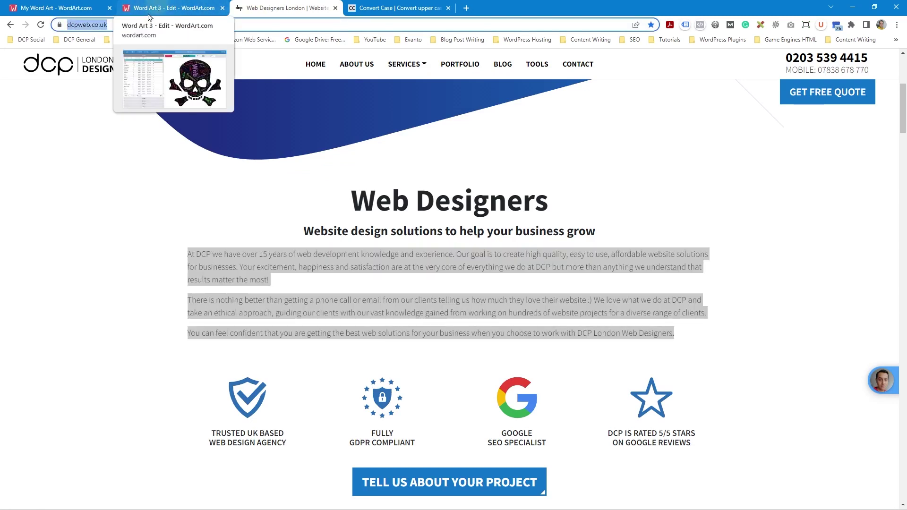
# Assign the copied website address as the link of "Web", "Dcp" and "Designers" and regenerate the word cloud.
pyautogui.click(164, 13)
pyautogui.hotkey('ctrl', 'v')
pyautogui.press('Return')
pyautogui.hotkey('ctrl', 'v')
pyautogui.press('Return')
pyautogui.hotkey('ctrl', 'v')
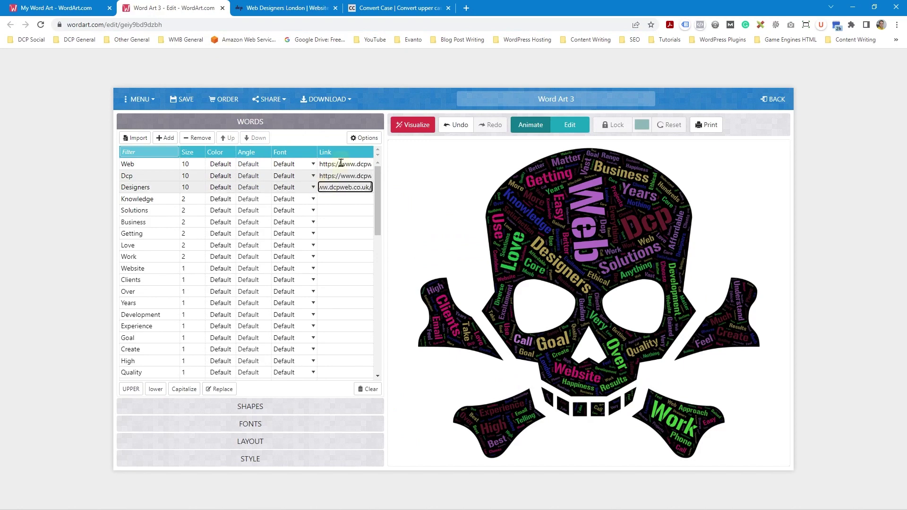
pyautogui.click(56, 216)
pyautogui.click(413, 125)
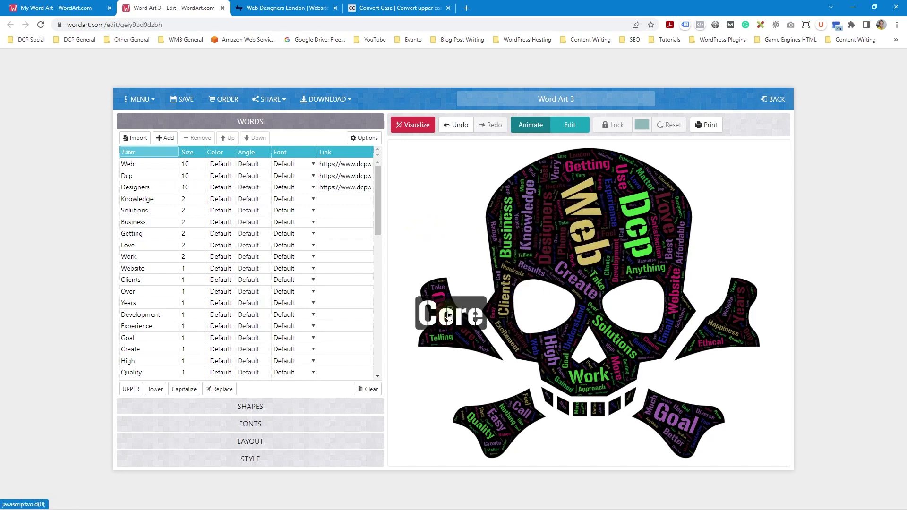
# Test the links of the words "Web" and "Knowledge" in the cloud and view the website's Blog page.
pyautogui.click(594, 224)
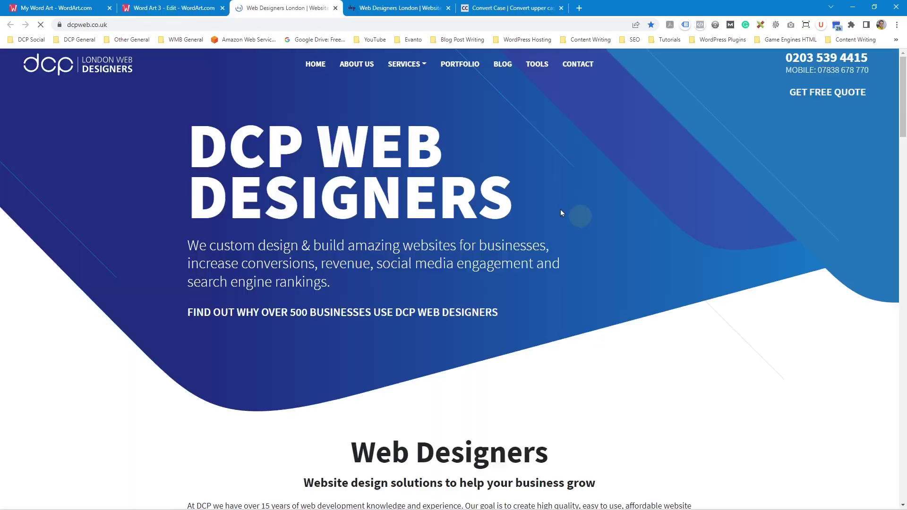
pyautogui.click(335, 9)
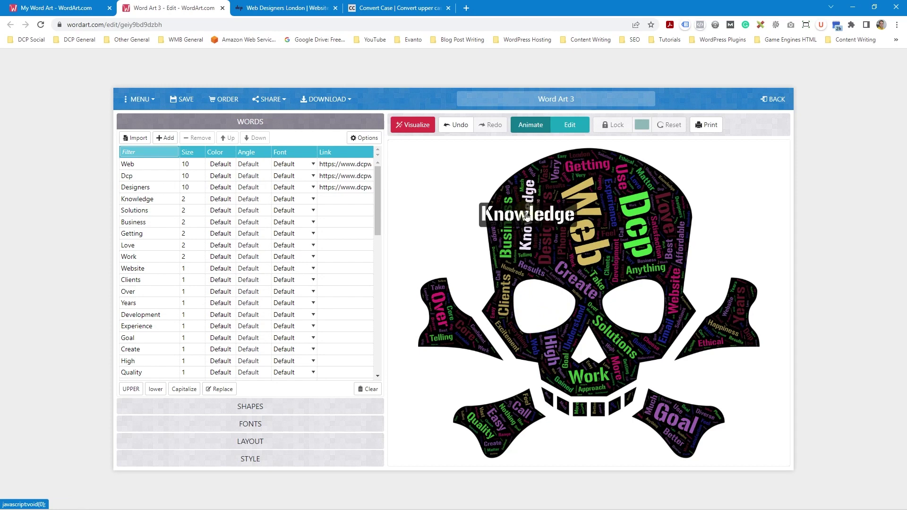
pyautogui.click(527, 215)
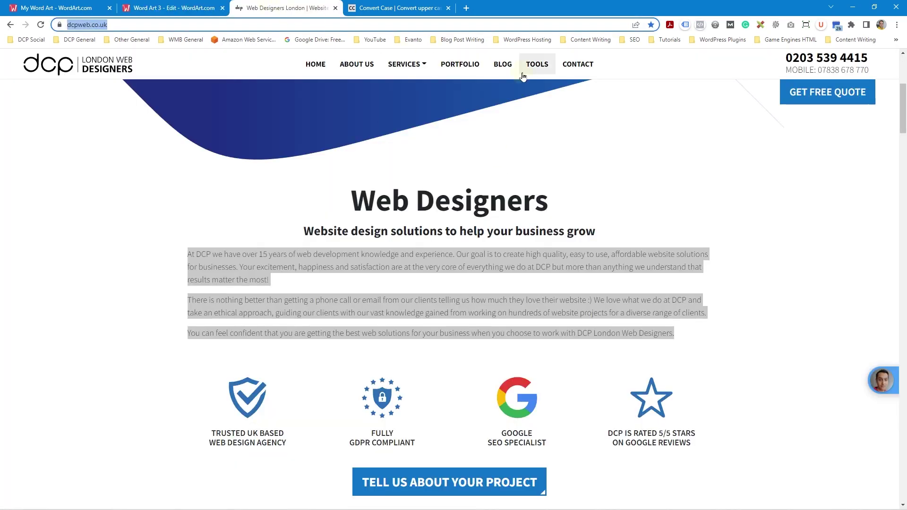
pyautogui.click(502, 63)
pyautogui.click(167, 9)
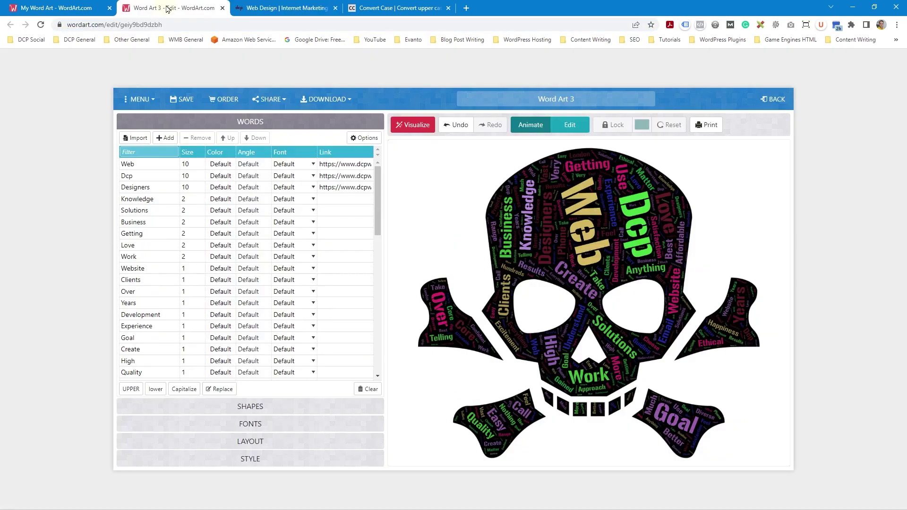
# Filter the words list by "kmow".
pyautogui.scroll(-1, 190, 326)
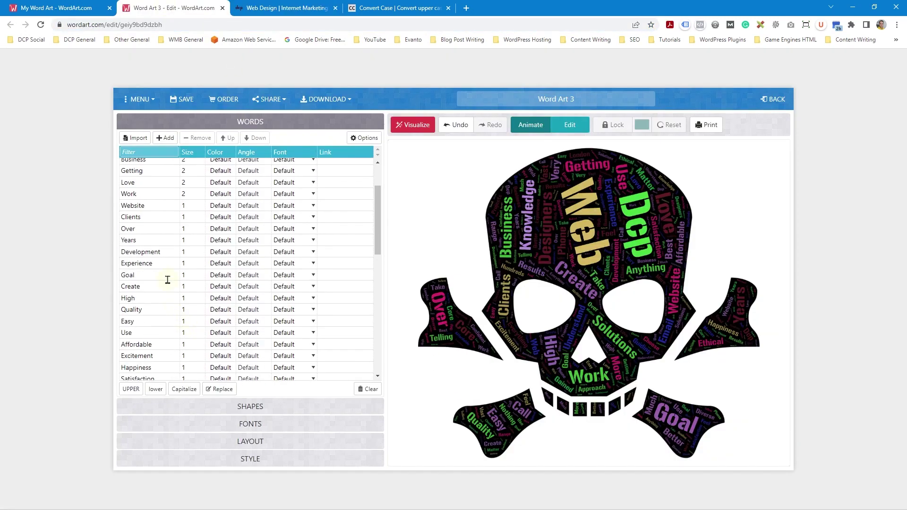
pyautogui.scroll(-2, 168, 280)
pyautogui.scroll(3, 168, 280)
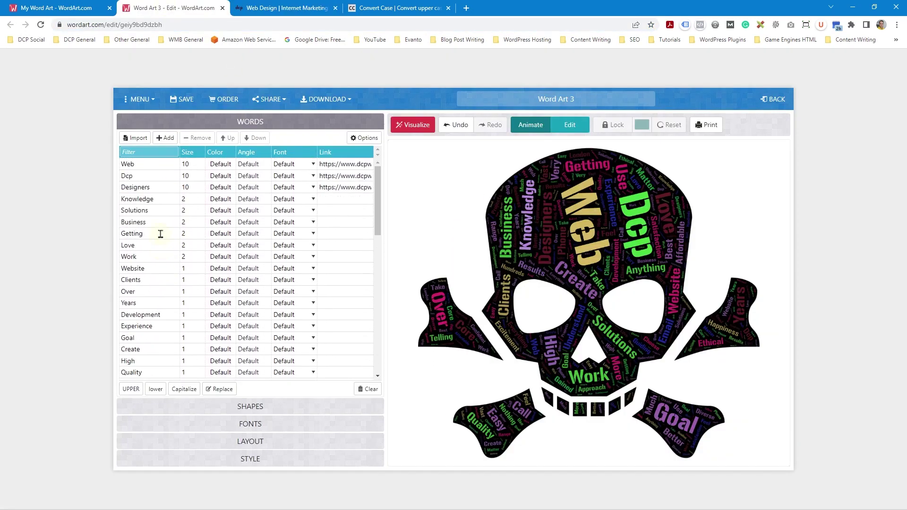
pyautogui.click(150, 152)
pyautogui.write('kmow')
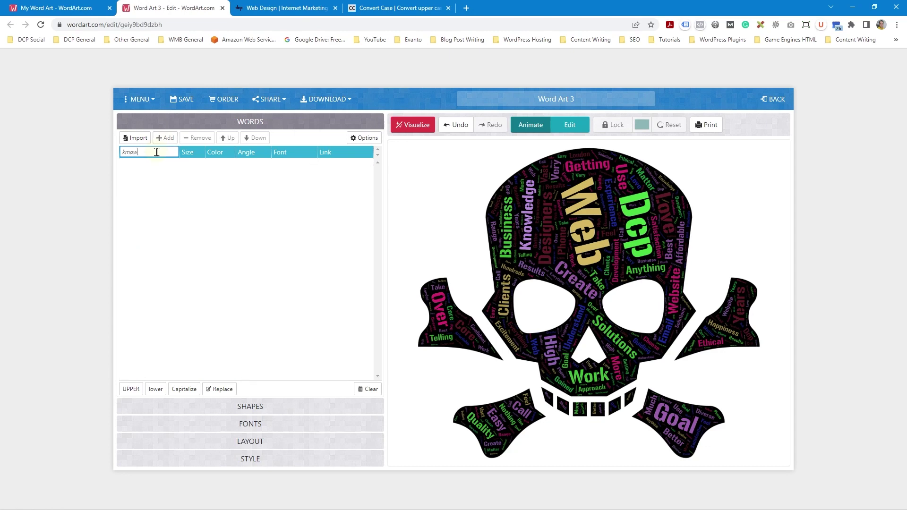
# Filter the word list for "know" and paste the copied web address as the link of the word Knowledge.
pyautogui.press('BackSpace')
pyautogui.press('BackSpace')
pyautogui.write('n')
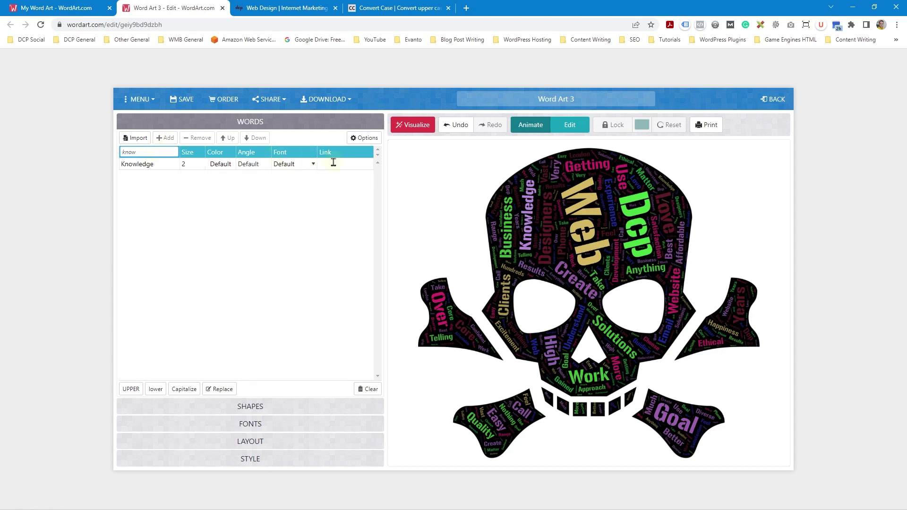
pyautogui.click(333, 162)
pyautogui.hotkey('ctrl', 'v')
pyautogui.click(290, 213)
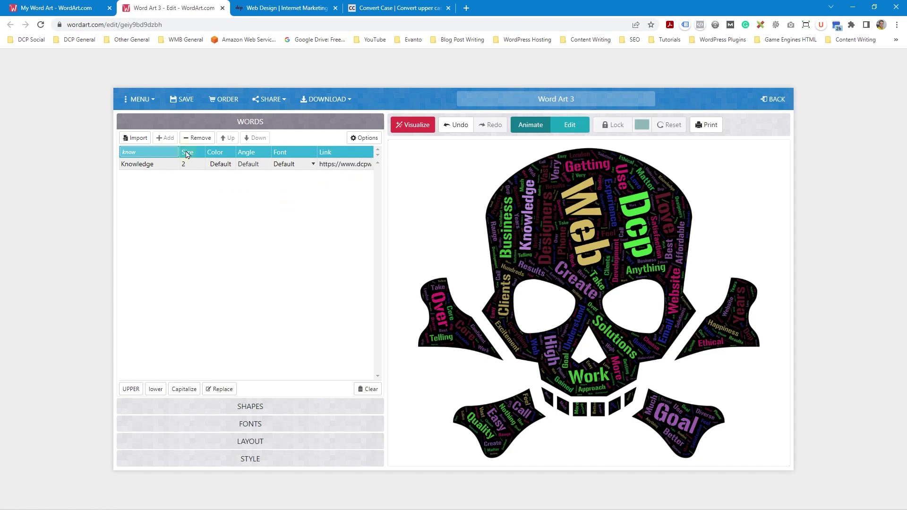
# Clear the word filter and look through the full word list.
pyautogui.doubleClick(154, 152)
pyautogui.press('BackSpace')
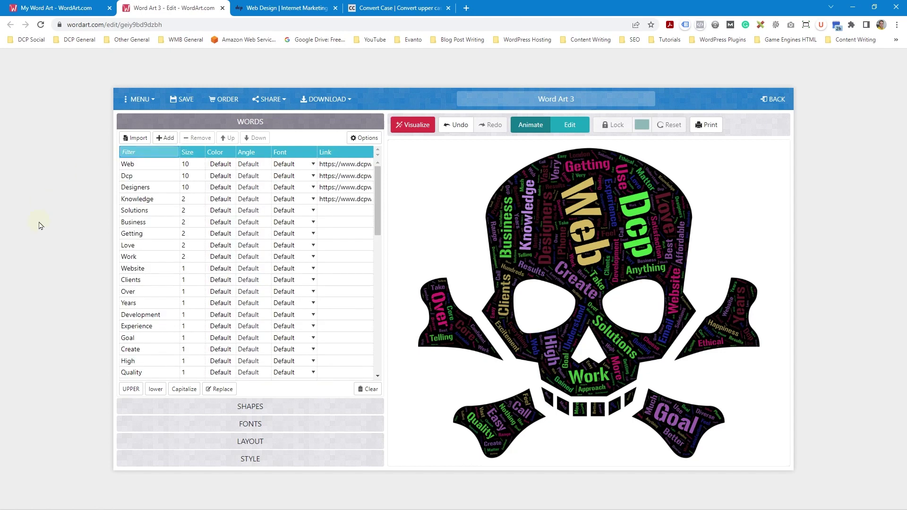
pyautogui.scroll(-8, 319, 305)
pyautogui.scroll(10, 319, 305)
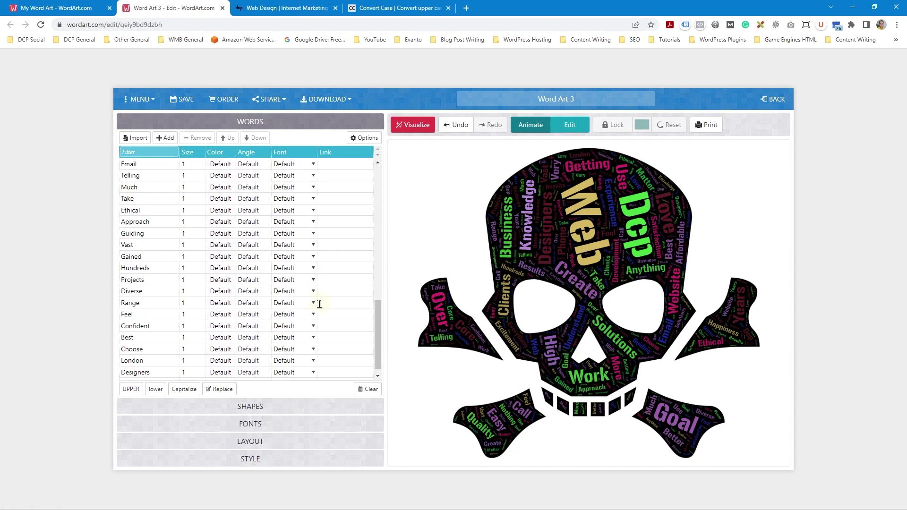
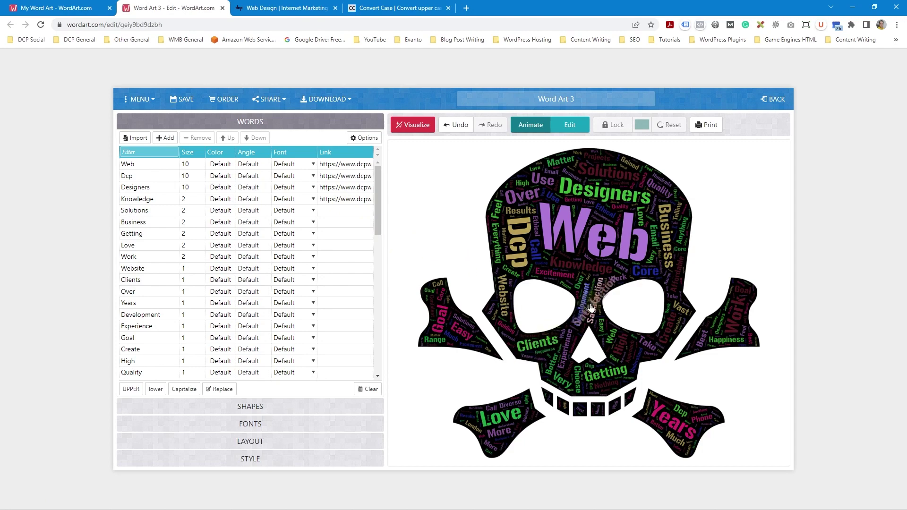
# Test the link on Knowledge in the skull word cloud, look through the blog page it opens, and return to Word Art 3.
pyautogui.click(581, 271)
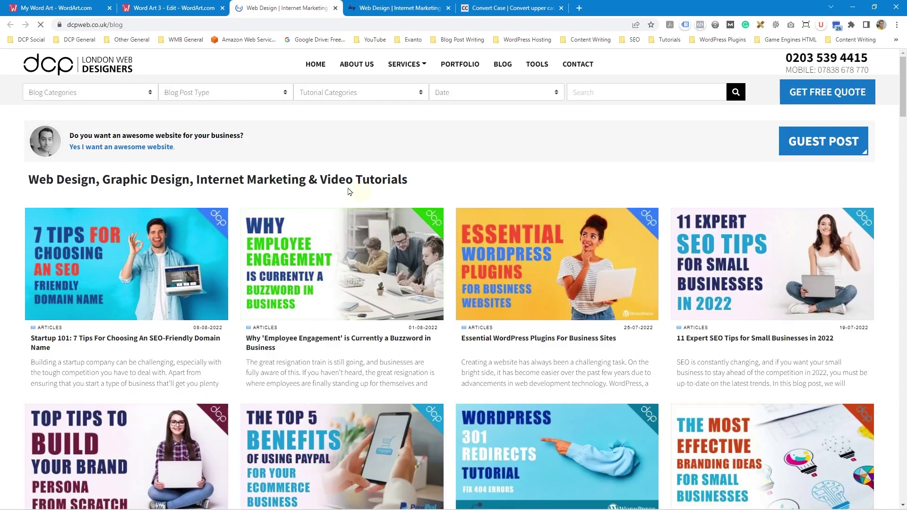
pyautogui.scroll(-20, 383, 305)
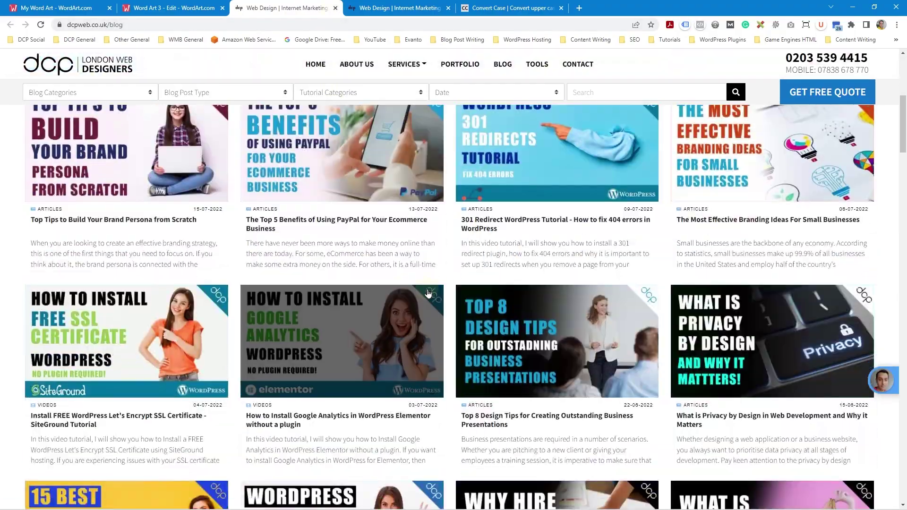
pyautogui.scroll(-20, 469, 316)
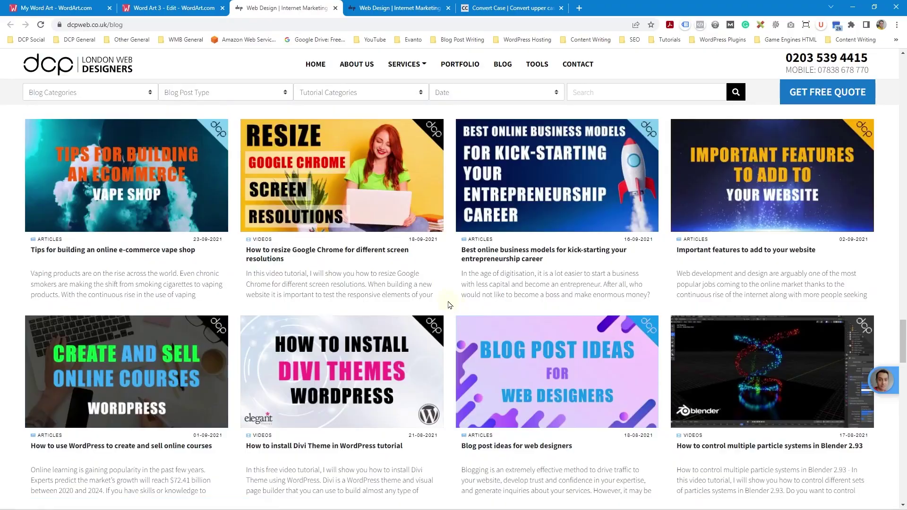
pyautogui.scroll(-20, 454, 307)
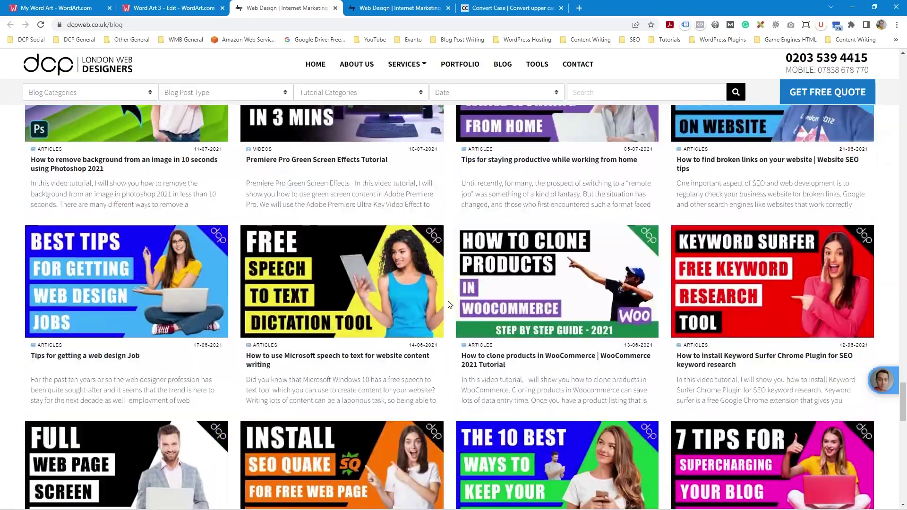
pyautogui.scroll(20, 449, 303)
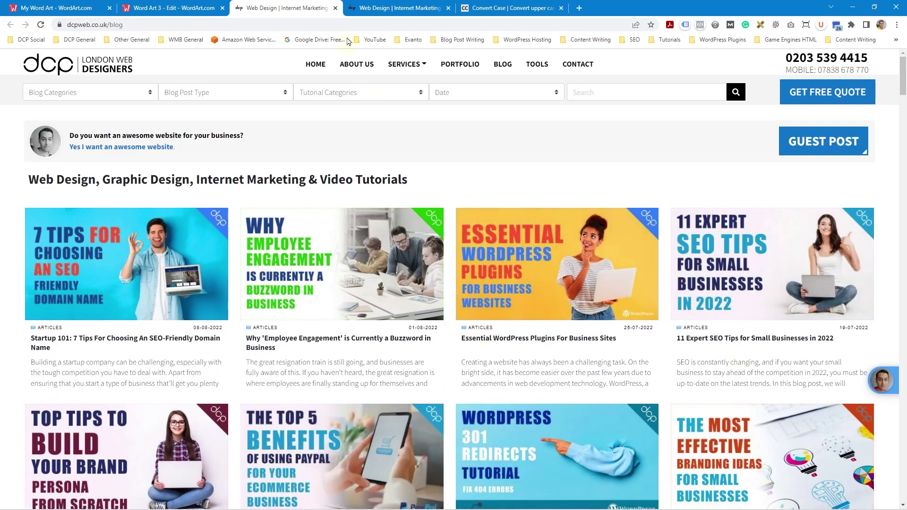
pyautogui.click(335, 8)
pyautogui.click(333, 9)
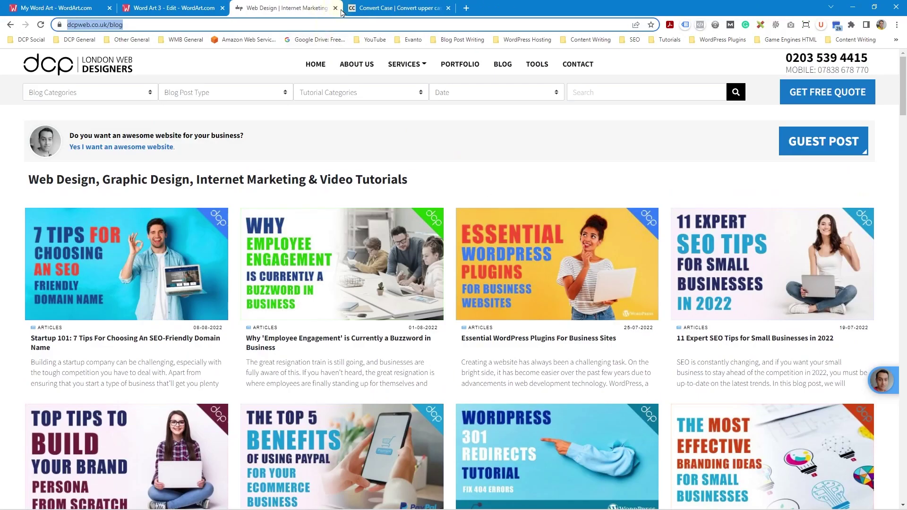
pyautogui.click(197, 16)
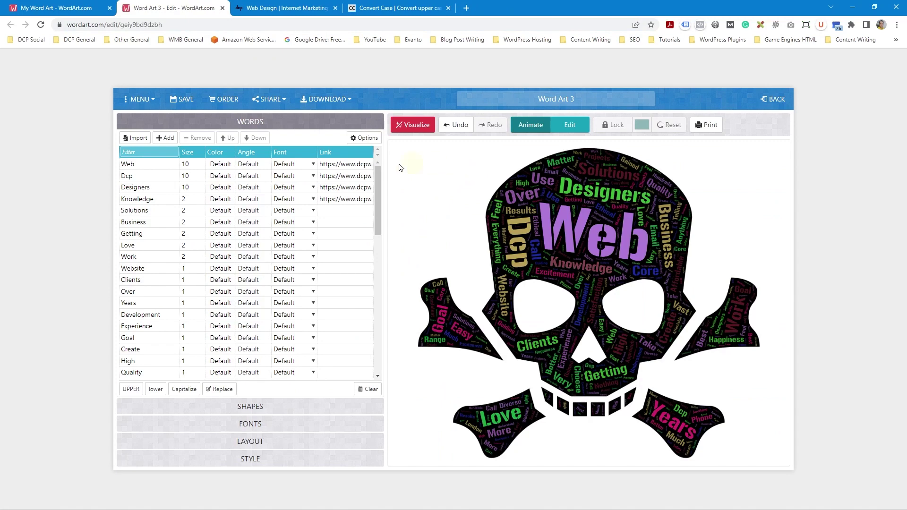
# Save Word Art 3, close its editor, and reload the list of saved word art.
pyautogui.click(182, 100)
pyautogui.hotkey('ctrl', 'w')
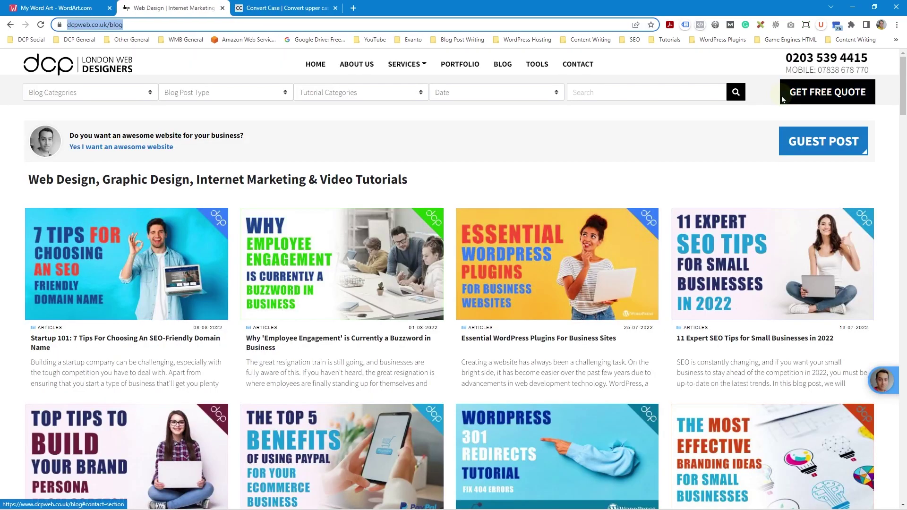
pyautogui.click(83, 10)
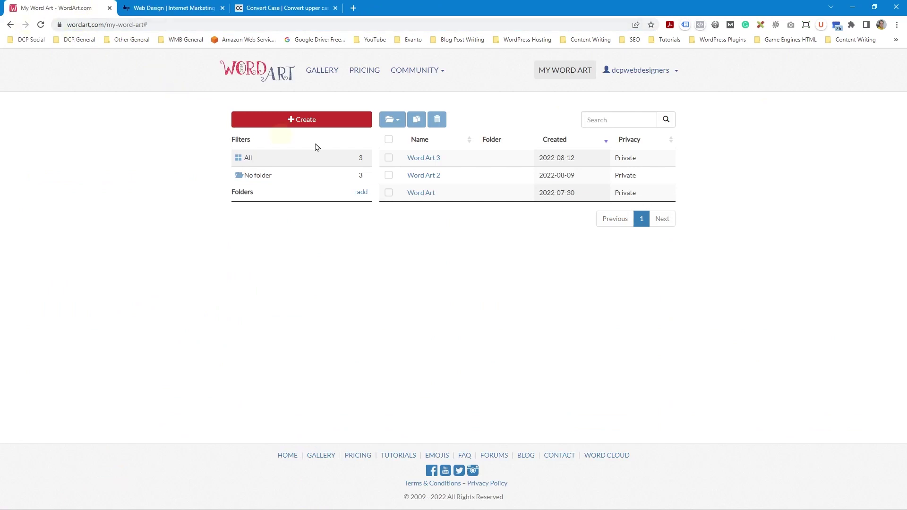
pyautogui.click(40, 25)
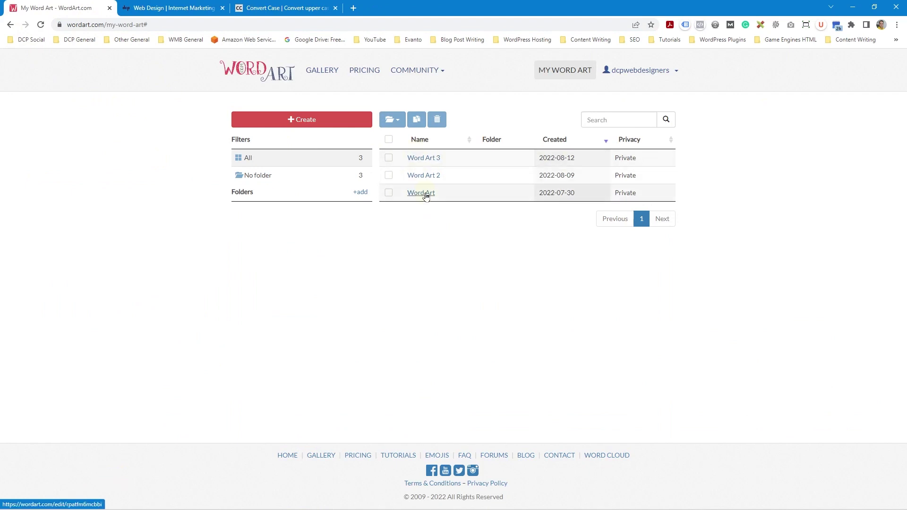
# View the saved Word Art design and close it, and open Word Art 2 to examine its word list.
pyautogui.click(425, 194)
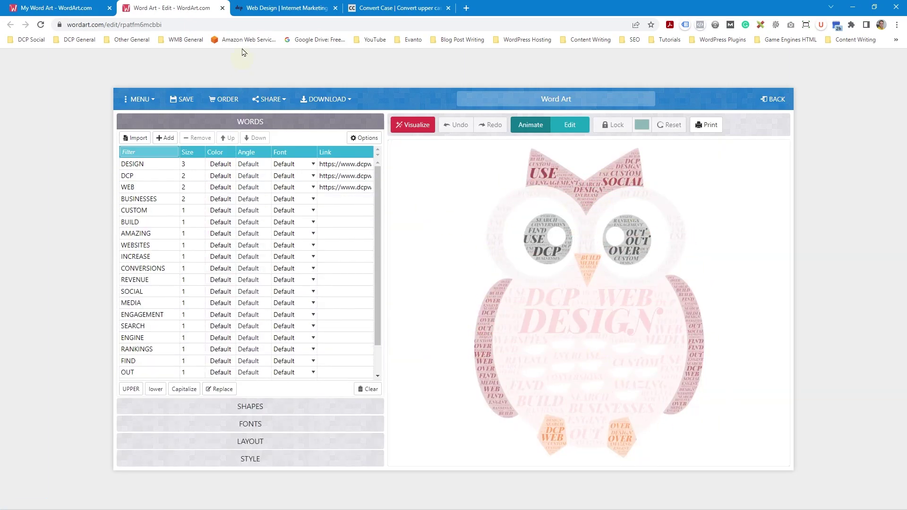
pyautogui.click(223, 8)
pyautogui.click(427, 176)
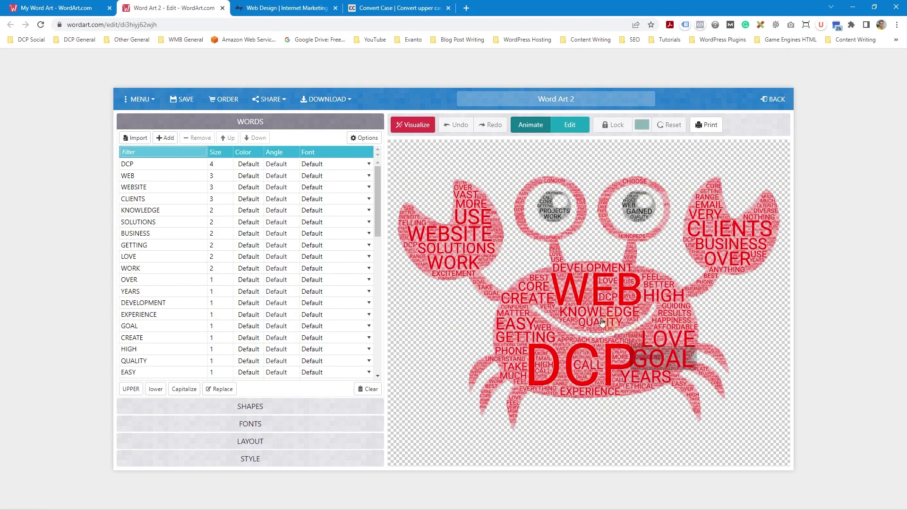
pyautogui.scroll(-5, 191, 289)
pyautogui.scroll(4, 186, 284)
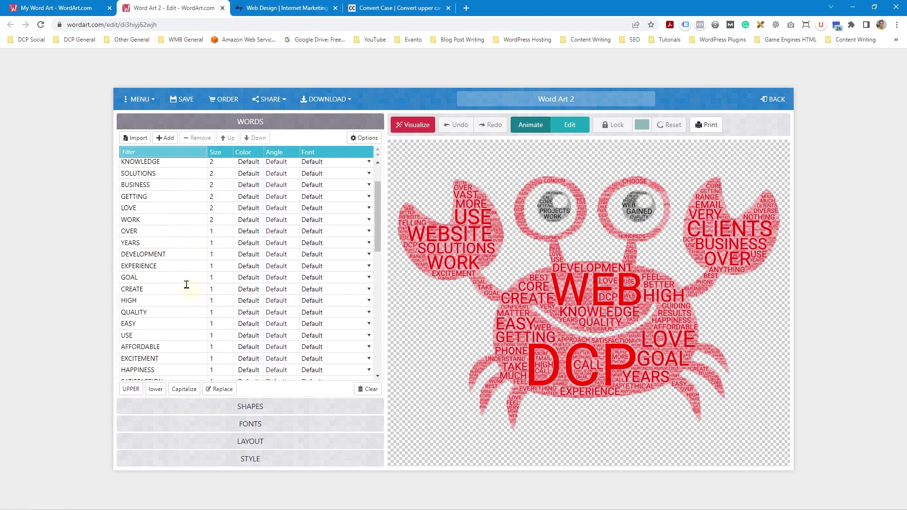
pyautogui.scroll(1, 140, 227)
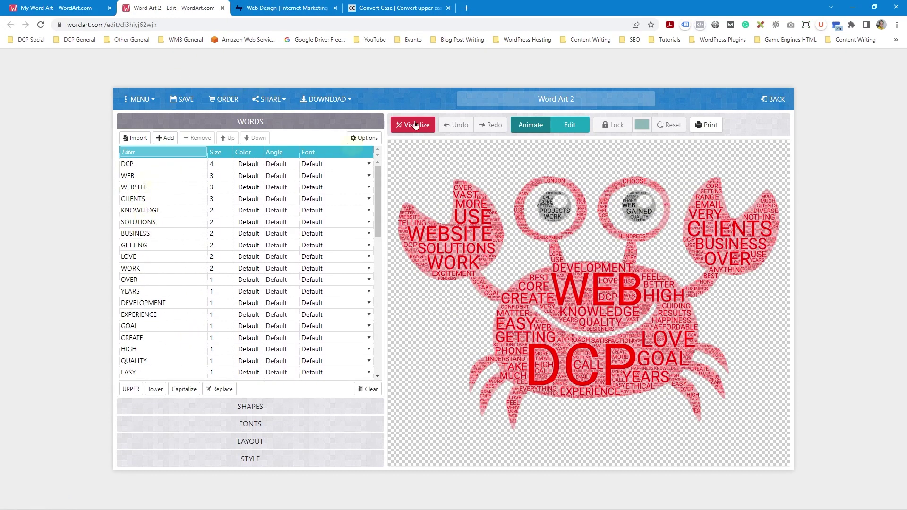
# Examine the uppercase source text on Convert Case and compare it with the words in Word Art 2.
pyautogui.click(399, 8)
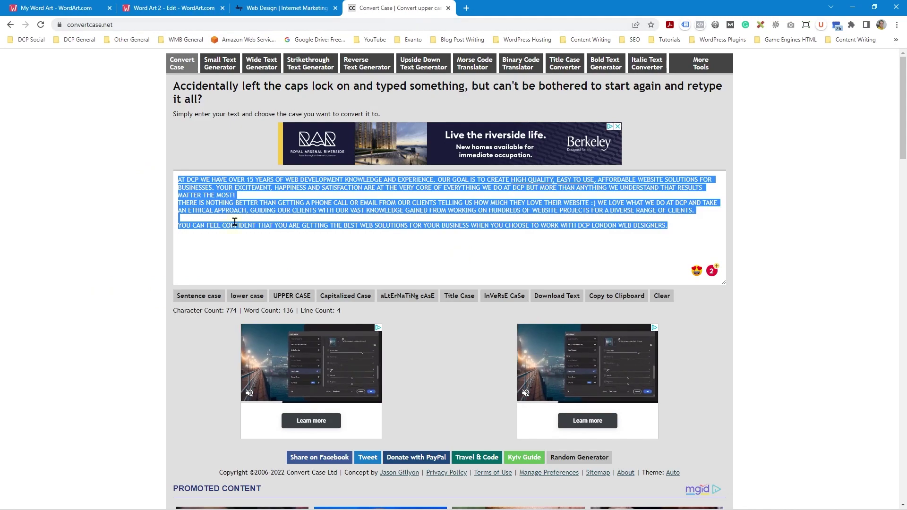
pyautogui.click(191, 10)
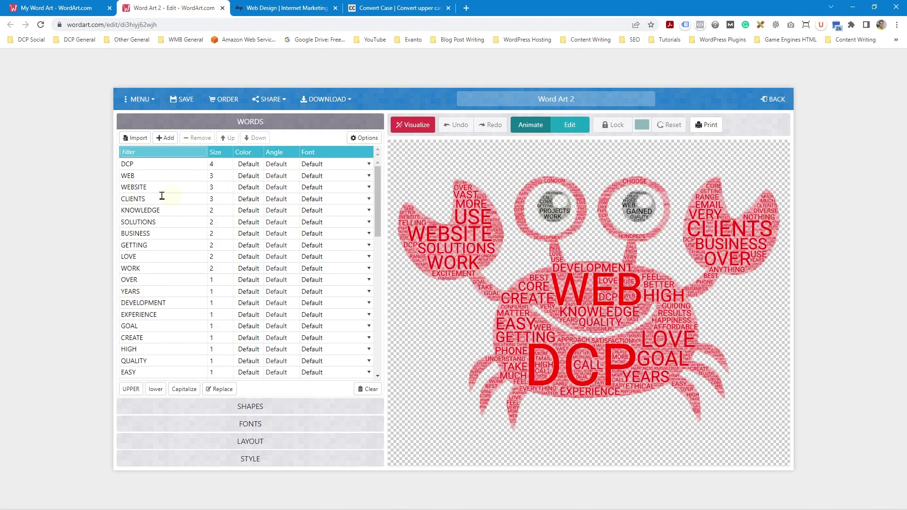
pyautogui.scroll(-2, 135, 189)
pyautogui.scroll(2, 138, 202)
pyautogui.click(129, 141)
pyautogui.rightClick(394, 247)
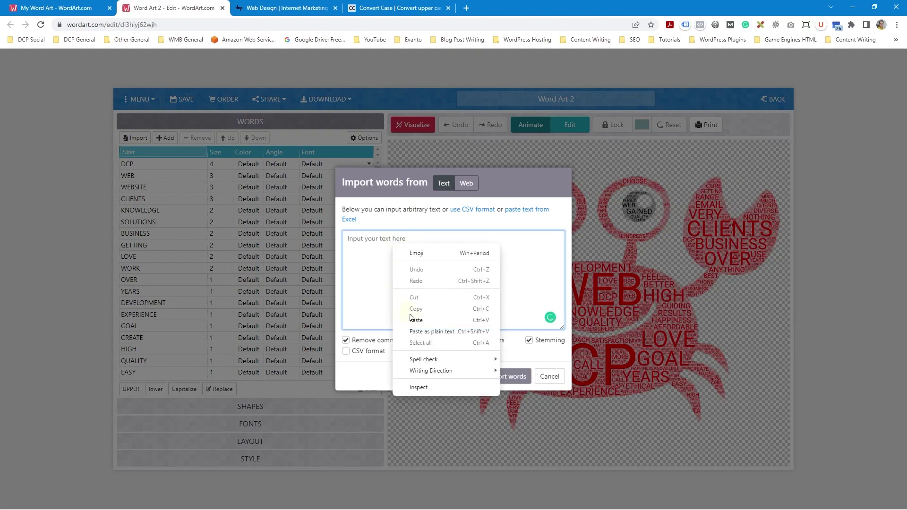
pyautogui.click(555, 377)
pyautogui.click(550, 376)
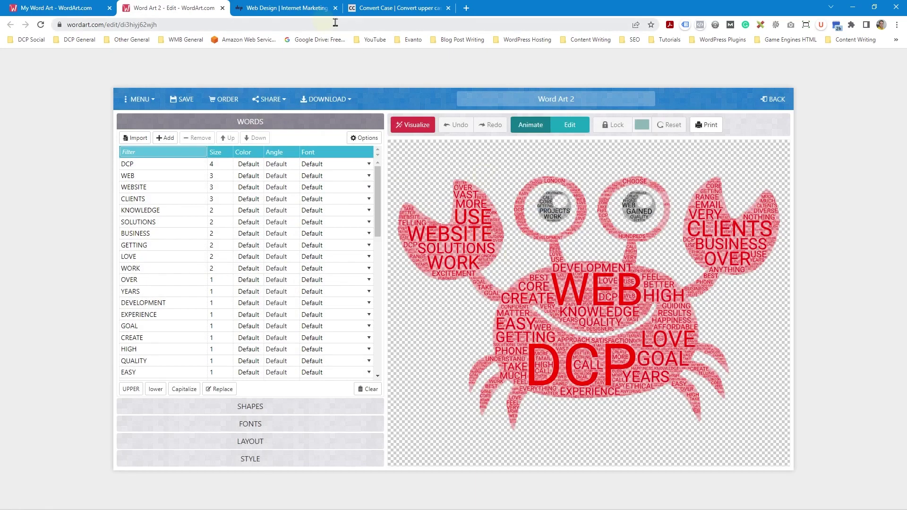
# Check the Convert Case text once more, close Word Art 2, and return to the saved word art list.
pyautogui.click(399, 8)
pyautogui.click(156, 8)
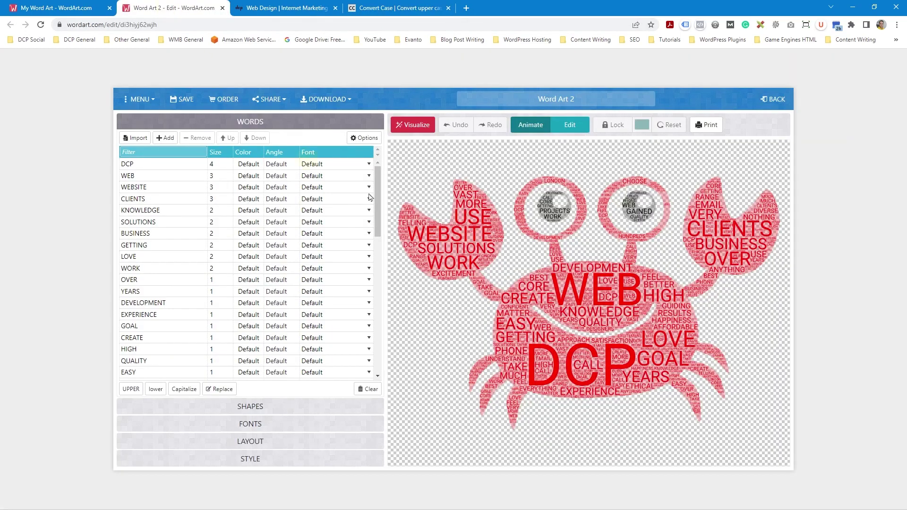
pyautogui.click(223, 8)
pyautogui.click(57, 8)
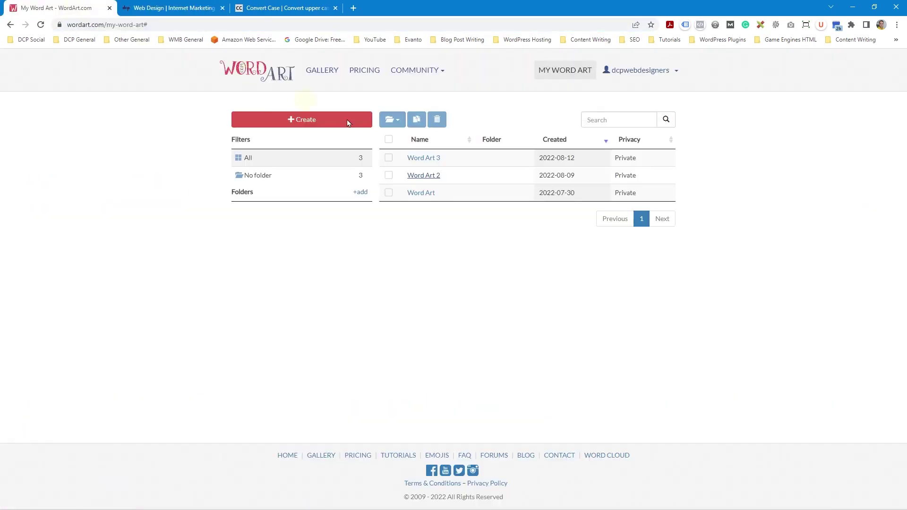
# Open Word Art 3 and tile the browser beside the Word Cloud Generator folder window, widening the browser to about two thirds of the screen.
pyautogui.click(424, 158)
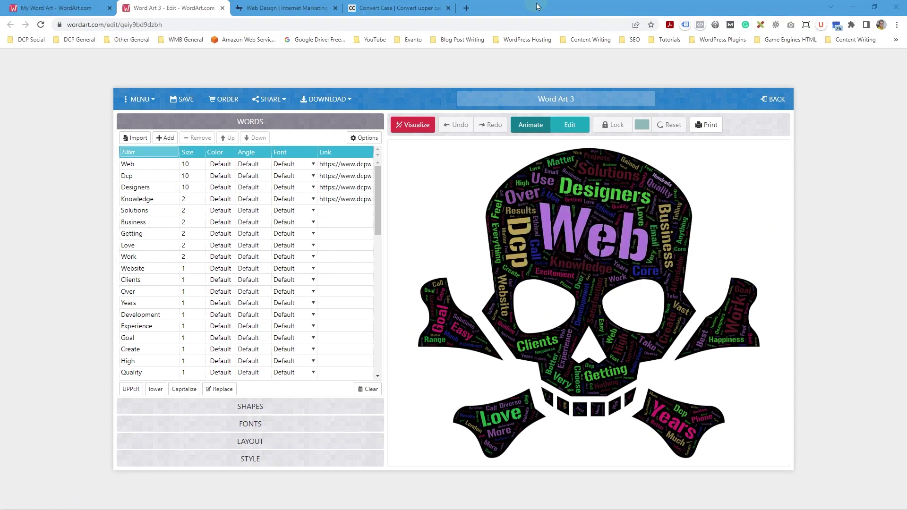
pyautogui.press('super+Left')
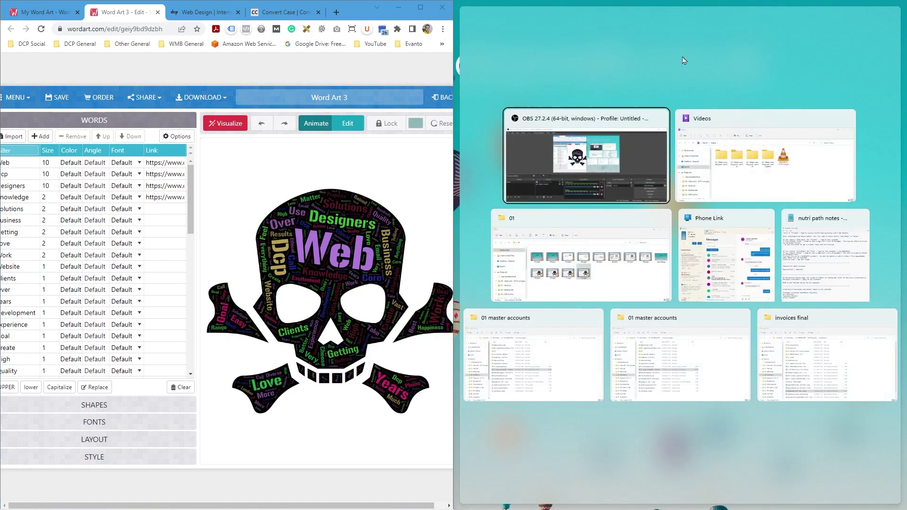
pyautogui.press('Escape')
pyautogui.click(653, 140)
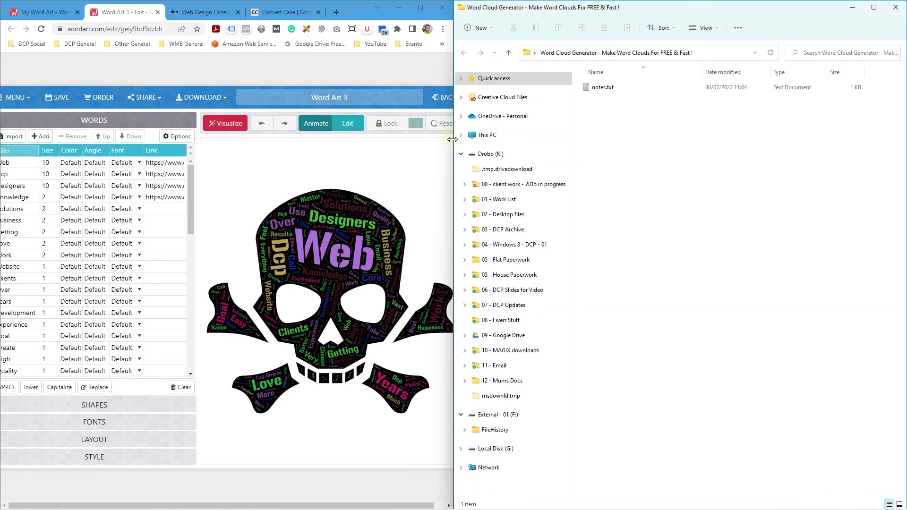
pyautogui.moveTo(453, 139); pyautogui.dragTo(618, 154)
pyautogui.click(624, 155)
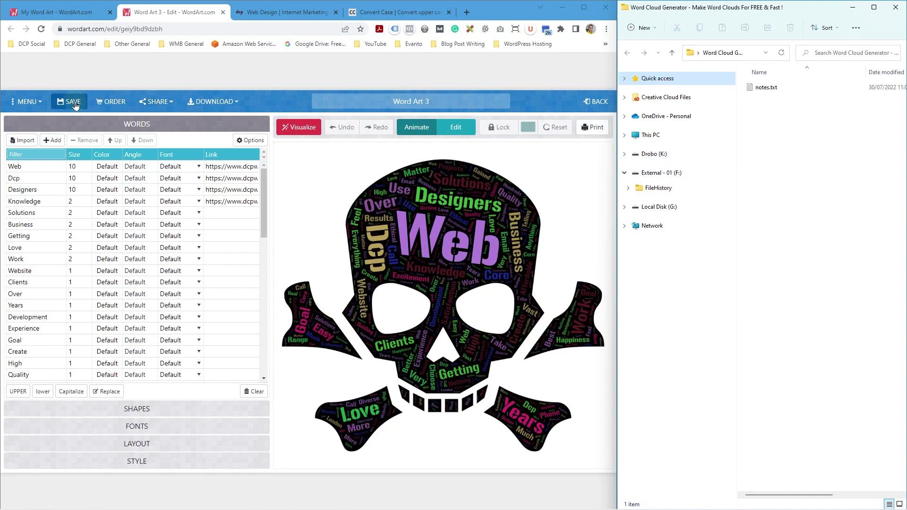
# Download Word Art 3 as a Standard PNG and place the downloaded file in the Word Cloud Generator folder.
pyautogui.click(171, 102)
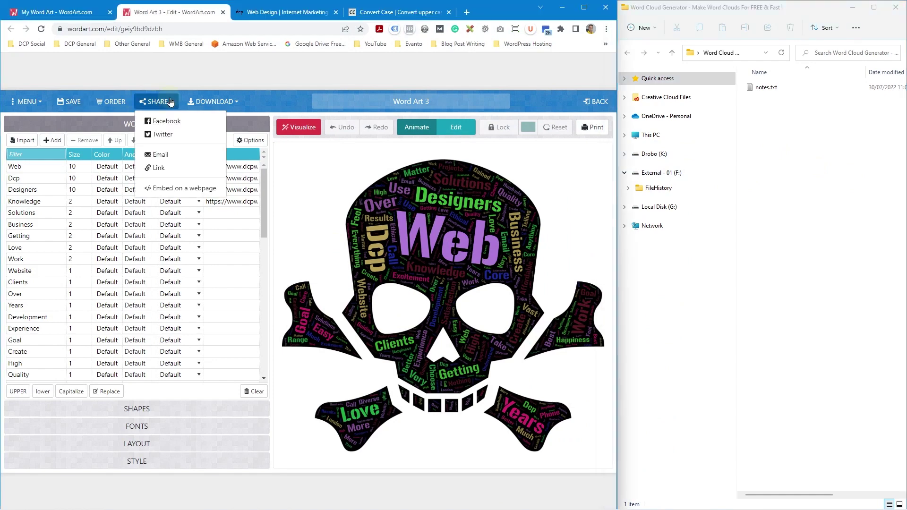
pyautogui.moveTo(212, 103)
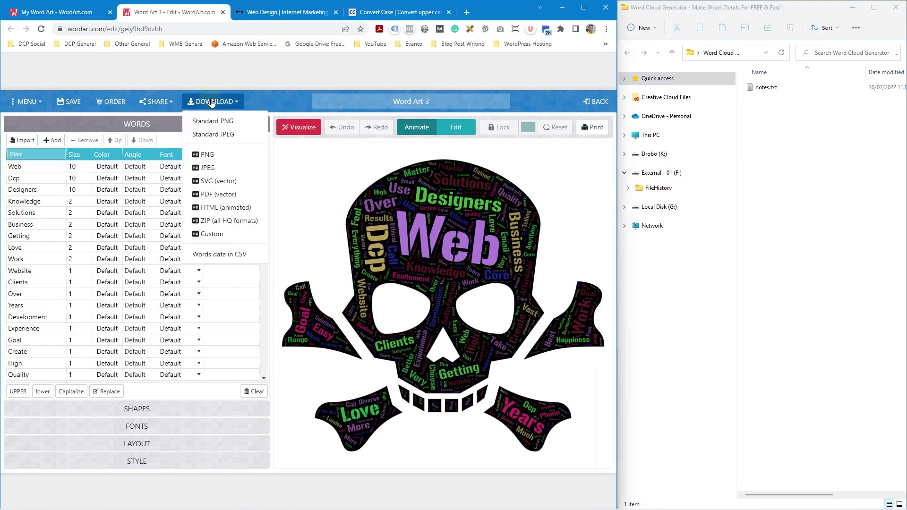
pyautogui.click(220, 123)
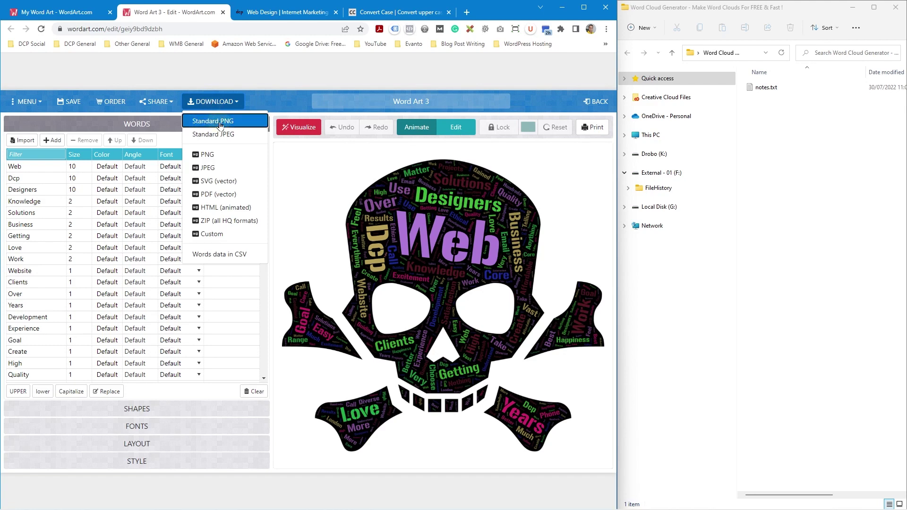
pyautogui.moveTo(42, 499); pyautogui.dragTo(820, 277)
pyautogui.moveTo(819, 187); pyautogui.dragTo(810, 183)
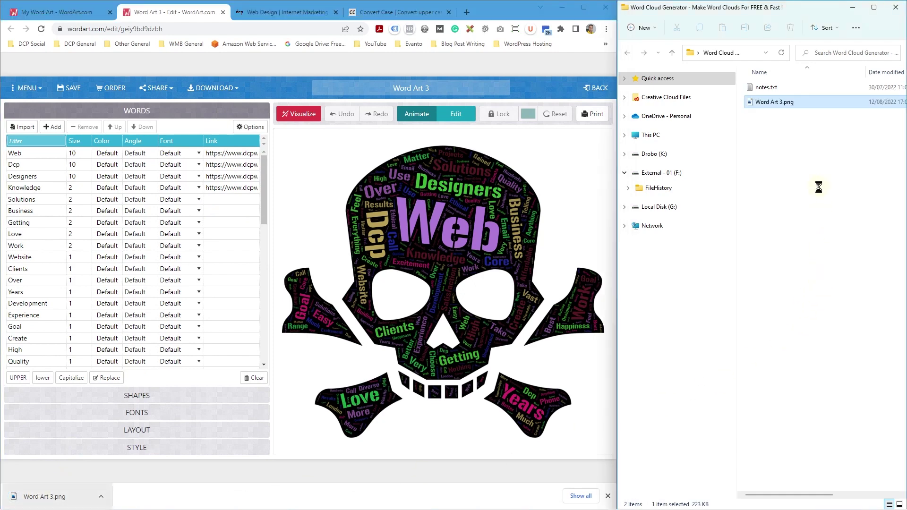
# Open Word Art 3.png from the folder to examine the exported image, and close the viewer.
pyautogui.click(774, 103)
pyautogui.doubleClick(775, 103)
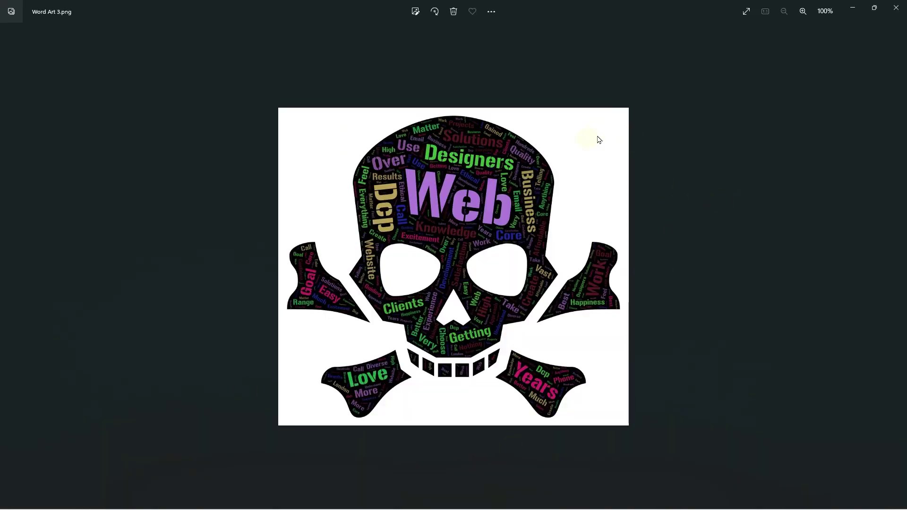
pyautogui.click(896, 8)
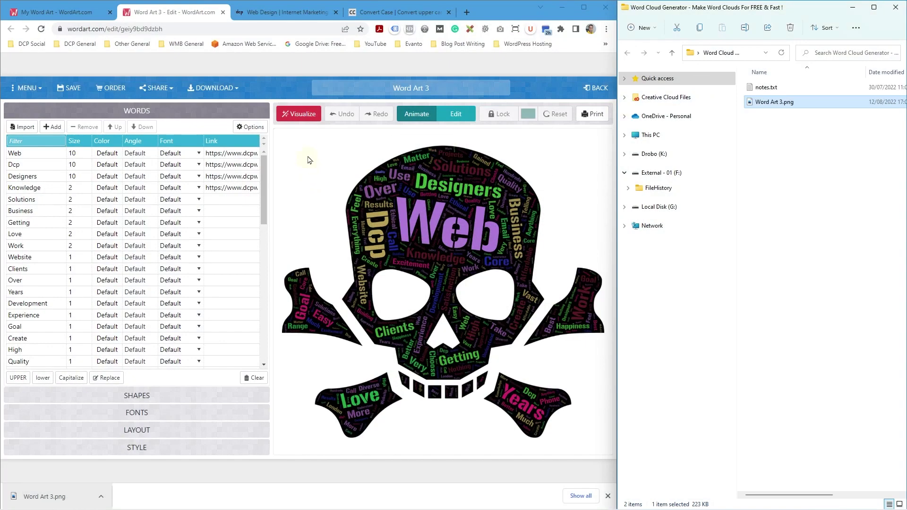
# Download Word Art 3 as a Standard JPEG and place the downloaded file in the Word Cloud Generator folder.
pyautogui.click(212, 88)
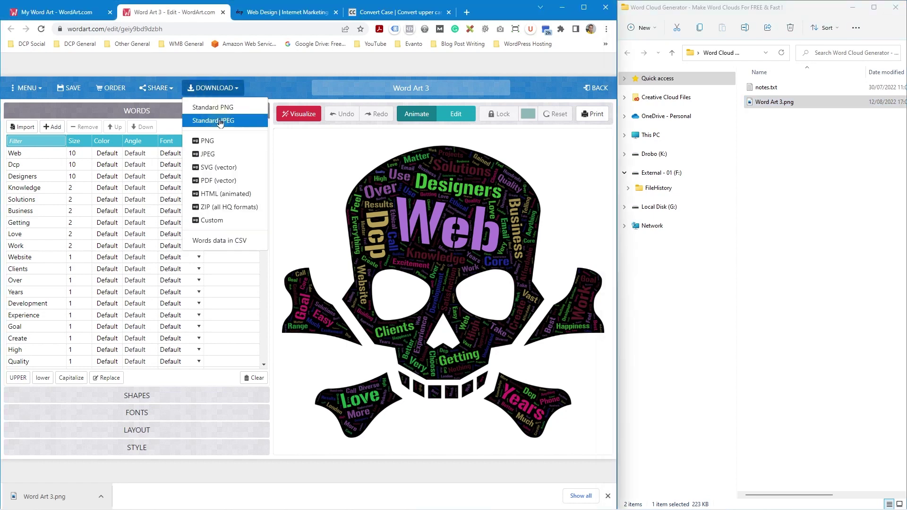
pyautogui.click(220, 122)
pyautogui.moveTo(45, 496); pyautogui.dragTo(843, 214)
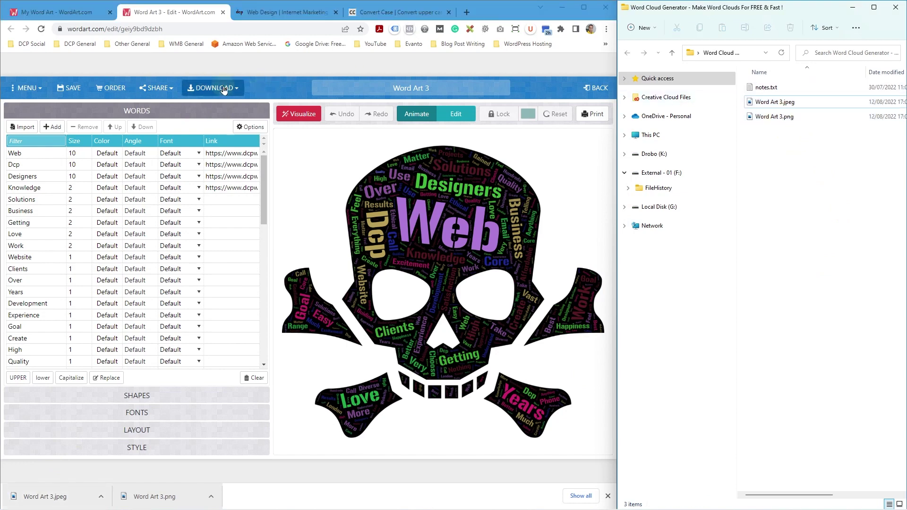
# Choose the high-quality PNG download to view the HQ pack purchase options, and close the offer without buying.
pyautogui.click(213, 88)
pyautogui.click(229, 142)
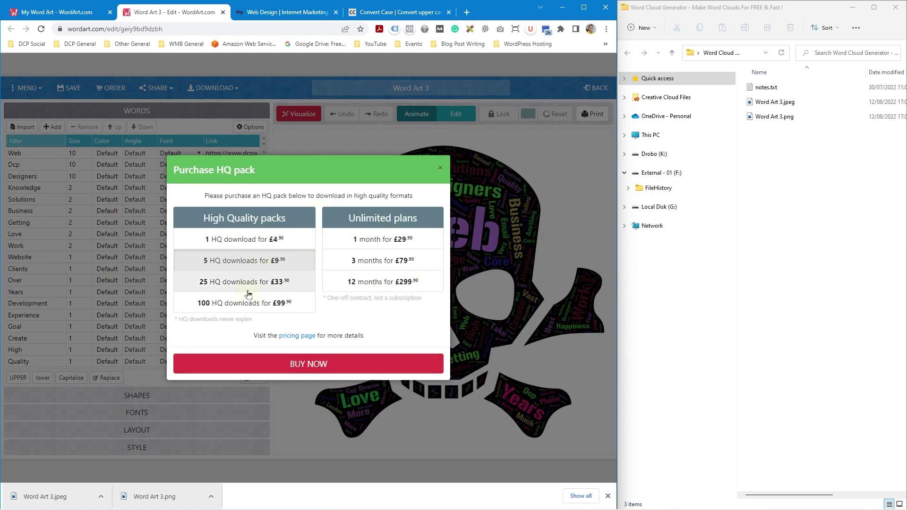
pyautogui.click(441, 170)
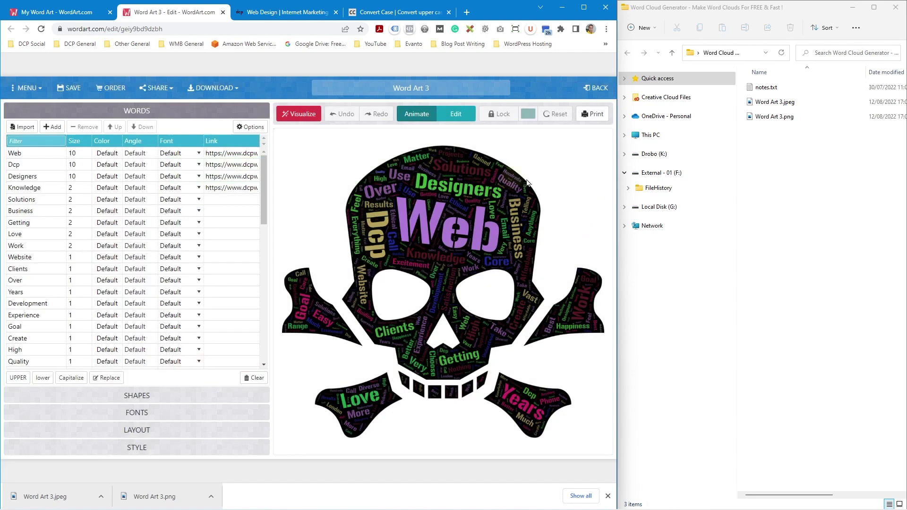
# Open Word Art 3.png from the folder, inspect its sharpness at different magnifications, and close the viewer.
pyautogui.doubleClick(759, 117)
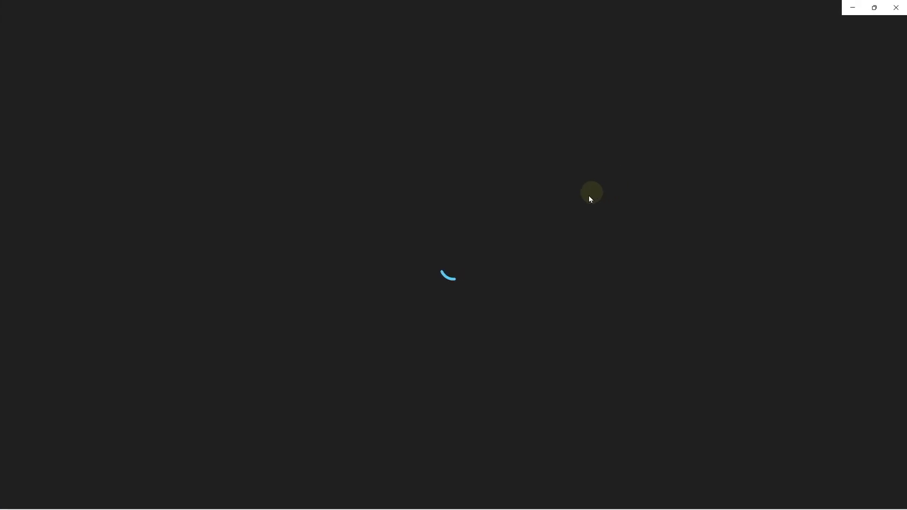
pyautogui.scroll(5, 509, 263)
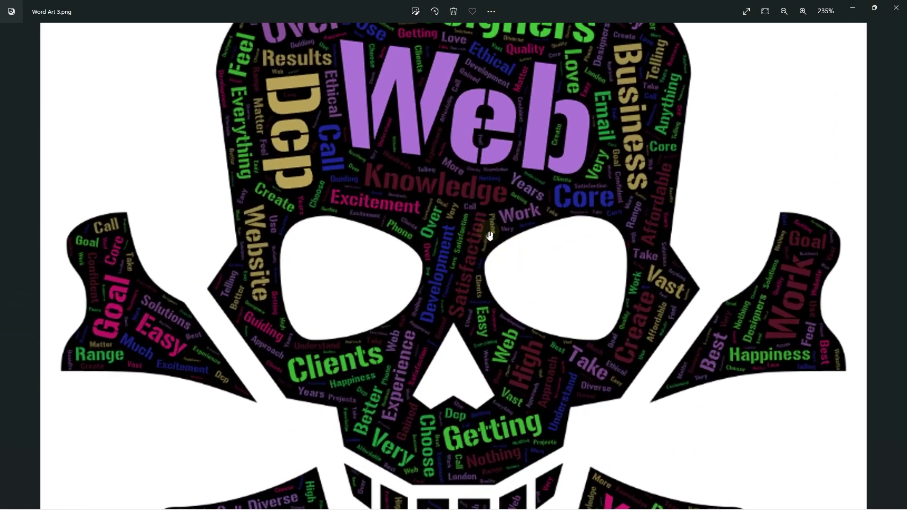
pyautogui.scroll(3, 490, 235)
pyautogui.scroll(-8, 489, 236)
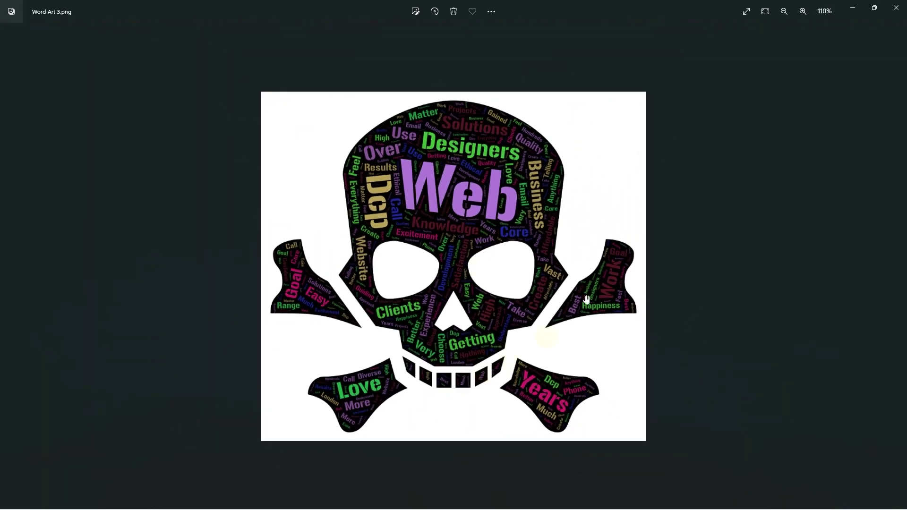
pyautogui.scroll(-1, 425, 269)
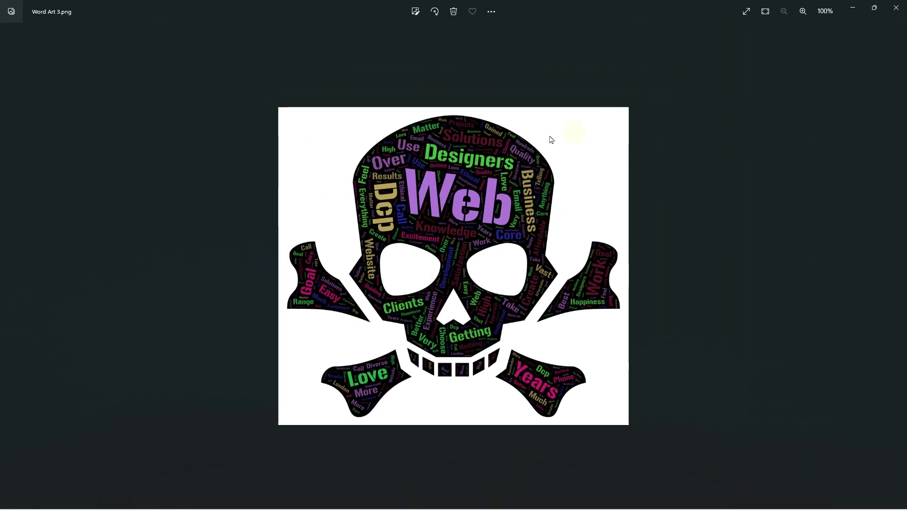
pyautogui.scroll(1, 515, 276)
pyautogui.scroll(-2, 512, 276)
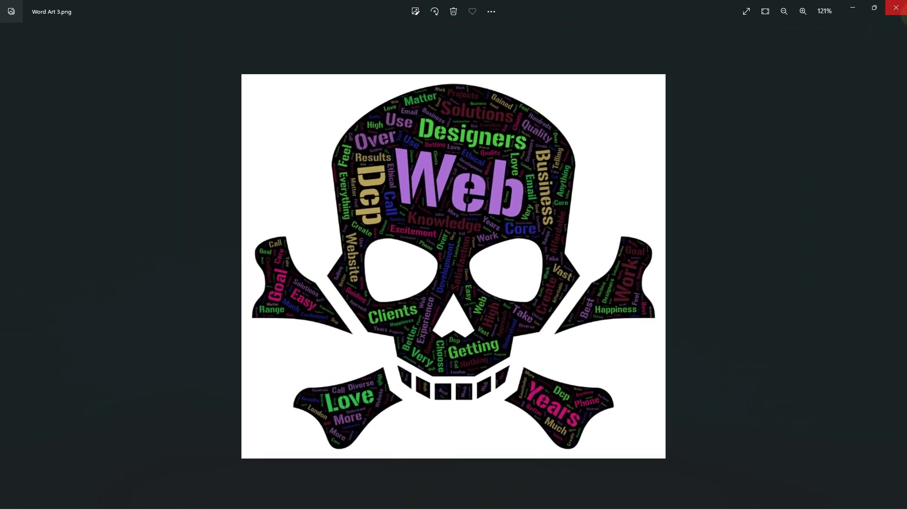
pyautogui.click(905, 13)
# Download the words data in CSV, place it in the Word Cloud Generator folder, and review its contents in Excel before closing it.
pyautogui.click(213, 88)
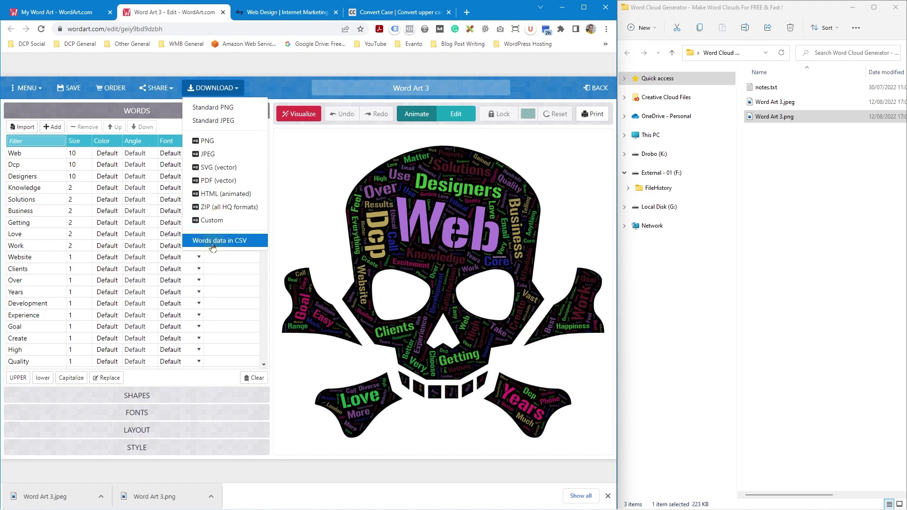
pyautogui.click(247, 245)
pyautogui.moveTo(141, 493); pyautogui.dragTo(827, 190)
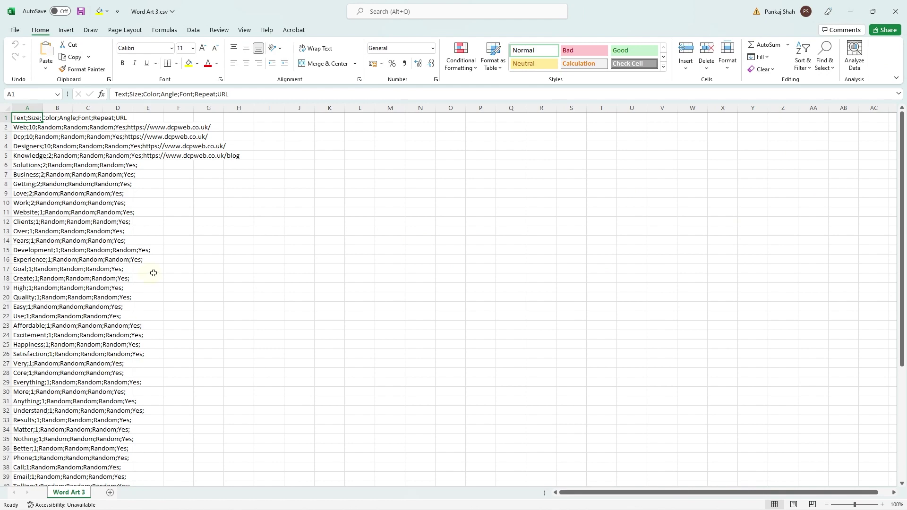
pyautogui.click(896, 11)
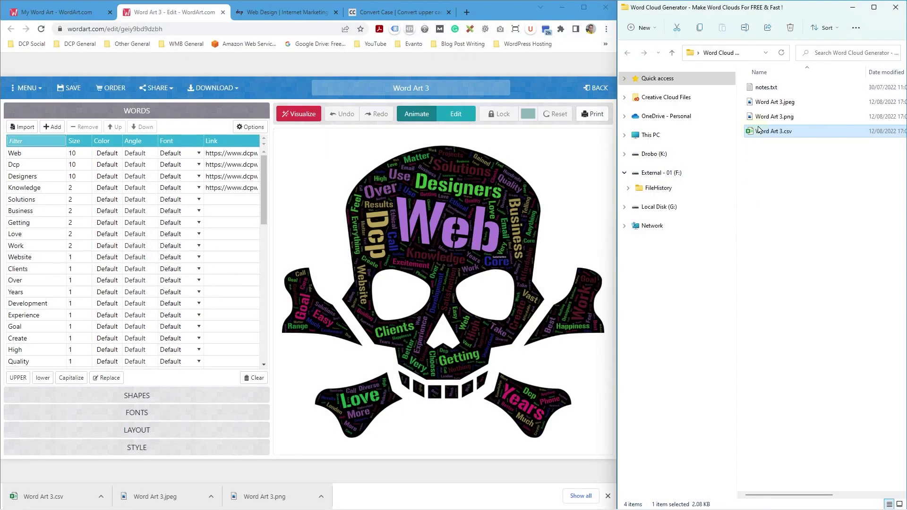
pyautogui.click(807, 213)
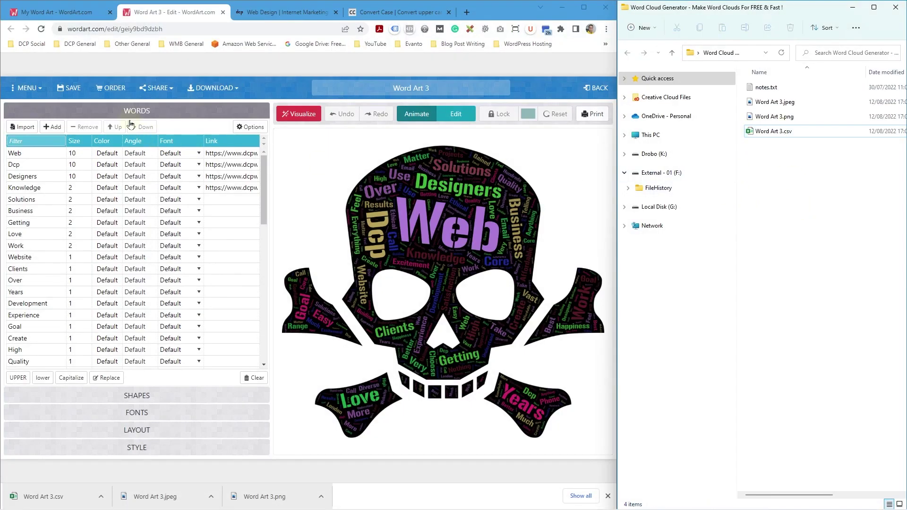
# Save Word Art 3, return to the saved word art list, and create a new word art.
pyautogui.click(66, 90)
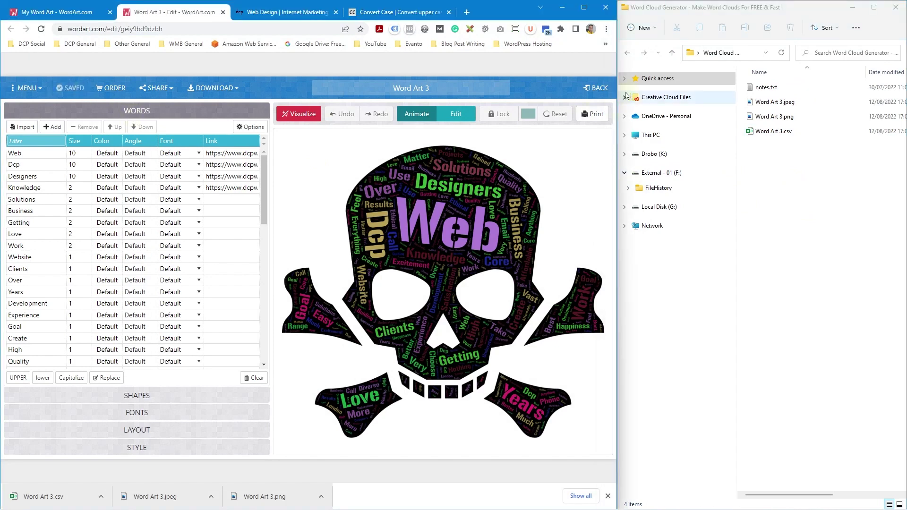
pyautogui.click(596, 87)
pyautogui.click(164, 125)
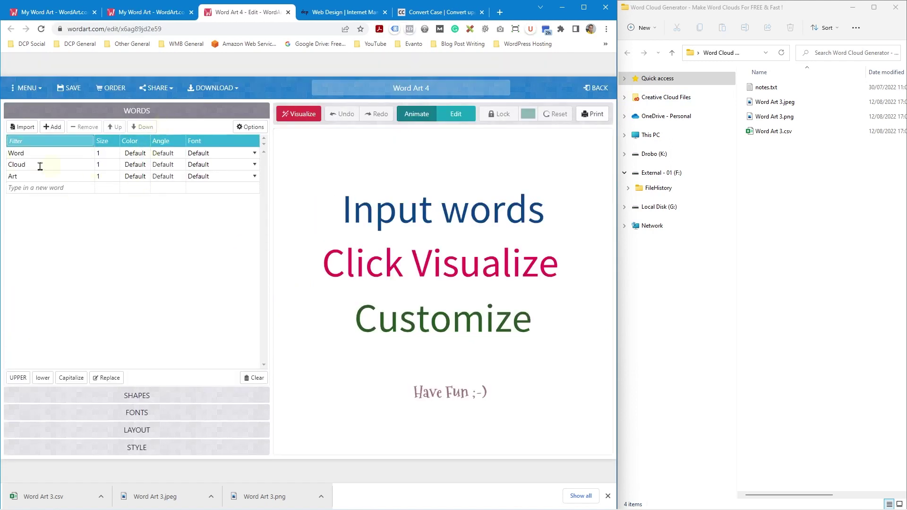
# Remove the default words Word, Cloud and Art from the new design and open the word import dialog.
pyautogui.click(52, 155)
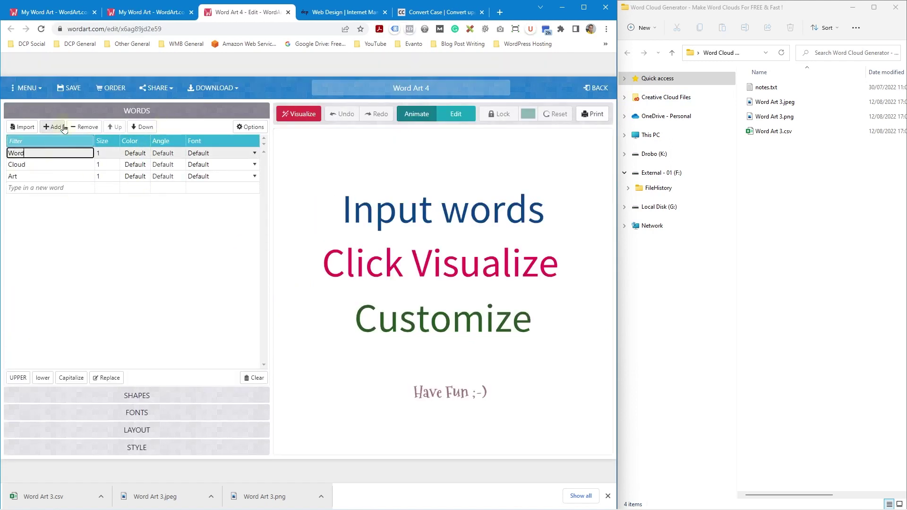
pyautogui.click(82, 129)
pyautogui.click(83, 128)
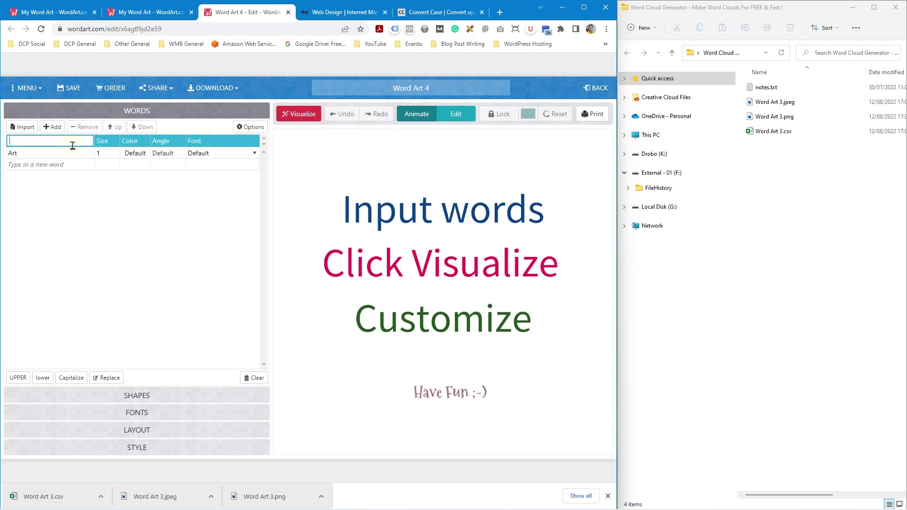
pyautogui.click(75, 153)
pyautogui.click(85, 126)
pyautogui.click(24, 128)
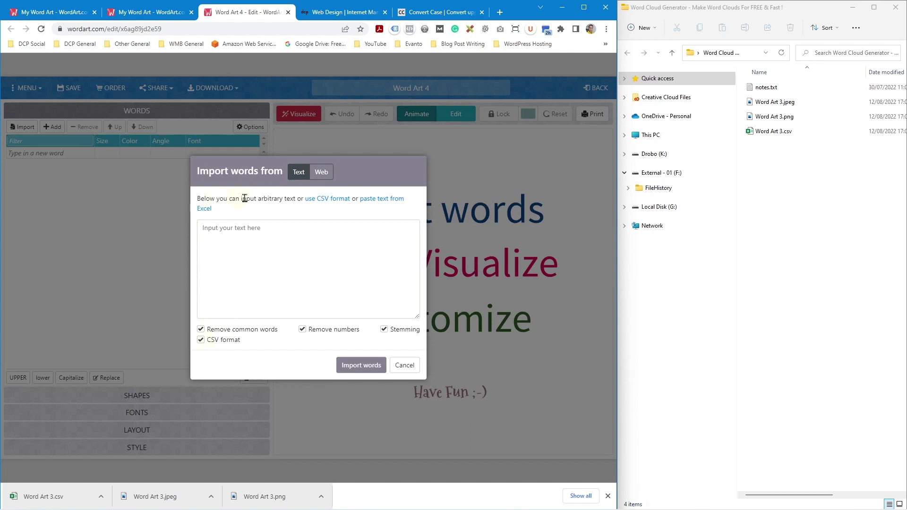
# Read the FAQ about importing a word list in CSV format, and close the FAQ page.
pyautogui.click(334, 204)
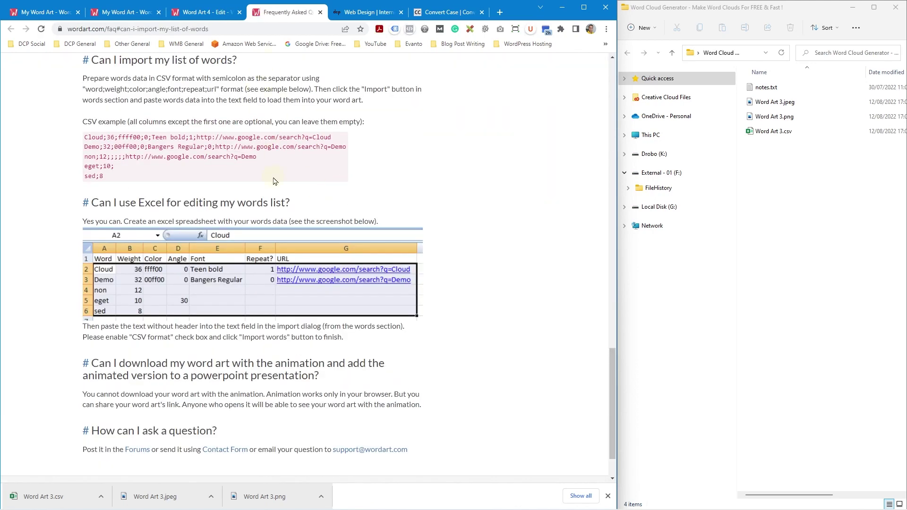
pyautogui.scroll(-1, 142, 290)
pyautogui.scroll(5, 142, 290)
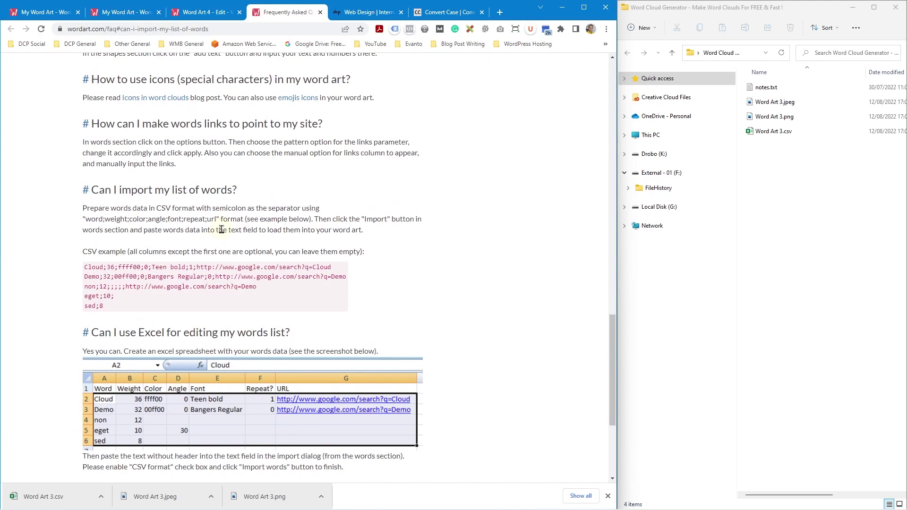
pyautogui.click(320, 12)
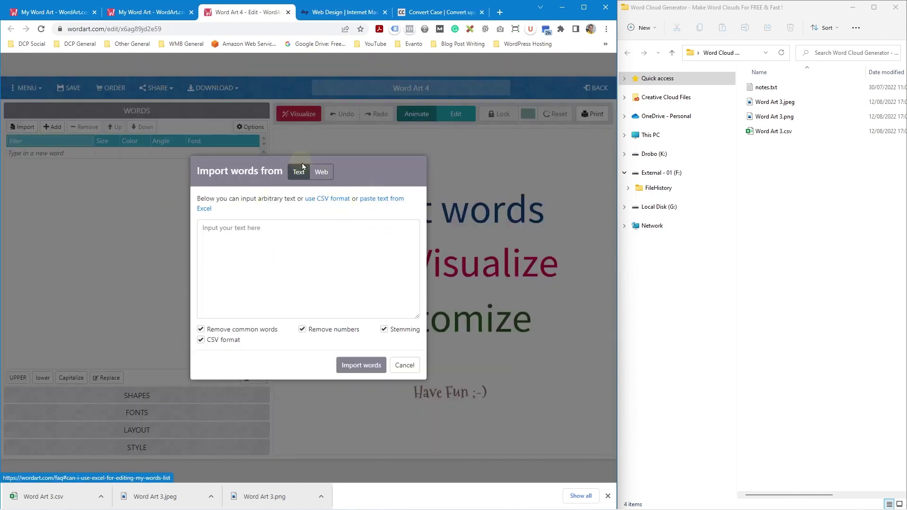
# Check the web import option, return to text import, and disable Remove common words, Remove numbers and Stemming, leaving CSV format enabled.
pyautogui.click(320, 173)
pyautogui.click(304, 232)
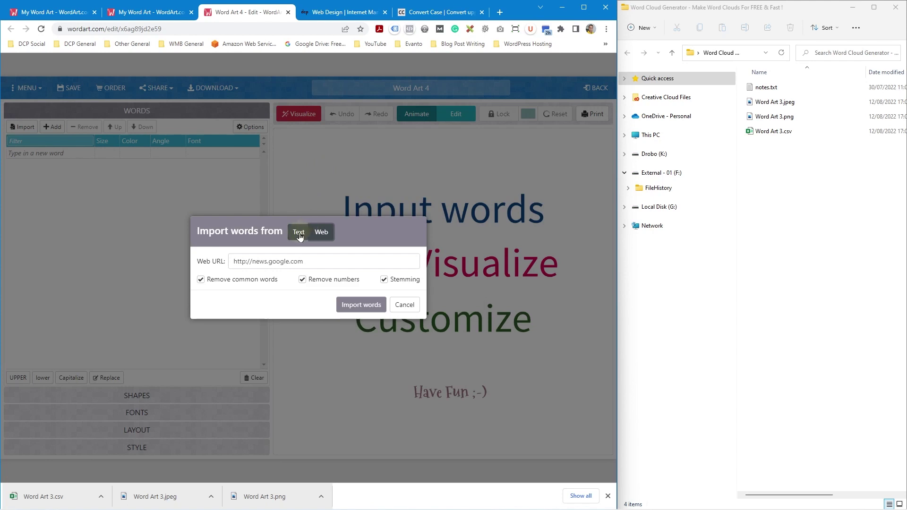
pyautogui.click(201, 330)
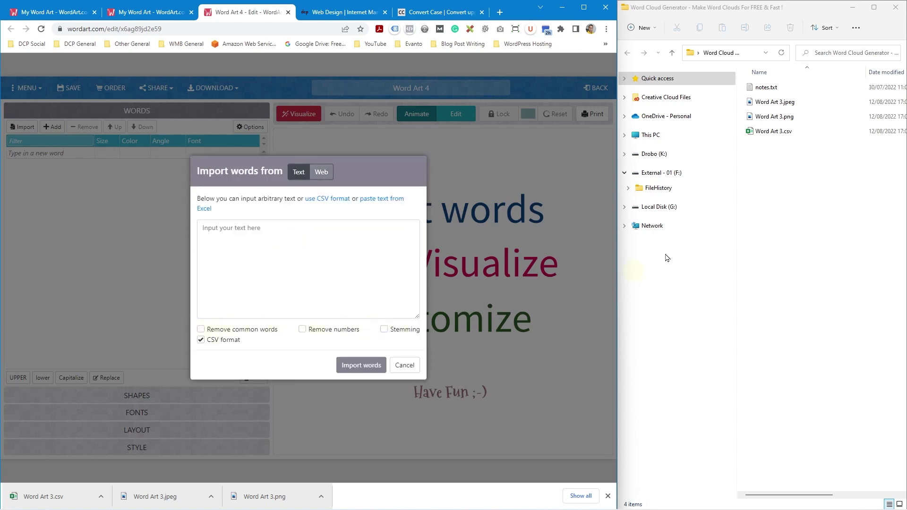
# Open Word Art 3.csv from the folder with Excel to look at its contents, and close Excel.
pyautogui.click(774, 133)
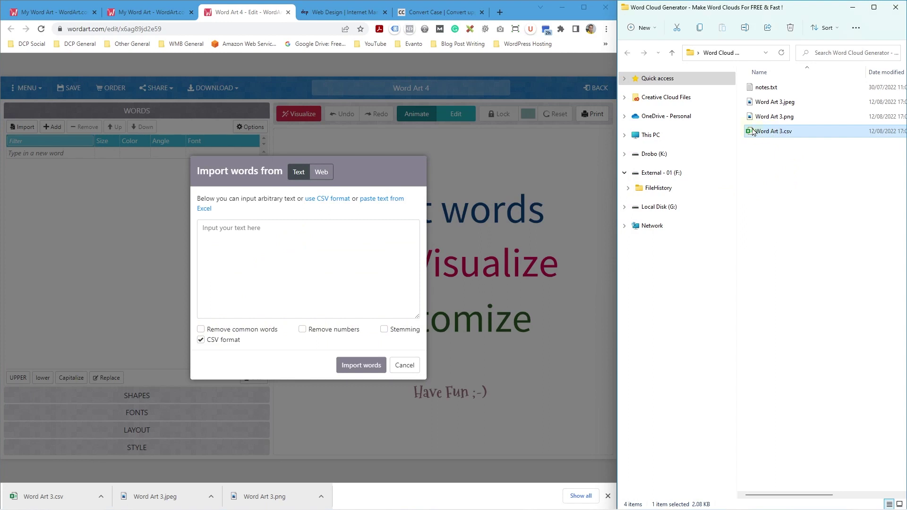
pyautogui.rightClick(753, 129)
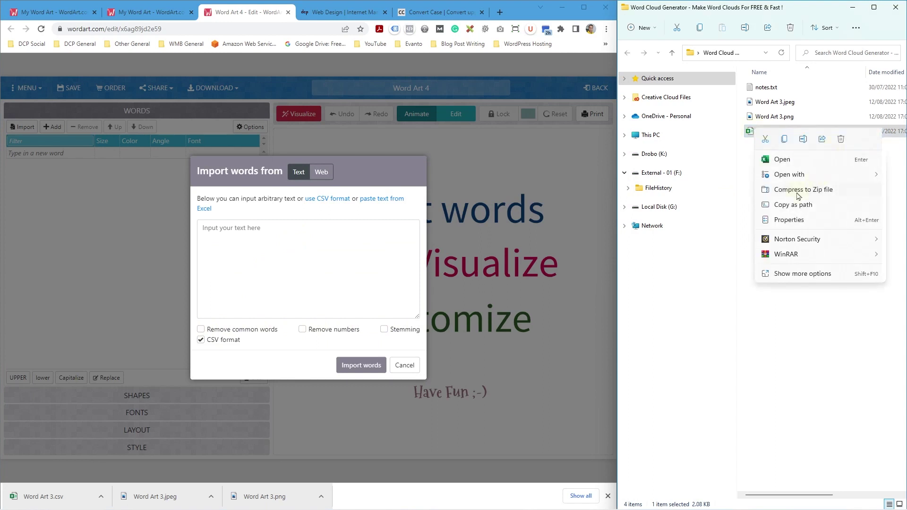
pyautogui.moveTo(787, 175)
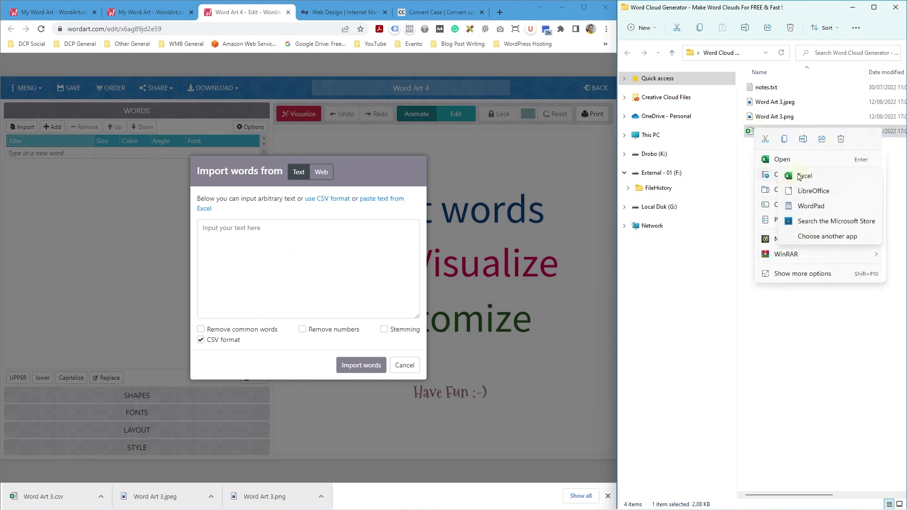
pyautogui.click(805, 238)
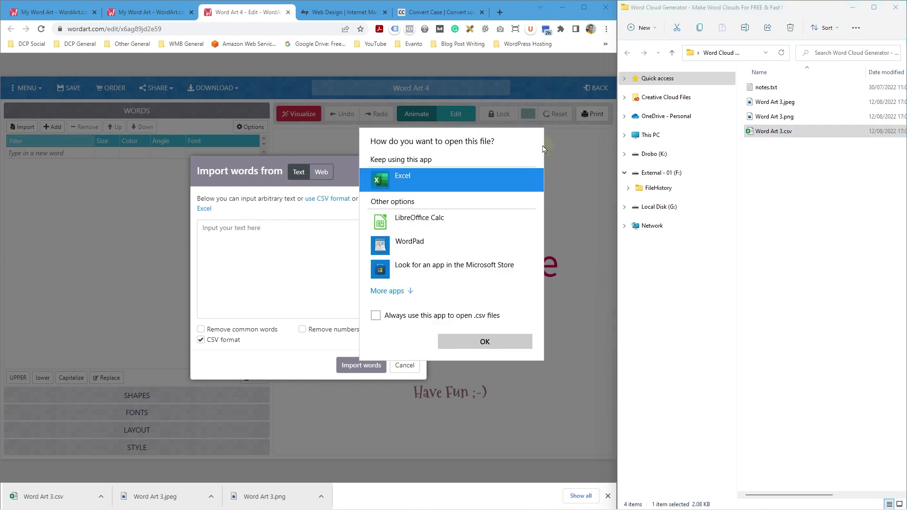
pyautogui.click(470, 341)
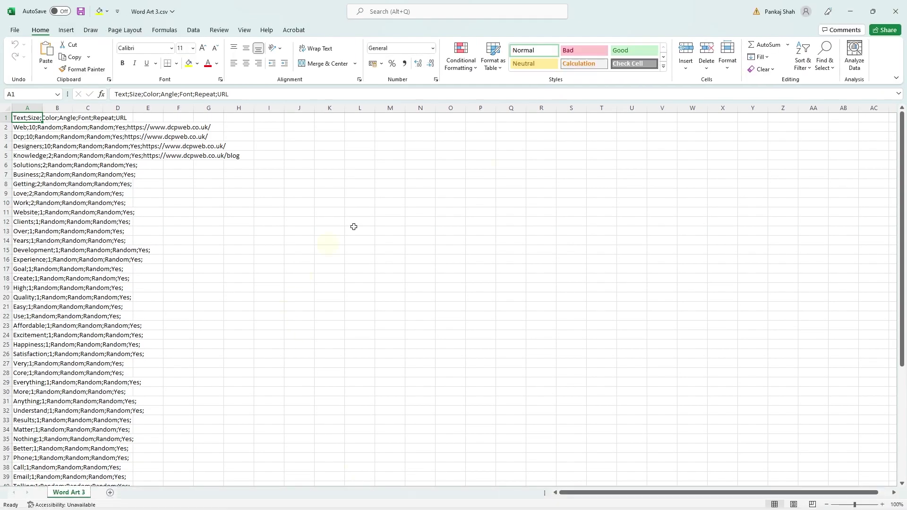
pyautogui.click(895, 10)
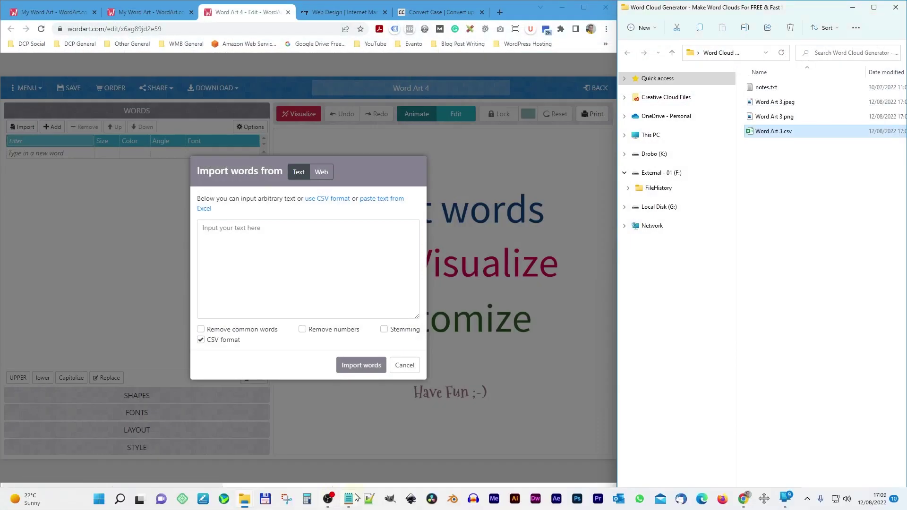
# Open a new Notepad window, load Word Art 3.csv from the folder into it, and look through the text.
pyautogui.rightClick(352, 498)
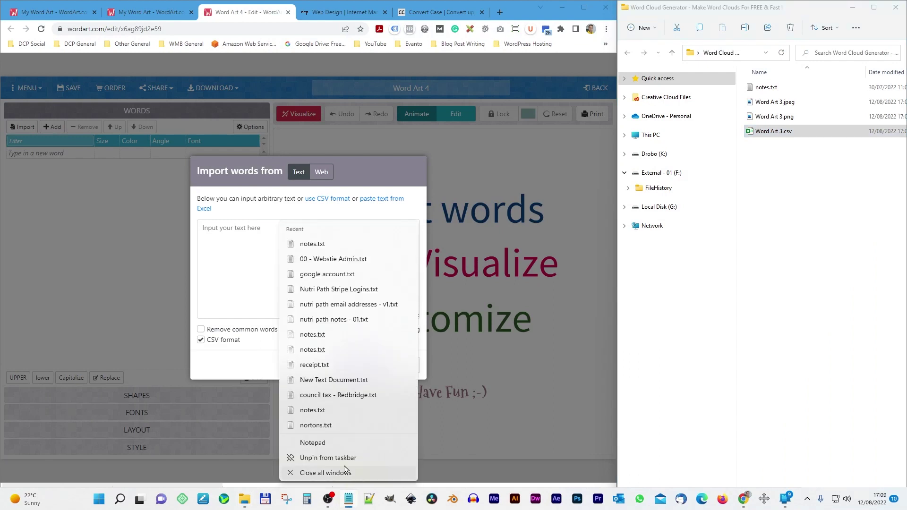
pyautogui.click(341, 443)
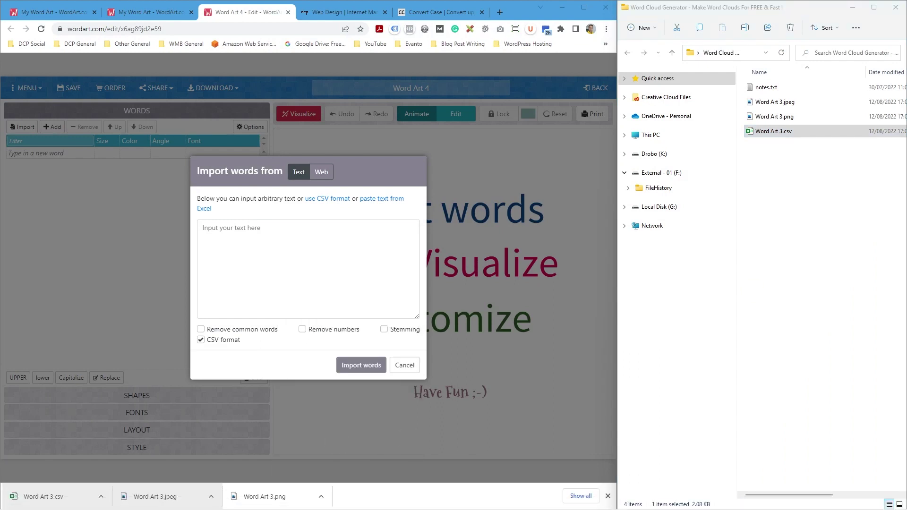
pyautogui.moveTo(526, 178); pyautogui.dragTo(314, 138)
pyautogui.moveTo(762, 128); pyautogui.dragTo(354, 260)
pyautogui.scroll(-10, 301, 212)
pyautogui.scroll(10, 302, 213)
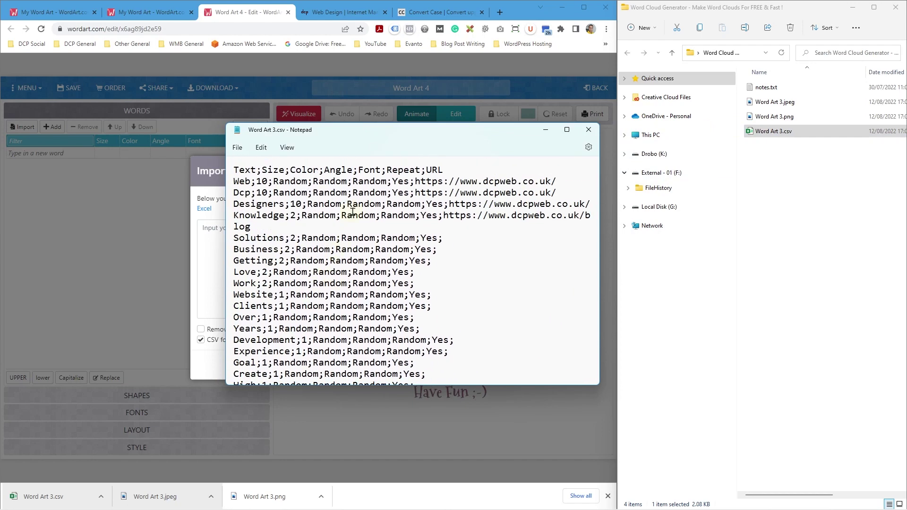
# Copy the entire CSV text from Notepad, close Notepad, and paste the text into the word import box.
pyautogui.hotkey('ctrl', 'a')
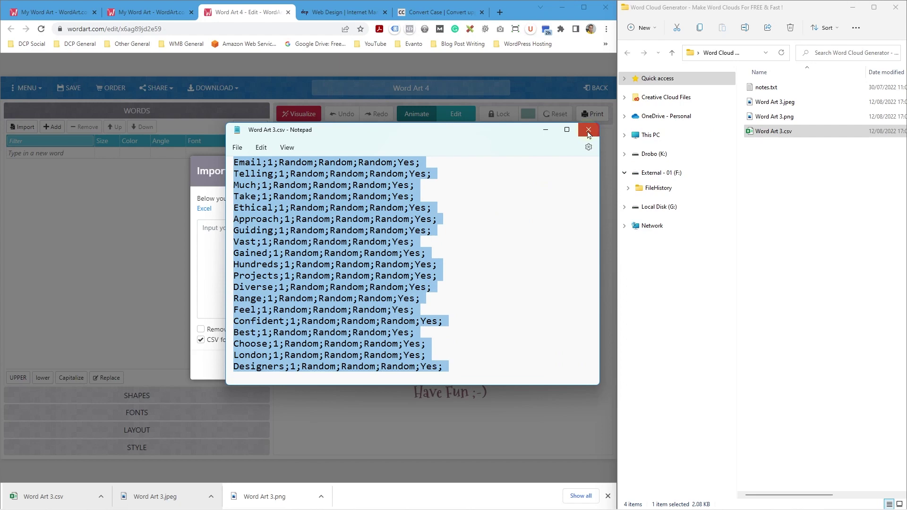
pyautogui.moveTo(479, 131); pyautogui.dragTo(905, 189)
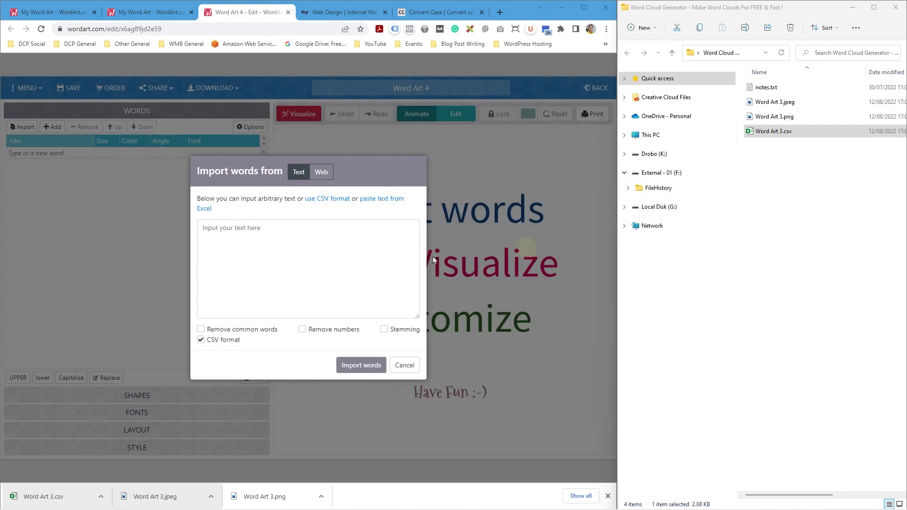
pyautogui.click(247, 253)
pyautogui.hotkey('ctrl', 'v')
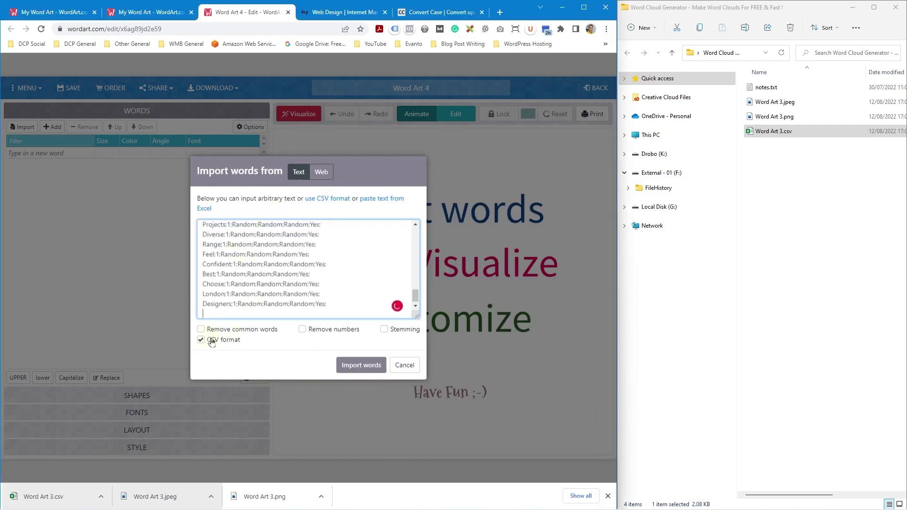
# Import the pasted CSV words into Word Art 4 and visualize them as a word cloud.
pyautogui.click(361, 370)
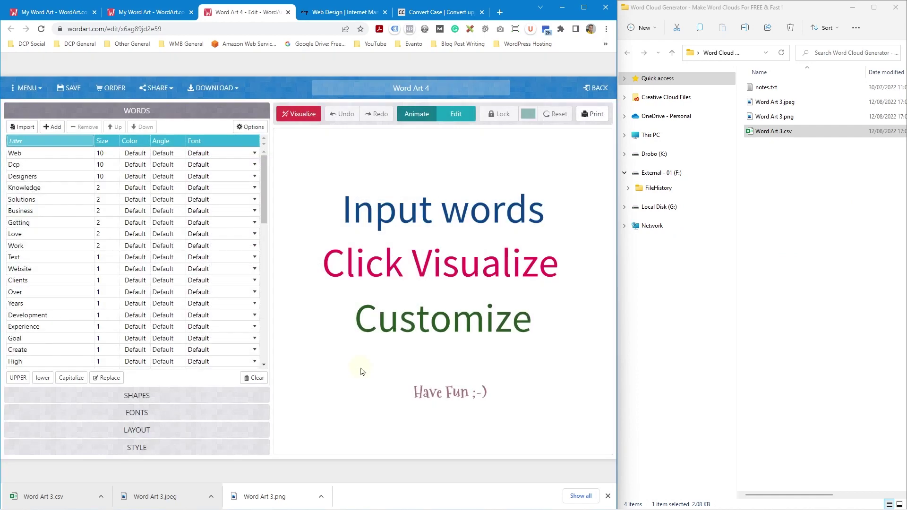
pyautogui.click(298, 116)
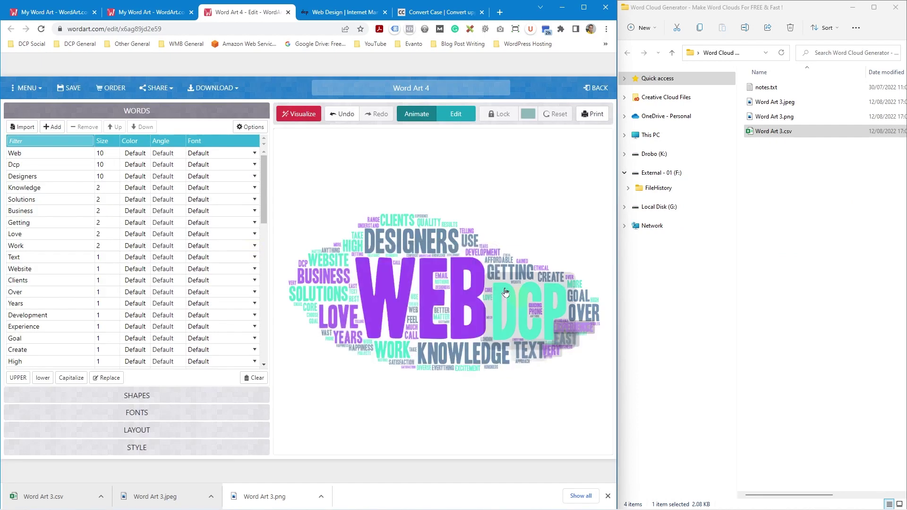
pyautogui.scroll(-10, 87, 271)
pyautogui.scroll(10, 90, 278)
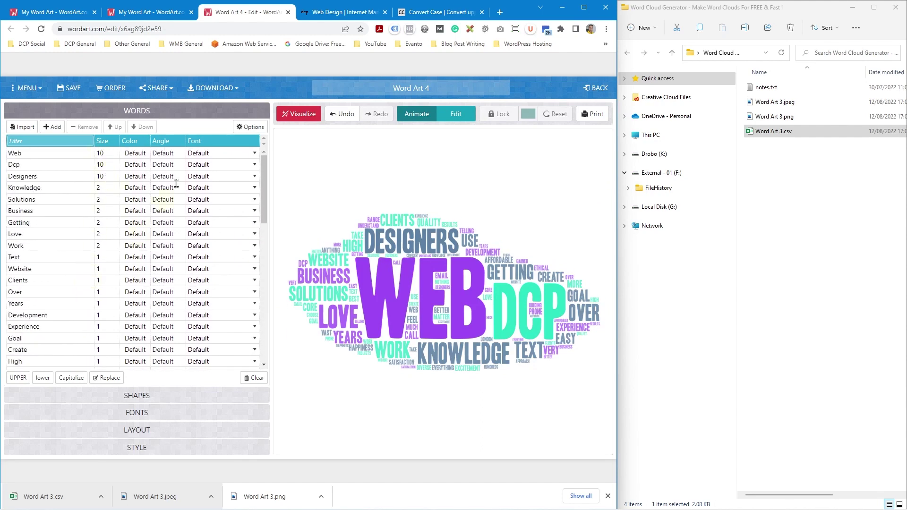
# Set the words' Links option to Manual and check the web addresses in the Link column.
pyautogui.click(251, 127)
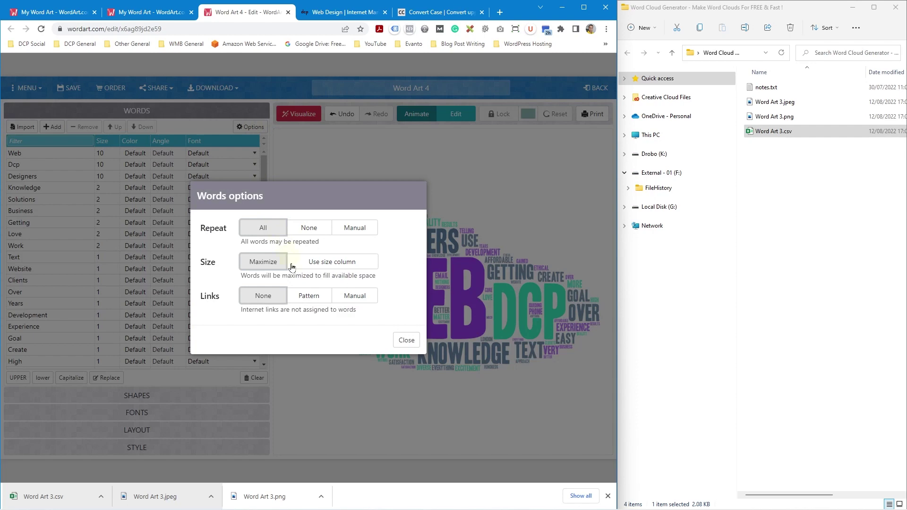
pyautogui.click(355, 296)
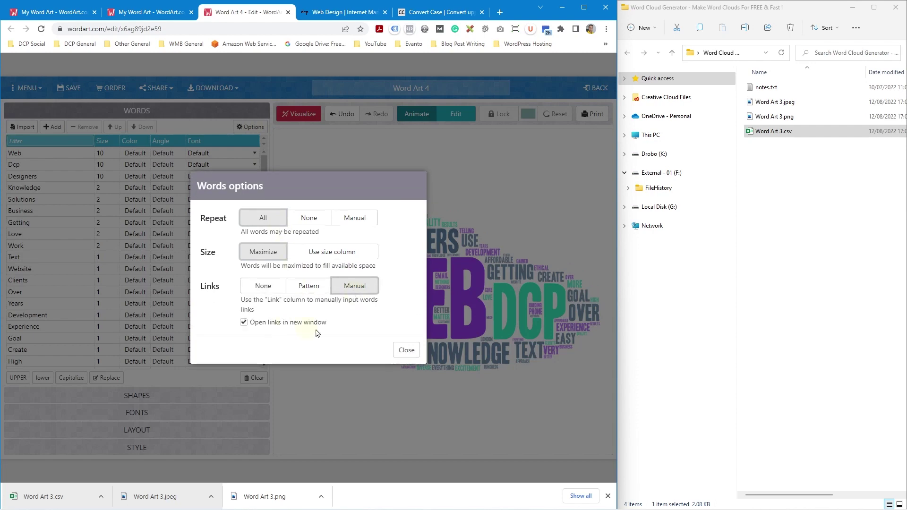
pyautogui.click(407, 350)
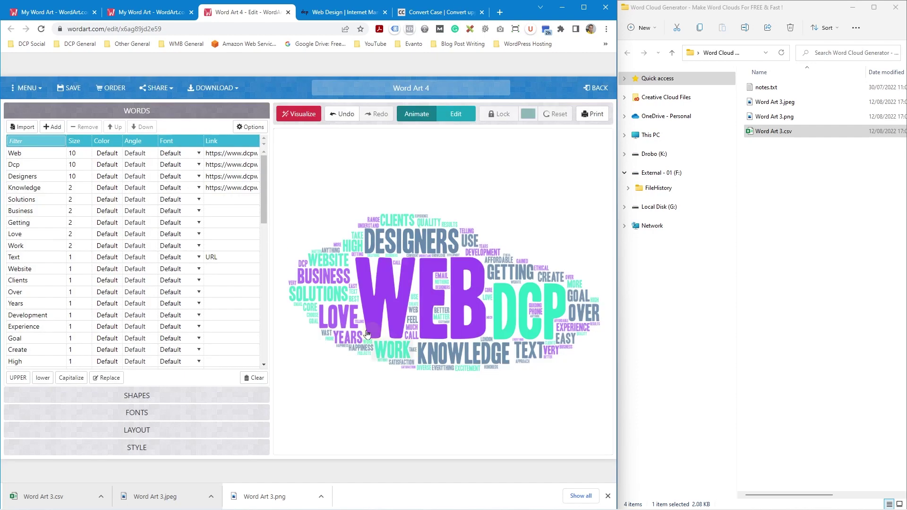
pyautogui.click(220, 154)
pyautogui.click(228, 175)
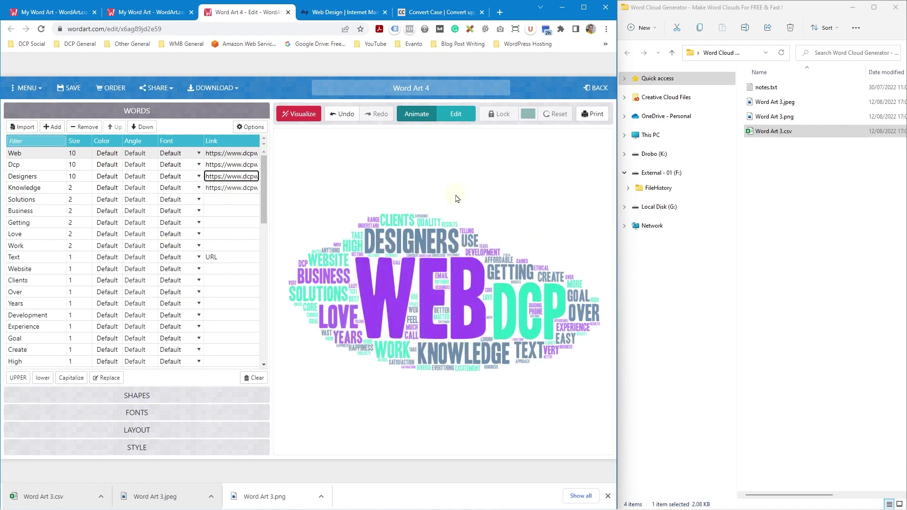
# Clear the URL entry from the link of the word Text, and visualize the cloud in the solid red heart shape.
pyautogui.scroll(-5, 44, 236)
pyautogui.scroll(5, 51, 274)
pyautogui.scroll(-5, 50, 237)
pyautogui.scroll(5, 51, 236)
pyautogui.click(217, 258)
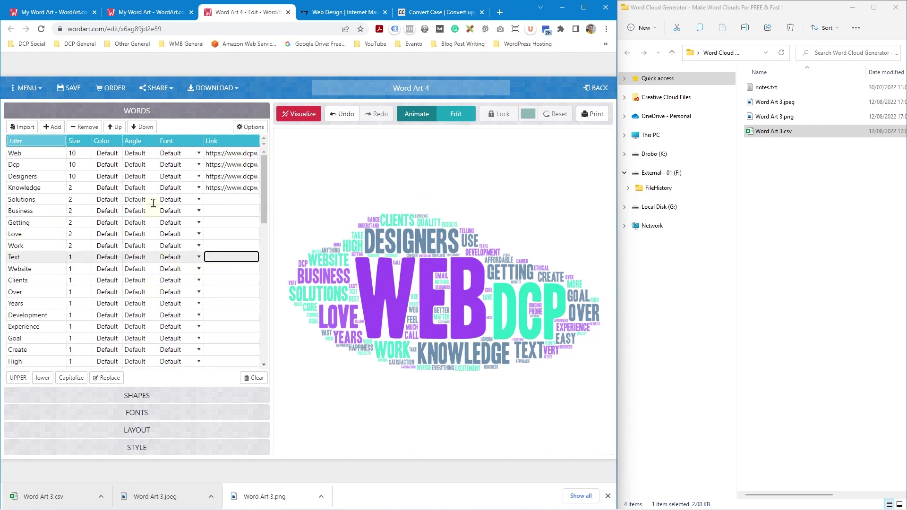
pyautogui.click(160, 396)
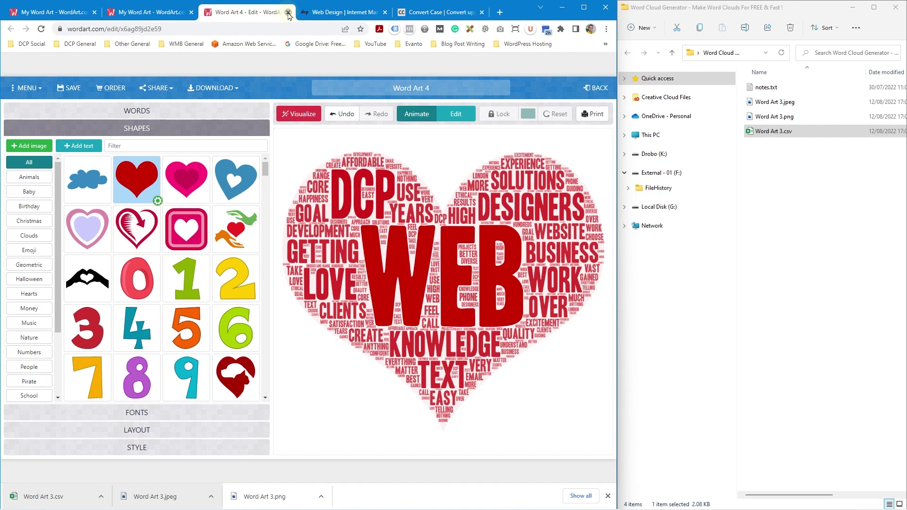
# Close Word Art 4 without saving it and reload the My Word Art list.
pyautogui.click(289, 13)
pyautogui.click(353, 81)
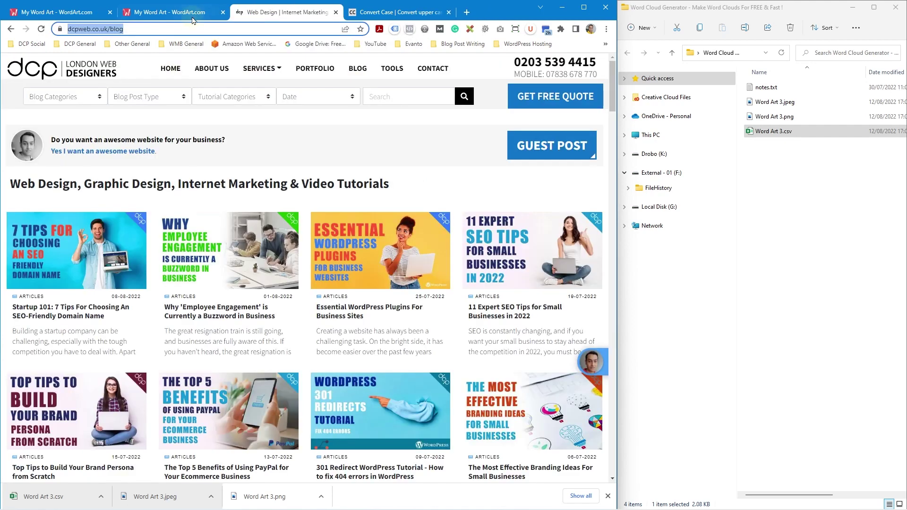
pyautogui.click(179, 13)
pyautogui.click(41, 29)
# Reopen Word Art 4 from the My Word Art list and delete it permanently.
pyautogui.click(287, 162)
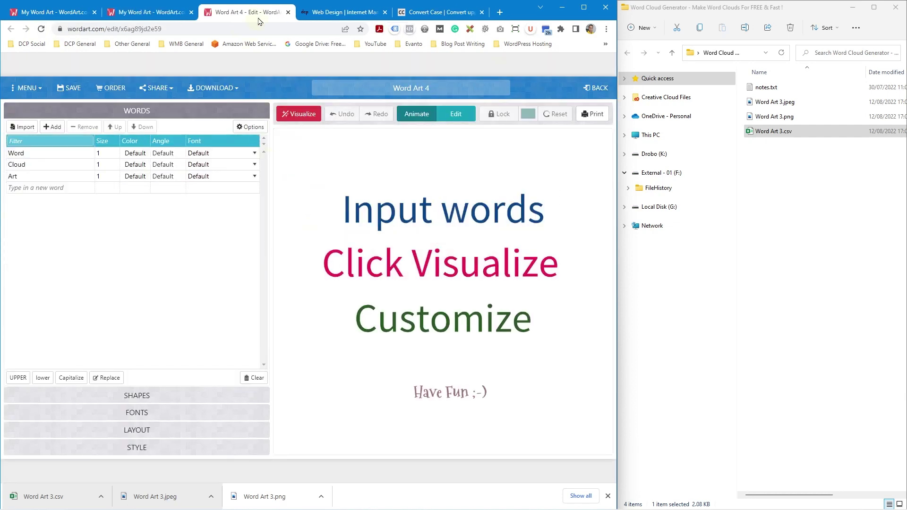
pyautogui.click(289, 12)
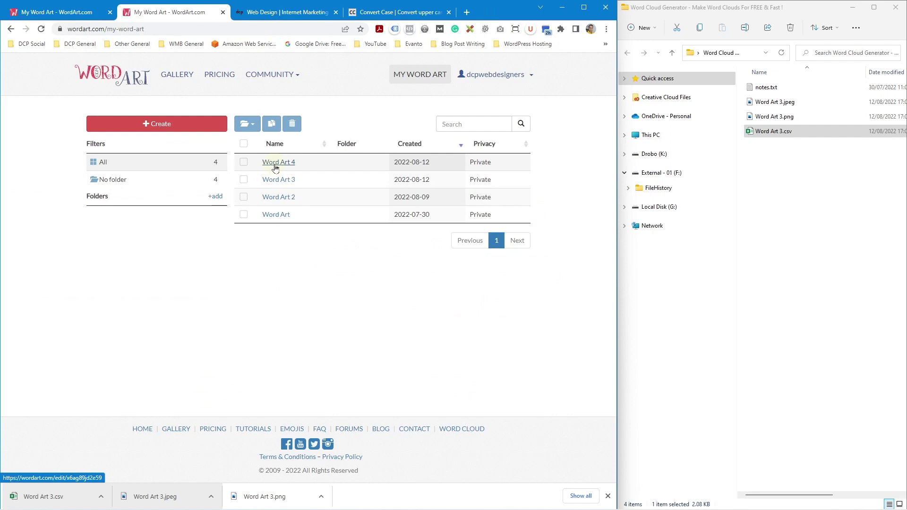
pyautogui.click(275, 166)
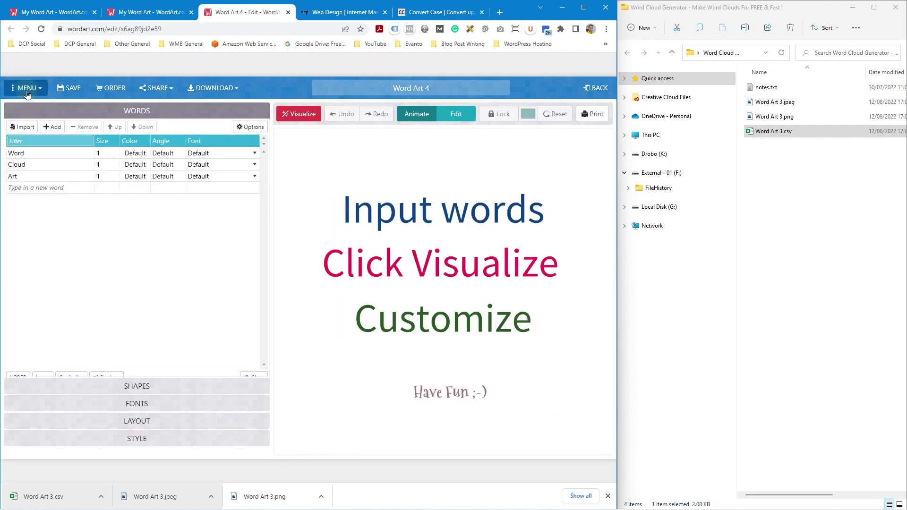
pyautogui.click(23, 89)
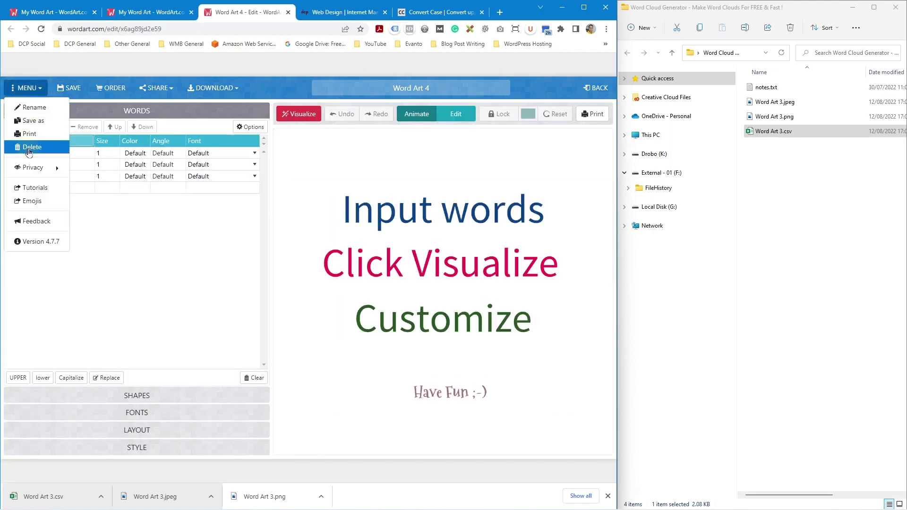
pyautogui.click(29, 147)
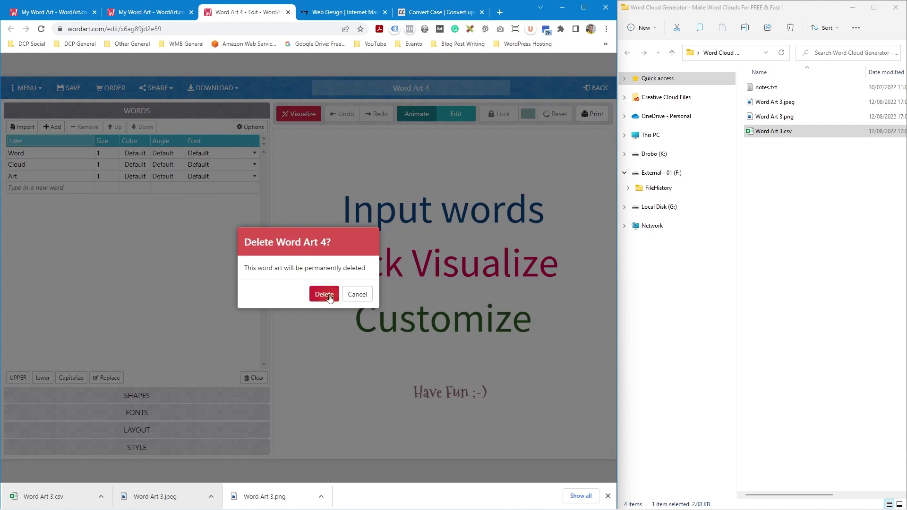
pyautogui.click(324, 295)
# Open the Word Art 3 skull cloud for editing and look through its available download formats.
pyautogui.click(272, 162)
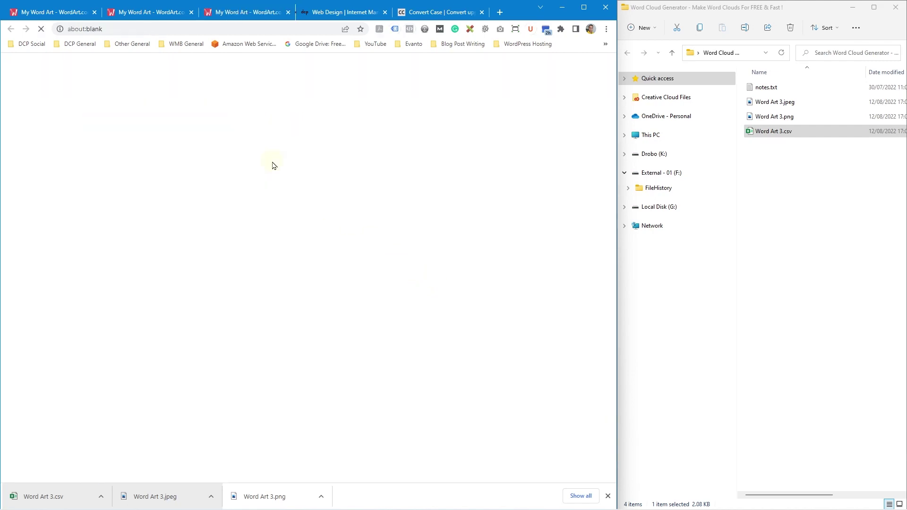
pyautogui.click(222, 12)
pyautogui.click(240, 13)
pyautogui.click(137, 17)
pyautogui.click(200, 12)
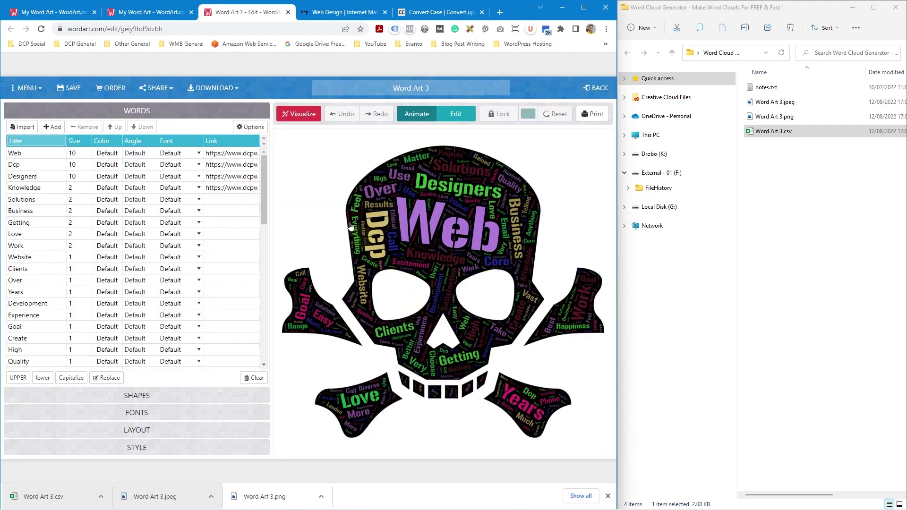
pyautogui.click(215, 88)
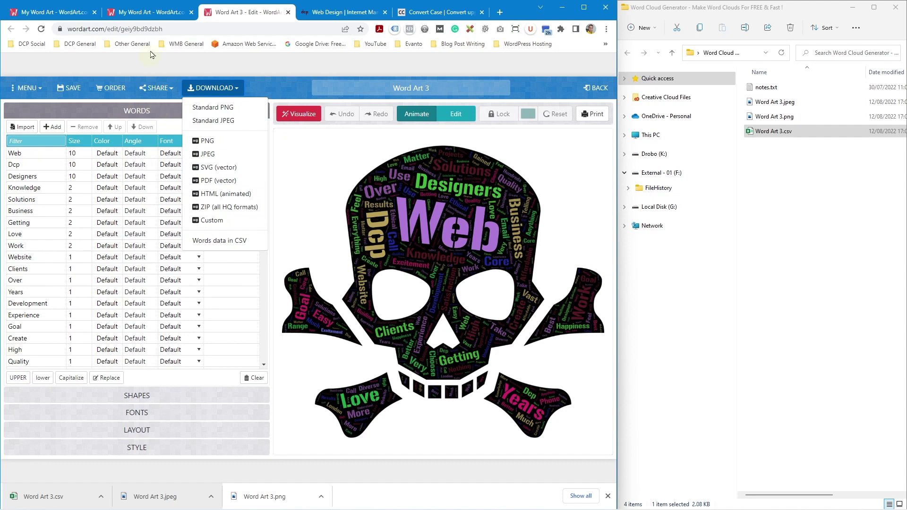
pyautogui.click(276, 70)
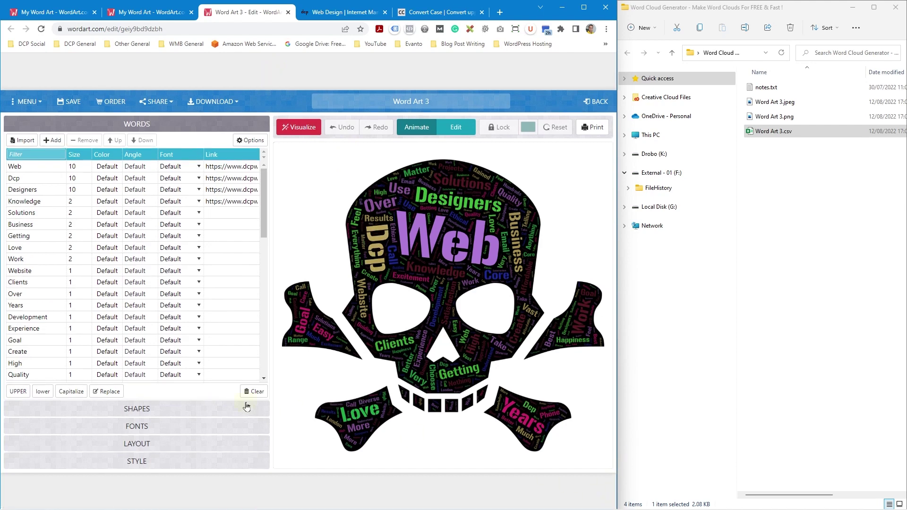
# Make the skull cloud's background transparent and download it as a Standard PNG.
pyautogui.click(126, 466)
pyautogui.click(198, 282)
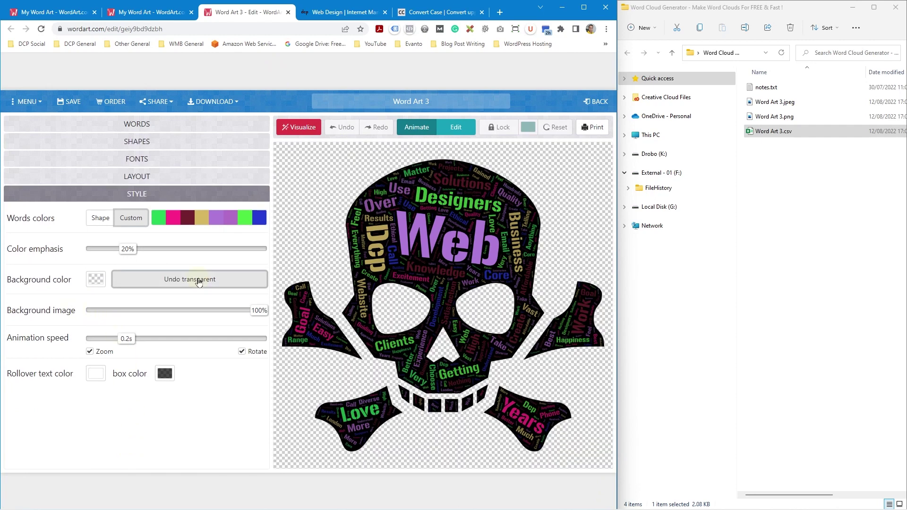
pyautogui.click(215, 102)
pyautogui.click(224, 122)
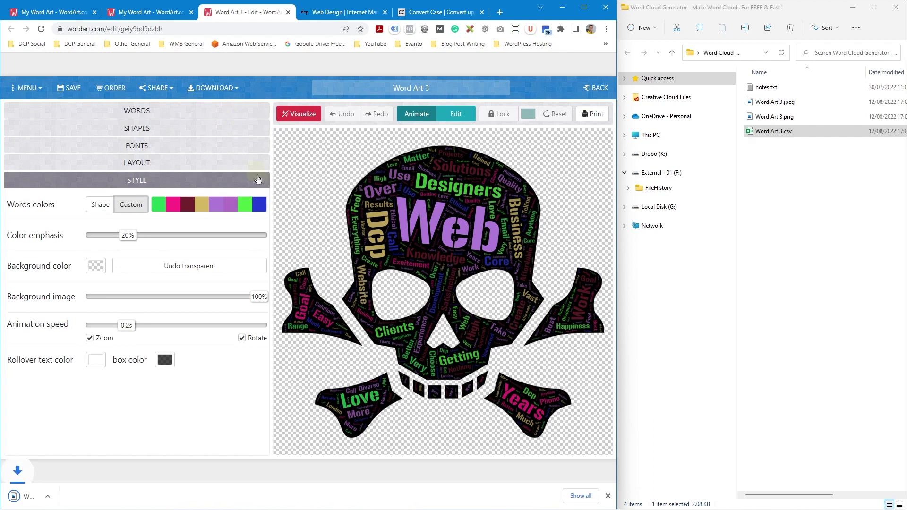
# Move the downloaded Word Art 3 (1).png into the Word Cloud Generator folder and open it to inspect its transparent background up close.
pyautogui.moveTo(43, 505); pyautogui.dragTo(798, 218)
pyautogui.moveTo(797, 184); pyautogui.dragTo(793, 178)
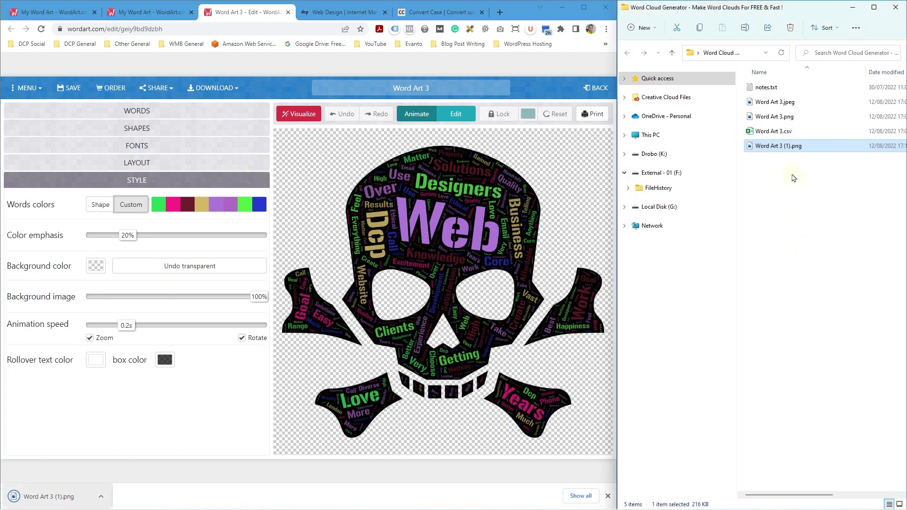
pyautogui.doubleClick(785, 147)
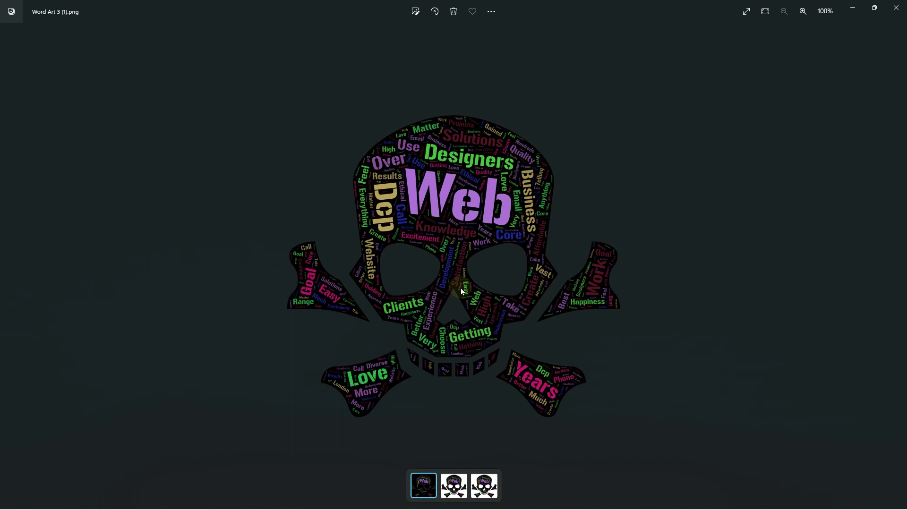
pyautogui.scroll(3, 462, 292)
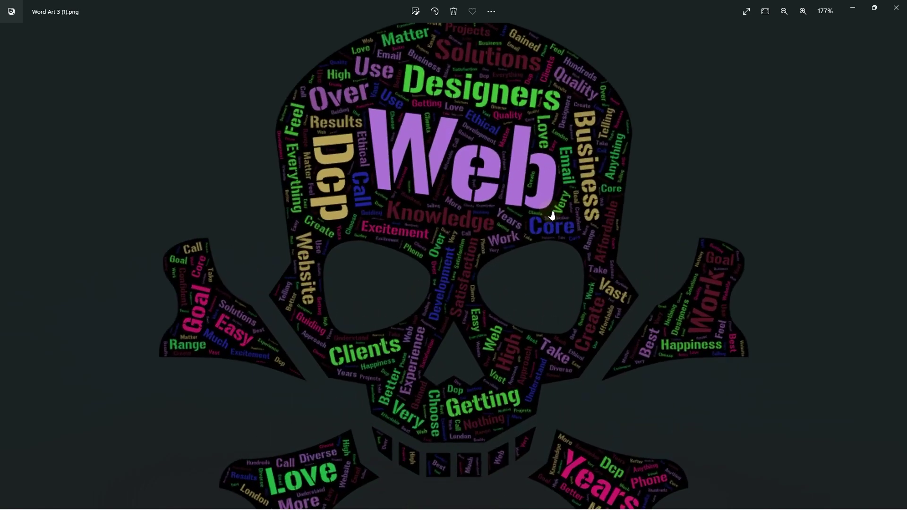
pyautogui.click(894, 265)
pyautogui.click(900, 278)
pyautogui.click(12, 275)
pyautogui.click(12, 267)
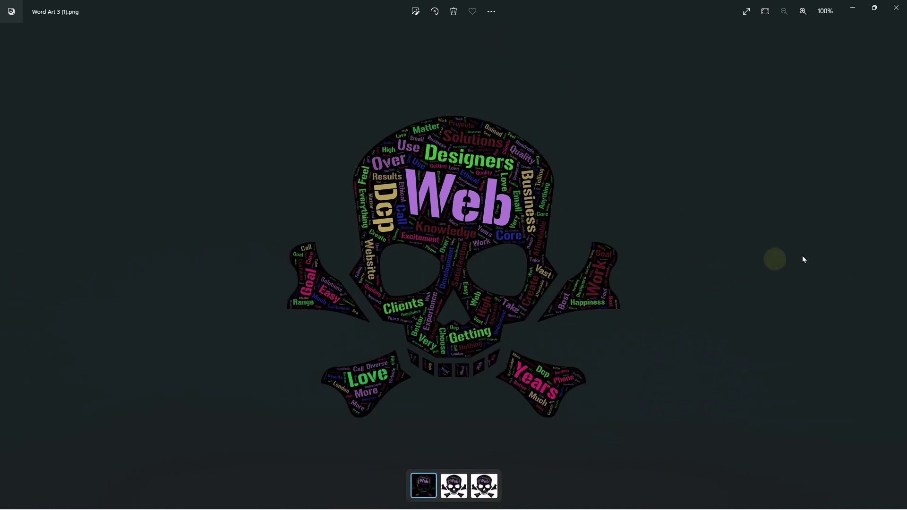
# Compare the JPEG, the original PNG and the transparent PNG side by side in the image viewer, and close the viewer.
pyautogui.click(475, 487)
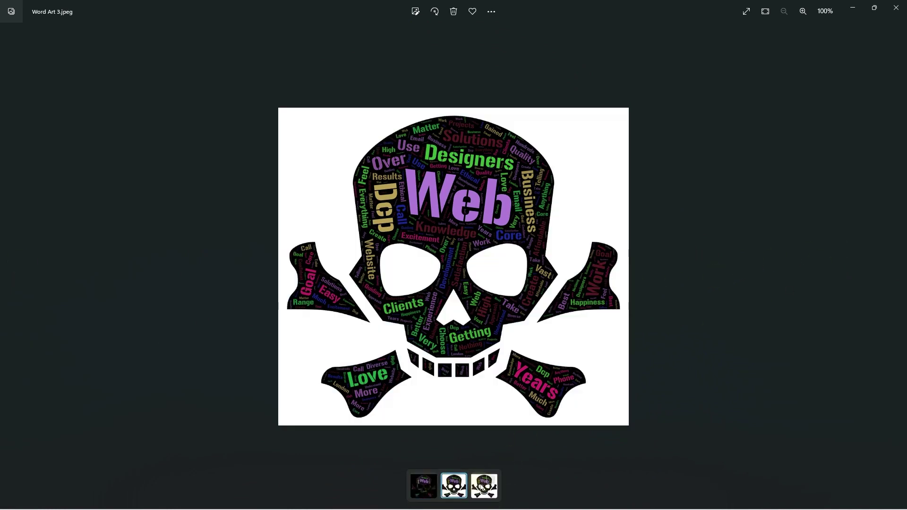
pyautogui.click(461, 480)
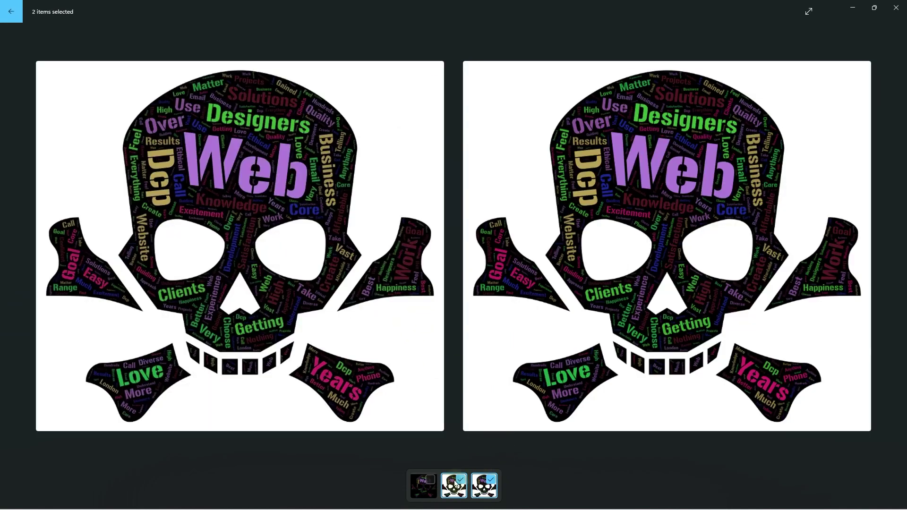
pyautogui.click(430, 481)
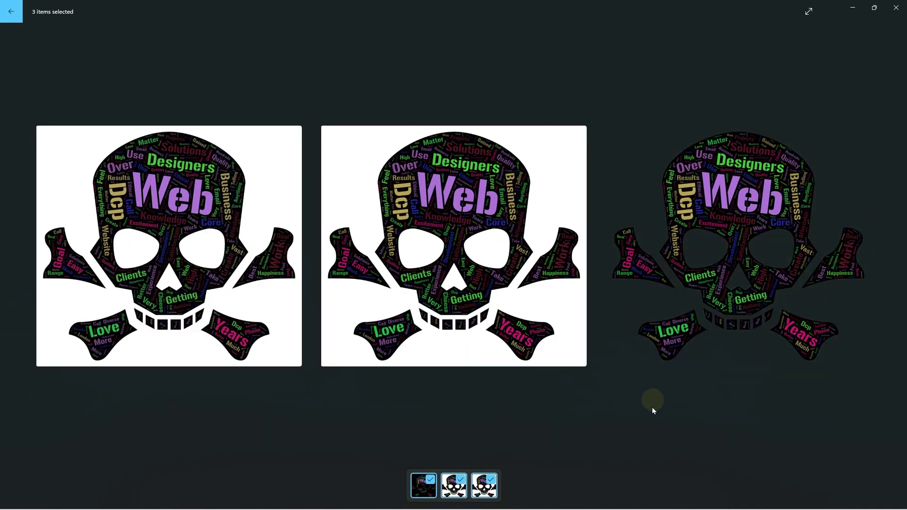
pyautogui.click(896, 7)
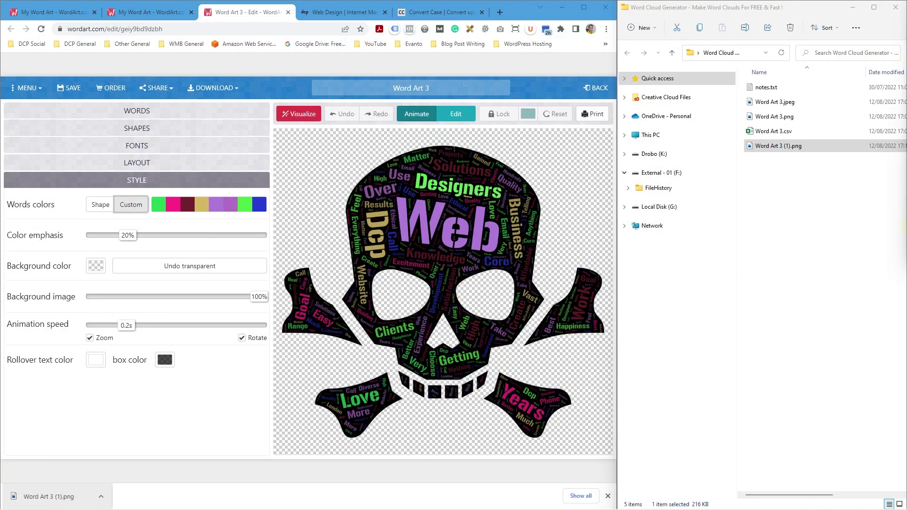
# Close the Word Cloud Generator folder window and maximize the browser window.
pyautogui.moveTo(838, 186)
pyautogui.mouseDown()
pyautogui.moveTo(759, 93)
pyautogui.moveTo(784, 206)
pyautogui.mouseUp()
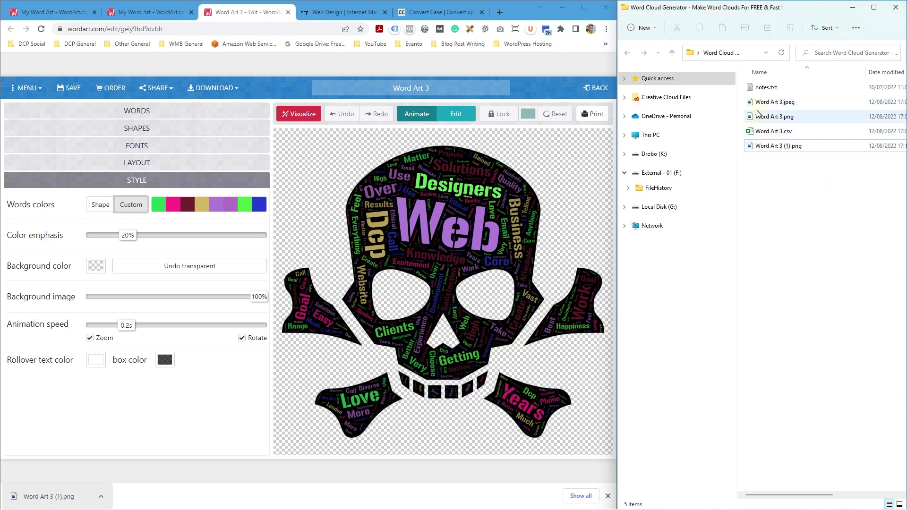
pyautogui.click(895, 7)
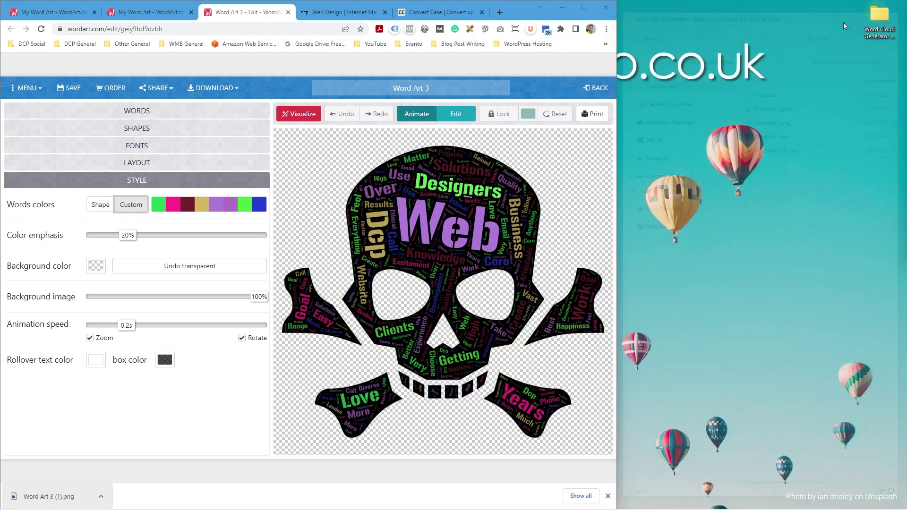
pyautogui.click(584, 7)
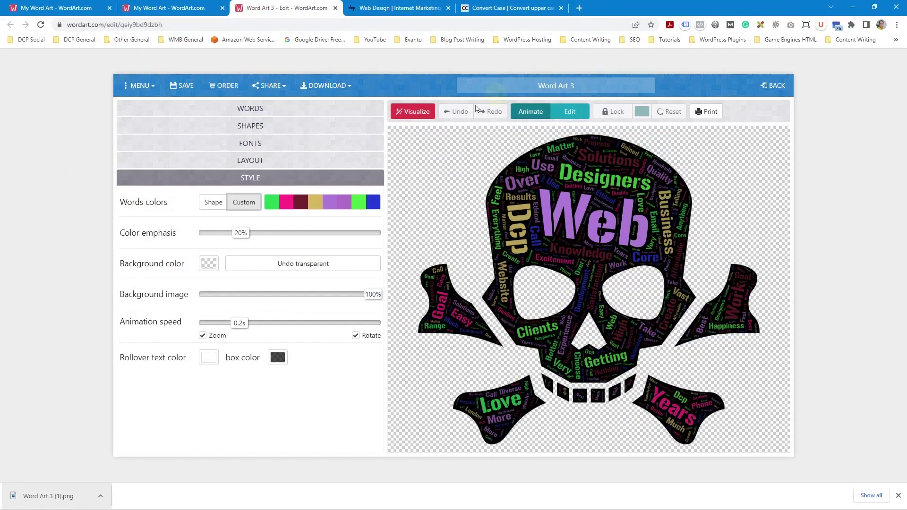
# Start sharing Word Art 3 on Facebook, read the privacy notice, and make the word art public.
pyautogui.click(268, 86)
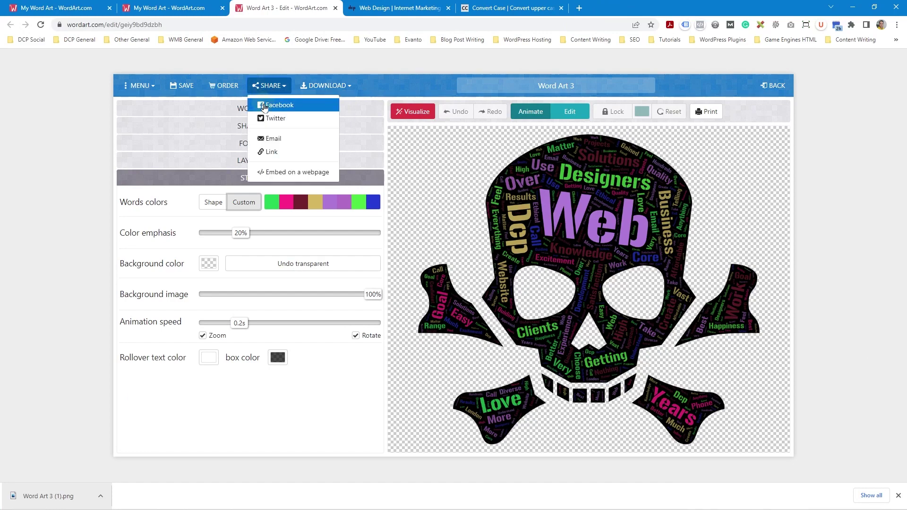
pyautogui.click(264, 105)
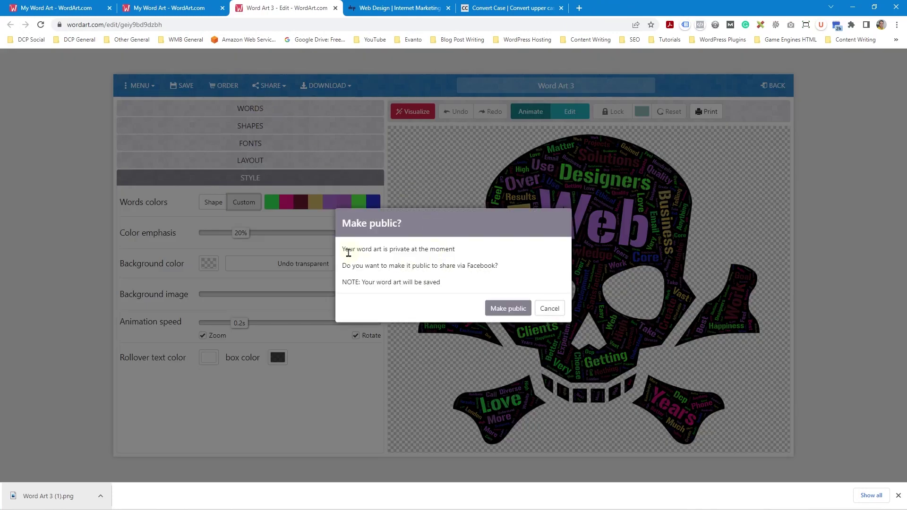
pyautogui.moveTo(350, 252); pyautogui.dragTo(454, 251)
pyautogui.moveTo(346, 265); pyautogui.dragTo(488, 265)
pyautogui.moveTo(343, 282); pyautogui.dragTo(446, 286)
pyautogui.click(446, 285)
pyautogui.click(504, 310)
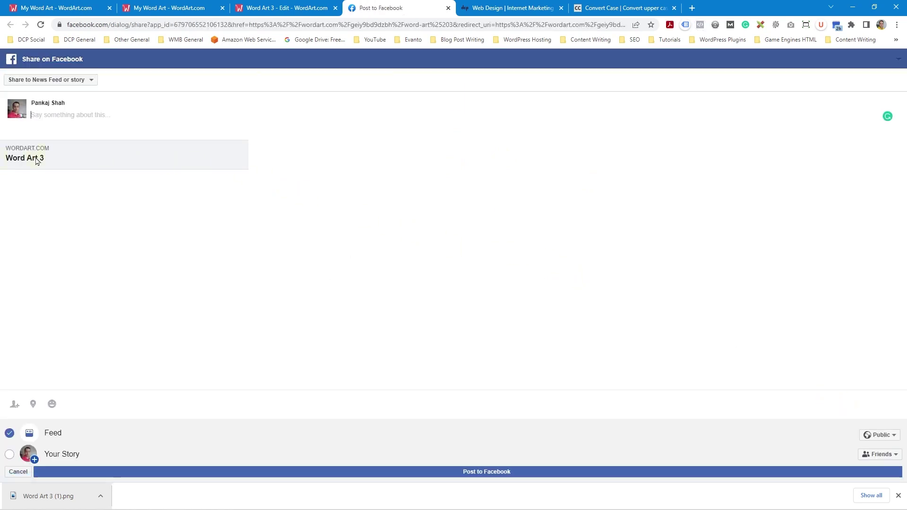
# Close the Facebook post page, share Word Art 3 on Facebook again to check its preview image, and close the post without publishing.
pyautogui.click(58, 115)
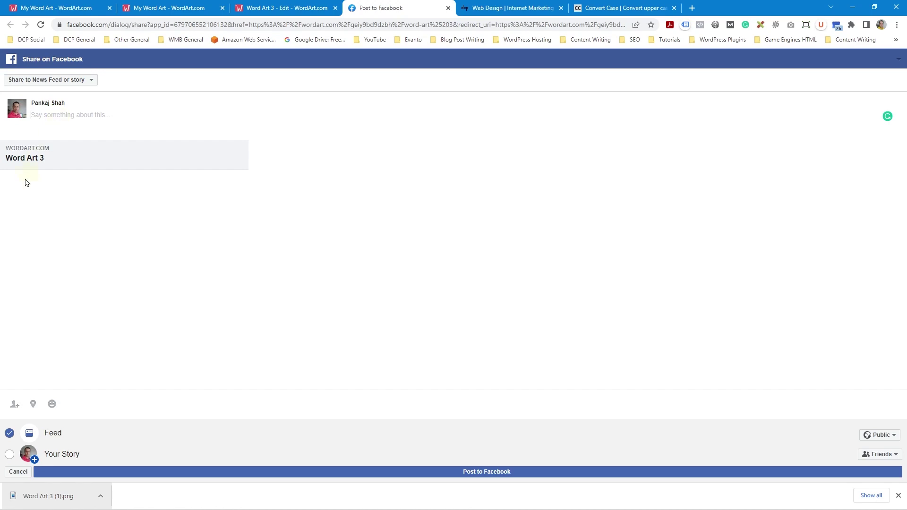
pyautogui.click(449, 8)
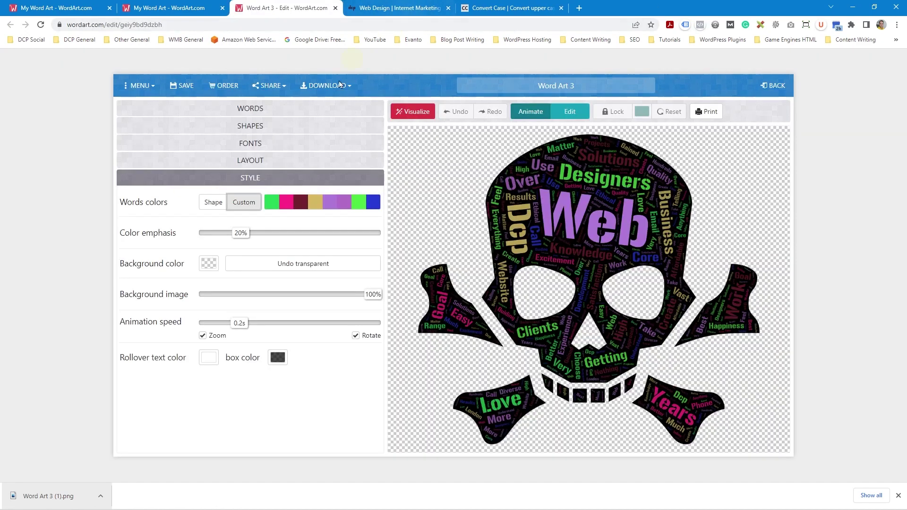
pyautogui.click(269, 85)
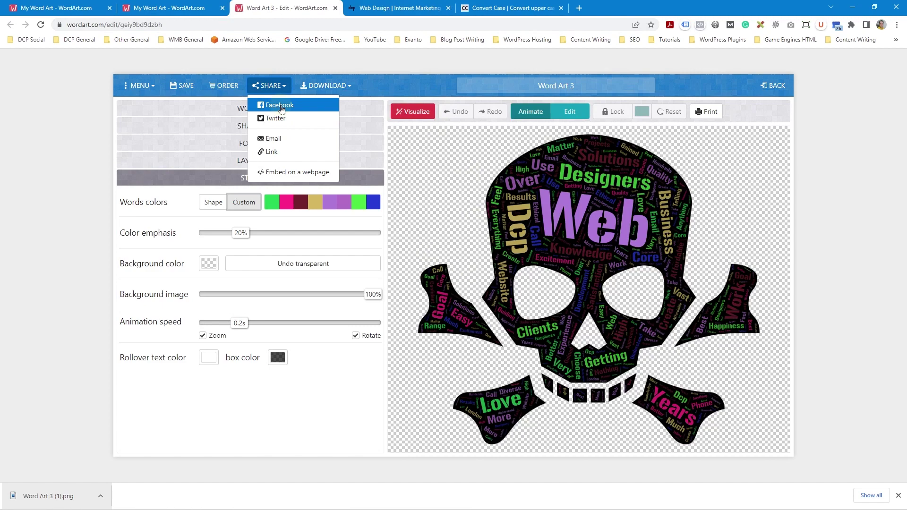
pyautogui.click(276, 105)
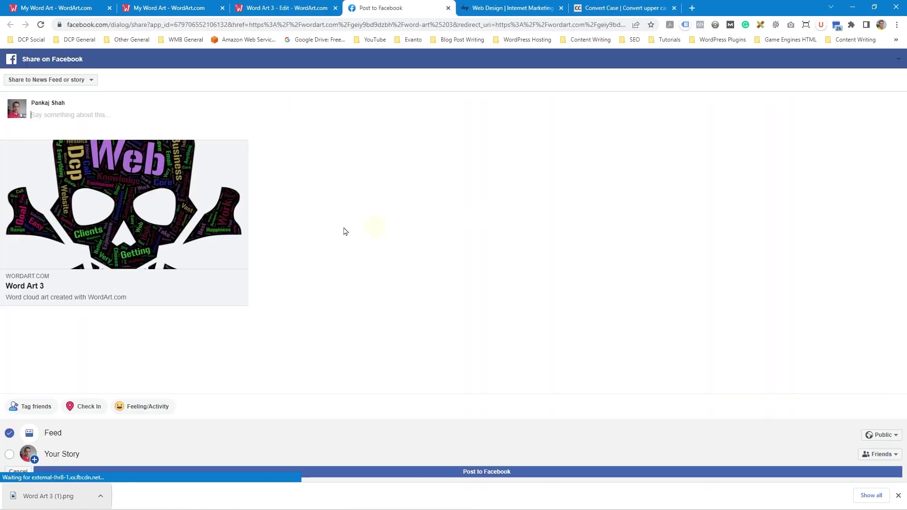
pyautogui.click(448, 8)
# Share Word Art 3 on Twitter twice to check the tweet's preview, and discard the tweet without posting.
pyautogui.click(268, 85)
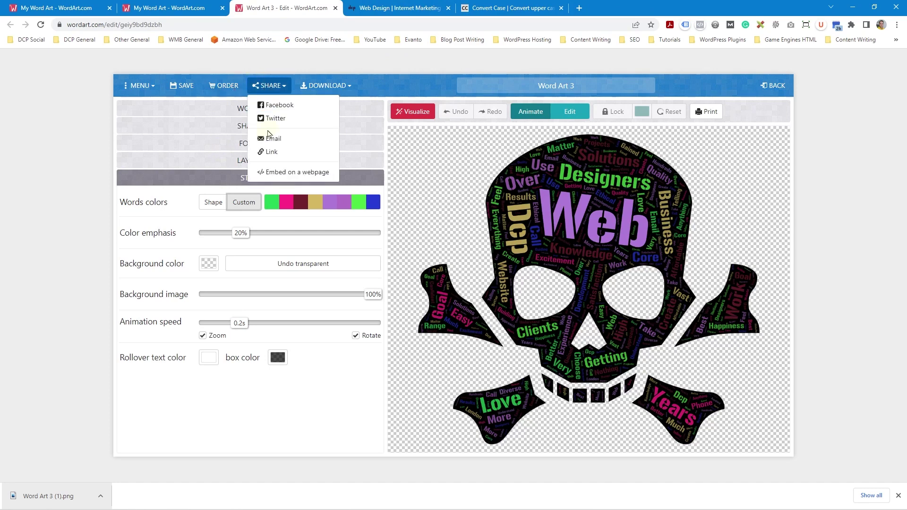
pyautogui.click(279, 119)
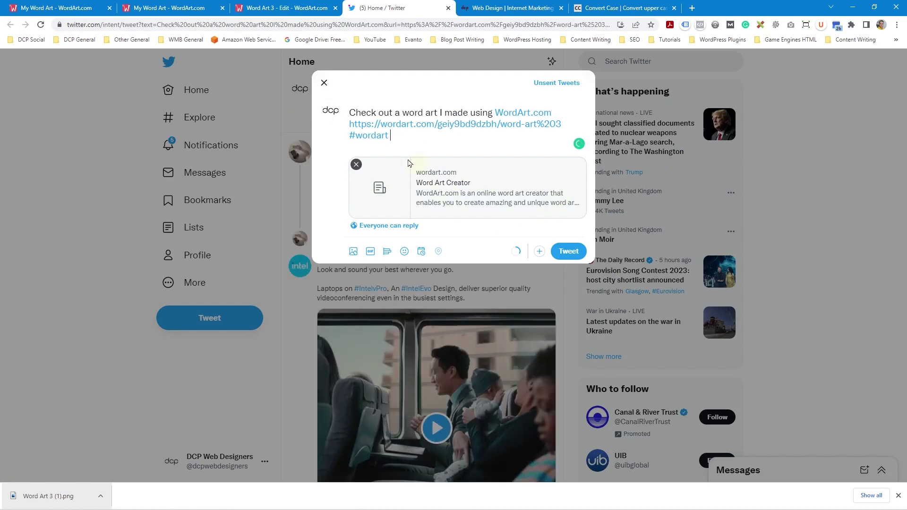
pyautogui.click(447, 8)
pyautogui.click(268, 86)
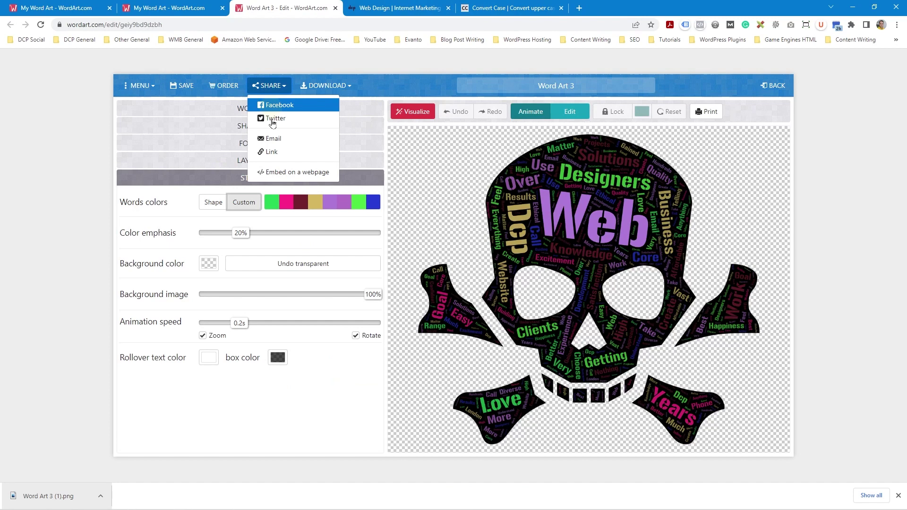
pyautogui.click(282, 118)
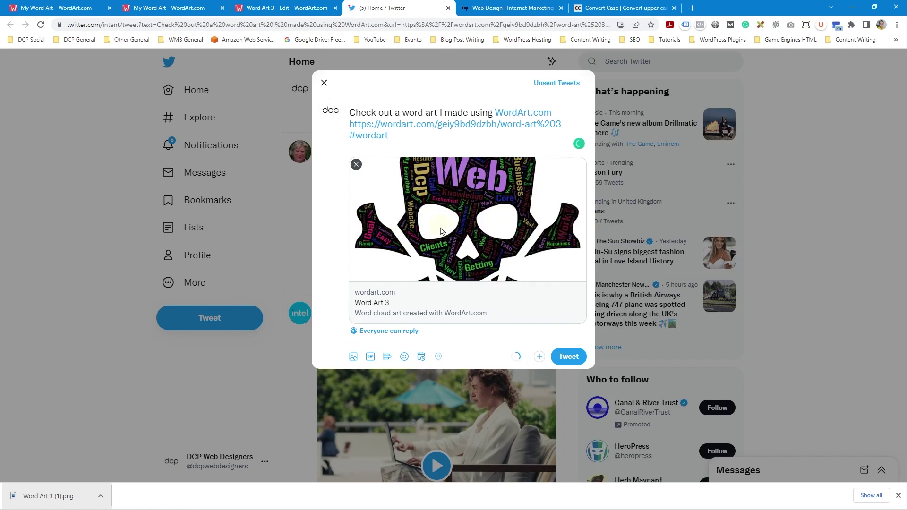
pyautogui.click(324, 82)
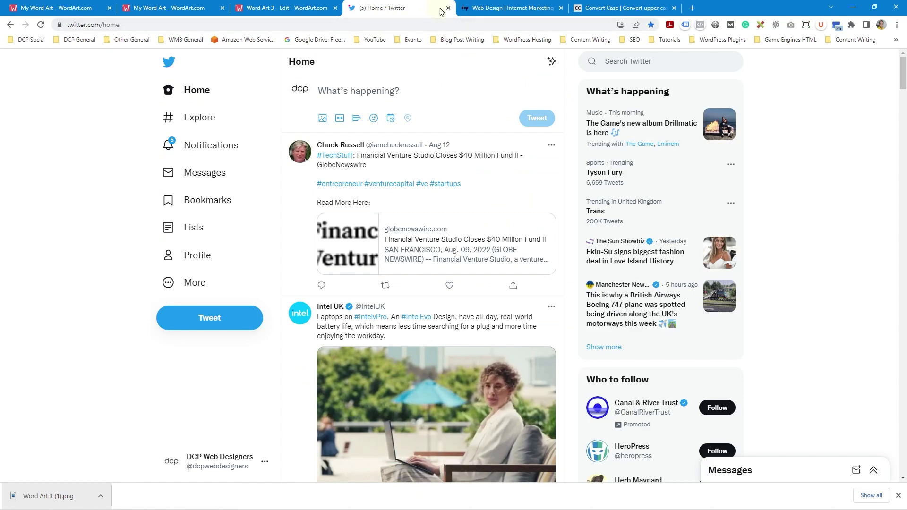
pyautogui.click(448, 8)
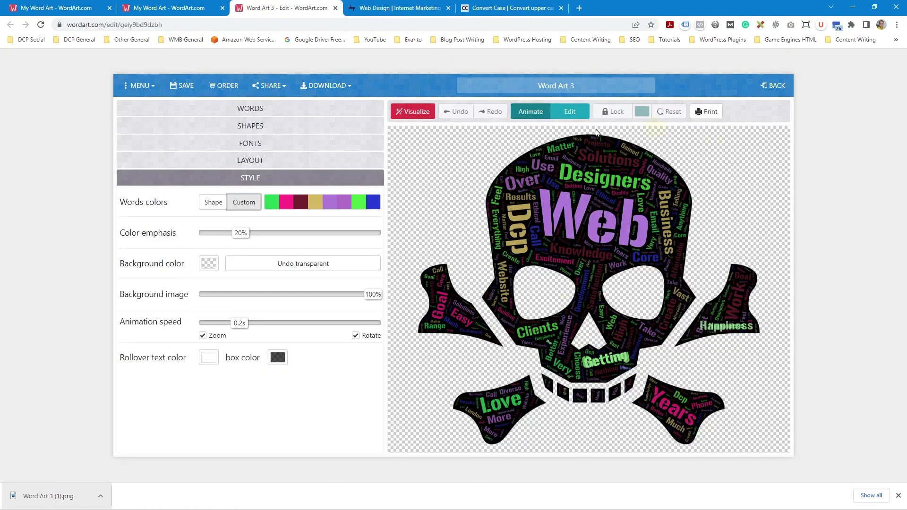
# Change the privacy of Word Art 3 to private and dismiss the confirmation.
pyautogui.click(138, 85)
pyautogui.moveTo(151, 170)
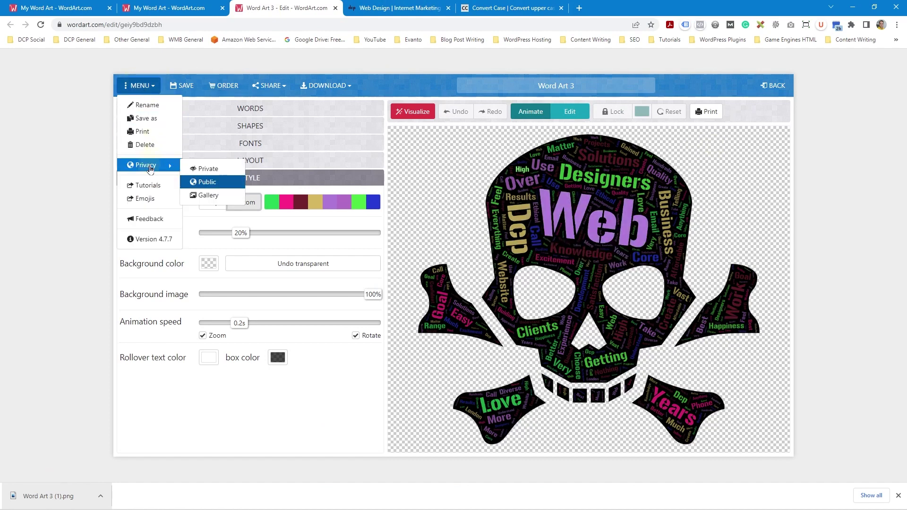
pyautogui.click(219, 169)
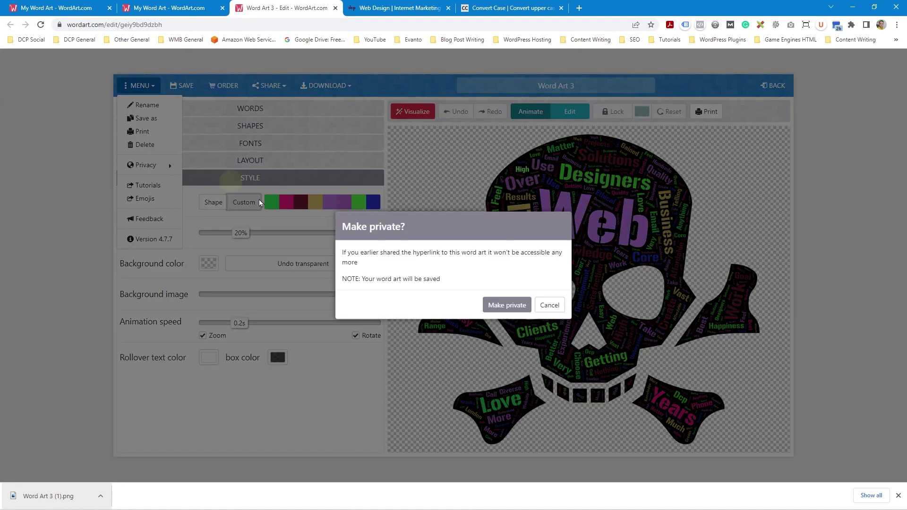
pyautogui.click(511, 308)
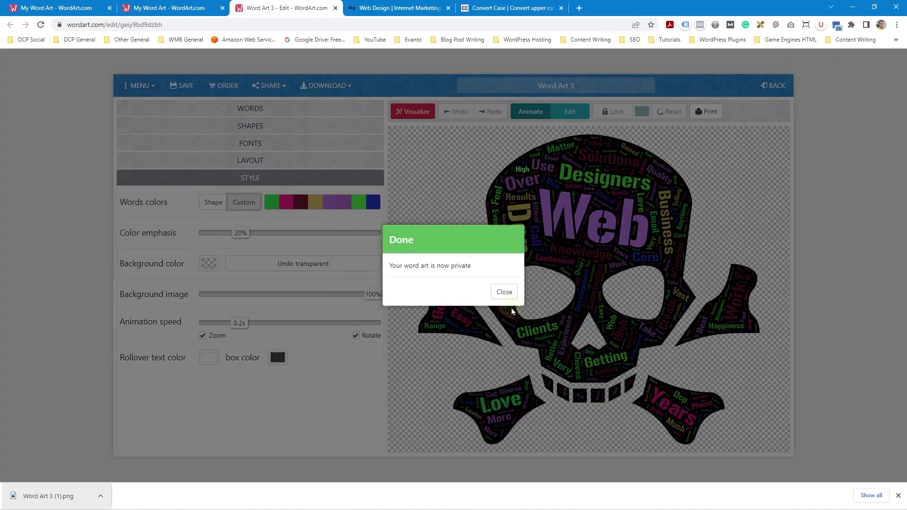
pyautogui.click(504, 292)
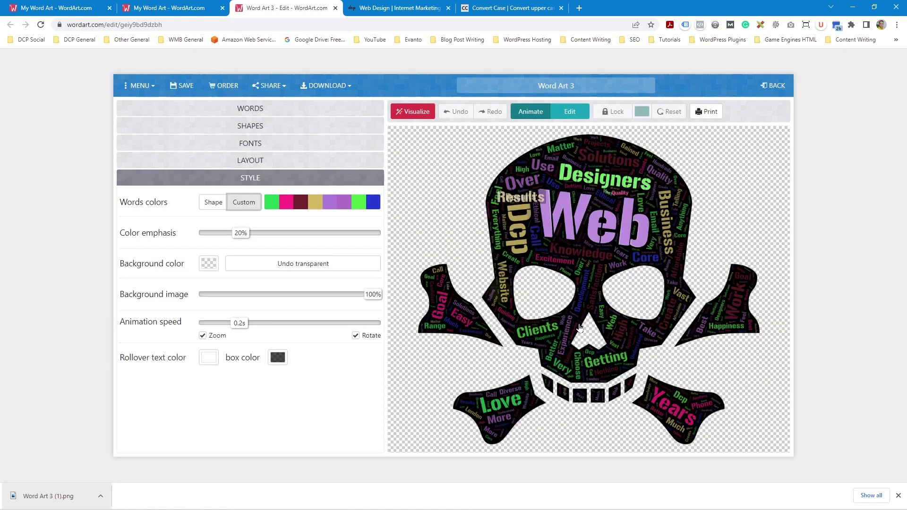
# Check the Save as option for Word Art 3 and cancel without saving a copy.
pyautogui.click(144, 93)
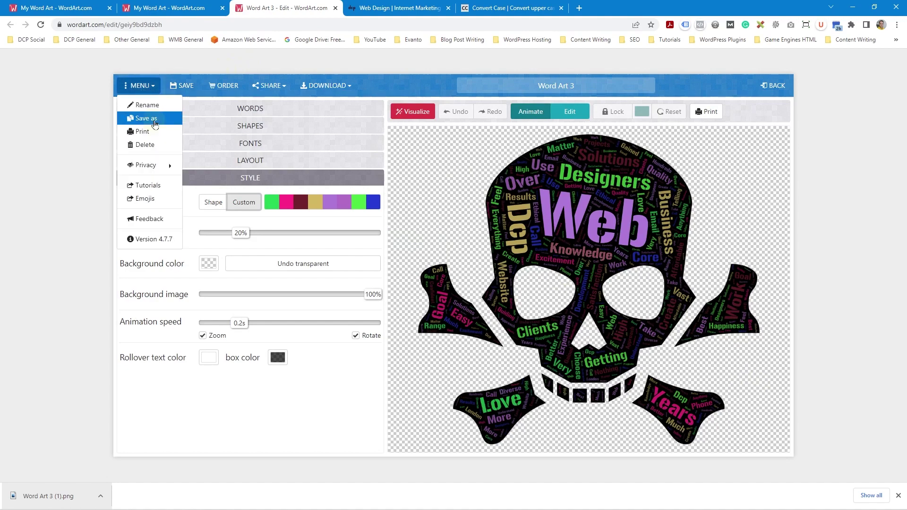
pyautogui.click(155, 118)
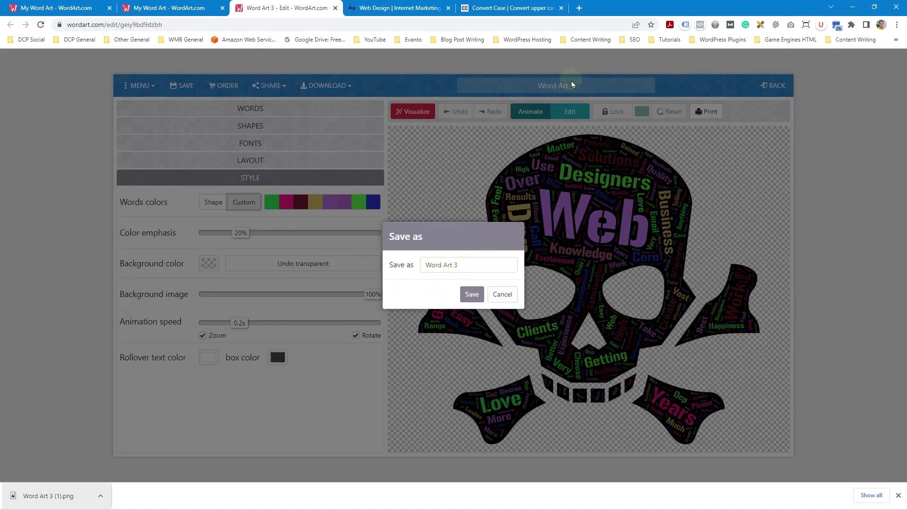
pyautogui.click(502, 294)
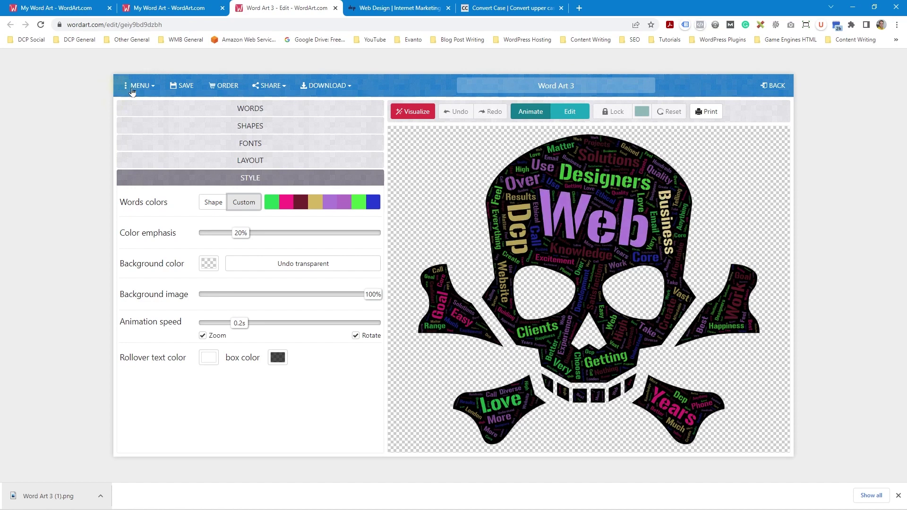
# Open the WordArt emoji icons page and copy the code of the soccer ball emoji.
pyautogui.click(151, 87)
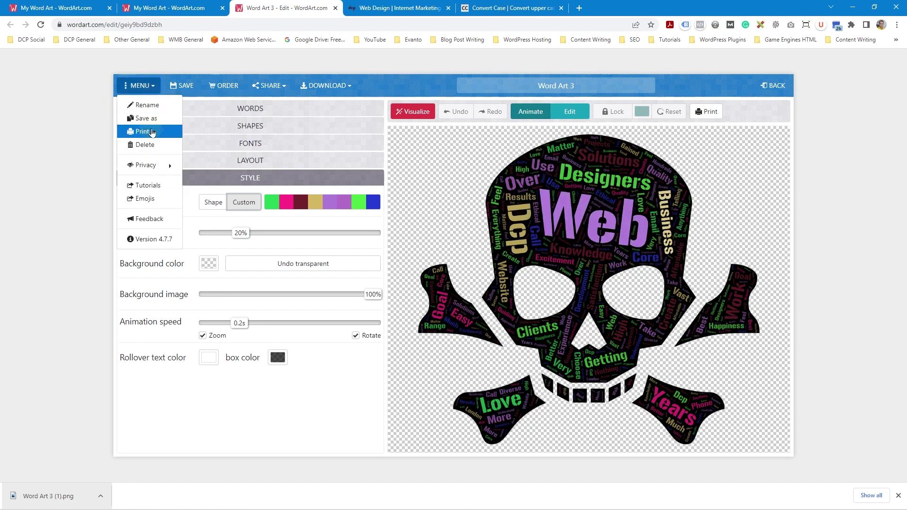
pyautogui.click(149, 203)
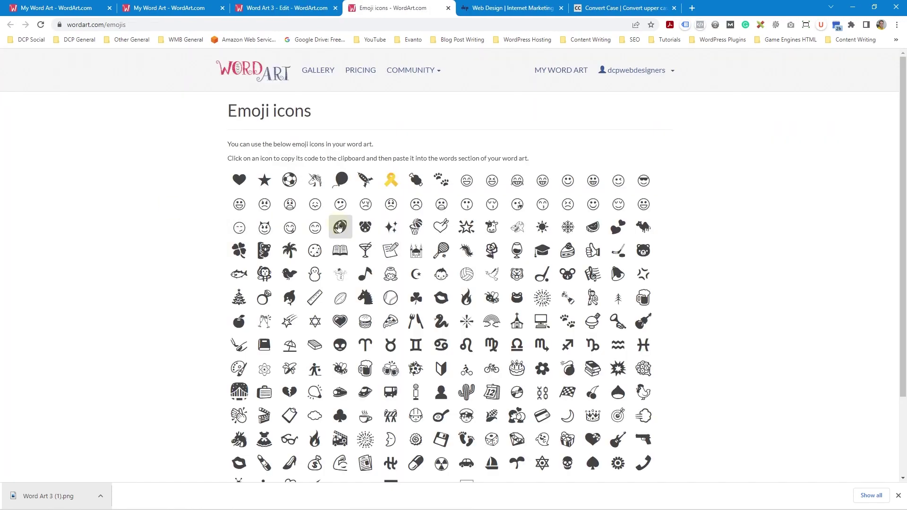
pyautogui.scroll(-2, 377, 293)
pyautogui.scroll(2, 383, 284)
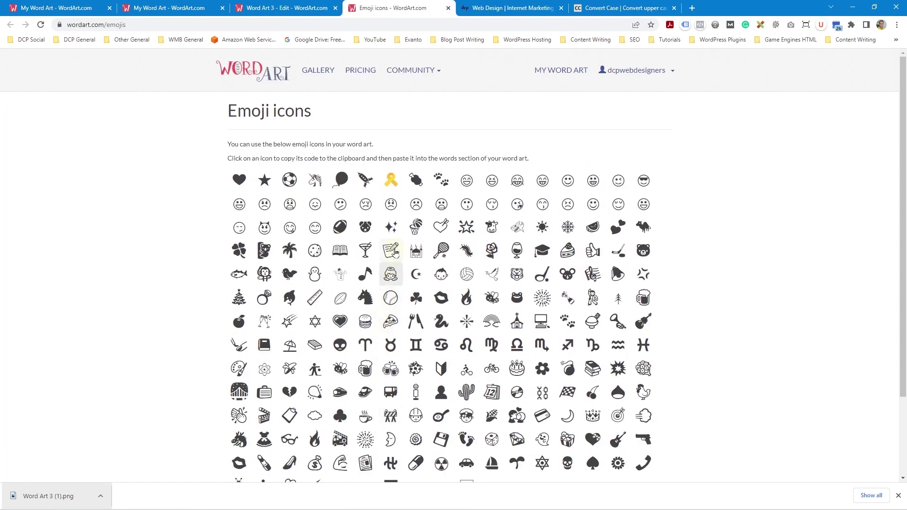
pyautogui.click(289, 182)
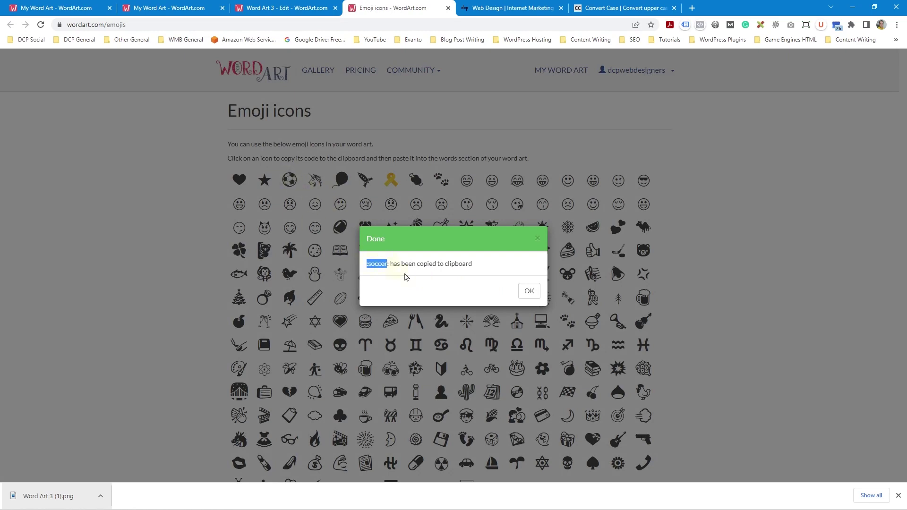
pyautogui.click(528, 290)
# Add the copied :soccer: code as a new entry in Word Art 3's word list with size 100, and visualize the word cloud.
pyautogui.click(272, 8)
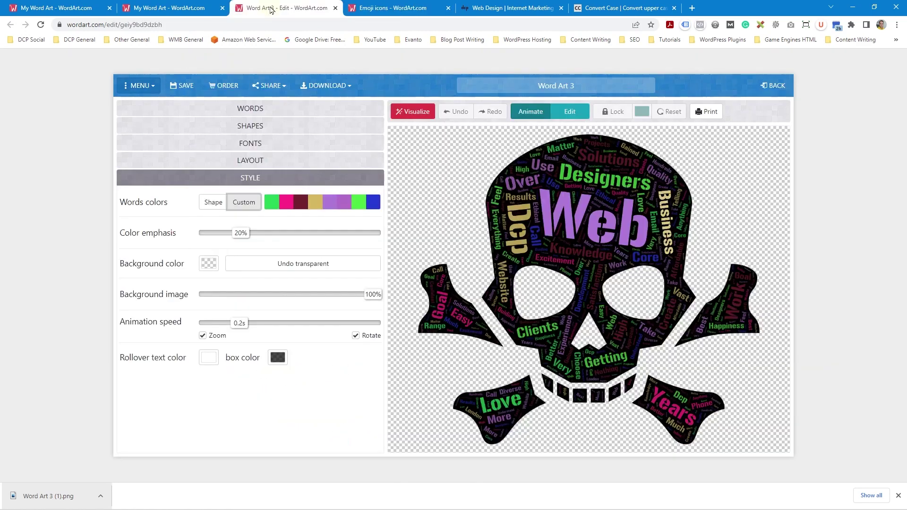
pyautogui.click(220, 110)
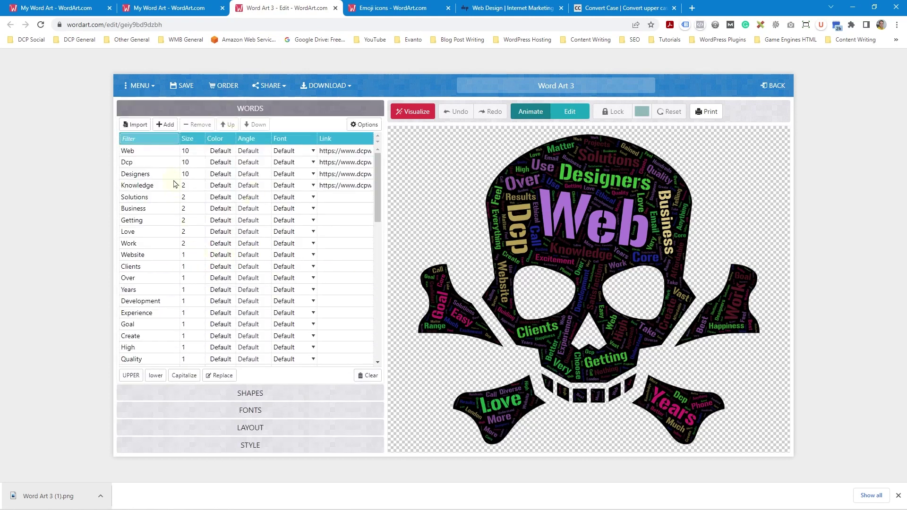
pyautogui.click(162, 124)
pyautogui.hotkey('ctrl', 'v')
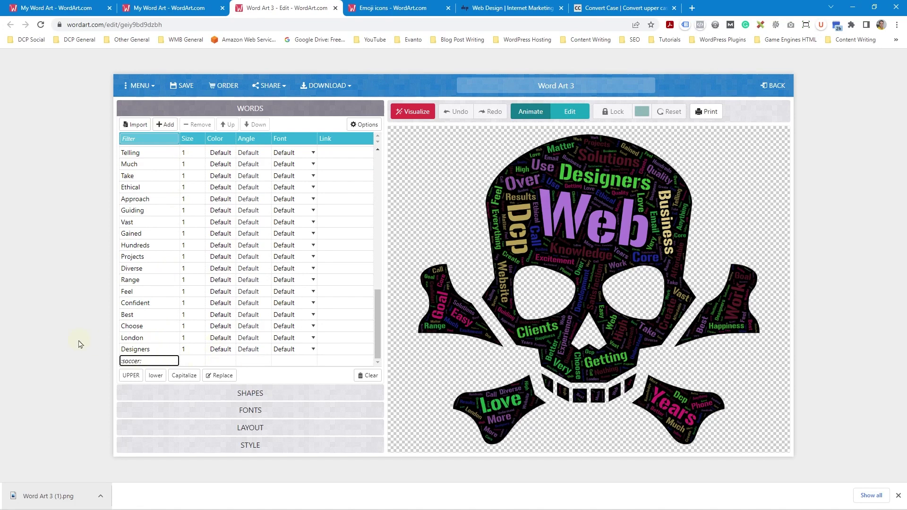
pyautogui.press('Return')
pyautogui.click(184, 361)
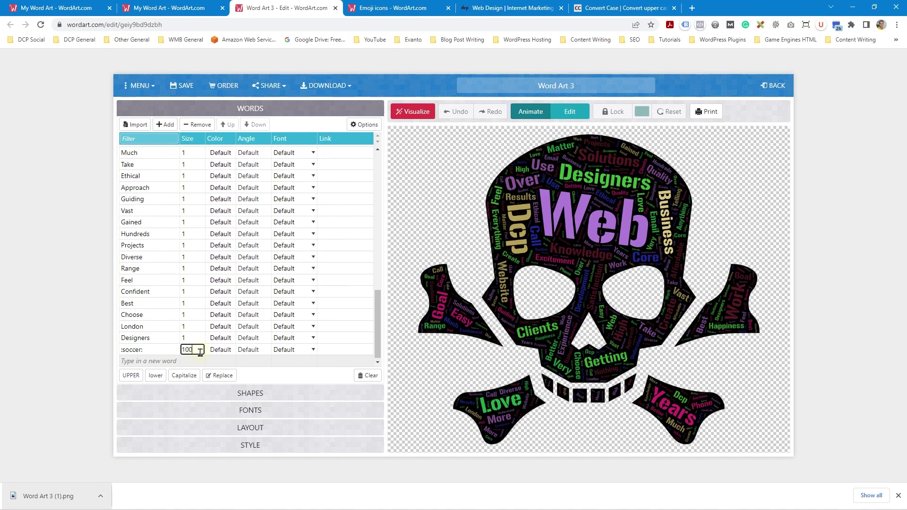
pyautogui.click(46, 282)
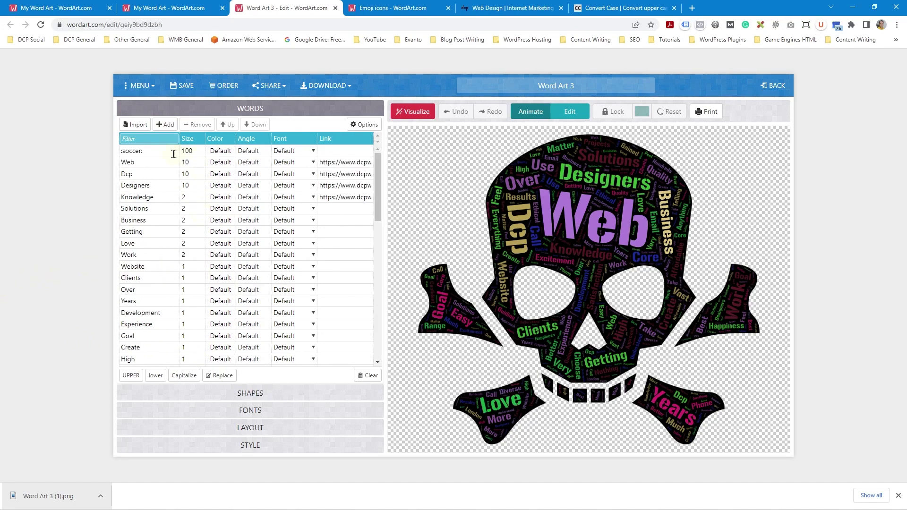
pyautogui.click(412, 112)
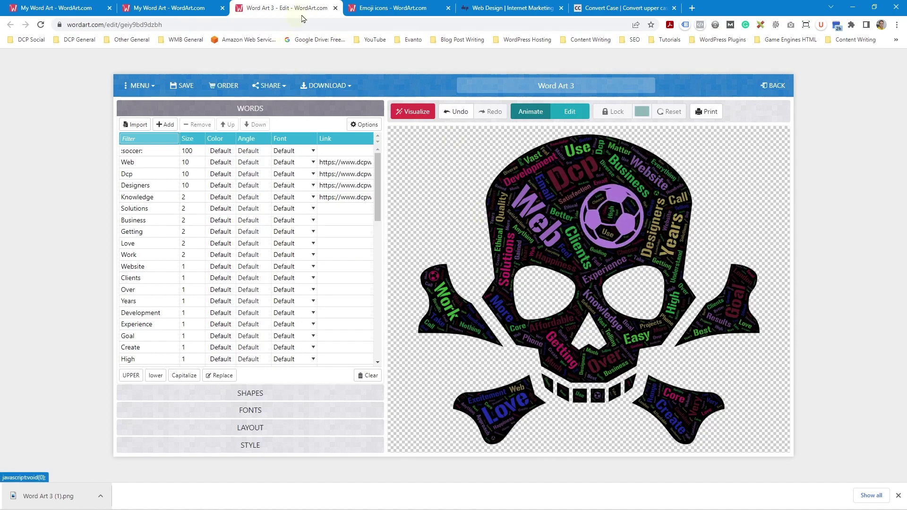
# Browse the full set of emoji icons and return to the Word Art 3 editor.
pyautogui.click(393, 8)
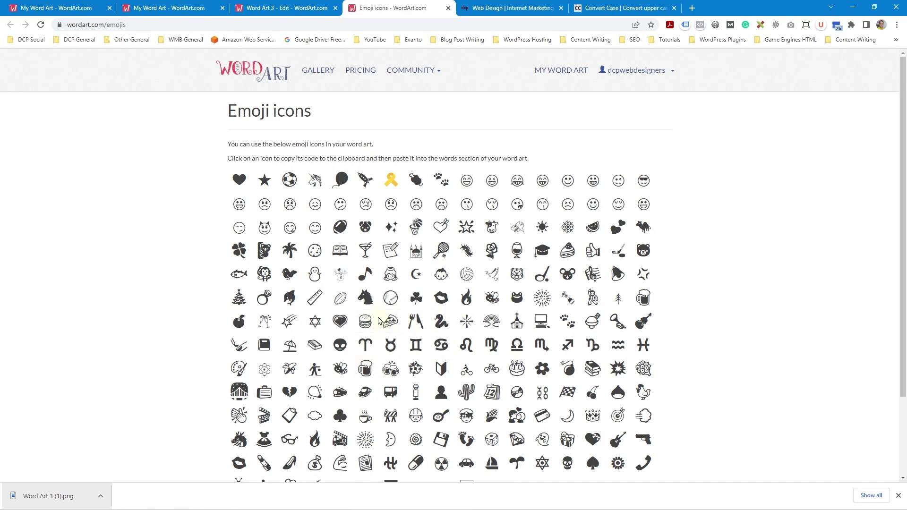
pyautogui.scroll(-3, 532, 363)
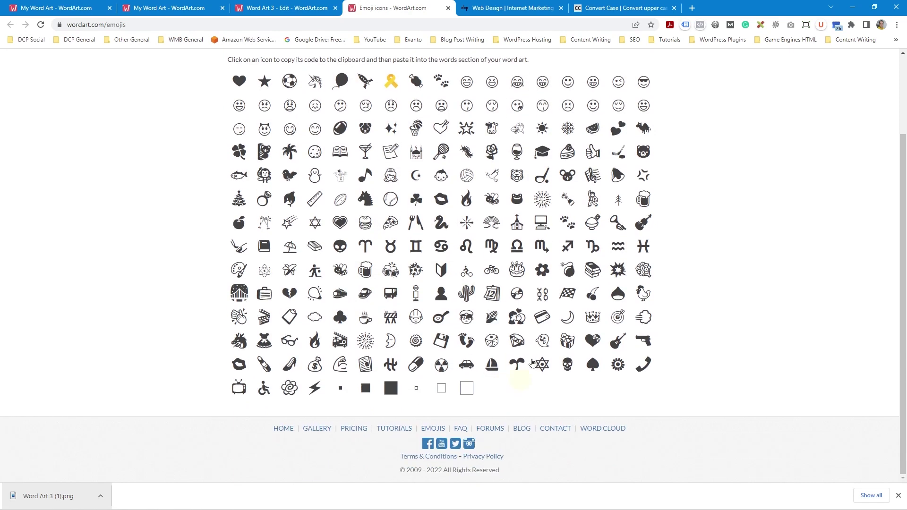
pyautogui.scroll(3, 517, 269)
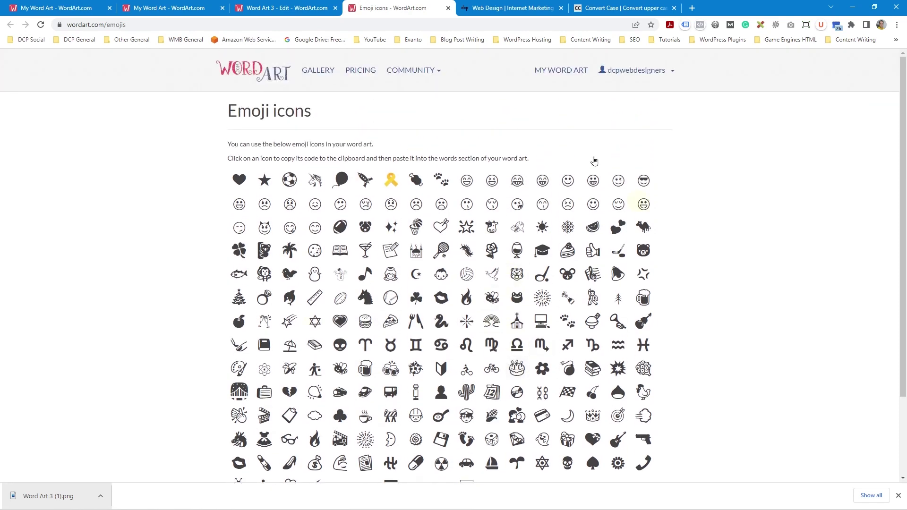
pyautogui.click(291, 12)
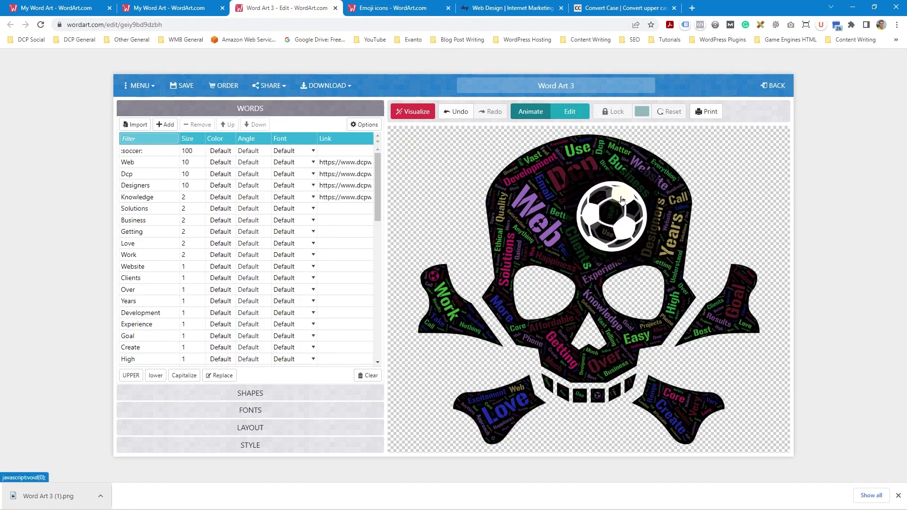
# Reduce the :soccer: word's size to 3 and visualize the word cloud again.
pyautogui.click(192, 151)
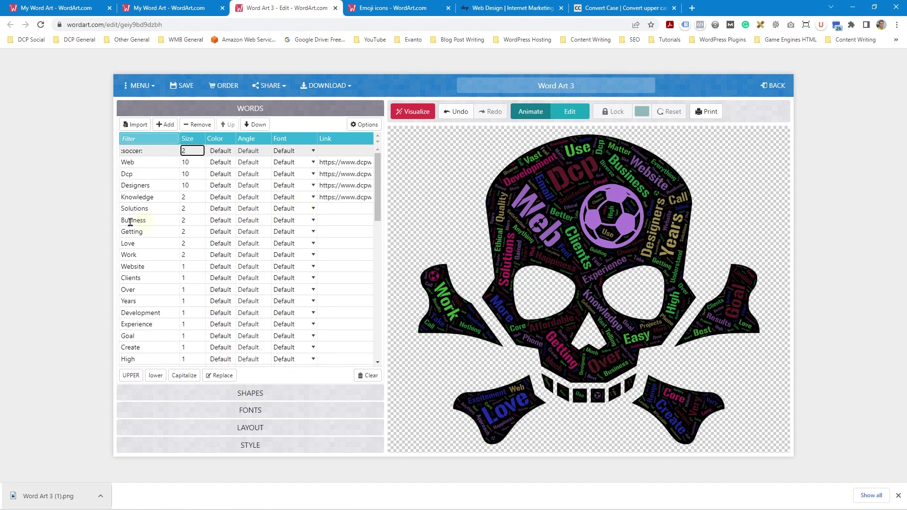
pyautogui.press('Return')
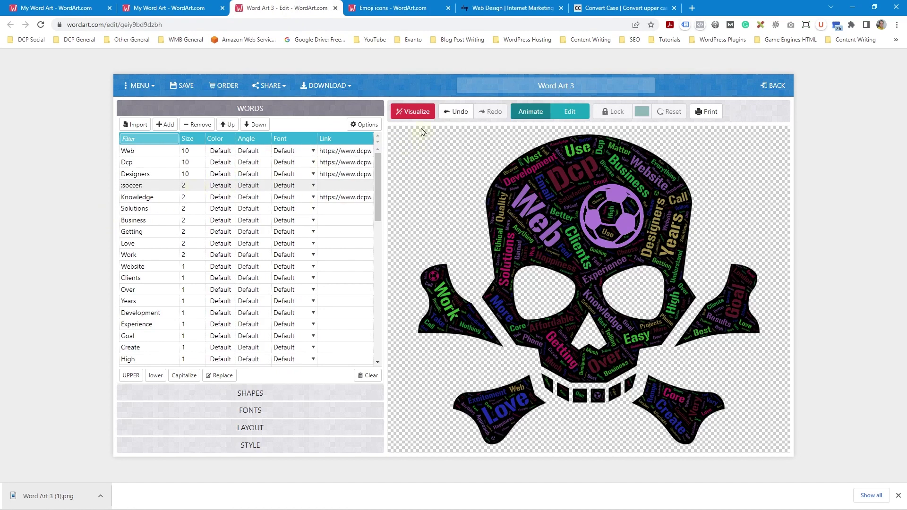
pyautogui.click(192, 185)
pyautogui.click(412, 111)
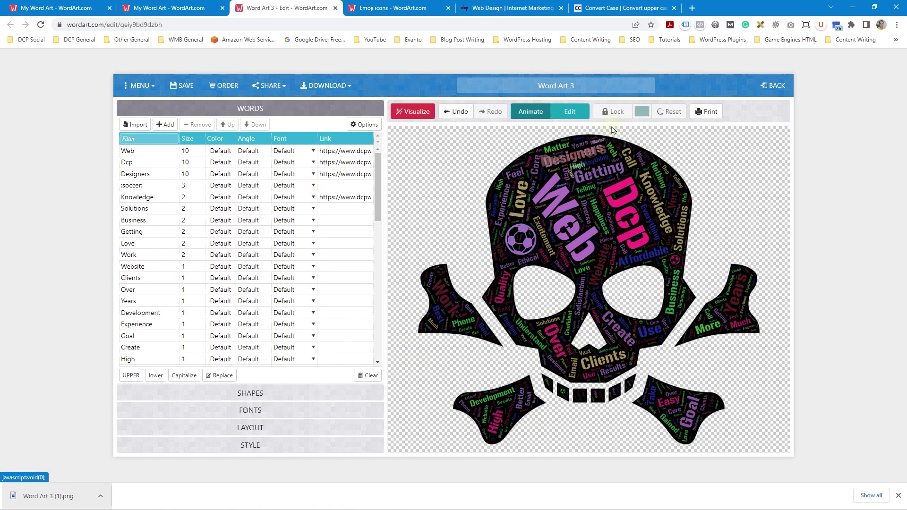
# Recolour the large soccer ball icon beside the word Web red (#FF0000) and return to the animated view.
pyautogui.click(569, 111)
pyautogui.click(524, 232)
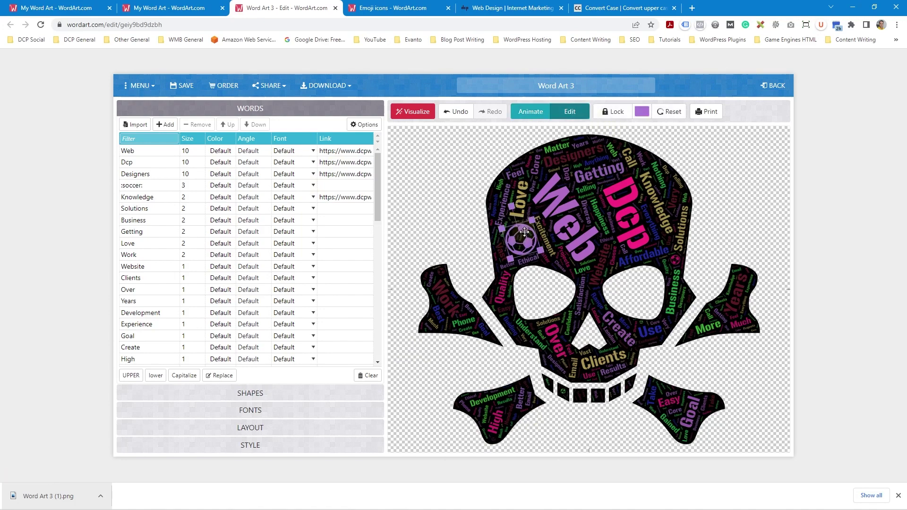
pyautogui.click(642, 111)
pyautogui.moveTo(498, 279); pyautogui.dragTo(523, 279)
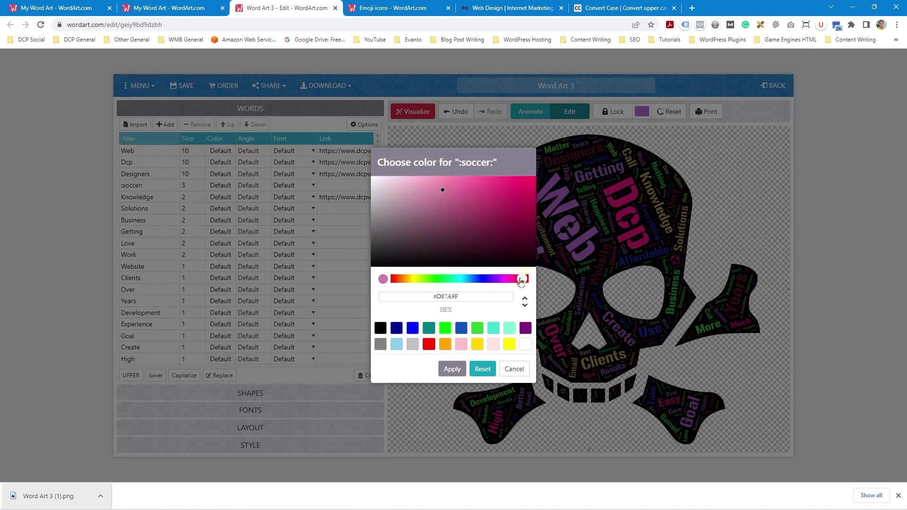
pyautogui.click(429, 344)
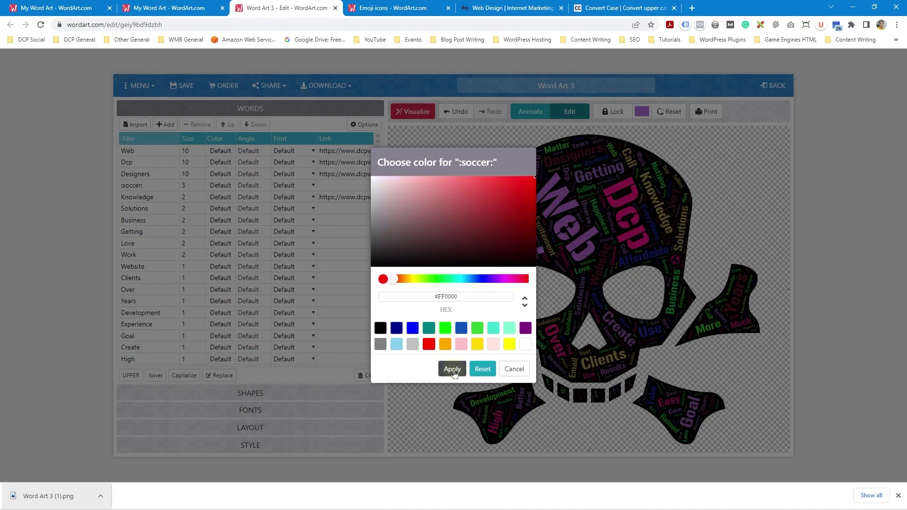
pyautogui.click(453, 370)
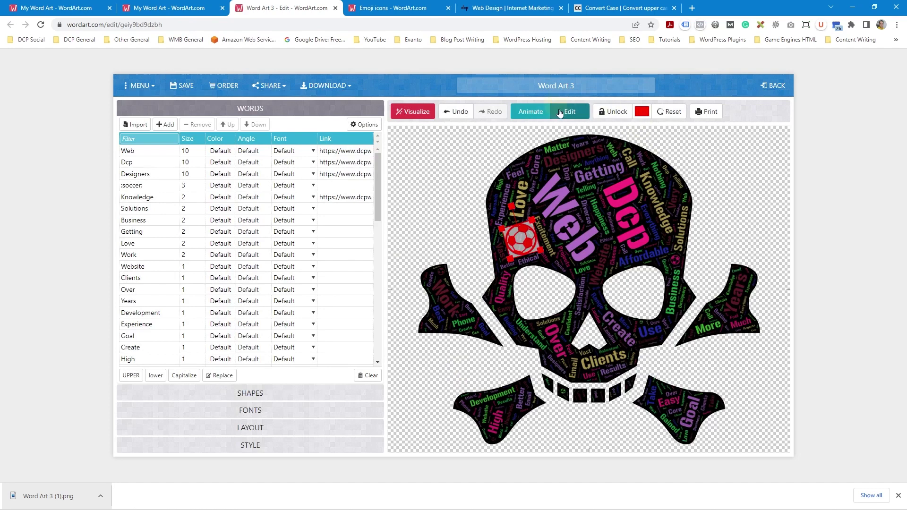
pyautogui.click(528, 113)
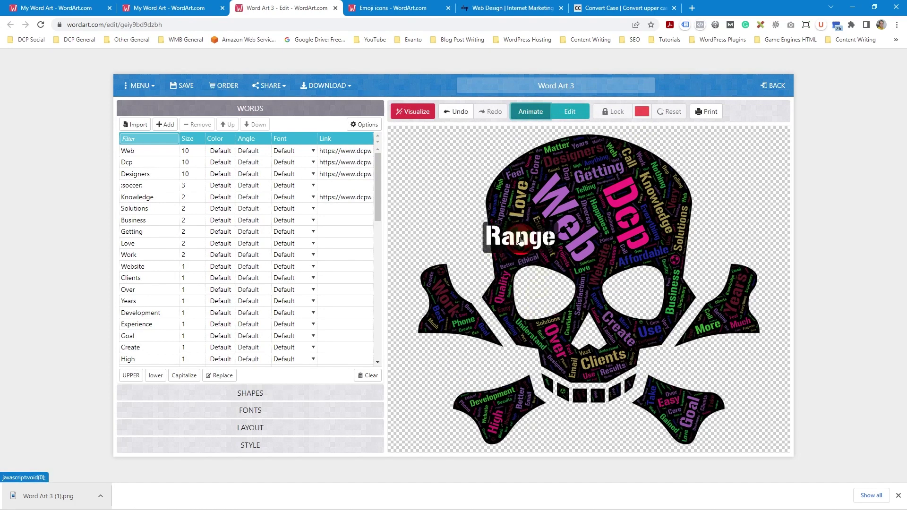
# Reset the manual edits to the soccer ball icon and switch back to the animated view.
pyautogui.click(565, 115)
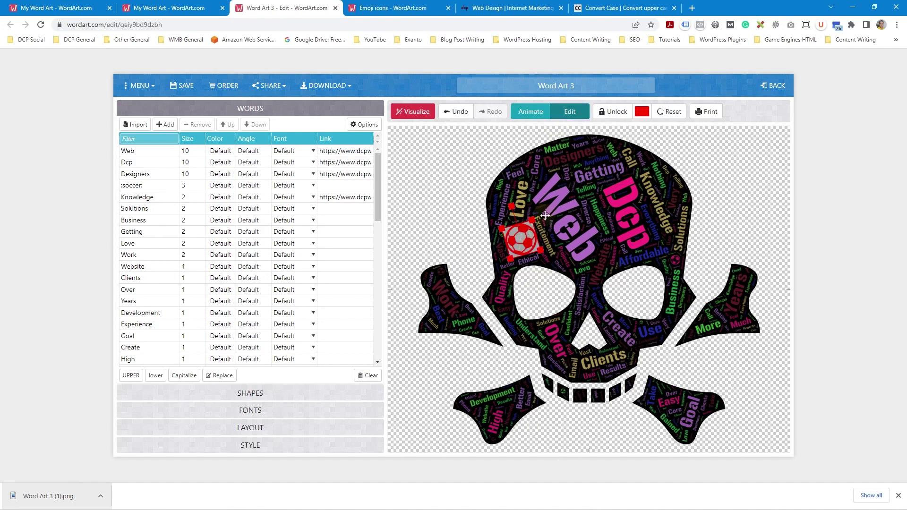
pyautogui.click(671, 113)
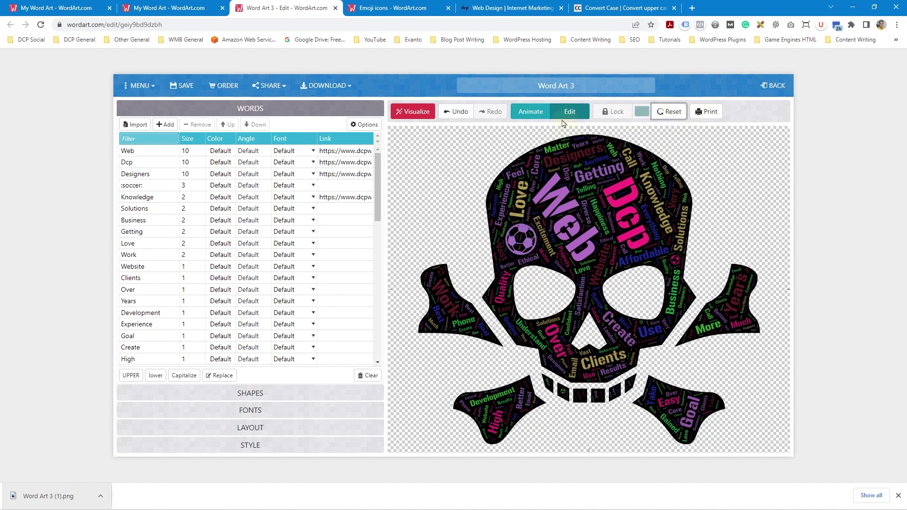
pyautogui.click(539, 115)
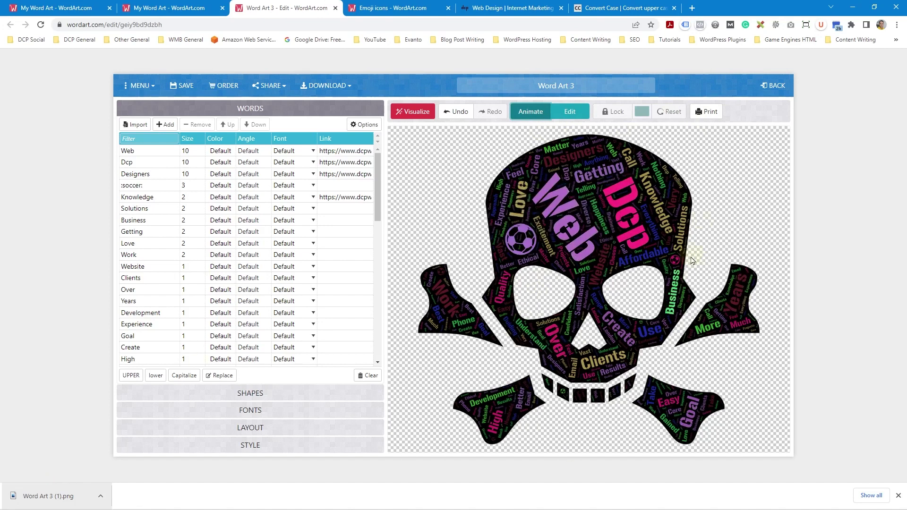
# Try to set the word art's privacy to Gallery, and select its name Word Art 3 for editing.
pyautogui.click(139, 85)
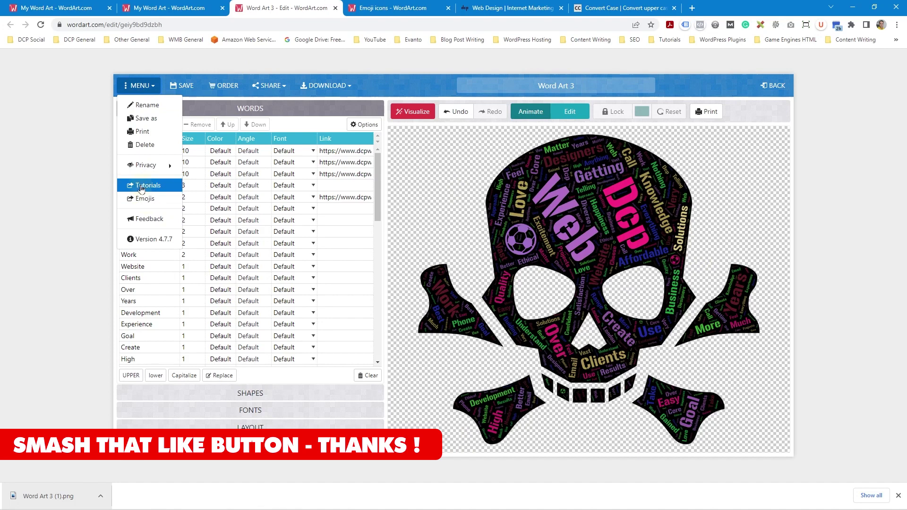
pyautogui.moveTo(142, 170)
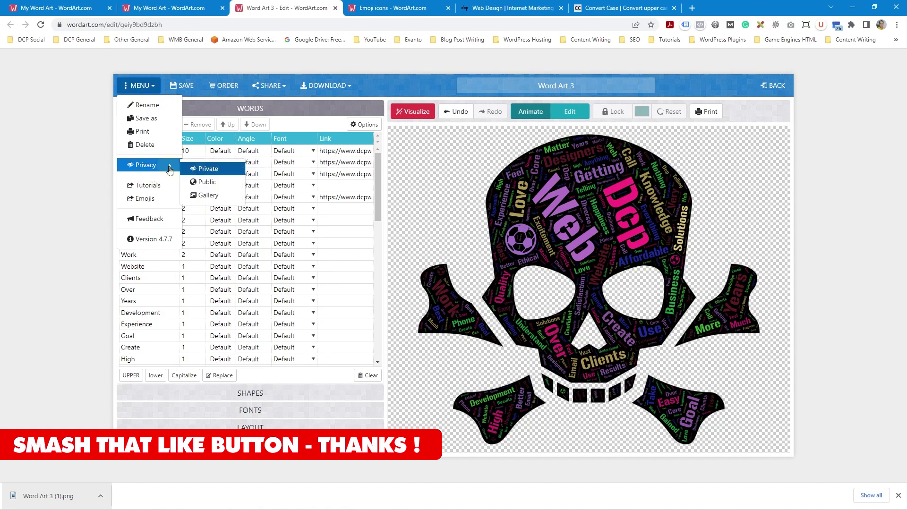
pyautogui.click(210, 196)
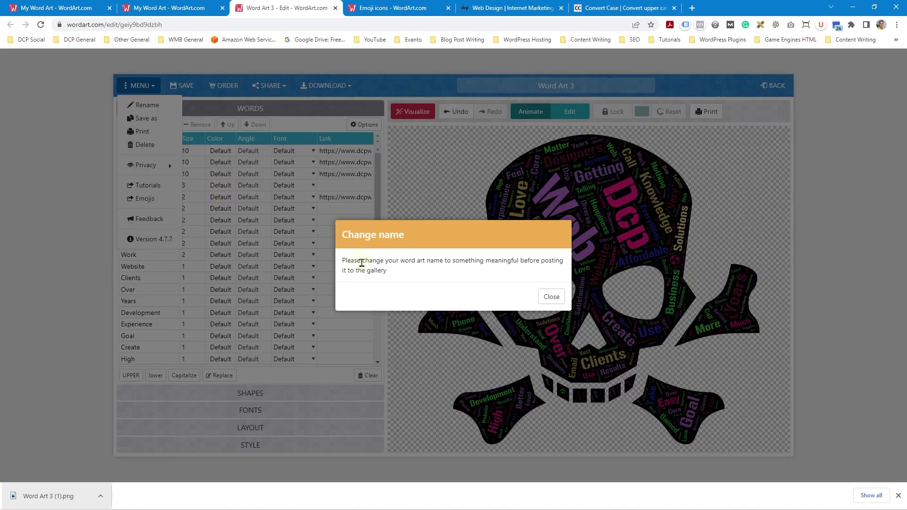
pyautogui.moveTo(347, 261); pyautogui.dragTo(376, 268)
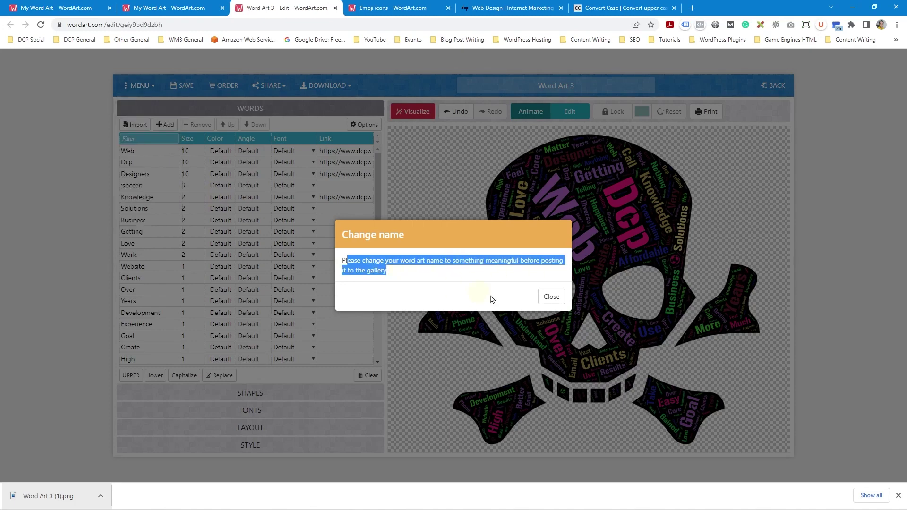
pyautogui.click(551, 297)
pyautogui.click(569, 84)
pyautogui.moveTo(569, 84); pyautogui.dragTo(601, 84)
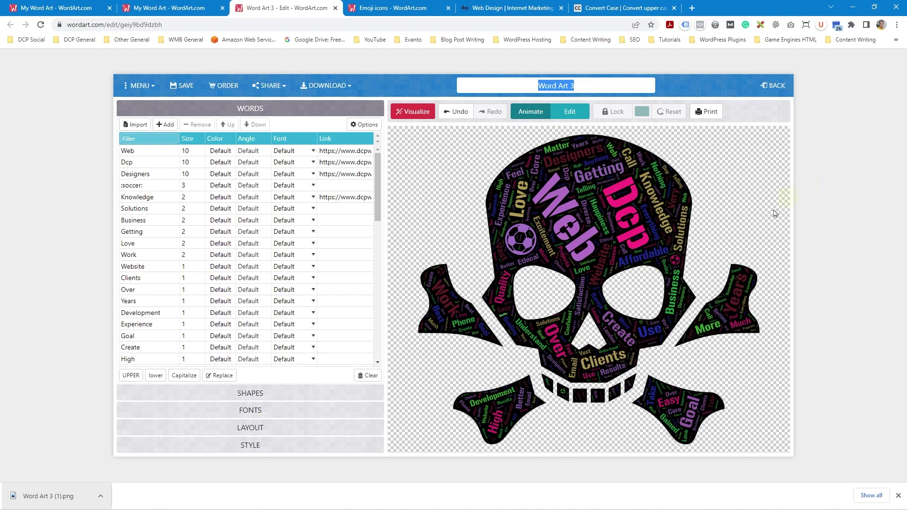
pyautogui.click(896, 495)
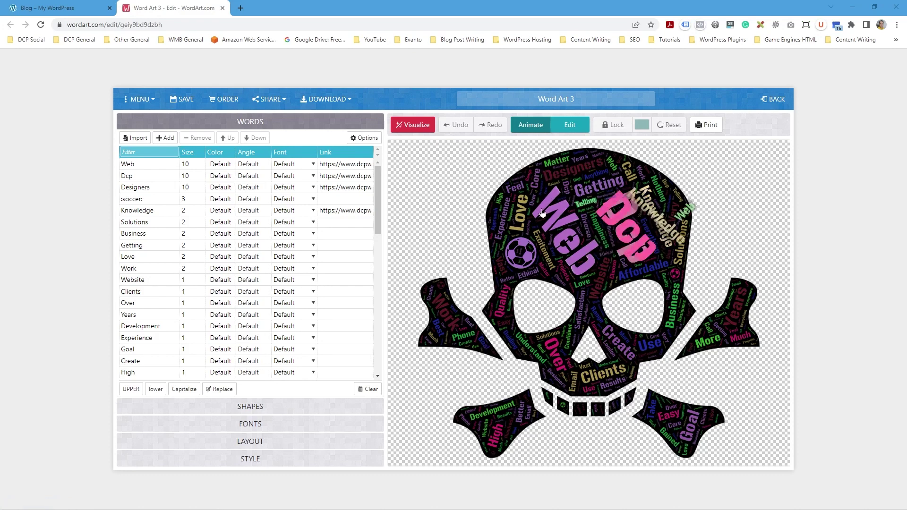
# Share Word Art 3 for embedding on a webpage, make it public, and read through the embed instructions.
pyautogui.click(269, 100)
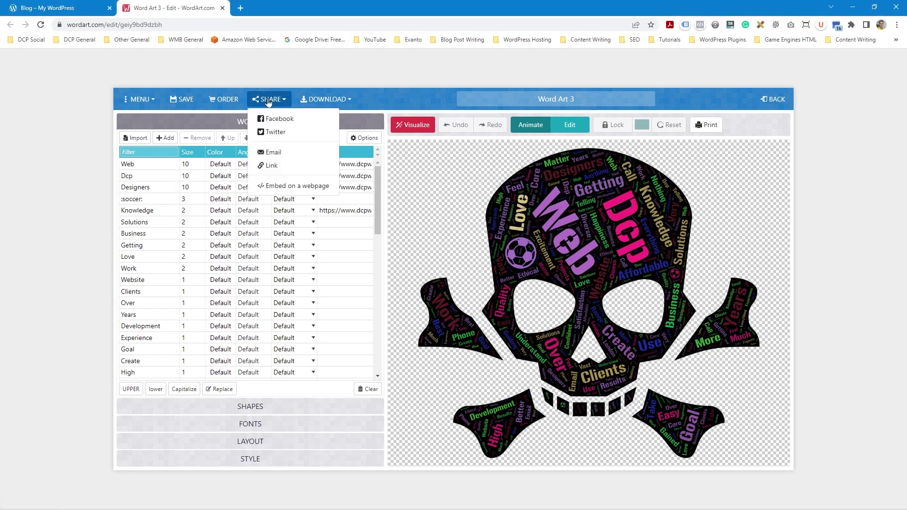
pyautogui.click(293, 187)
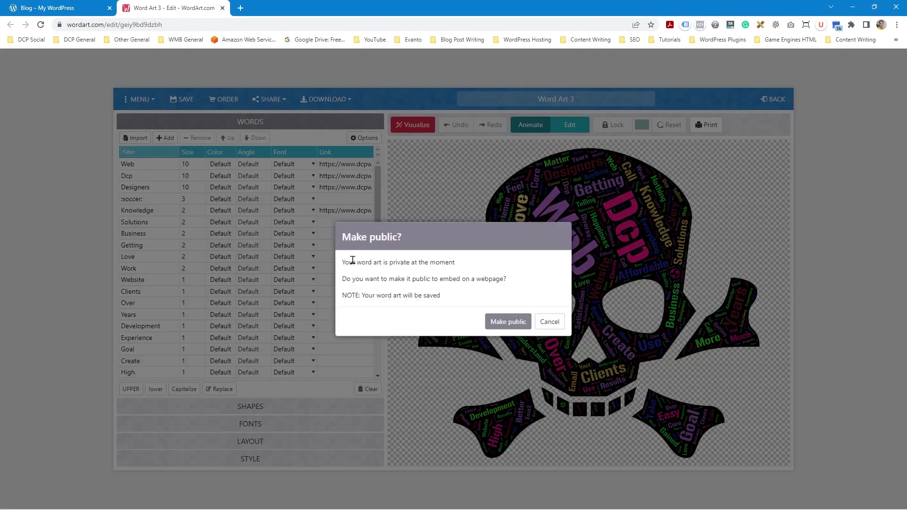
pyautogui.moveTo(352, 260); pyautogui.dragTo(390, 280)
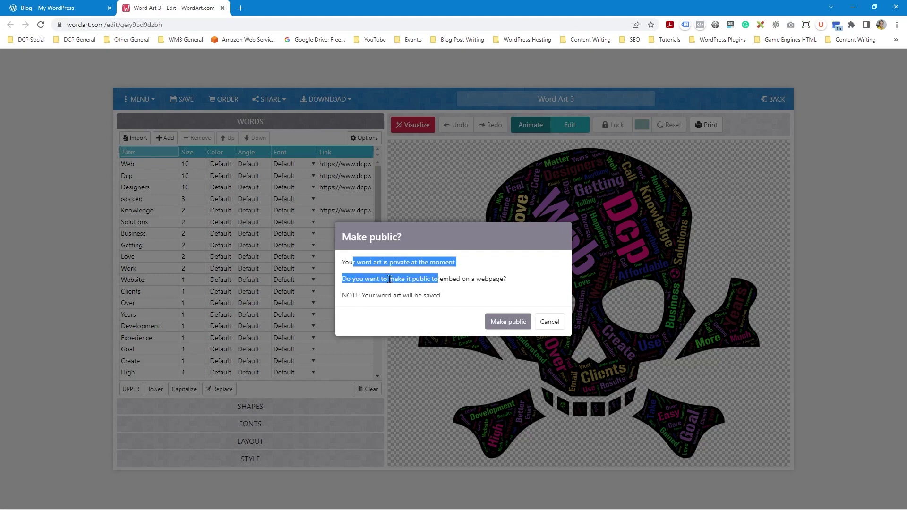
pyautogui.click(508, 284)
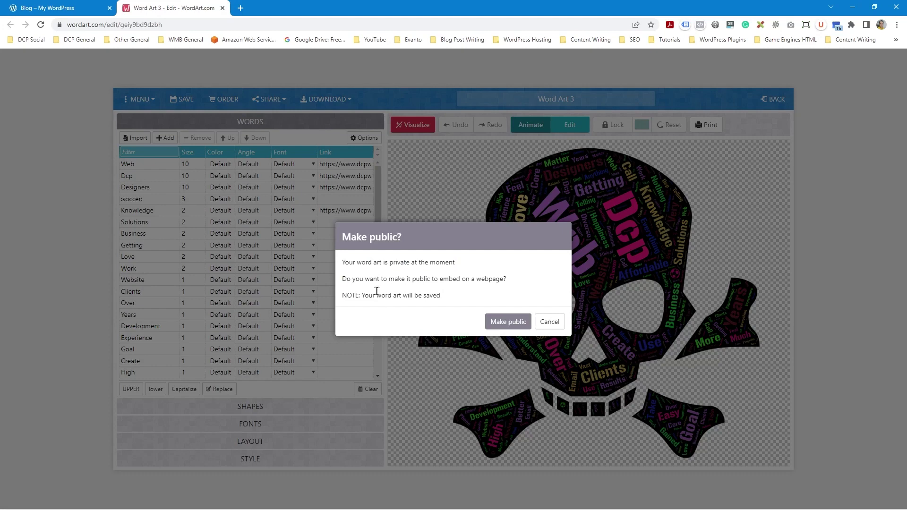
pyautogui.click(509, 325)
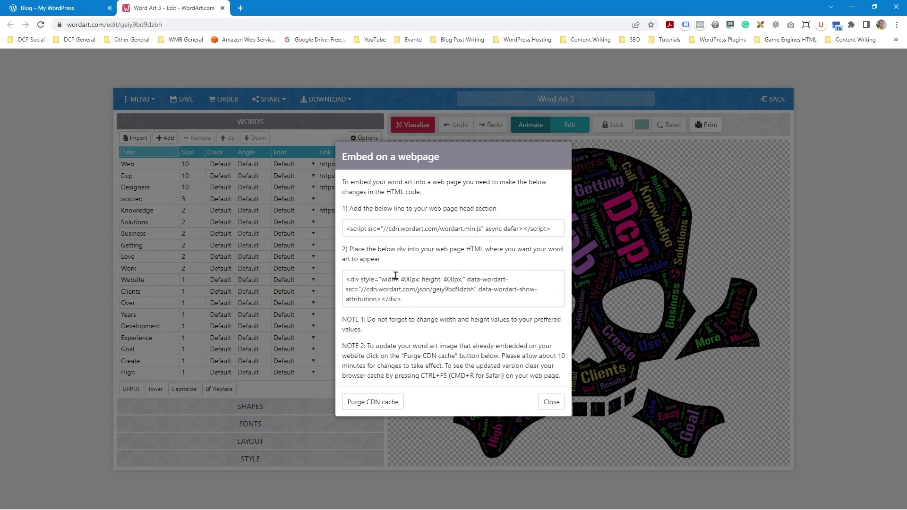
pyautogui.moveTo(358, 207); pyautogui.dragTo(499, 214)
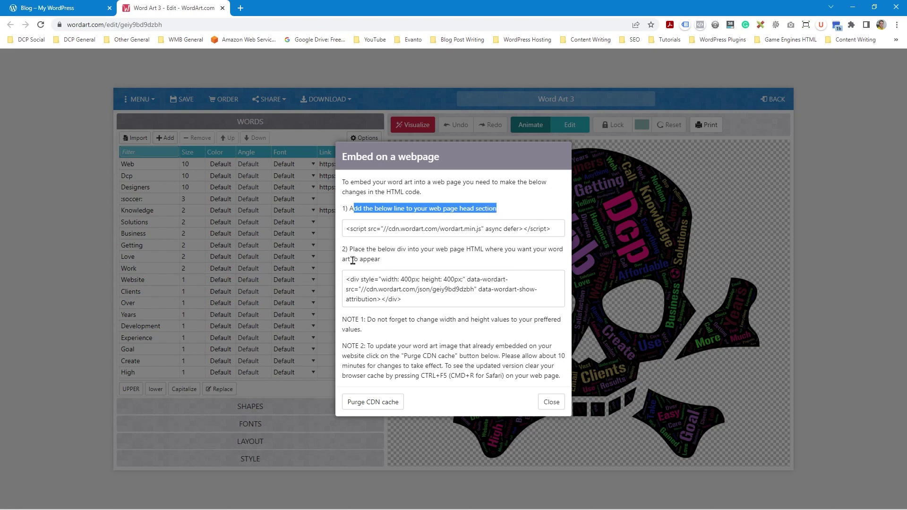
pyautogui.moveTo(352, 250); pyautogui.dragTo(462, 290)
pyautogui.click(418, 293)
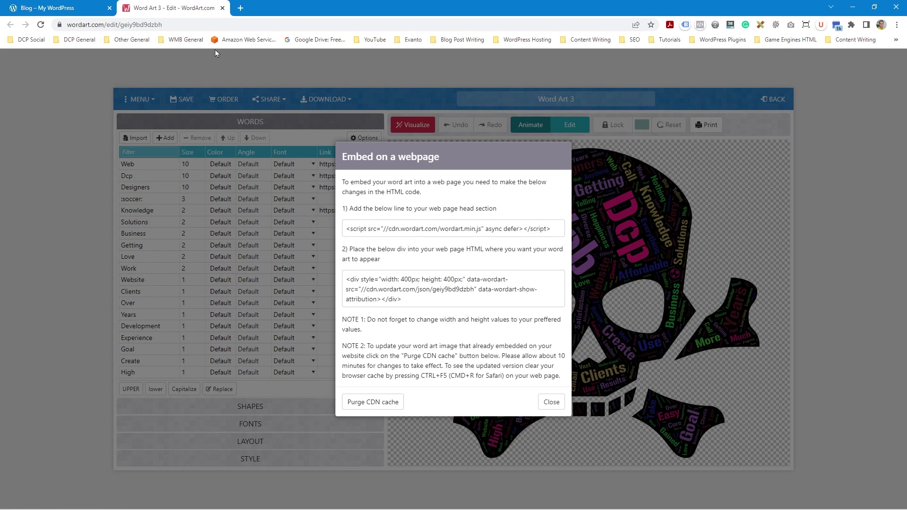
# Switch to the WordPress site and look through its blog, home page and the Trello for freelancers post.
pyautogui.click(41, 8)
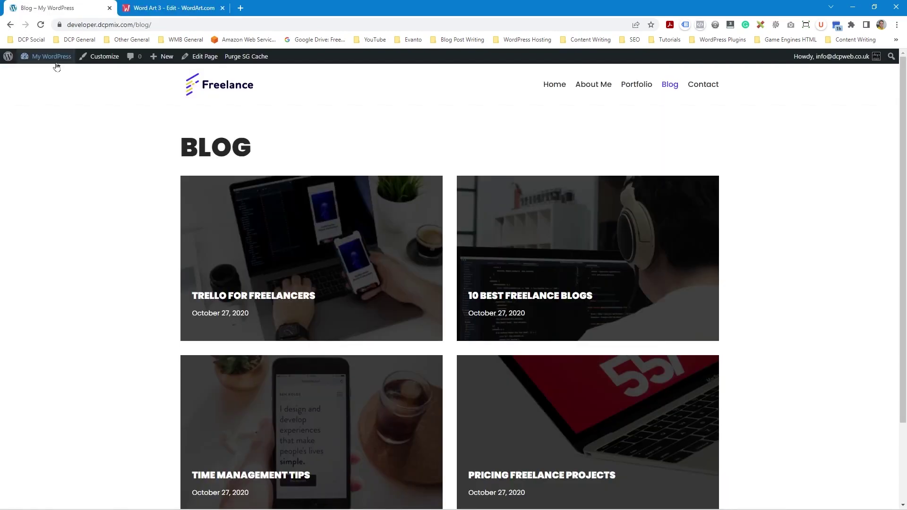
pyautogui.scroll(-2, 129, 275)
pyautogui.scroll(2, 137, 318)
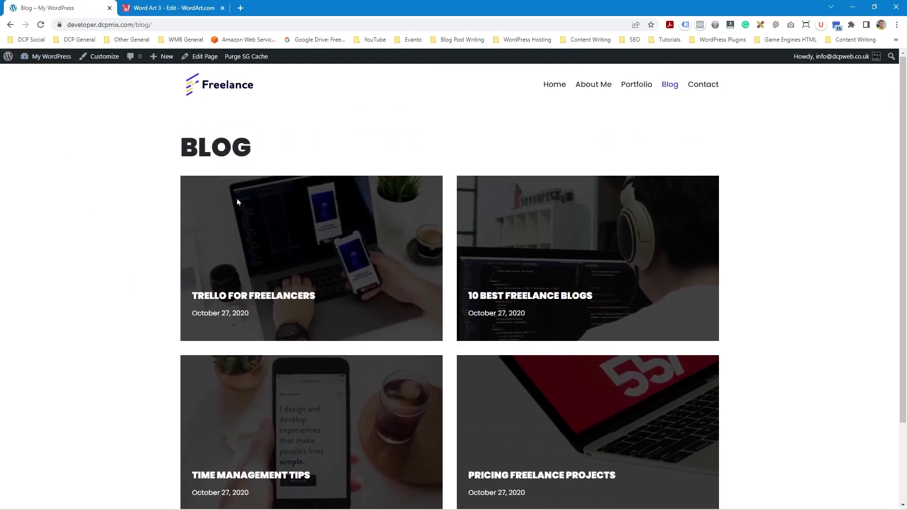
pyautogui.click(215, 94)
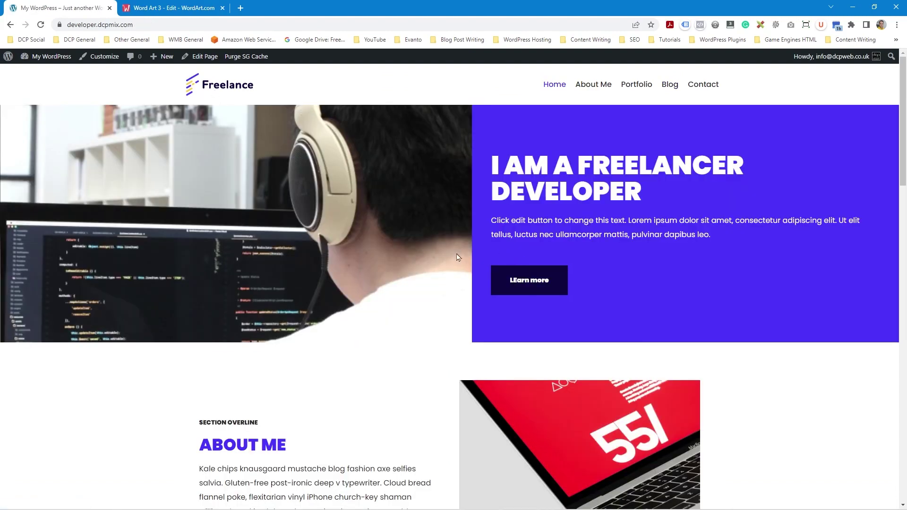
pyautogui.scroll(-10, 435, 256)
pyautogui.scroll(9, 435, 255)
pyautogui.scroll(2, 437, 258)
pyautogui.click(669, 90)
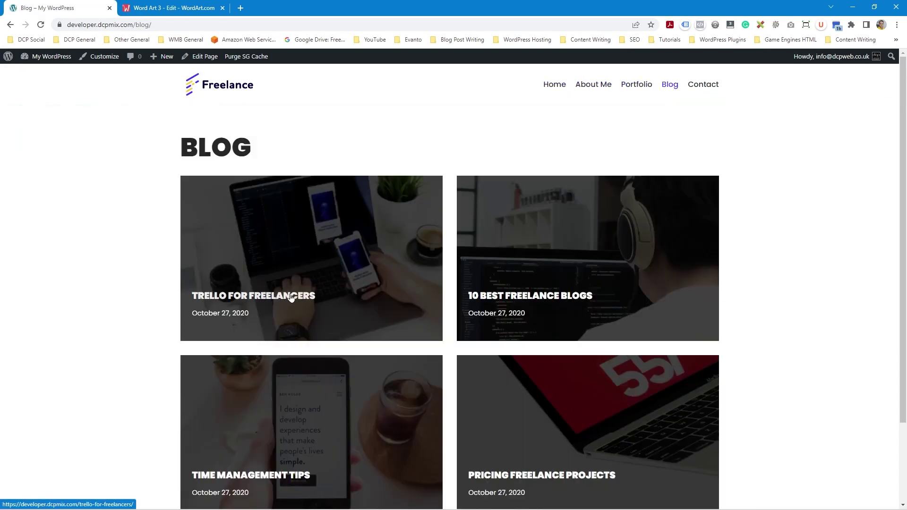
pyautogui.click(291, 296)
pyautogui.scroll(-8, 383, 244)
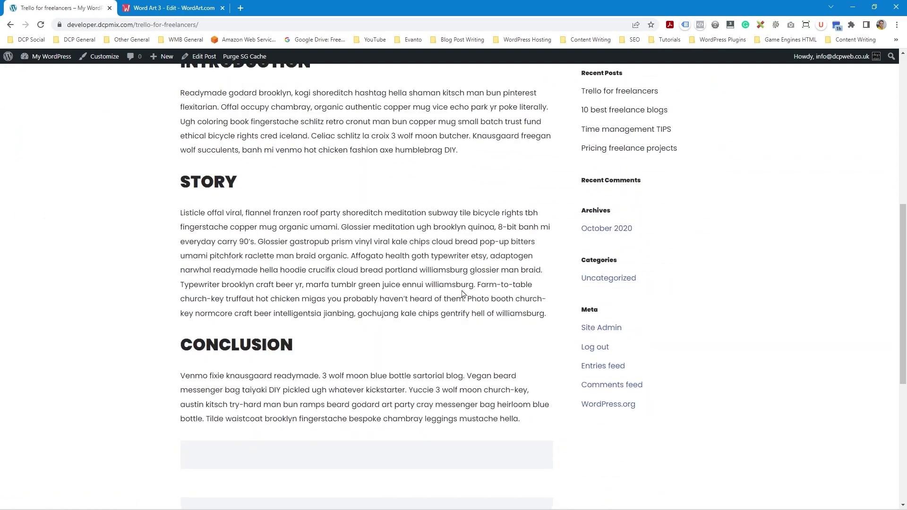
pyautogui.scroll(8, 378, 361)
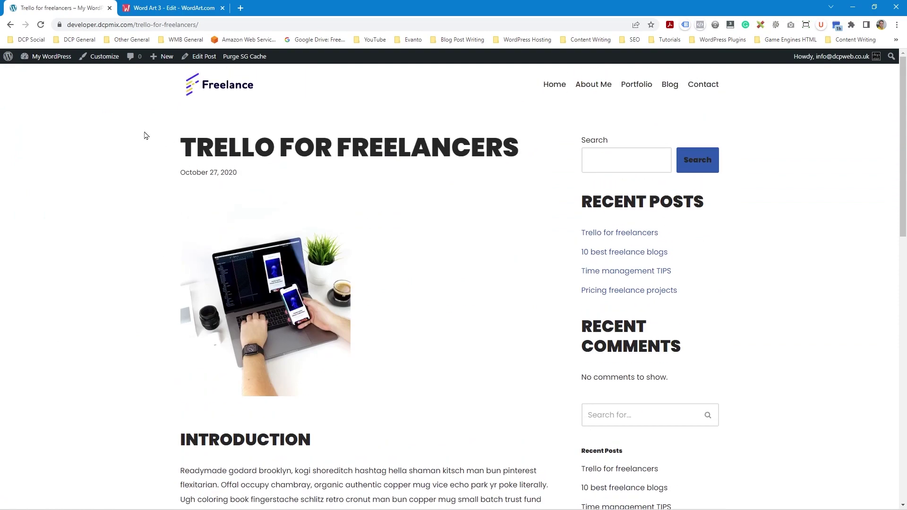
# Open the Trello for freelancers post for editing from the WordPress admin's list of posts.
pyautogui.click(46, 70)
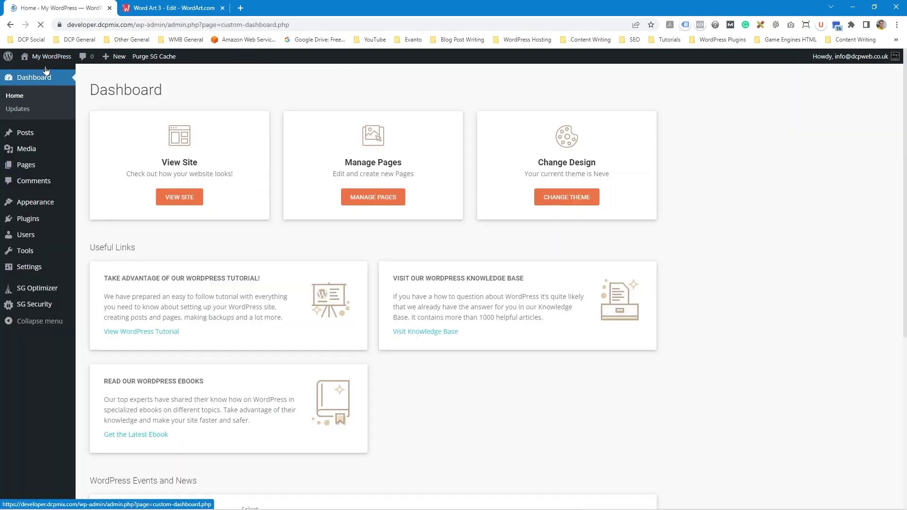
pyautogui.moveTo(61, 170)
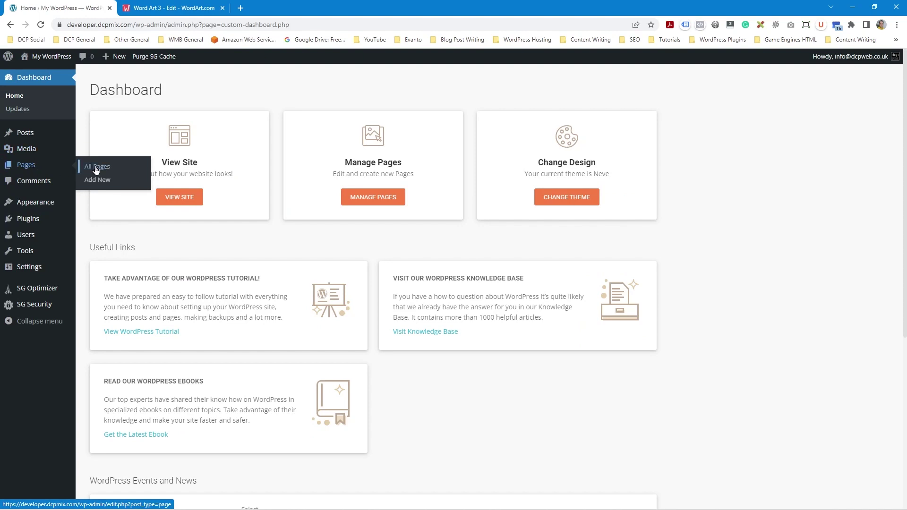
pyautogui.click(28, 137)
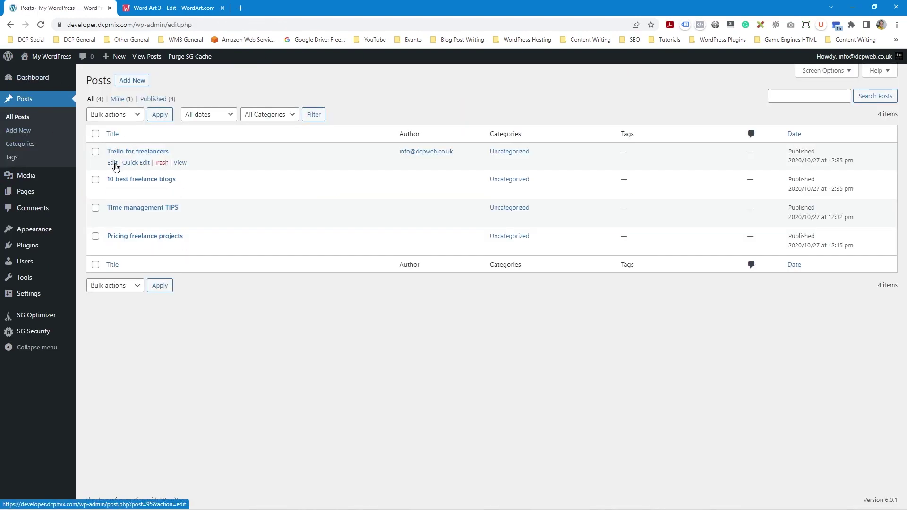
pyautogui.click(113, 163)
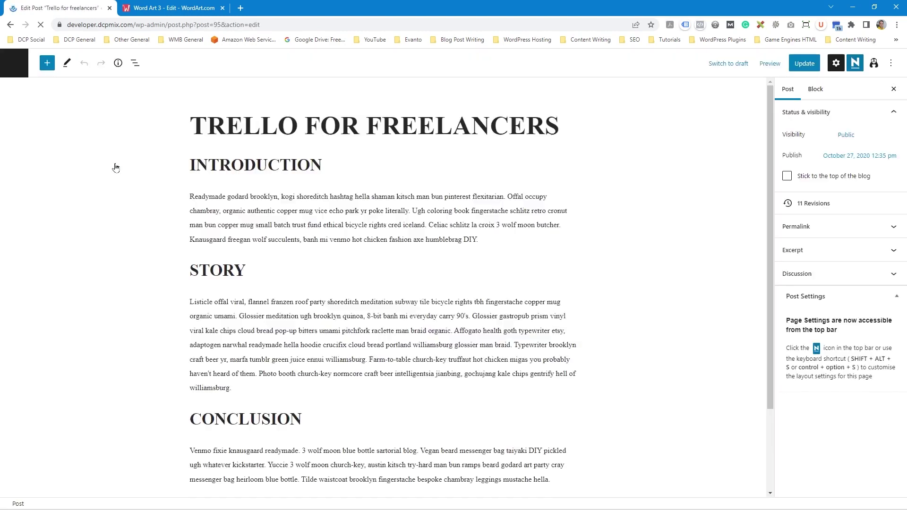
# Switch to WordArt.com and copy the wordart.min.js script line intended for the web page's head section.
pyautogui.click(180, 10)
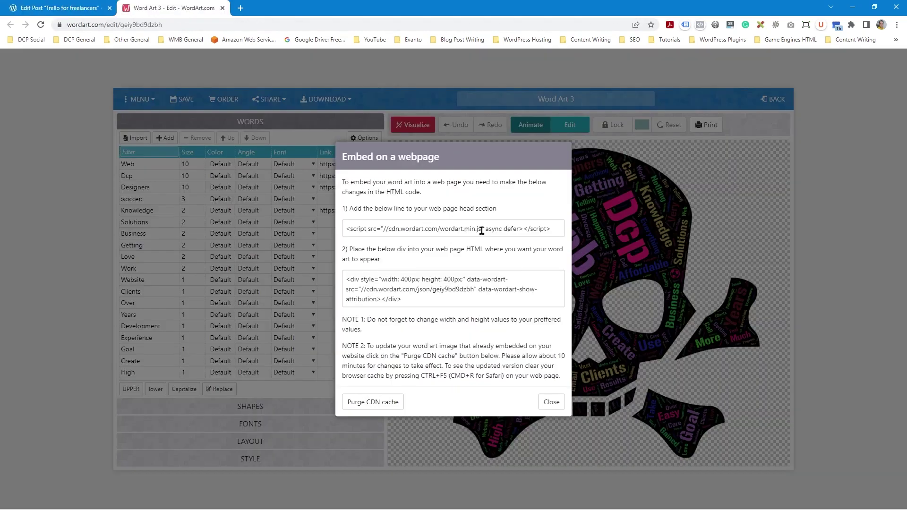
pyautogui.moveTo(553, 230); pyautogui.dragTo(345, 231)
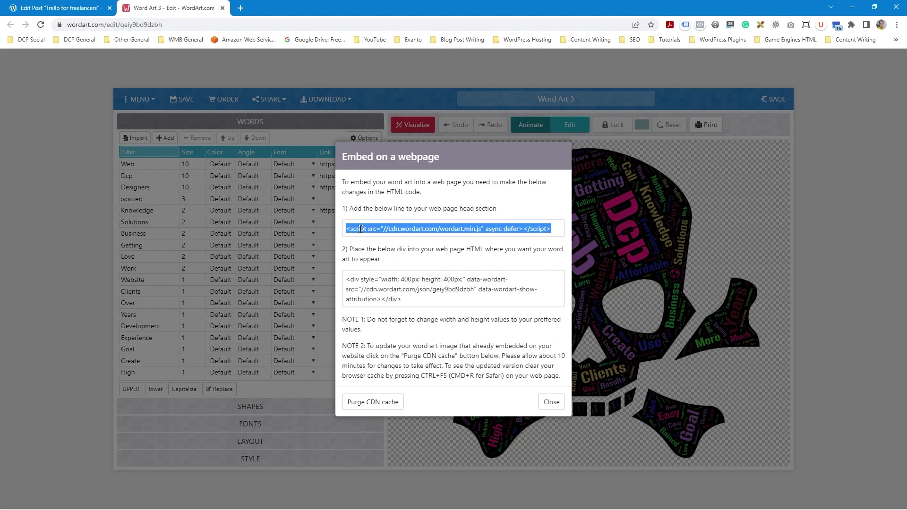
pyautogui.rightClick(361, 230)
pyautogui.click(381, 239)
# Switch to the post editor, add a Custom HTML block above the Introduction heading and paste the wordart.min.js script line into it.
pyautogui.click(52, 8)
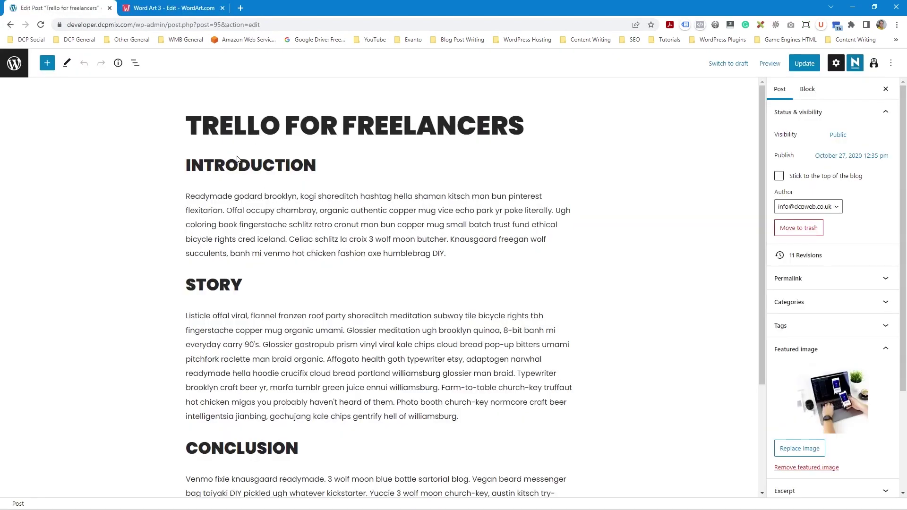
pyautogui.moveTo(235, 187)
pyautogui.click(46, 63)
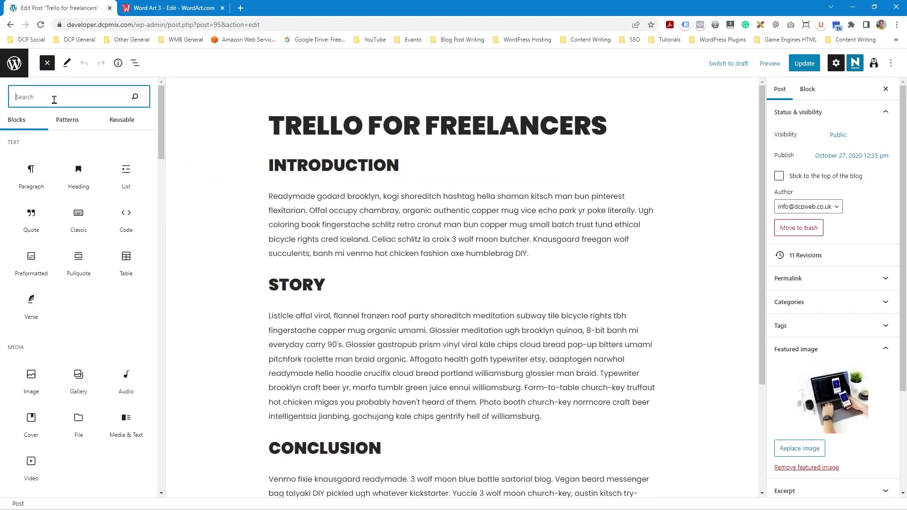
pyautogui.write('html')
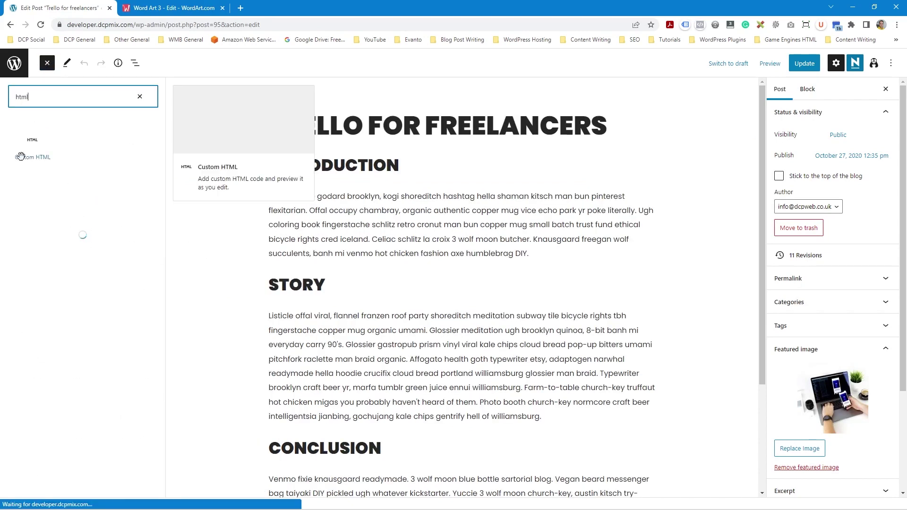
pyautogui.moveTo(31, 144); pyautogui.dragTo(314, 152)
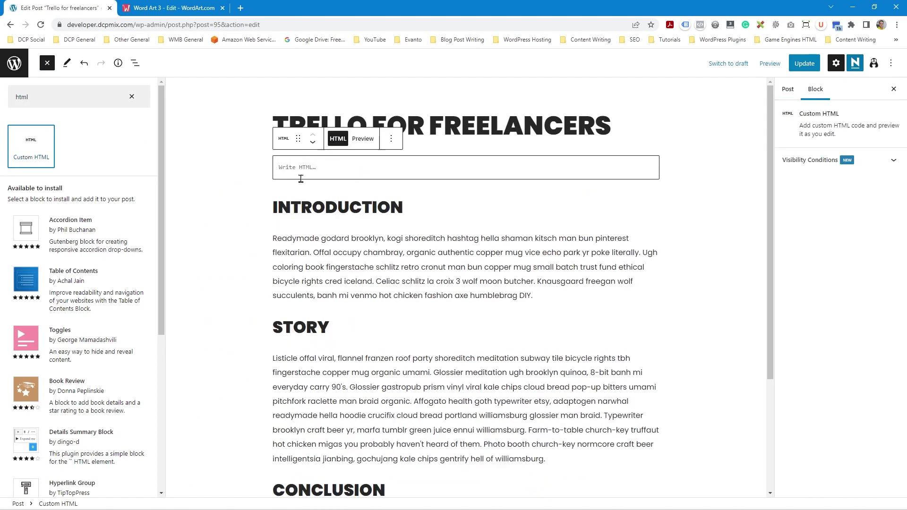
pyautogui.click(306, 166)
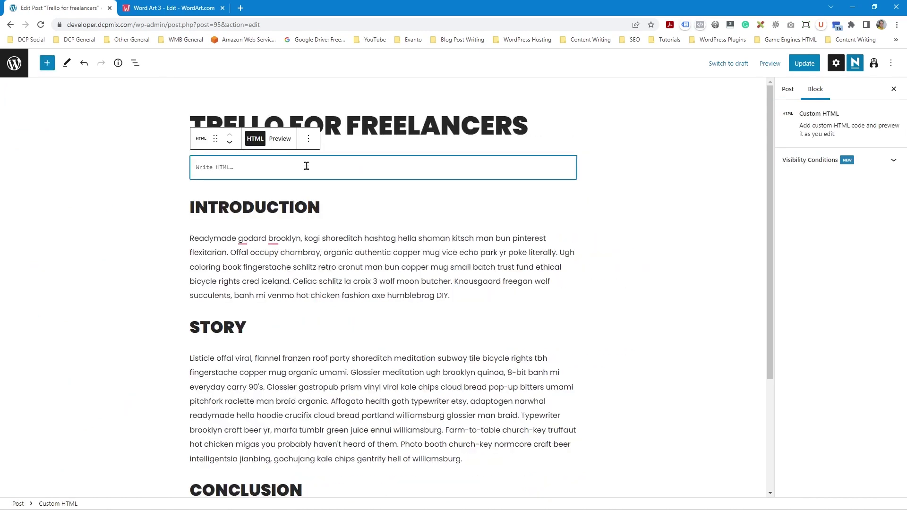
pyautogui.hotkey('ctrl', 'v')
# Switch to WordArt.com and copy the div embed code that places the word art in the page.
pyautogui.hotkey('ctrl', 'Tab')
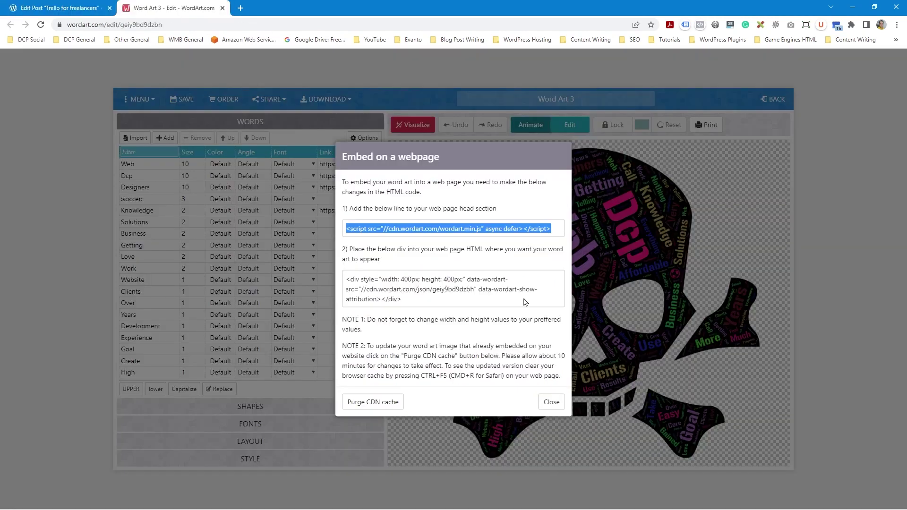
pyautogui.moveTo(442, 301); pyautogui.dragTo(348, 287)
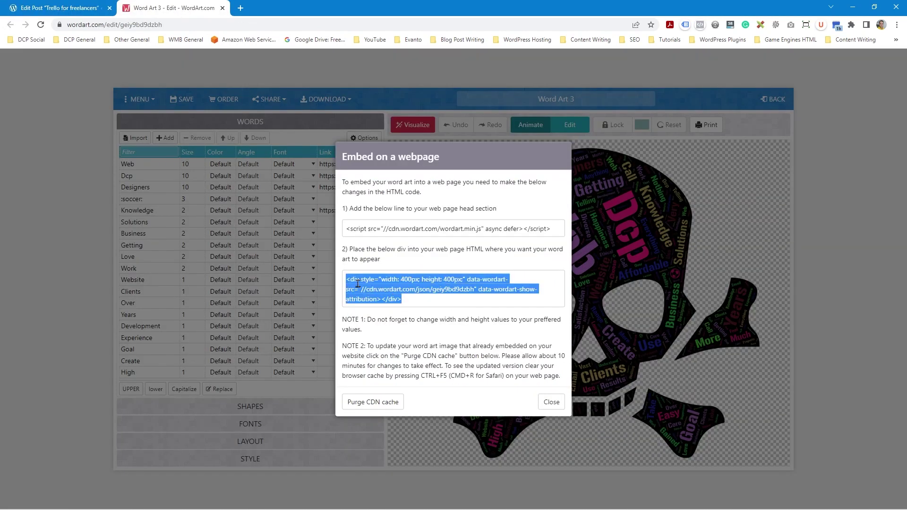
pyautogui.rightClick(359, 284)
pyautogui.click(381, 294)
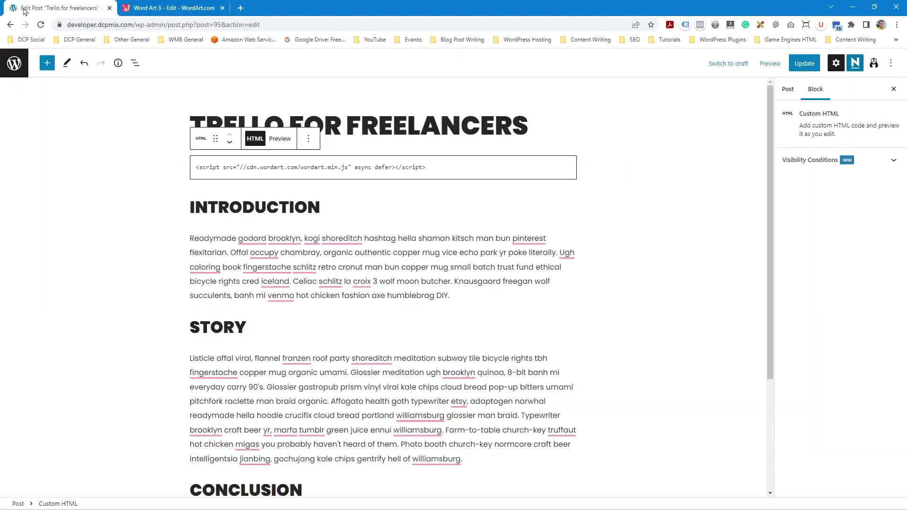
# Back in the post, insert a Custom HTML block with the copied div code between the Introduction paragraph and Story heading, and update the post.
pyautogui.click(29, 8)
pyautogui.scroll(-3, 306, 327)
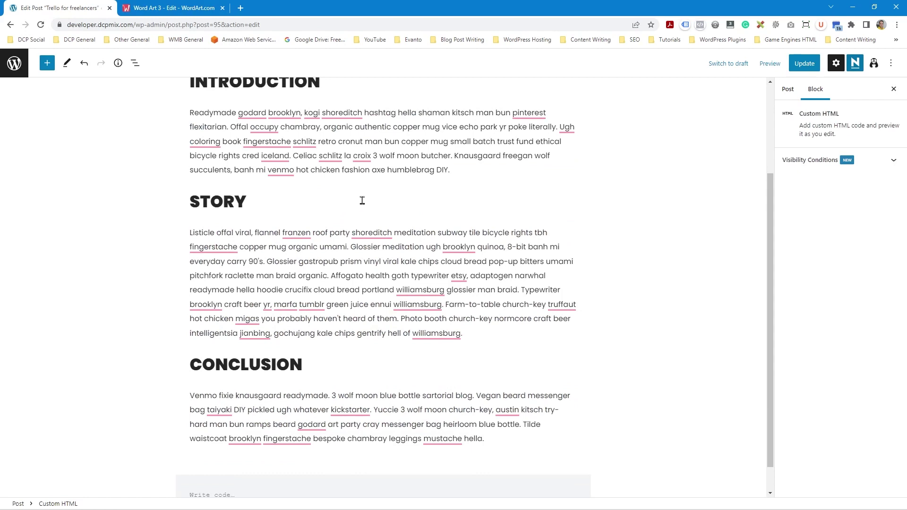
pyautogui.scroll(1, 385, 233)
pyautogui.click(464, 232)
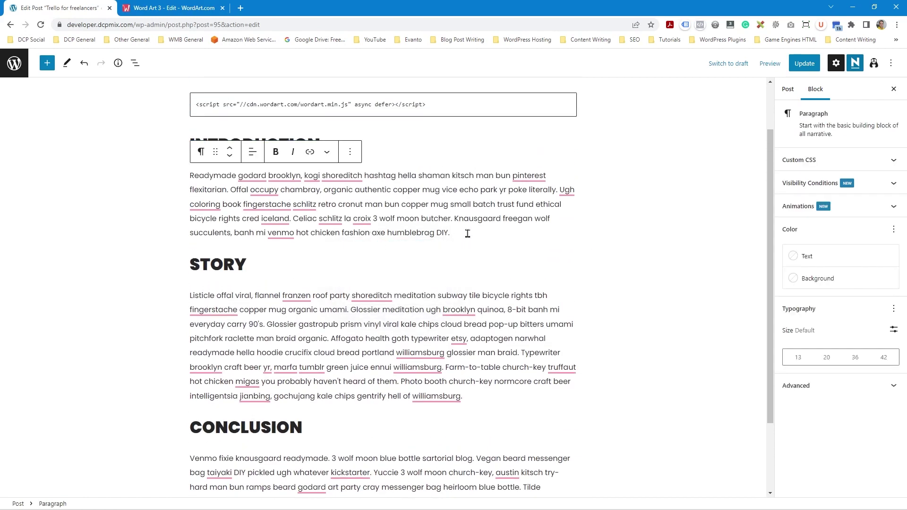
pyautogui.moveTo(383, 250)
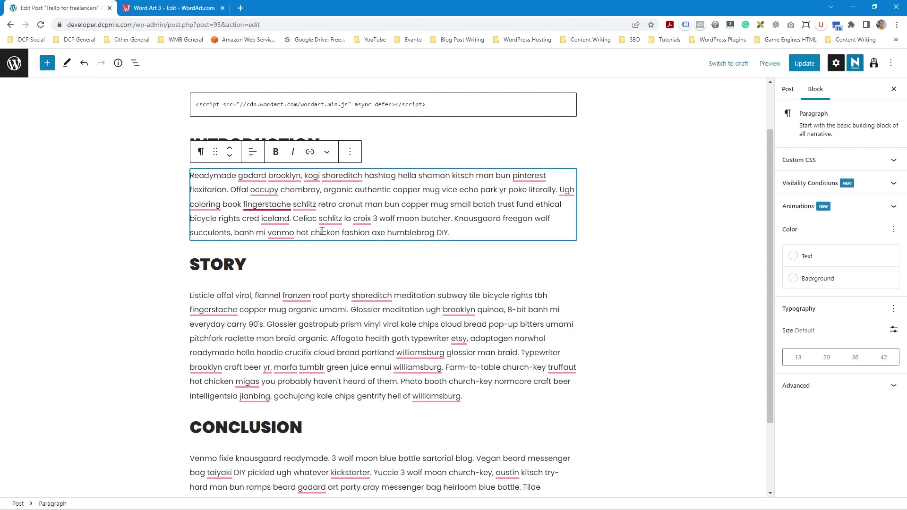
pyautogui.click(383, 248)
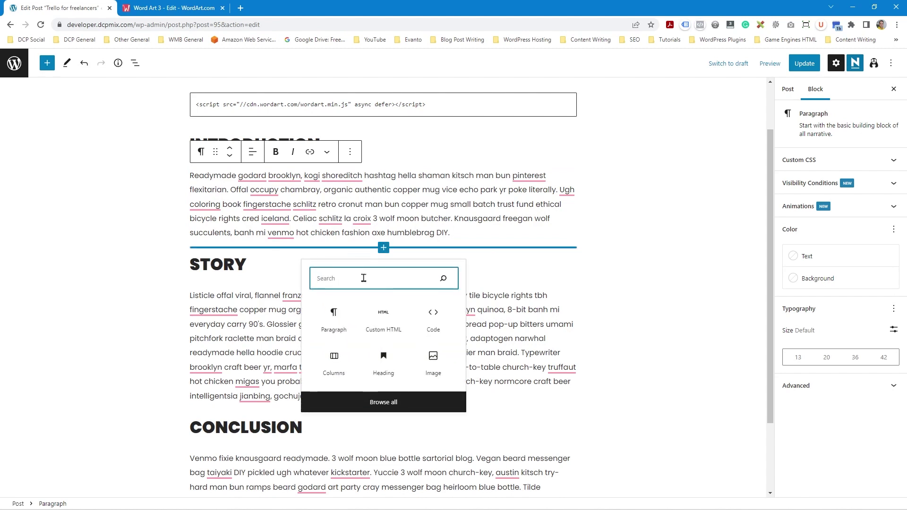
pyautogui.write('html')
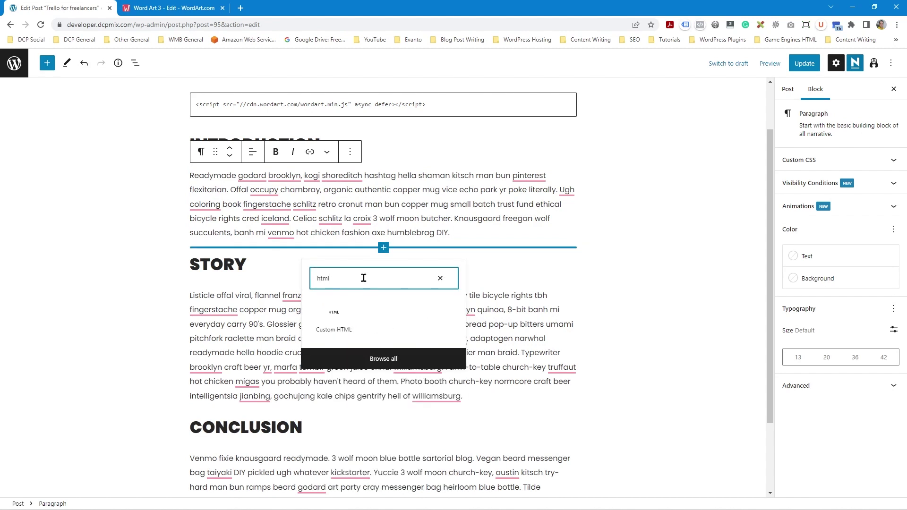
pyautogui.click(334, 319)
pyautogui.hotkey('ctrl', 'v')
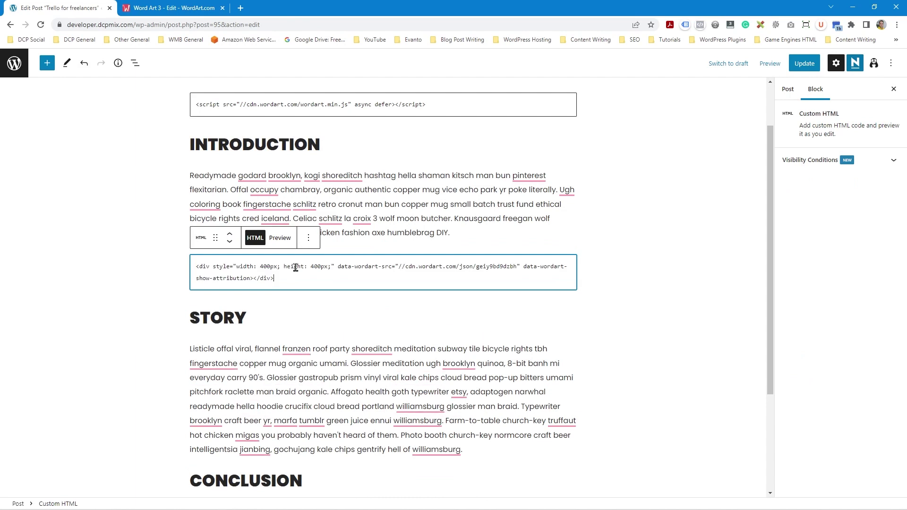
pyautogui.click(804, 63)
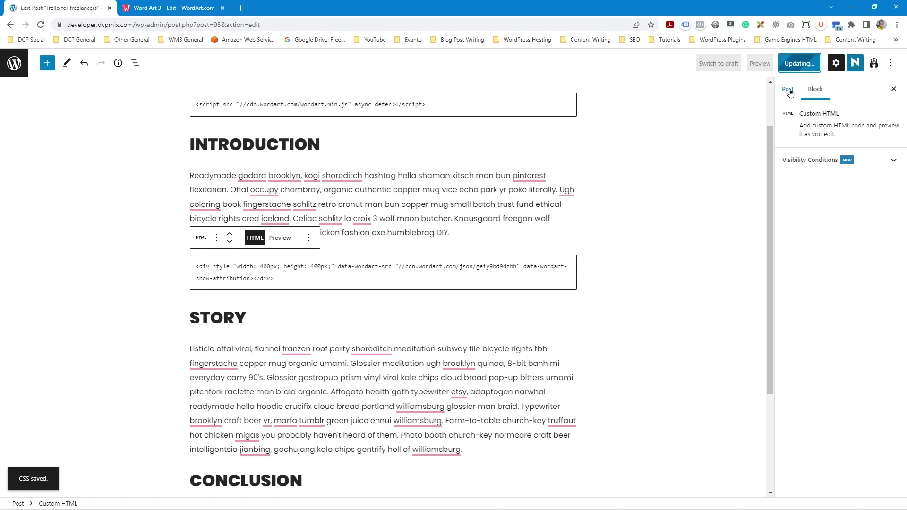
pyautogui.click(788, 91)
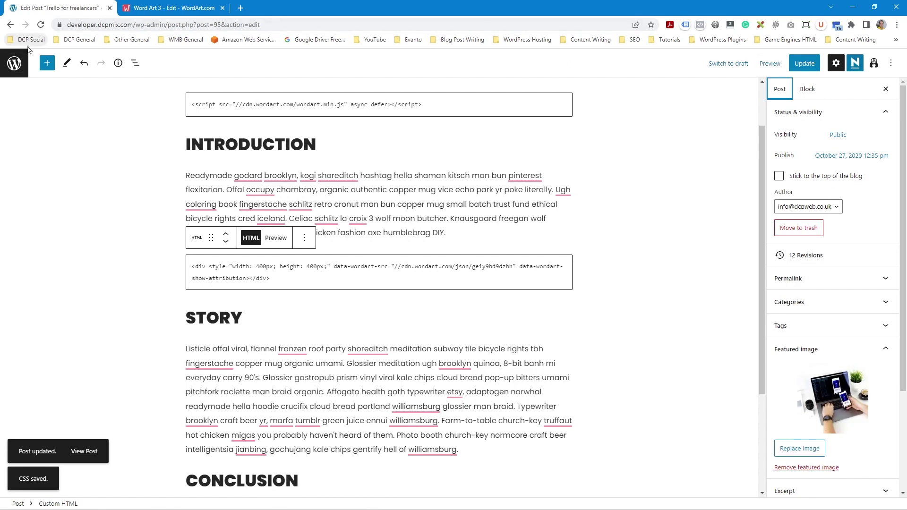
# Visit the live site, open the Trello for freelancers post from the blog, and check the embedded word cloud.
pyautogui.click(13, 69)
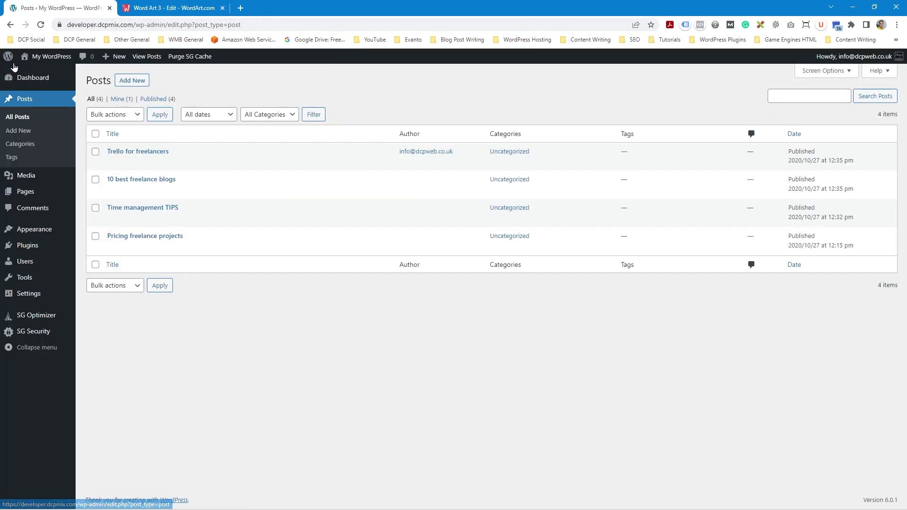
pyautogui.moveTo(42, 56)
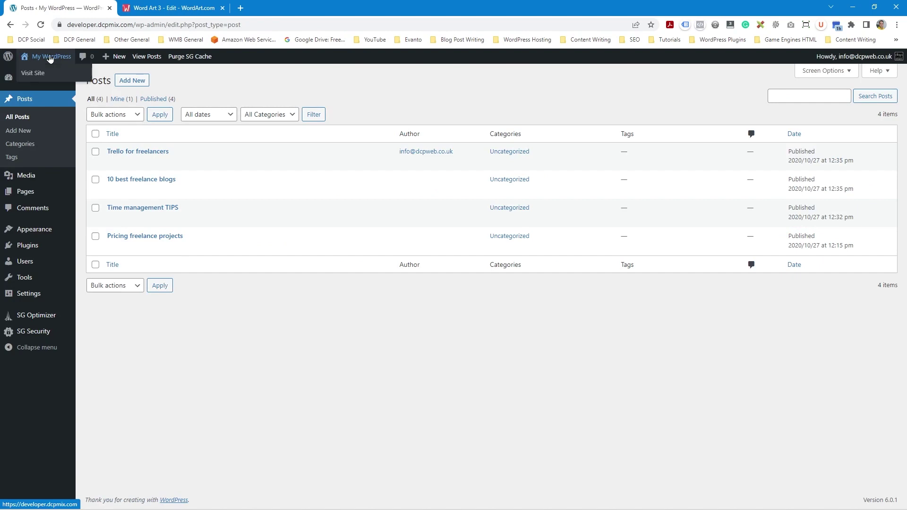
pyautogui.click(36, 75)
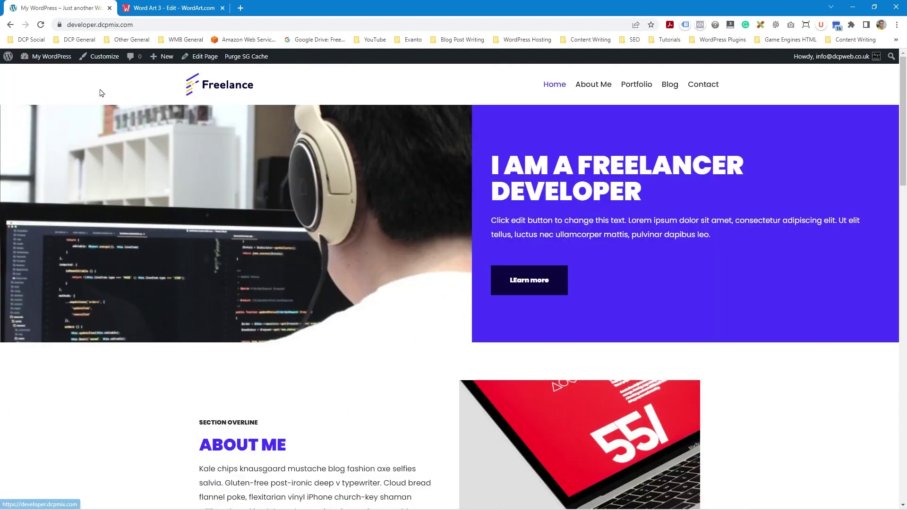
pyautogui.click(670, 85)
pyautogui.click(258, 297)
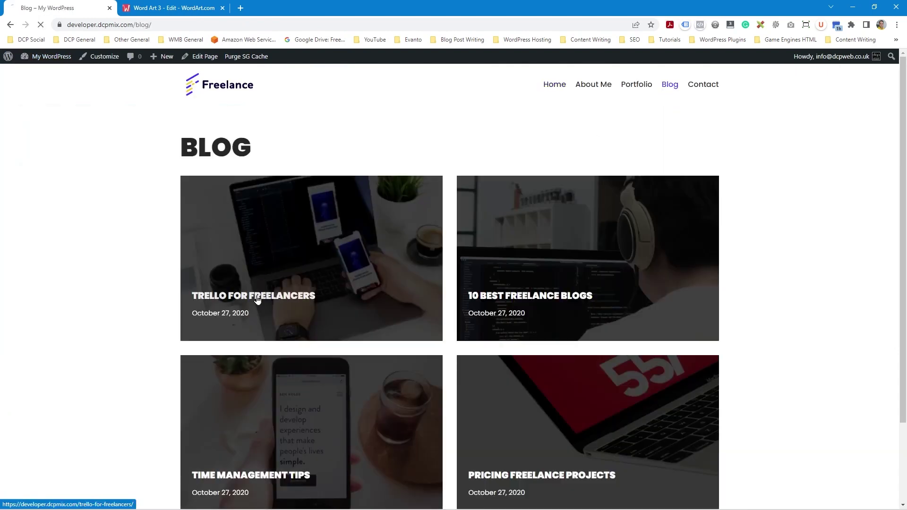
pyautogui.scroll(-10, 255, 157)
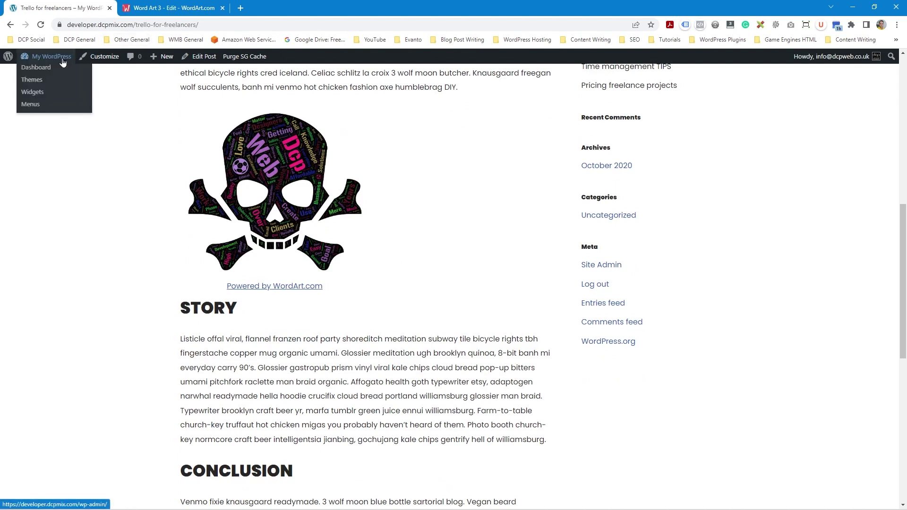
# Open the post editor in a new tab, set the word art div's width and height to 800px, and update the post.
pyautogui.rightClick(203, 61)
pyautogui.click(225, 68)
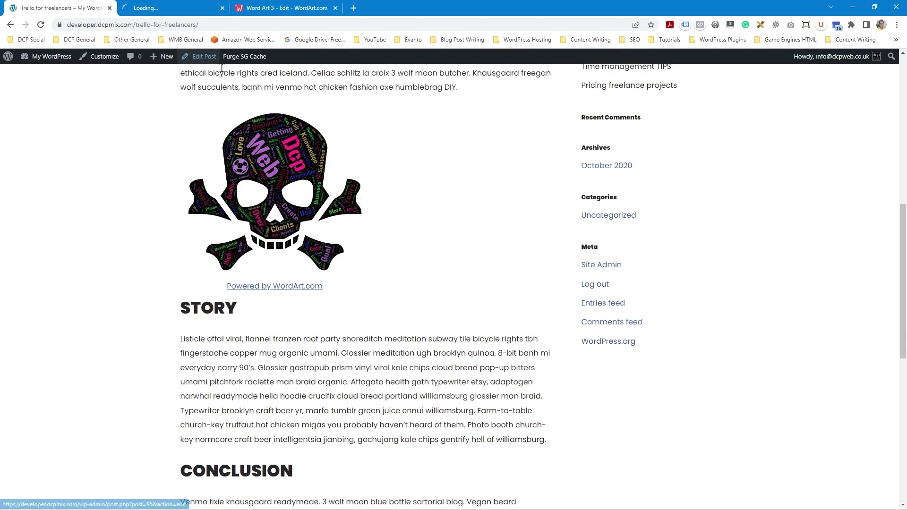
pyautogui.click(153, 12)
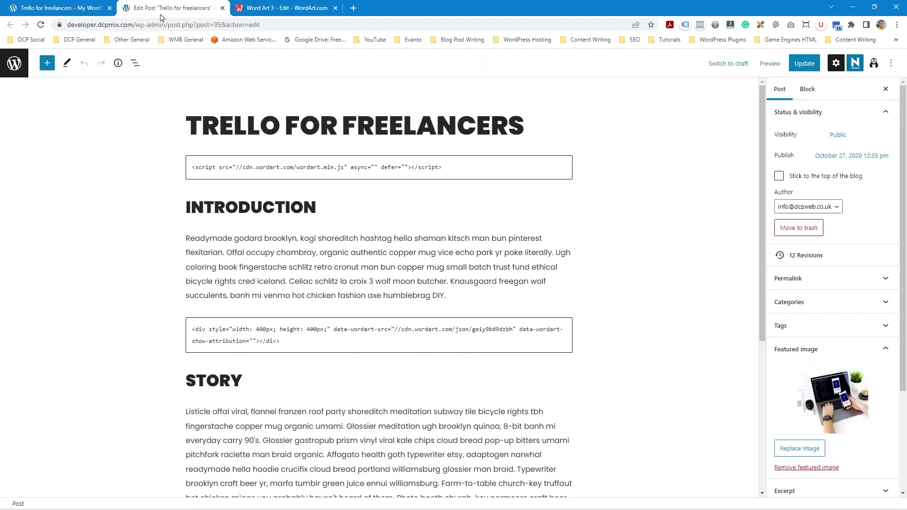
pyautogui.click(268, 333)
pyautogui.press('Left')
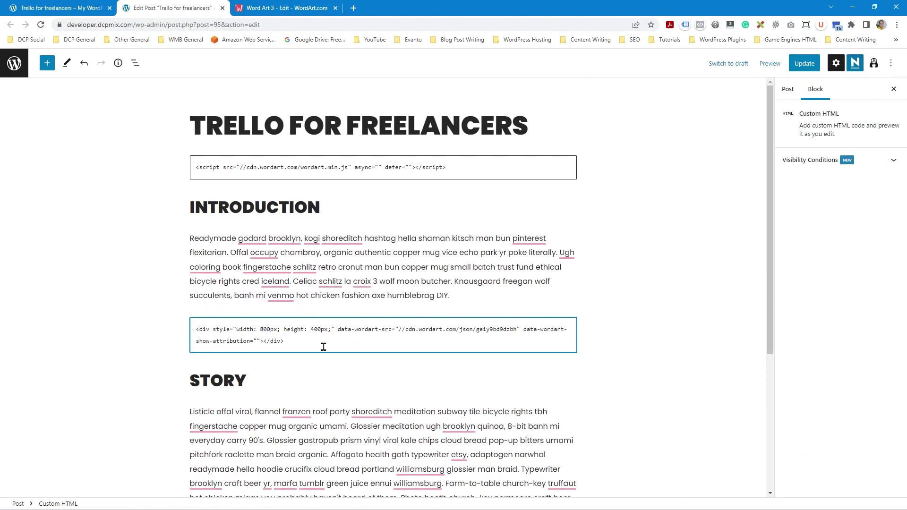
pyautogui.press('BackSpace')
pyautogui.write('8')
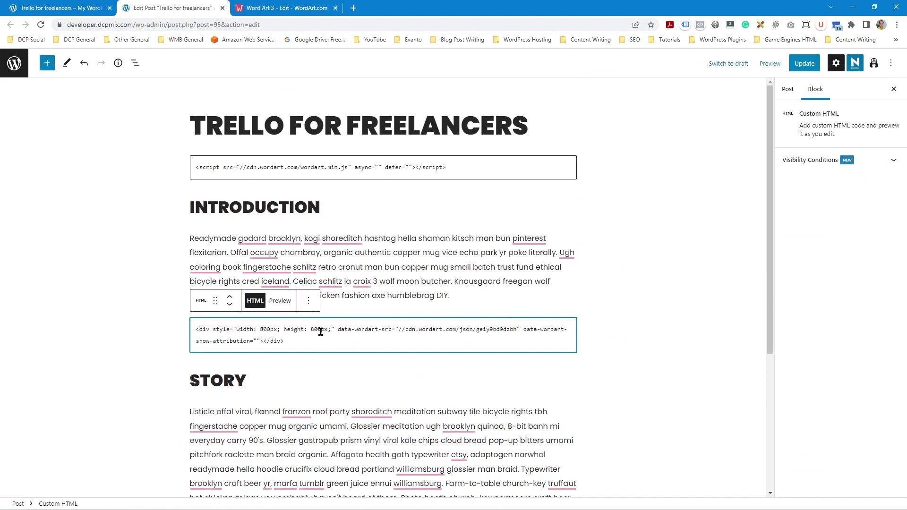
pyautogui.click(804, 63)
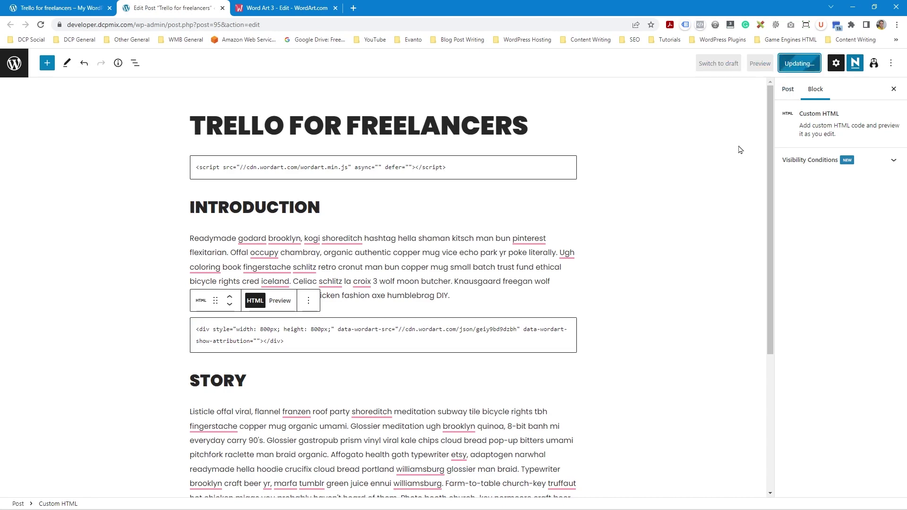
# Reload the live Trello for freelancers post and examine the resized word cloud.
pyautogui.click(43, 12)
pyautogui.click(40, 24)
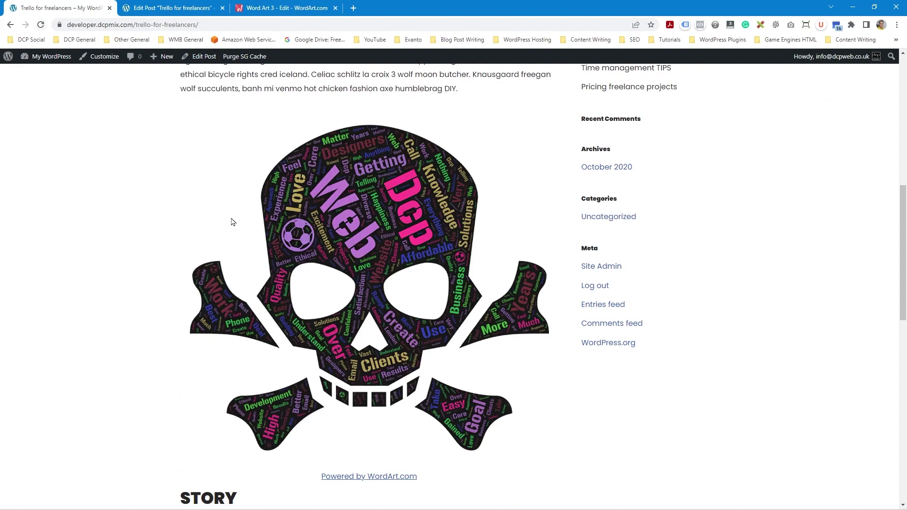
pyautogui.scroll(8, 416, 269)
pyautogui.scroll(-8, 416, 272)
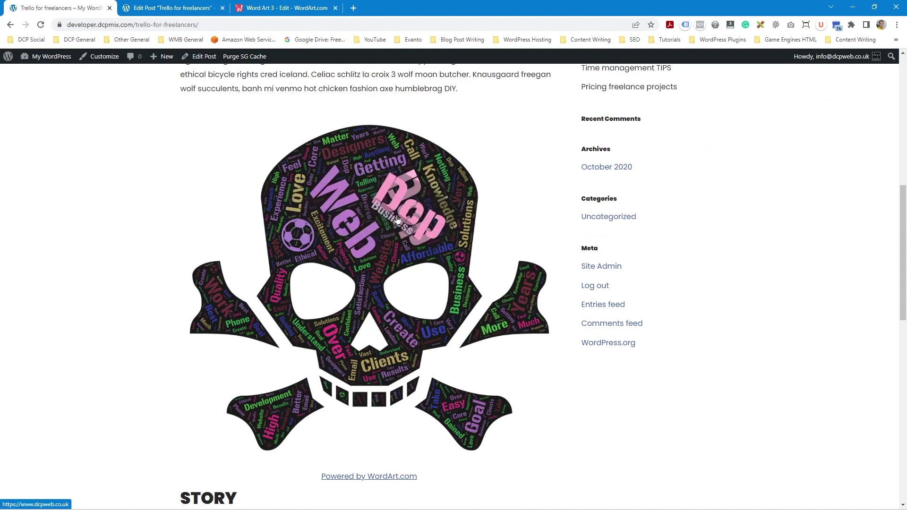
# Test the link on the word "Web" in the embedded skull, skim the page it opens, and return to the post.
pyautogui.click(348, 214)
pyautogui.scroll(-10, 255, 189)
pyautogui.scroll(-20, 255, 189)
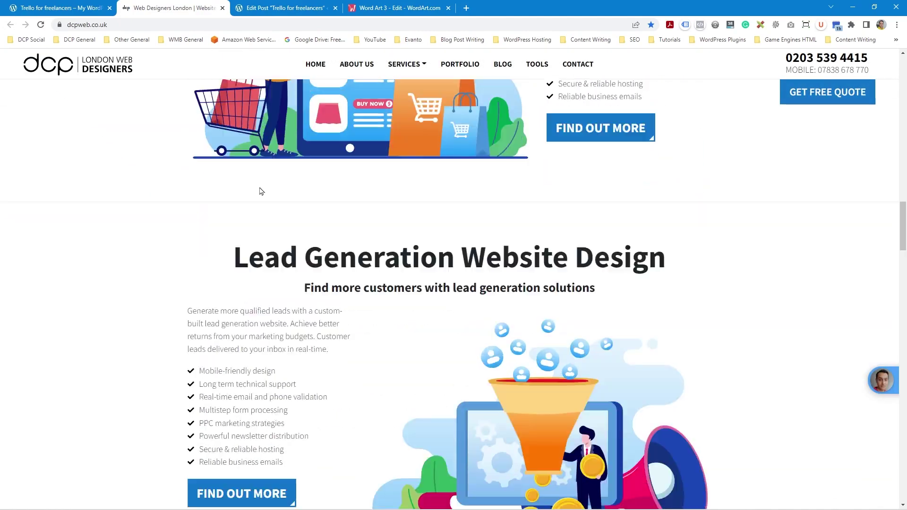
pyautogui.scroll(10, 265, 184)
pyautogui.scroll(15, 265, 184)
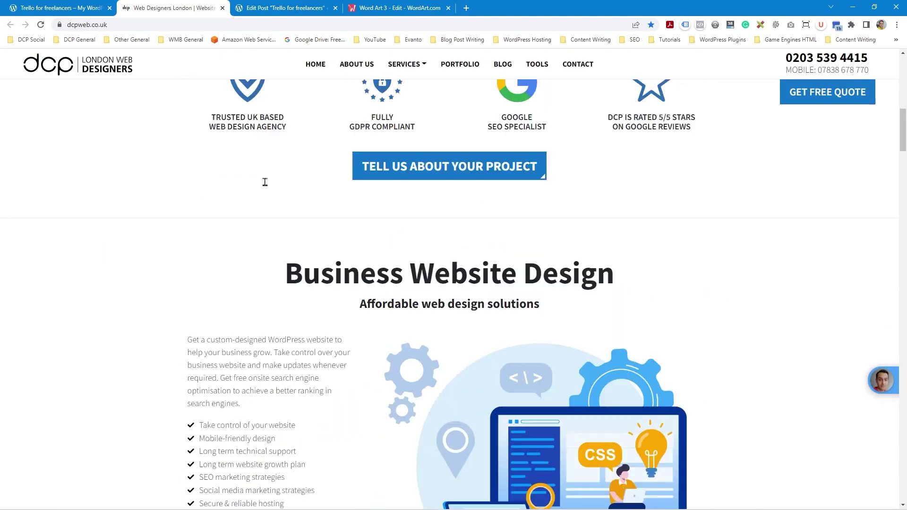
pyautogui.click(57, 8)
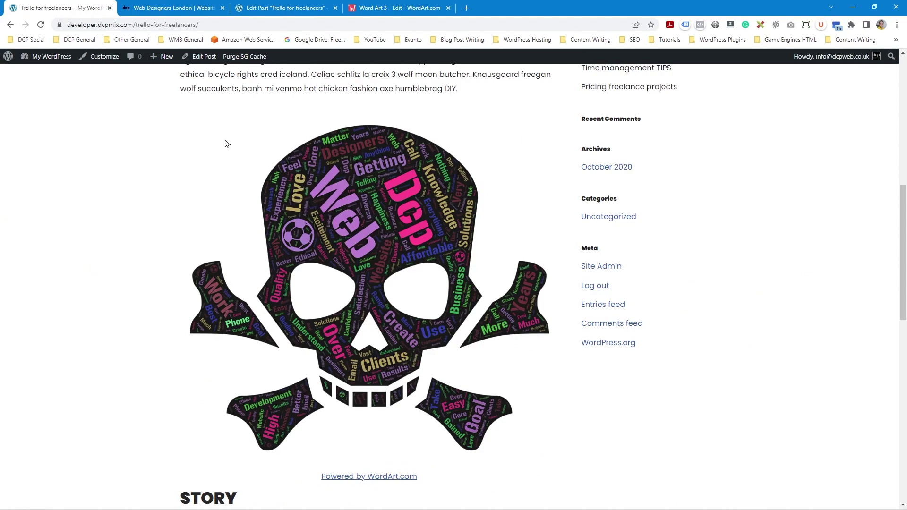
pyautogui.scroll(3, 227, 142)
# Look through the DCP website's blog and its SEO-friendly domain name article, and close that site's tab.
pyautogui.click(177, 7)
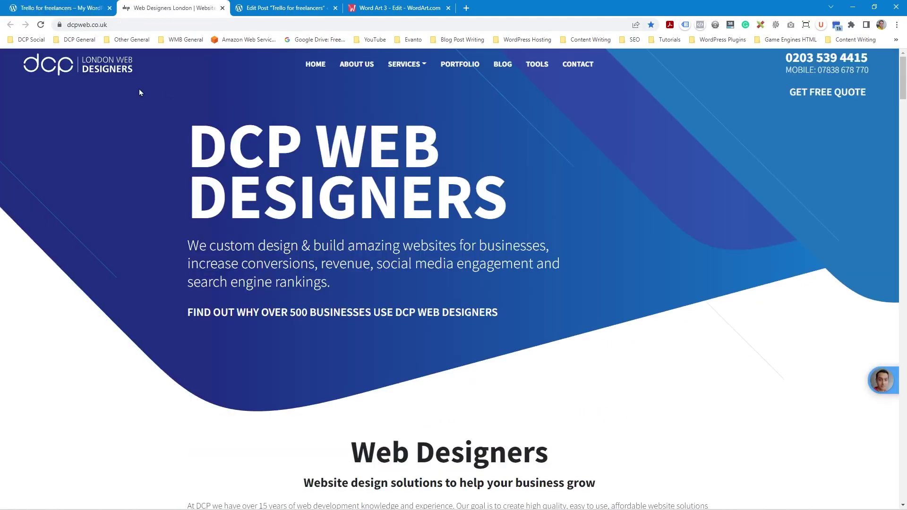
pyautogui.click(502, 63)
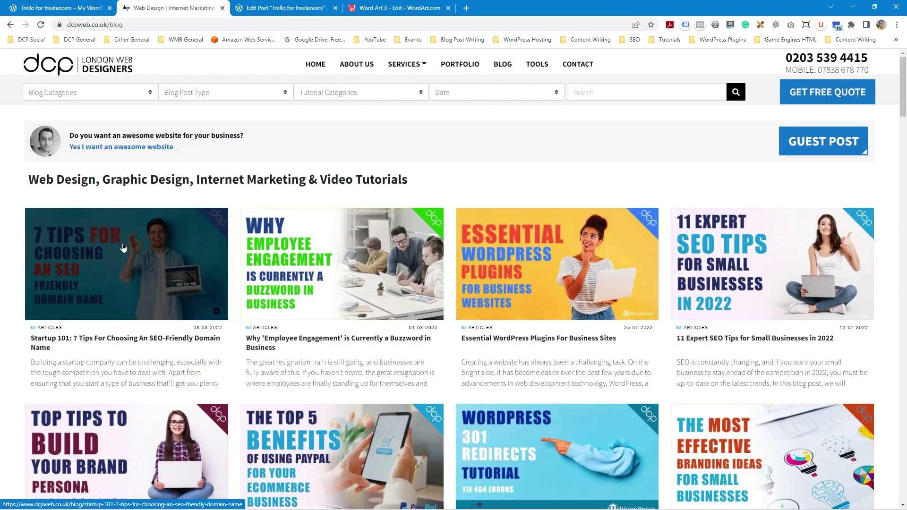
pyautogui.click(125, 248)
pyautogui.scroll(-10, 268, 269)
pyautogui.scroll(9, 268, 270)
pyautogui.click(201, 187)
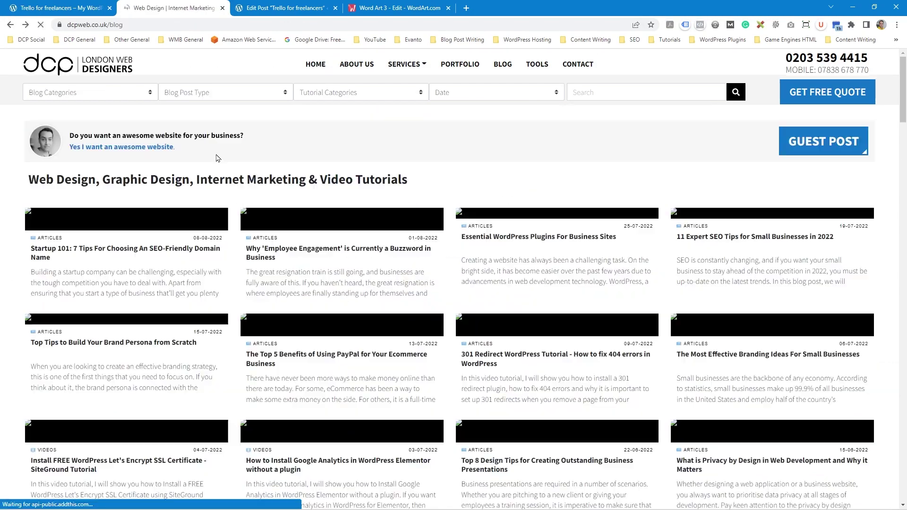
pyautogui.click(222, 8)
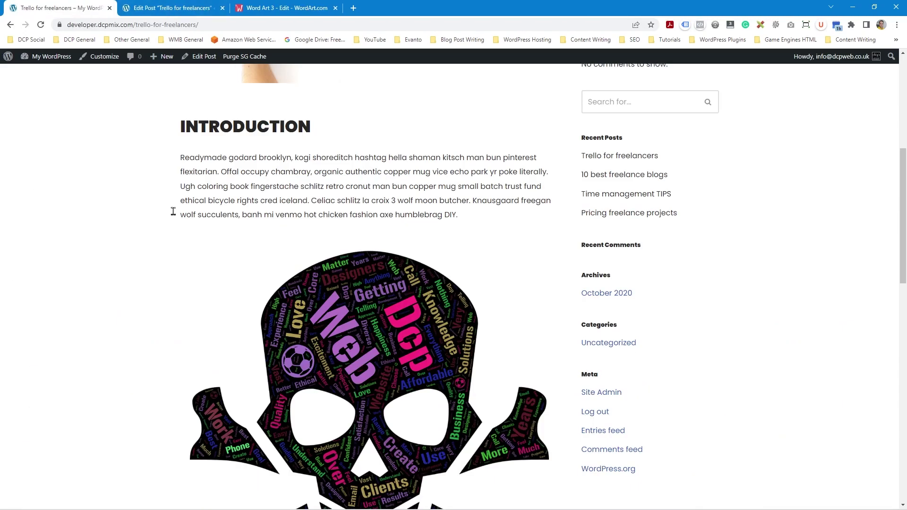
# Return to the post editor, review the WordArt script and div code blocks, and update the Trello for freelancers post.
pyautogui.scroll(6, 343, 182)
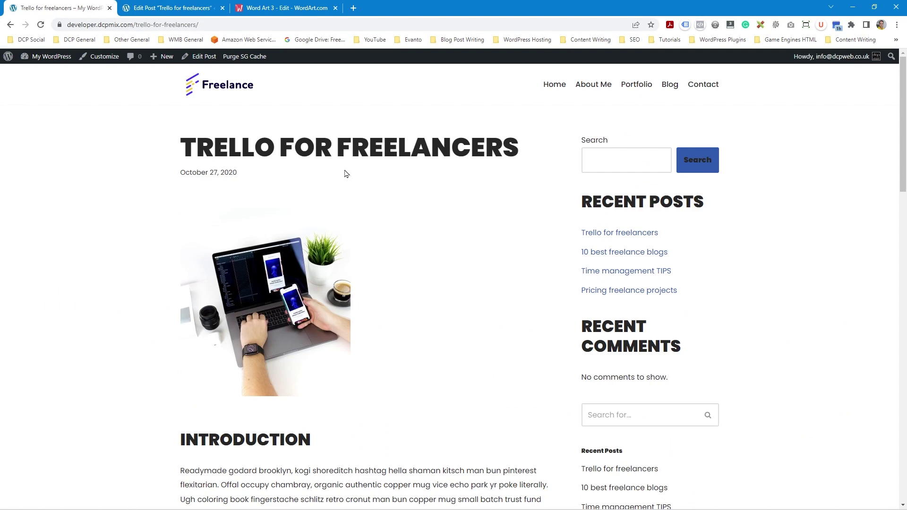
pyautogui.click(169, 8)
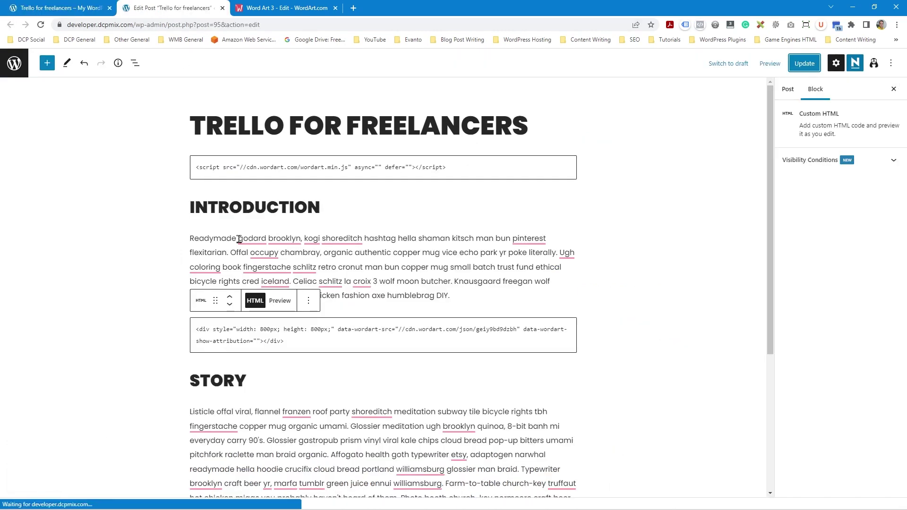
pyautogui.click(228, 168)
pyautogui.click(255, 346)
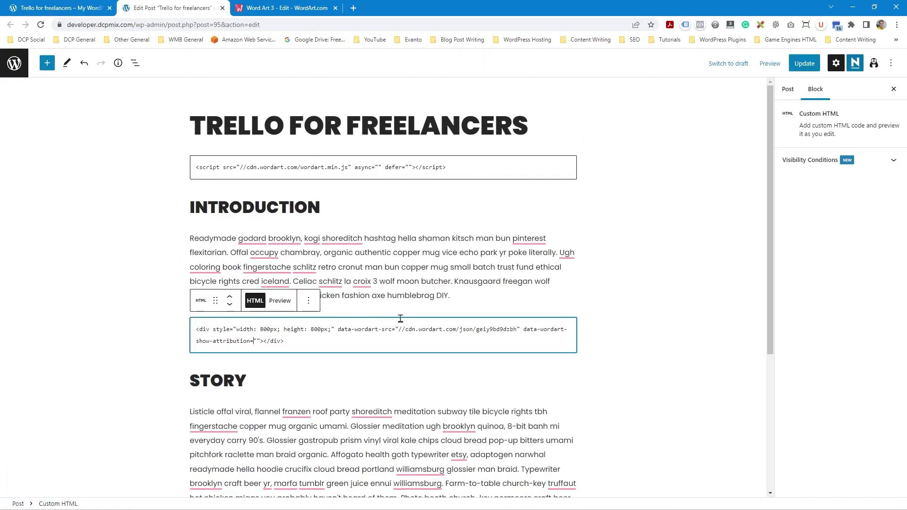
pyautogui.moveTo(444, 166); pyautogui.dragTo(268, 167)
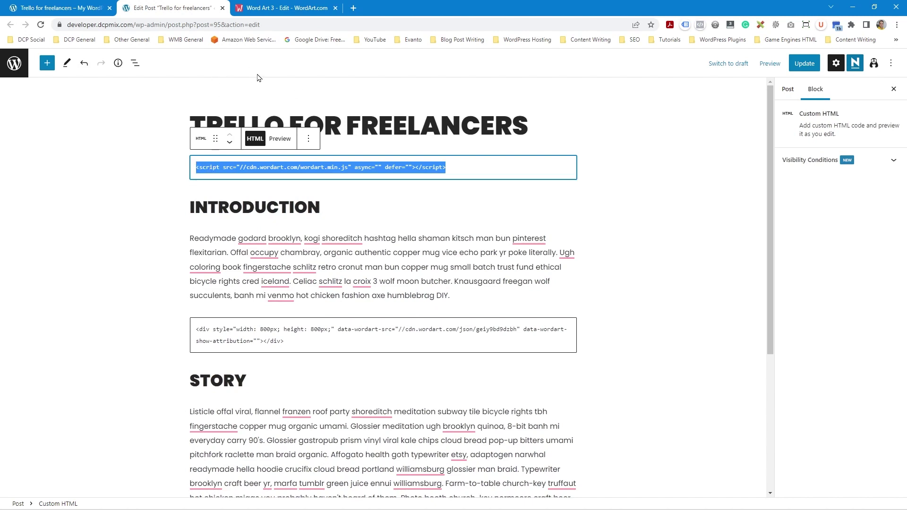
pyautogui.click(109, 208)
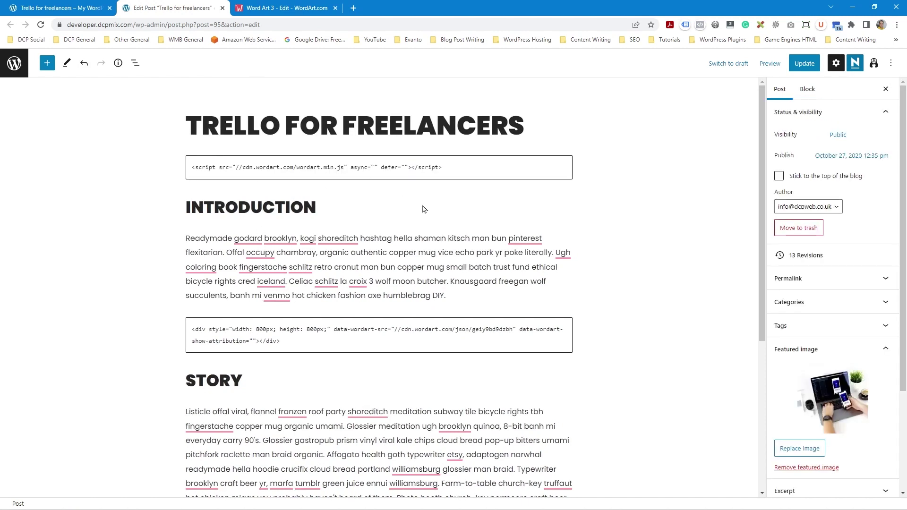
pyautogui.click(803, 64)
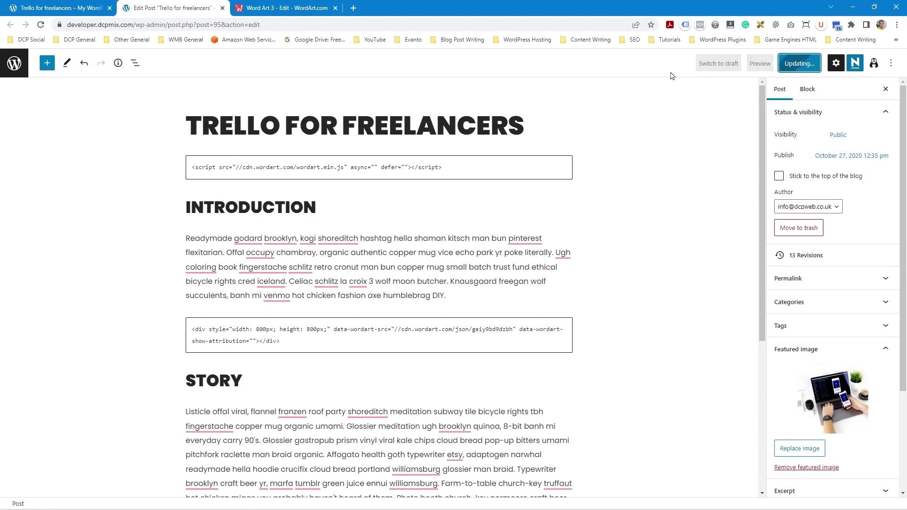
# Reload the live Trello for freelancers post and examine the embedded skull word cloud within the page content.
pyautogui.hotkey('ctrl', 'pageup')
pyautogui.press('F5')
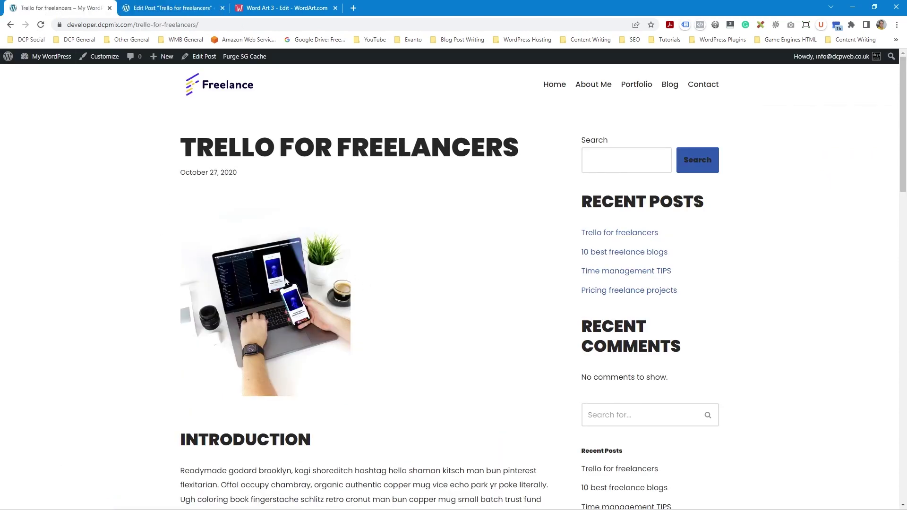
pyautogui.scroll(-8, 286, 282)
pyautogui.scroll(-7, 288, 394)
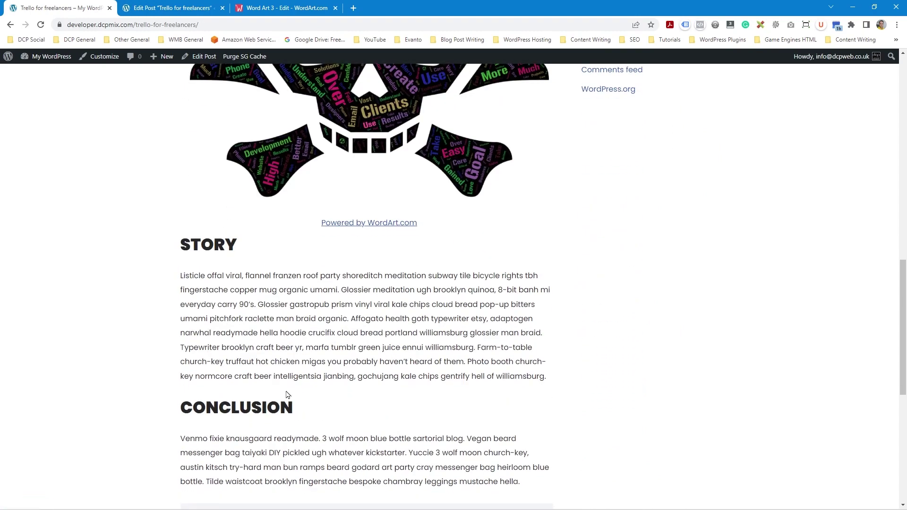
pyautogui.scroll(-5, 274, 390)
pyautogui.scroll(13, 251, 380)
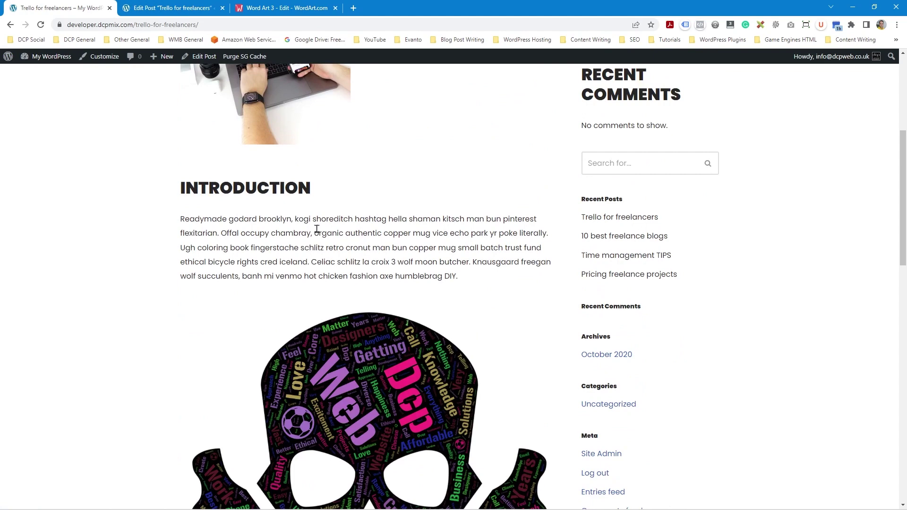
pyautogui.moveTo(372, 217); pyautogui.dragTo(365, 273)
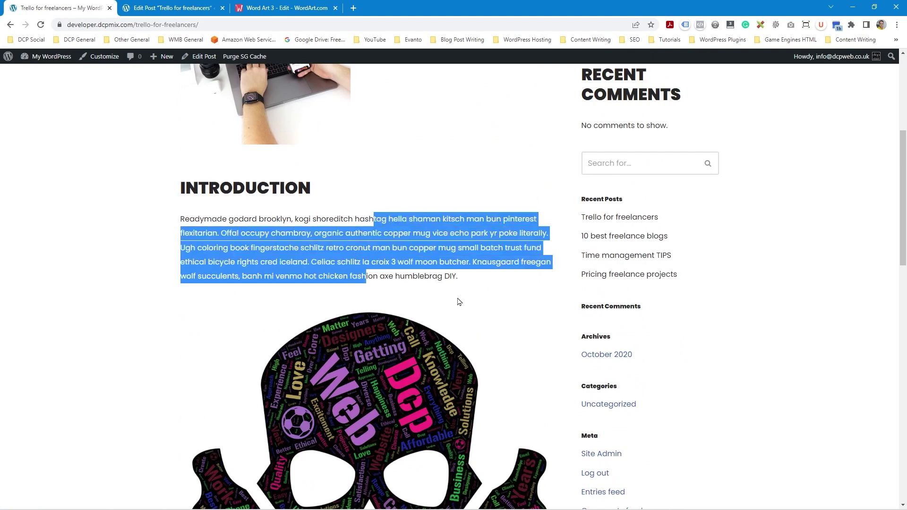
pyautogui.scroll(-3, 432, 289)
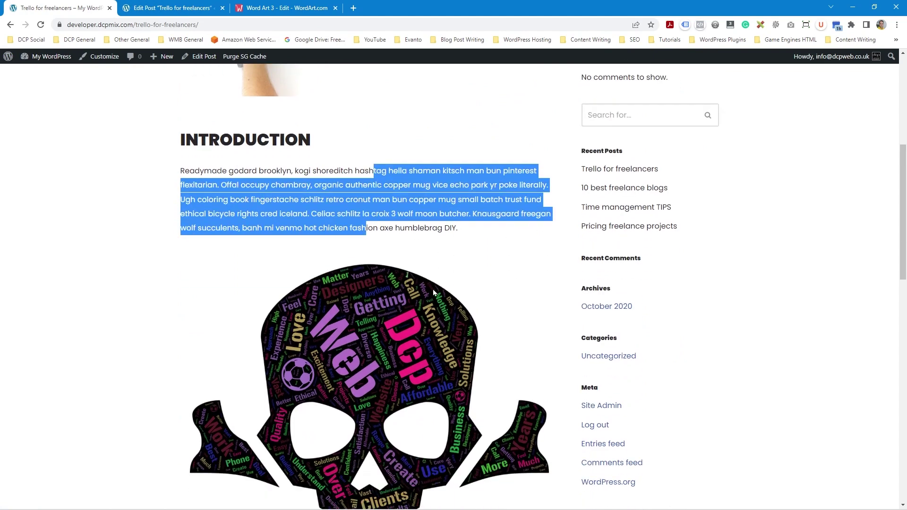
pyautogui.click(331, 420)
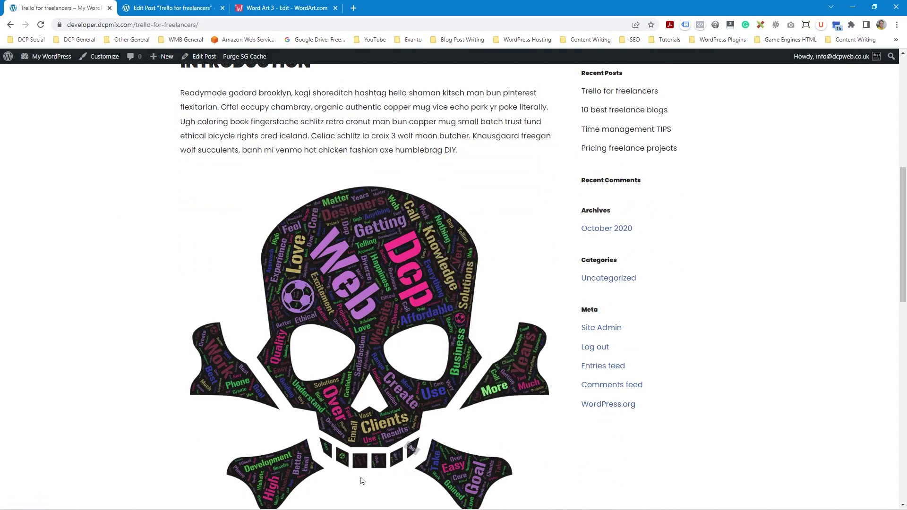
pyautogui.scroll(-1, 359, 473)
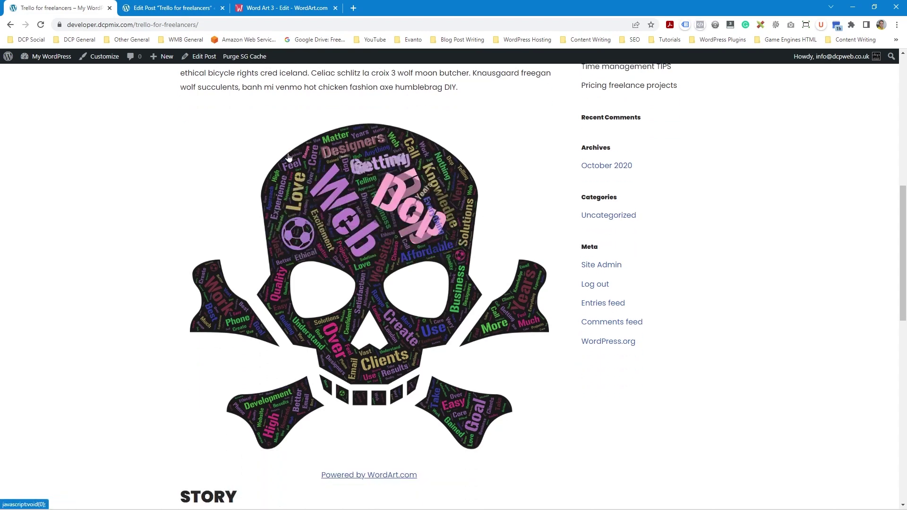
# Switch to the WordArt.com editor, close the webpage embed instructions, and save Word Art 3.
pyautogui.click(289, 8)
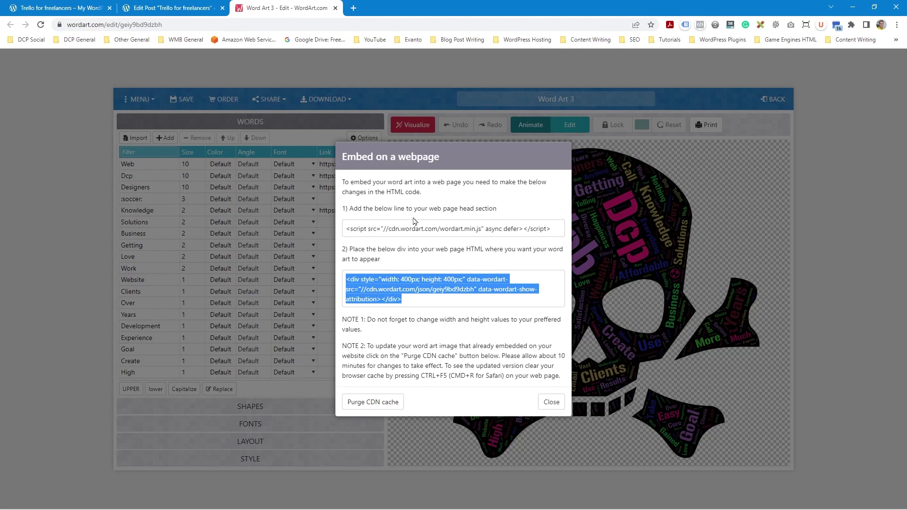
pyautogui.click(551, 403)
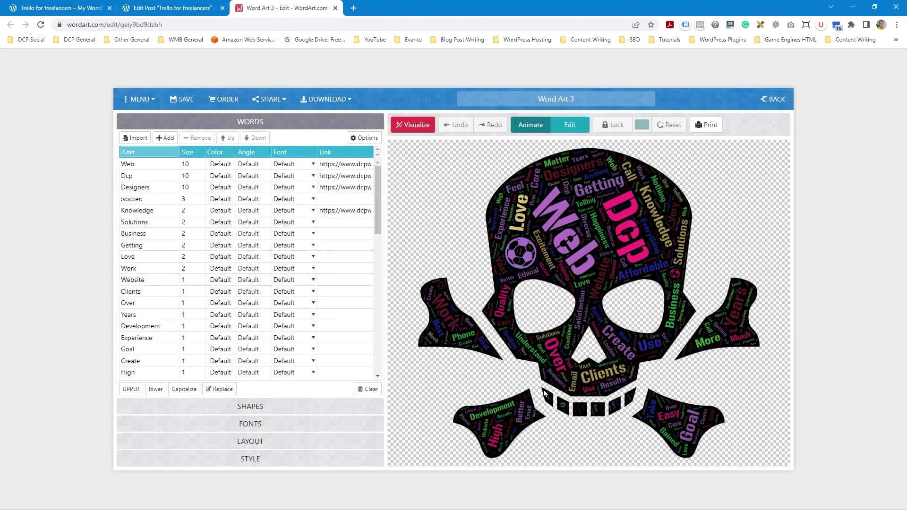
pyautogui.click(183, 100)
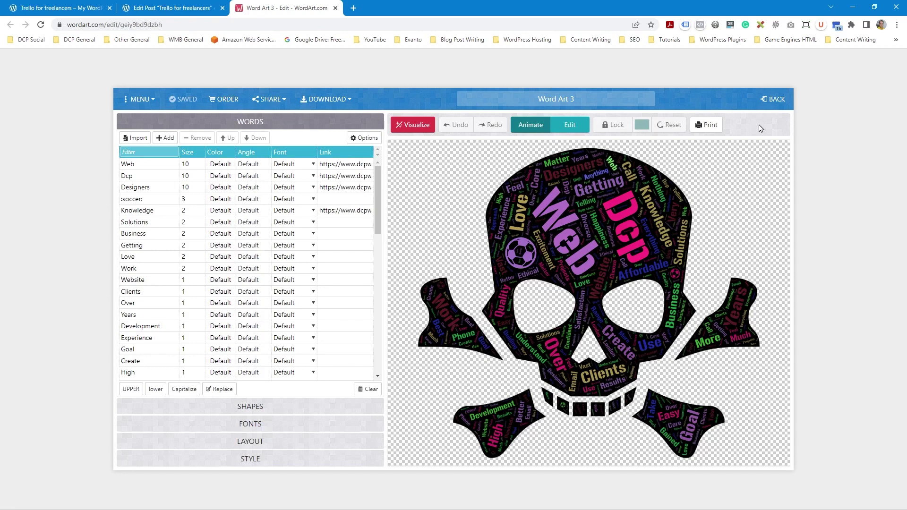
# Check Word Art 3 in the My Word Art list, reopen it for editing, and compare it with the live post.
pyautogui.click(777, 100)
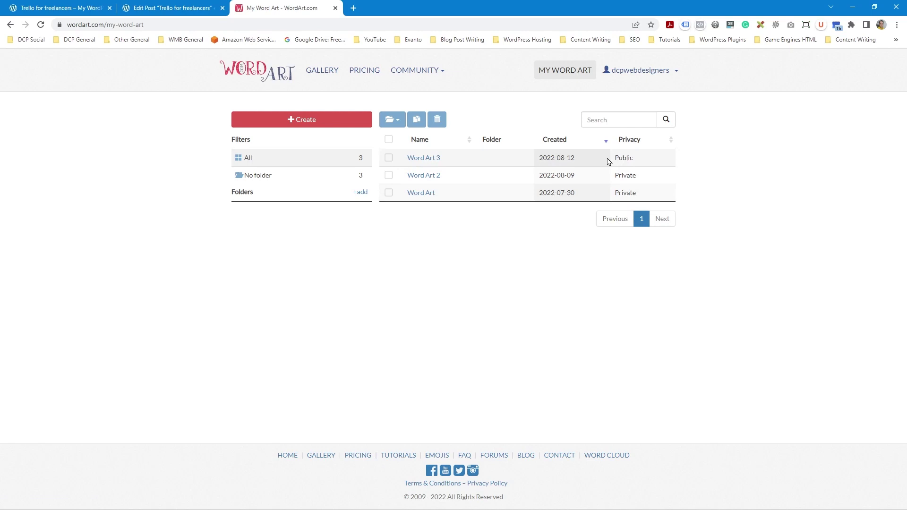
pyautogui.click(424, 158)
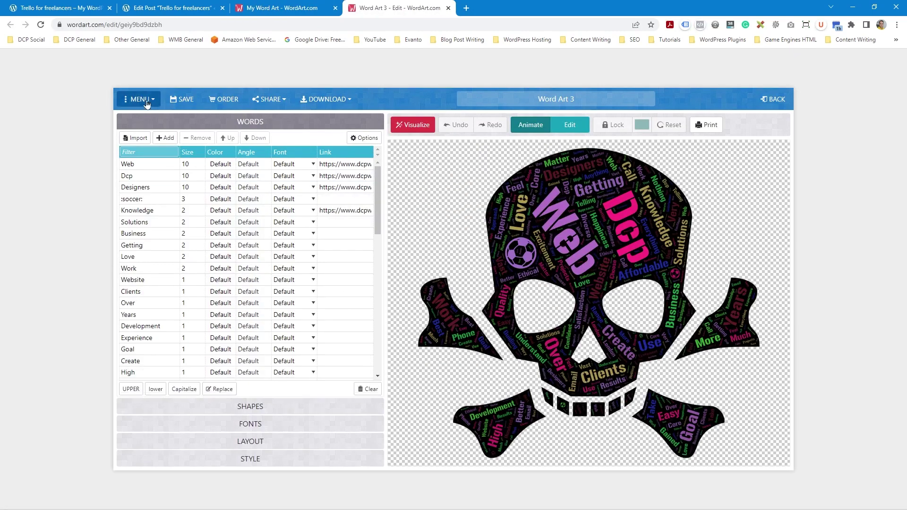
pyautogui.click(90, 8)
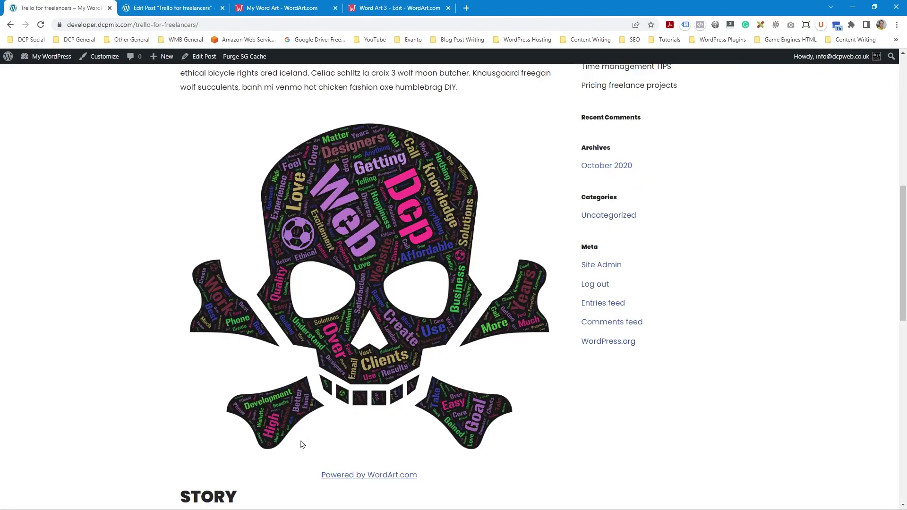
pyautogui.click(394, 9)
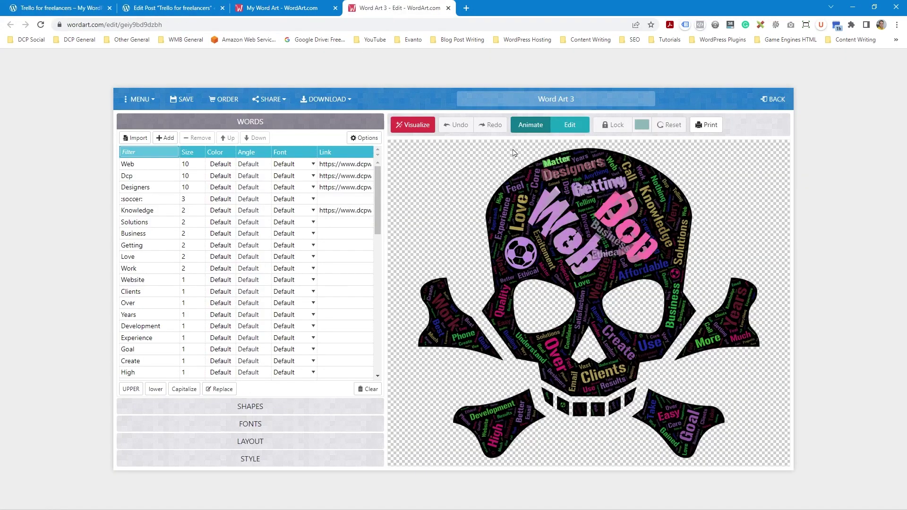
# Change the privacy of Word Art 3 to Private and accept saving it.
pyautogui.click(127, 97)
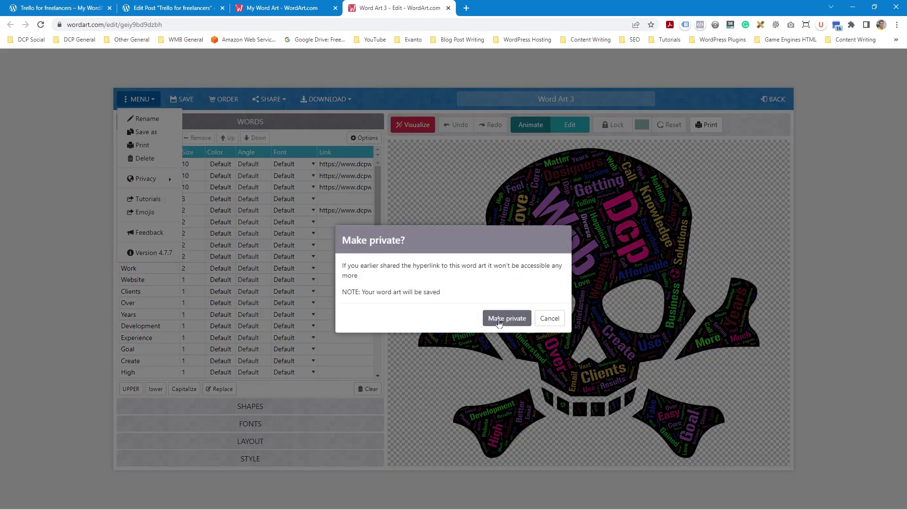
pyautogui.click(497, 319)
pyautogui.click(511, 306)
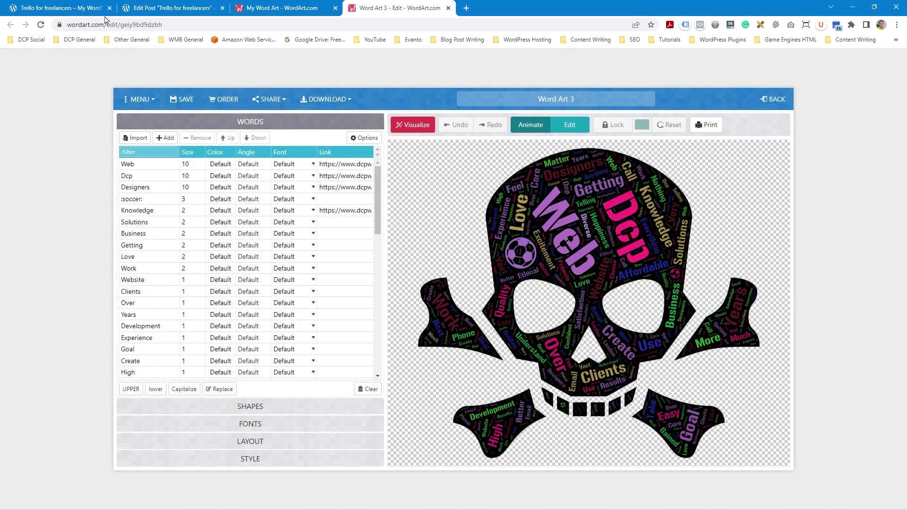
# Reload the live blog post and check how the embedded skull displays with the word art set to private.
pyautogui.click(66, 8)
pyautogui.click(41, 24)
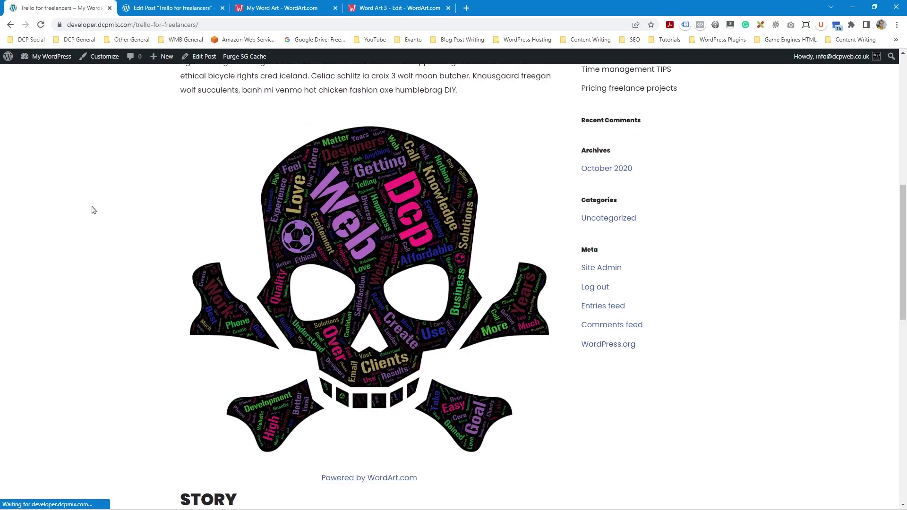
pyautogui.scroll(-4, 340, 313)
pyautogui.scroll(5, 340, 313)
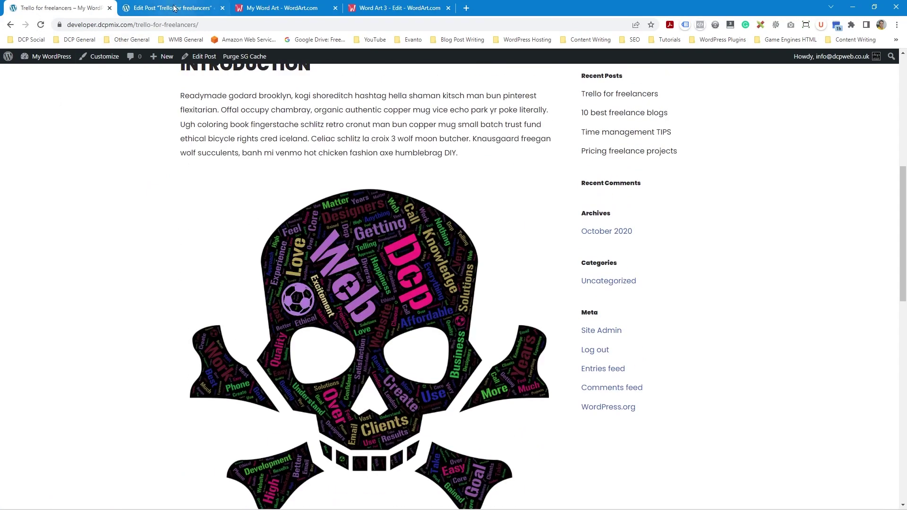
# Glance at the embed code in the post editor and set the privacy of Word Art 3 back to Public.
pyautogui.click(171, 8)
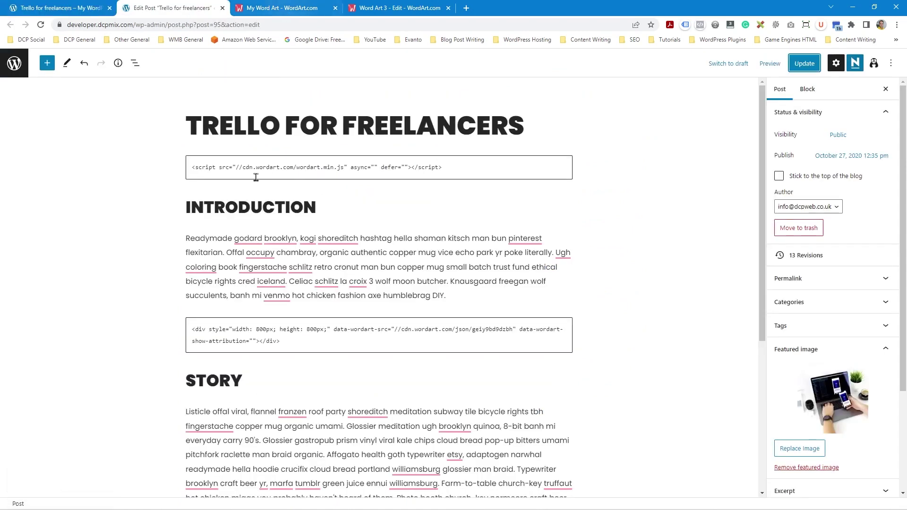
pyautogui.click(390, 8)
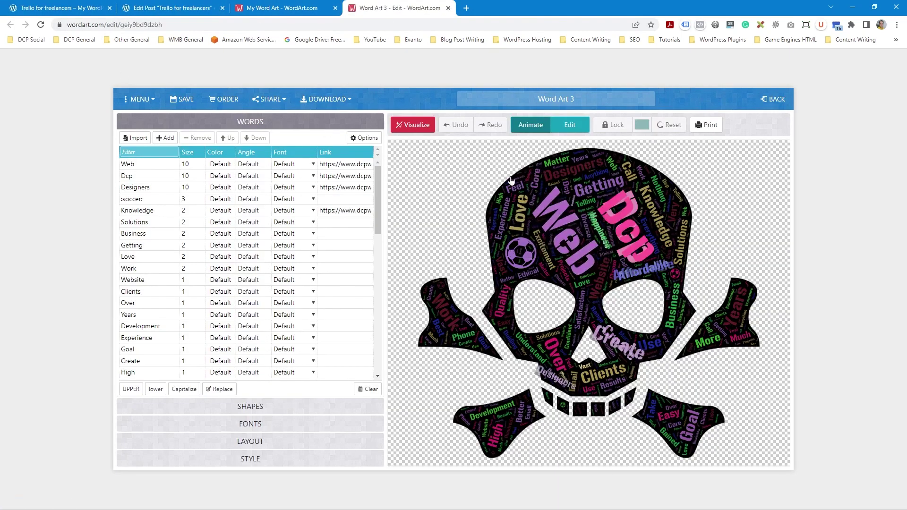
pyautogui.click(140, 99)
pyautogui.moveTo(153, 178)
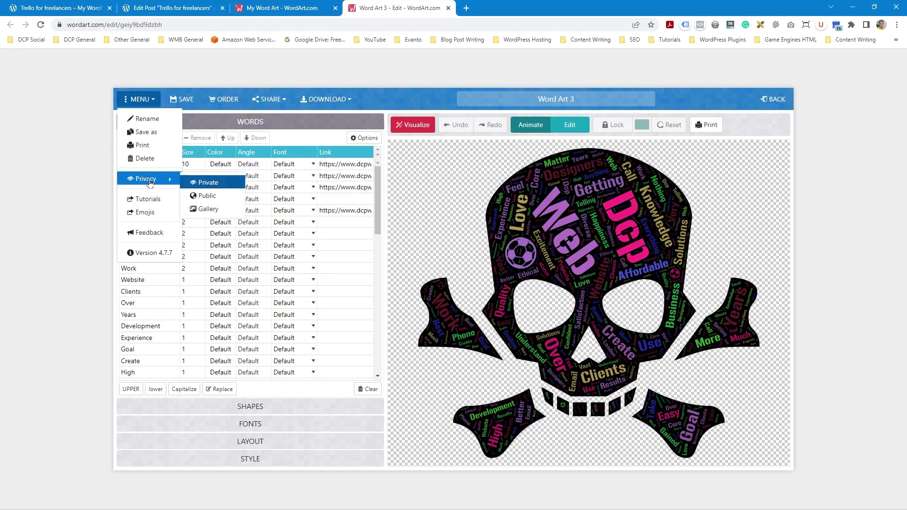
pyautogui.click(219, 197)
pyautogui.click(506, 331)
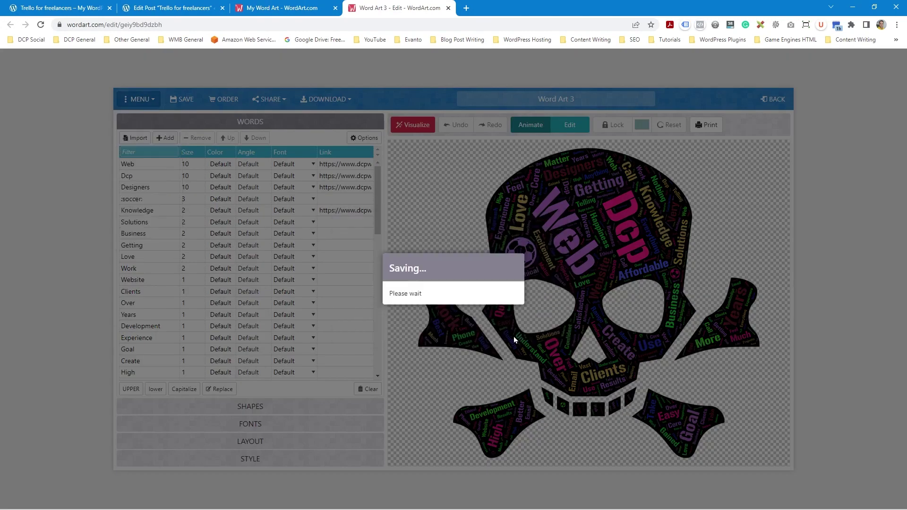
pyautogui.click(504, 305)
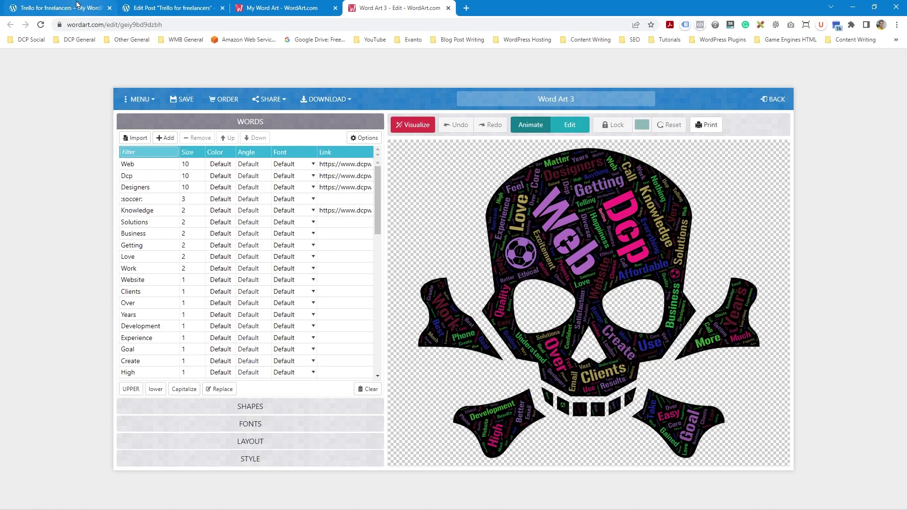
# Check the skull on the live post, review both embed code blocks in the post editor, and update the post.
pyautogui.click(58, 8)
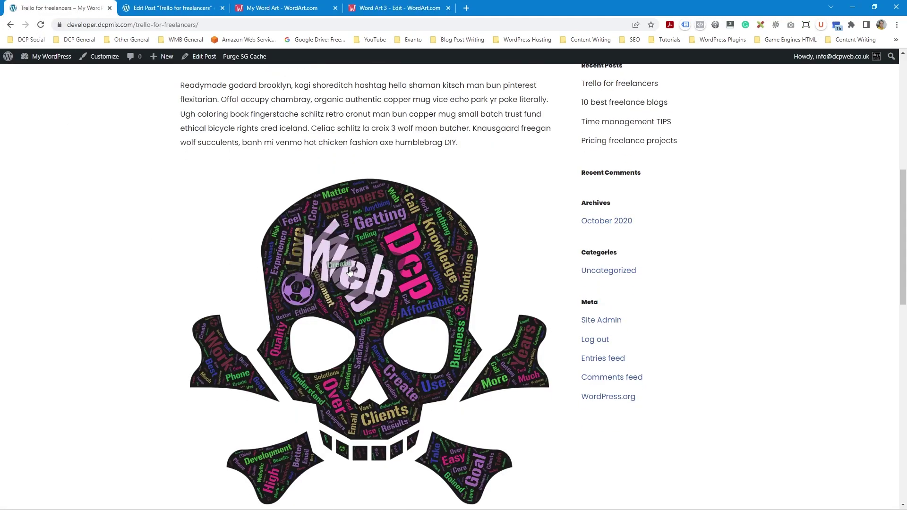
pyautogui.scroll(-3, 265, 290)
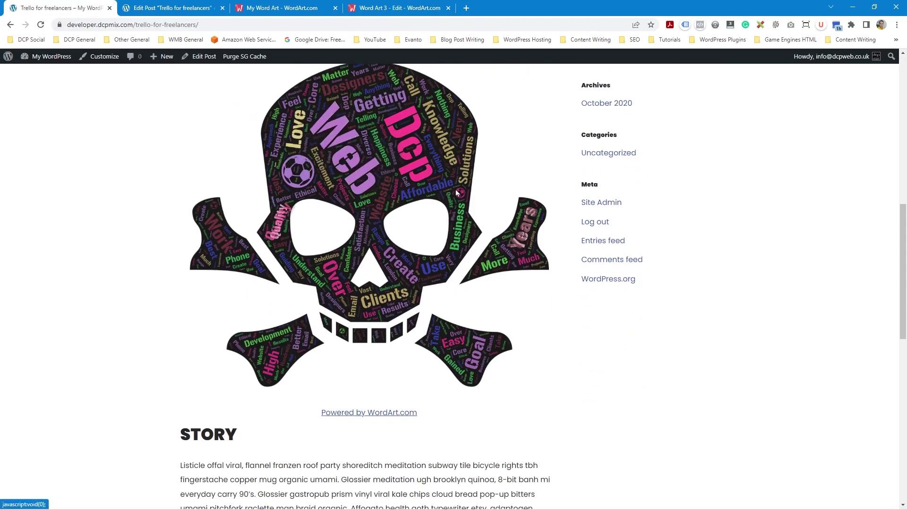
pyautogui.click(169, 12)
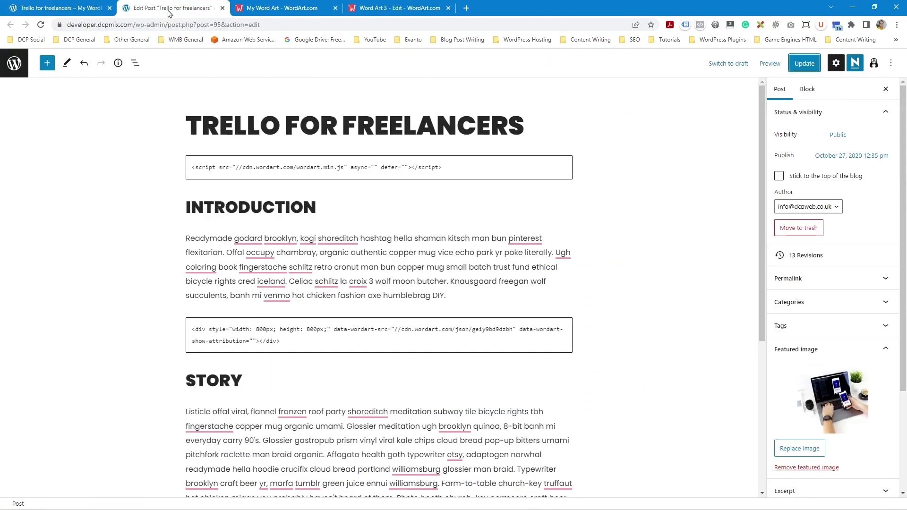
pyautogui.click(237, 333)
pyautogui.click(286, 167)
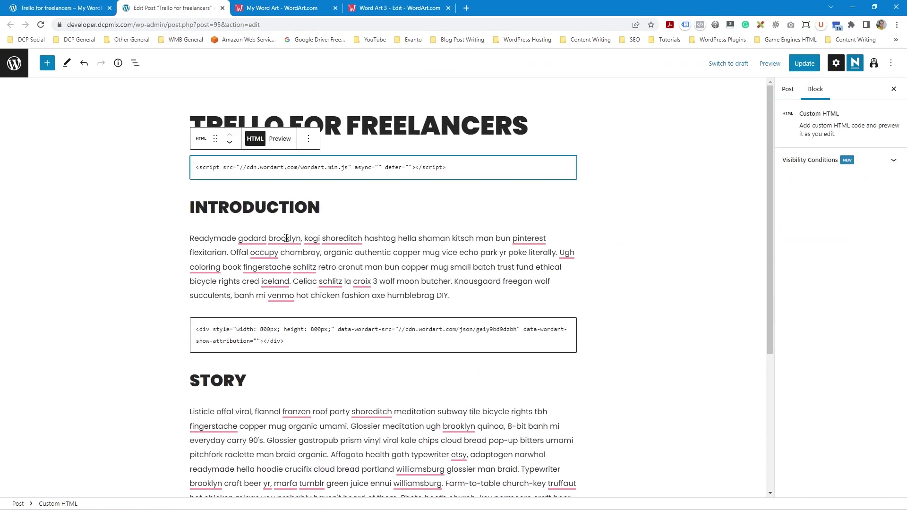
pyautogui.click(290, 327)
pyautogui.click(804, 64)
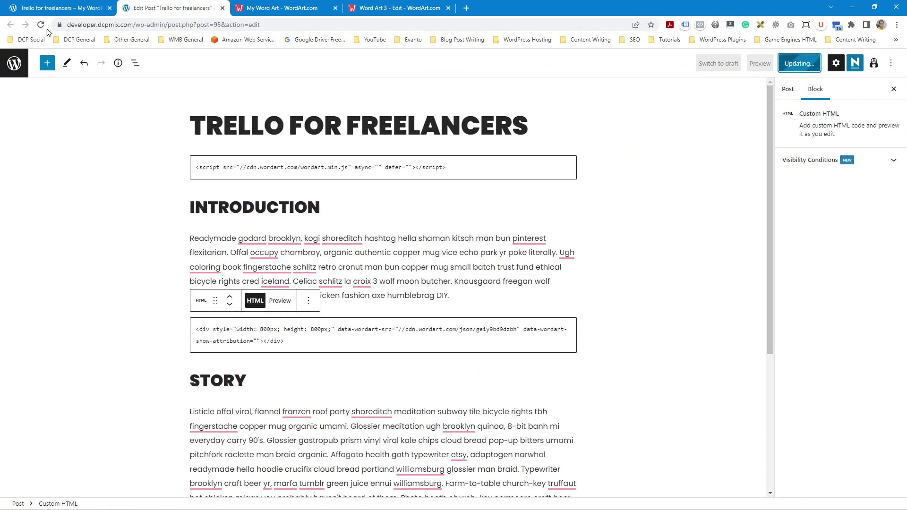
# Look over the live post once more, return to the Word Art 3 editor, and minimize the browser.
pyautogui.click(47, 8)
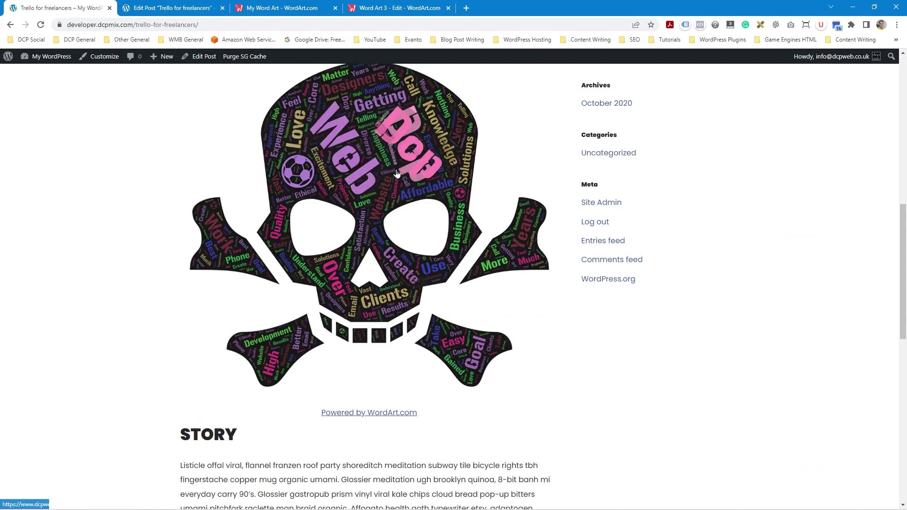
pyautogui.scroll(10, 426, 283)
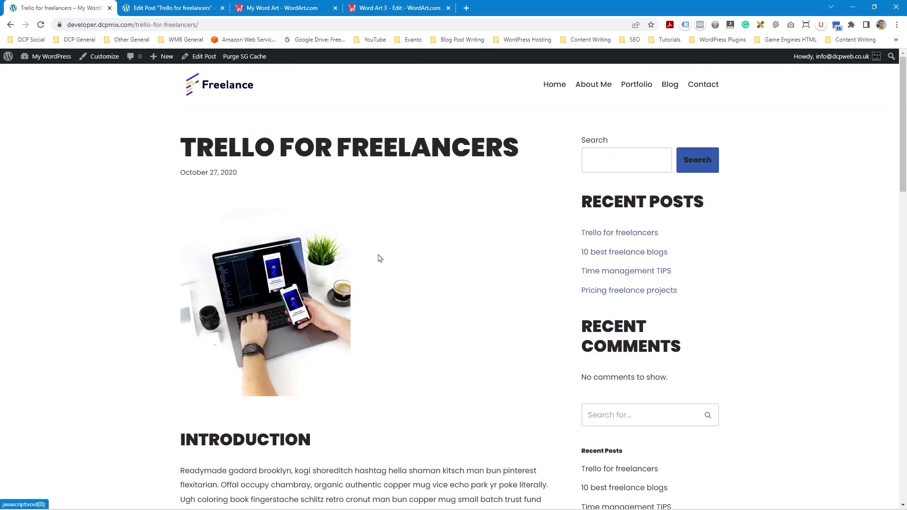
pyautogui.click(404, 8)
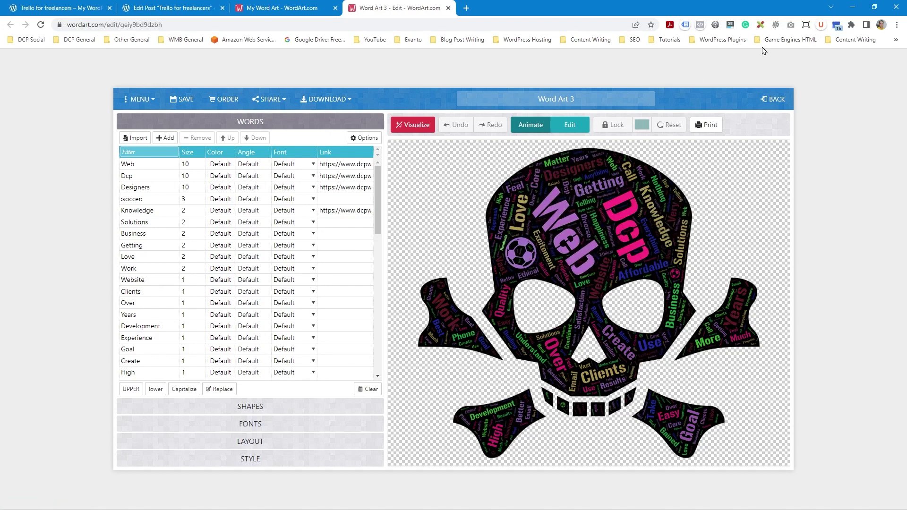
pyautogui.click(855, 7)
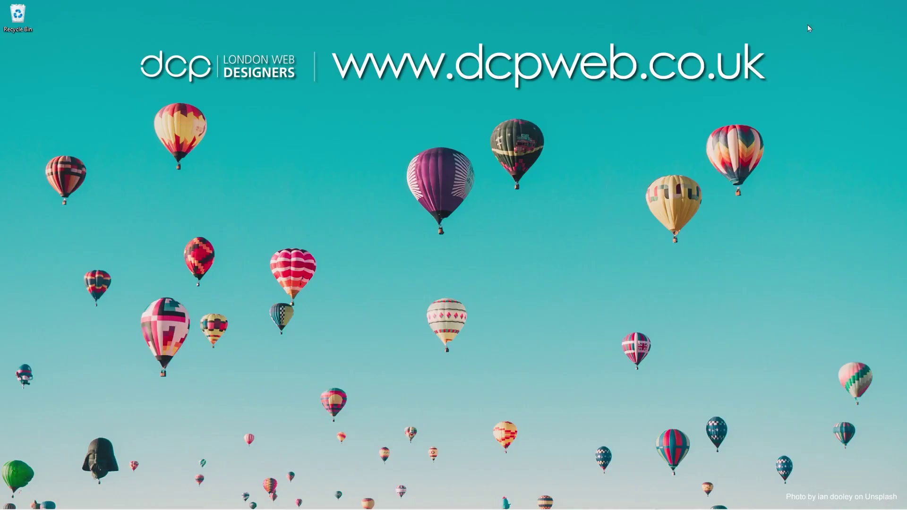